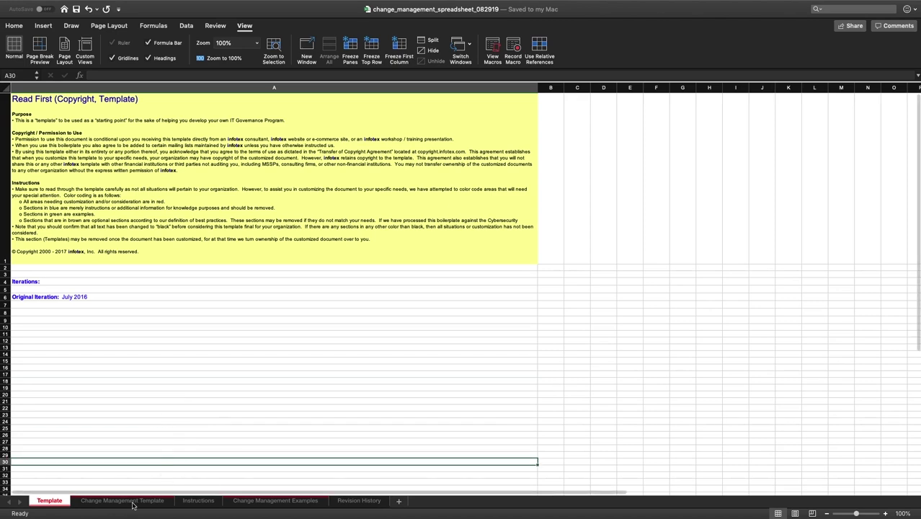
Step: Look through the Change Management Template, Instructions, Change Management Examples and Revision History sheets, and return to the Template sheet
left_click(131, 501)
left_click(116, 173)
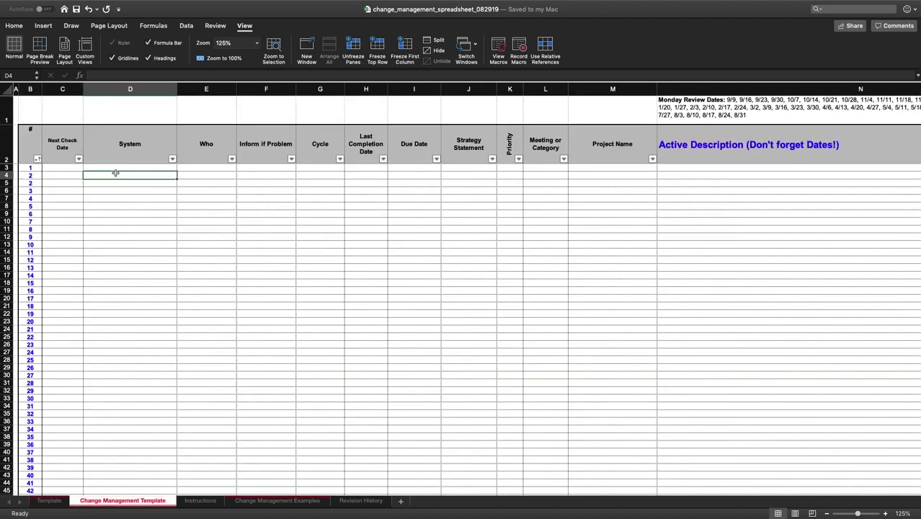
left_click(211, 500)
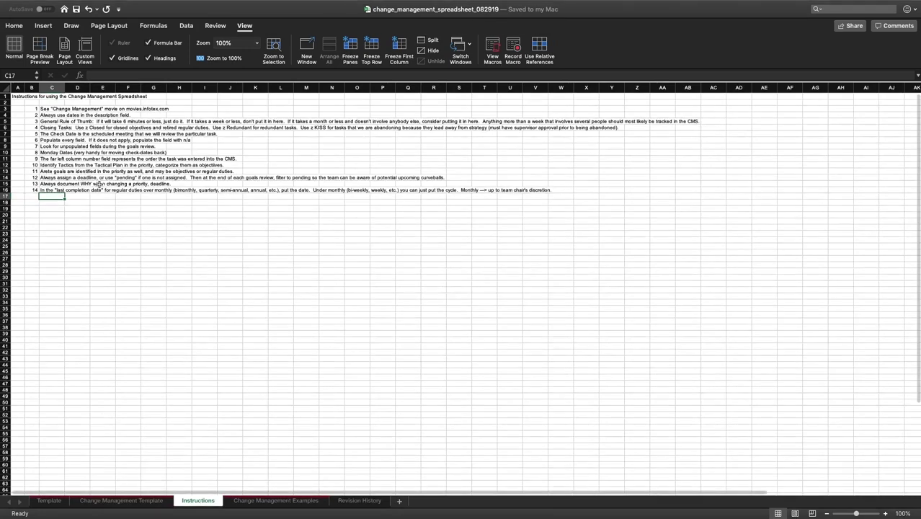
left_click(105, 208)
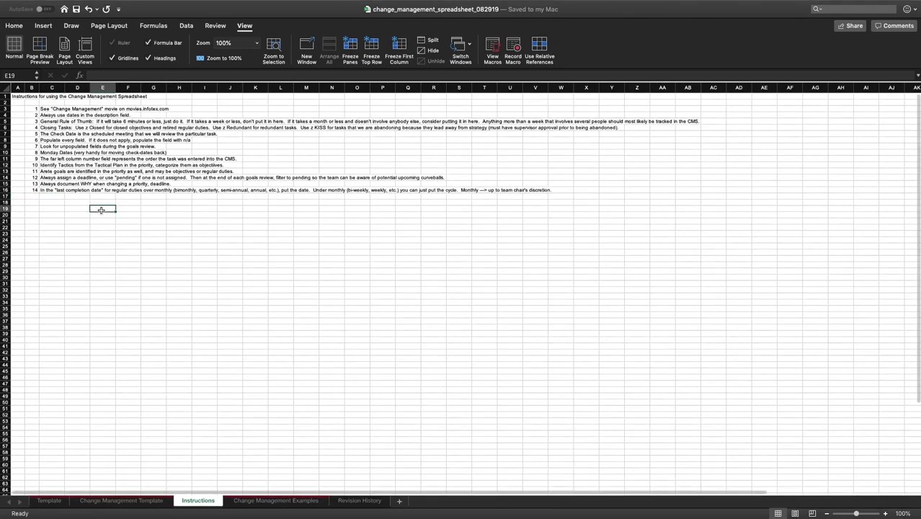
left_click(280, 496)
scroll(144, 288, "up", 2)
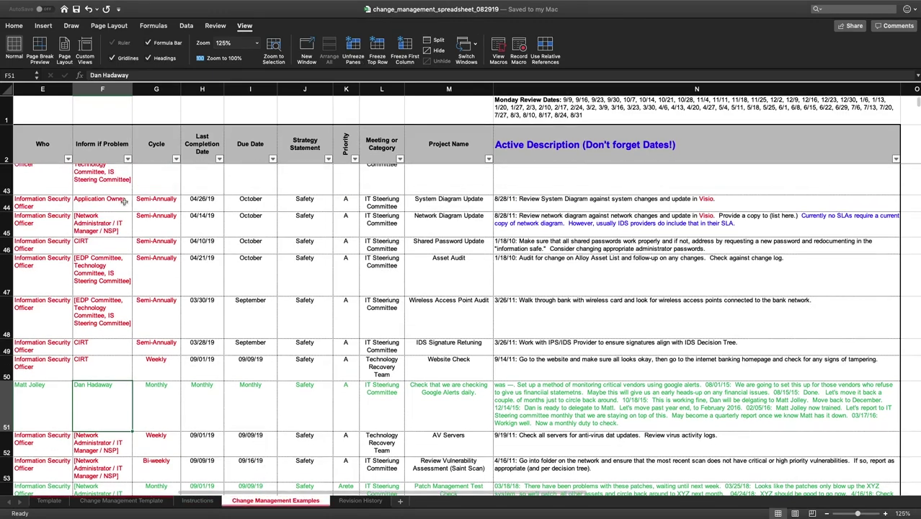
left_click(108, 205)
key("Left")
key("Left")
key("Left")
key("Left")
key("Left")
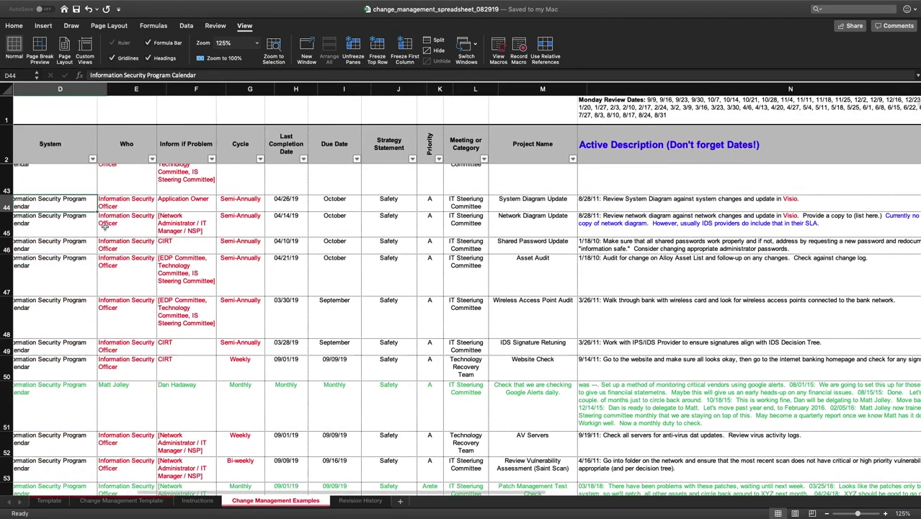
key("Up")
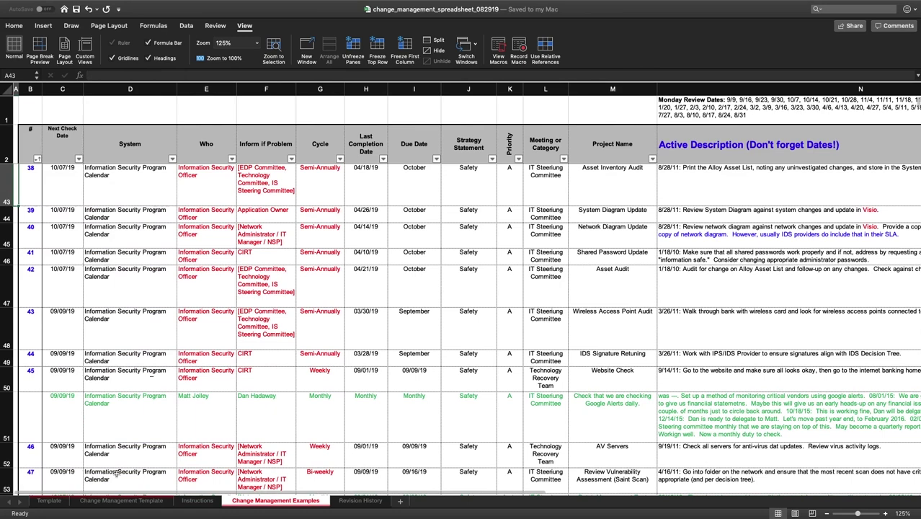
left_click(359, 500)
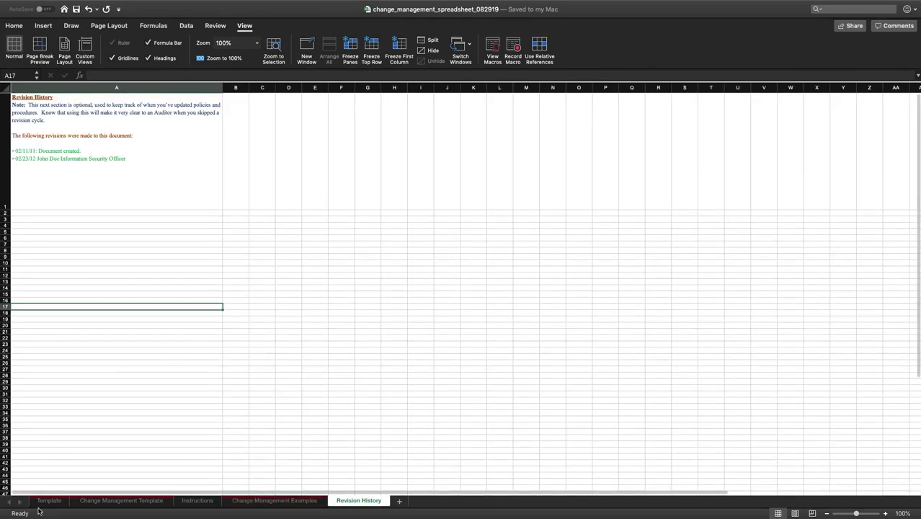
key("ctrl+Page_Up")
key("ctrl+Page_Up")
key("ctrl+Page_Up")
key("ctrl+Page_Up")
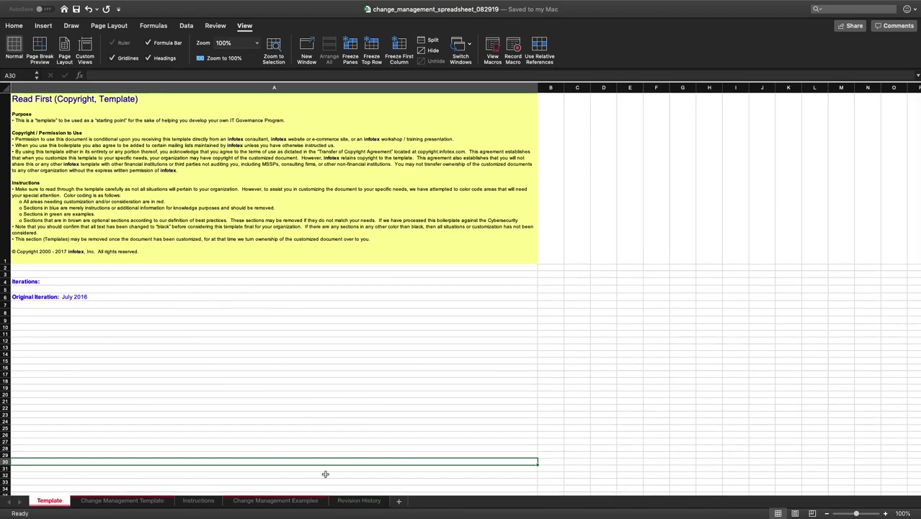
Step: Examine the example tasks in the Change Management Examples sheet, from the first Infrastructure entries down to the Google Alerts row
left_click(275, 500)
scroll(171, 337, "up", 5)
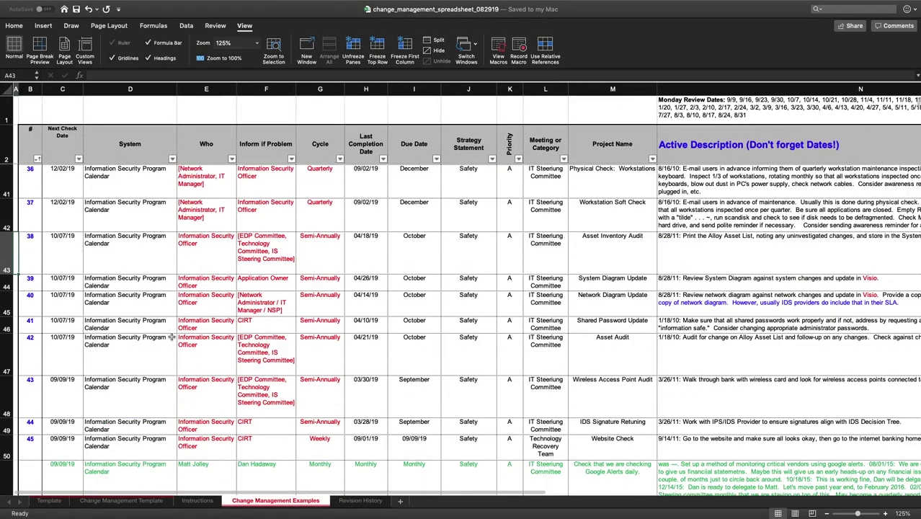
scroll(172, 336, "up", 6)
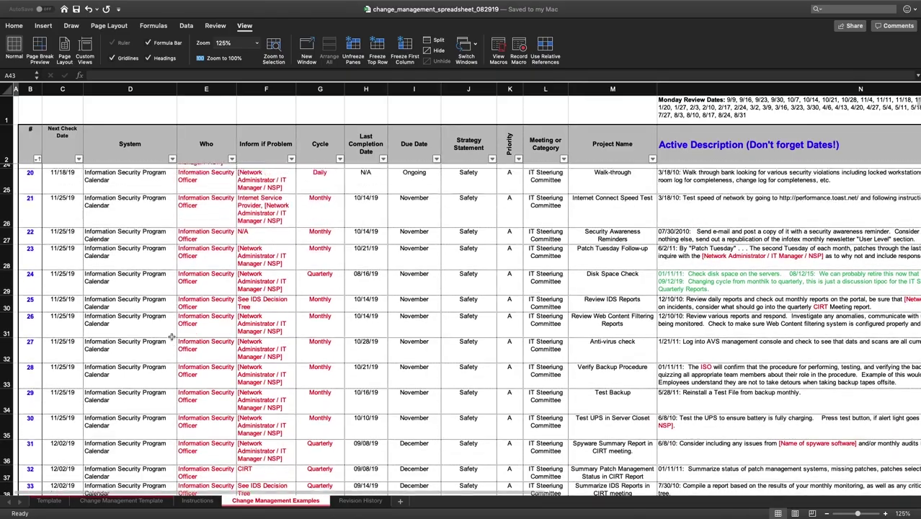
scroll(172, 336, "up", 6)
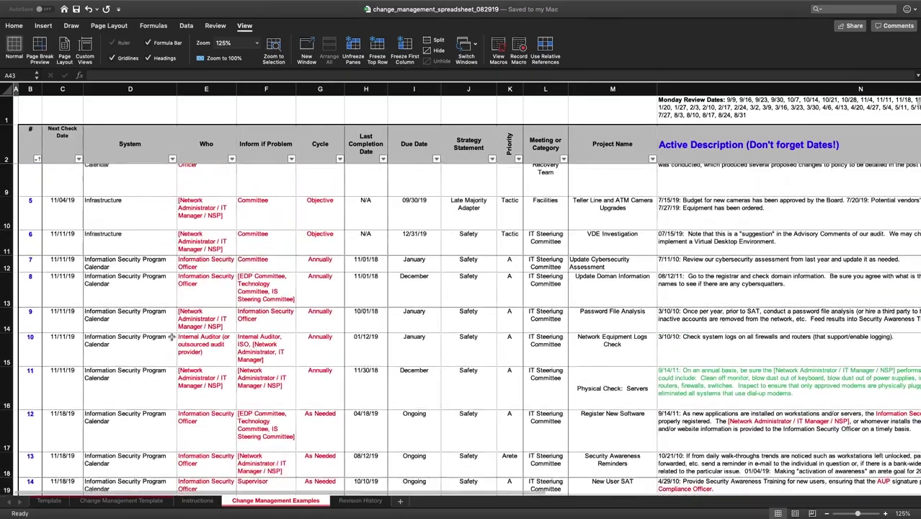
scroll(171, 337, "up", 1)
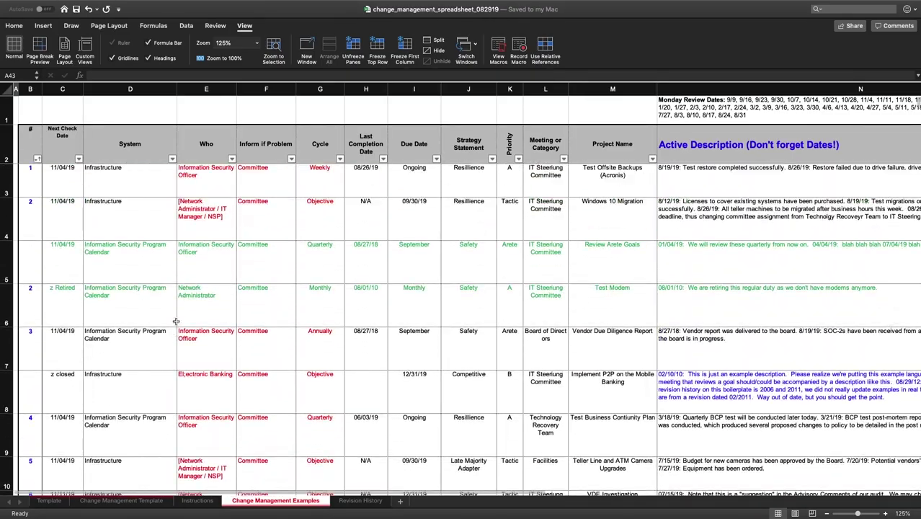
left_click(63, 216)
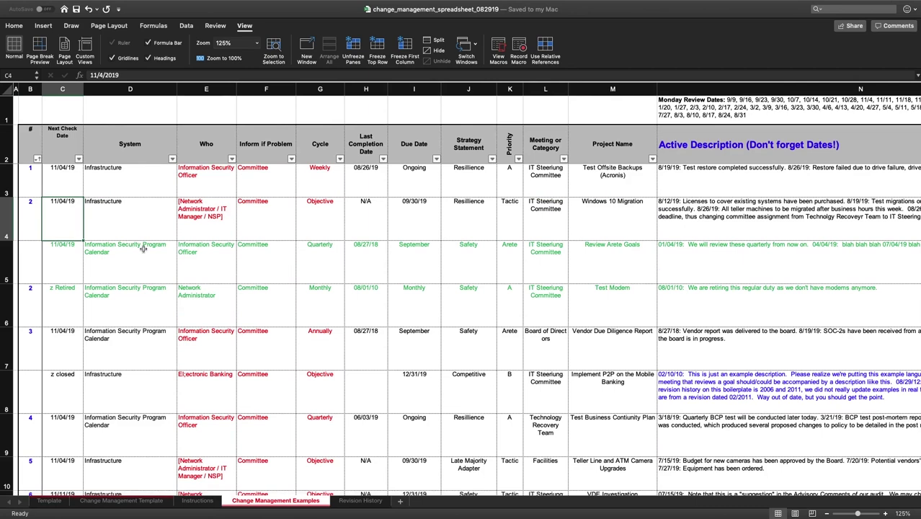
left_click(431, 332)
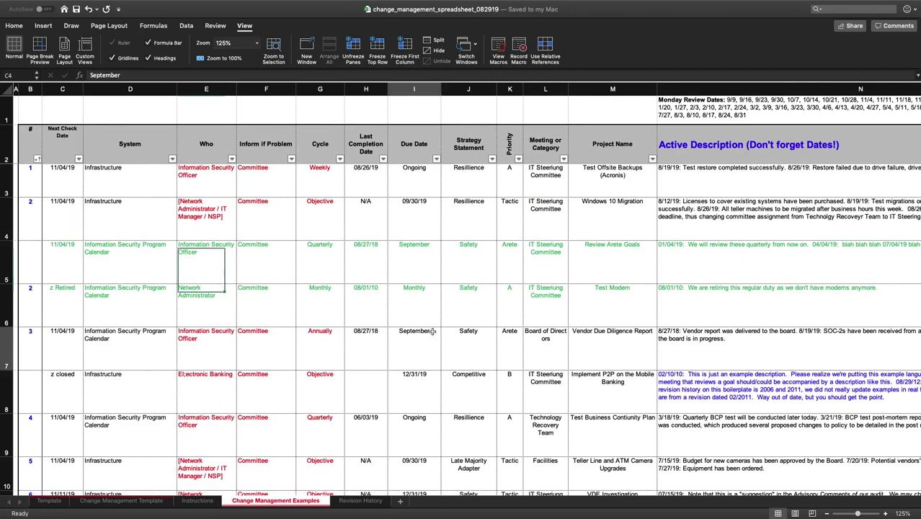
left_click(155, 320)
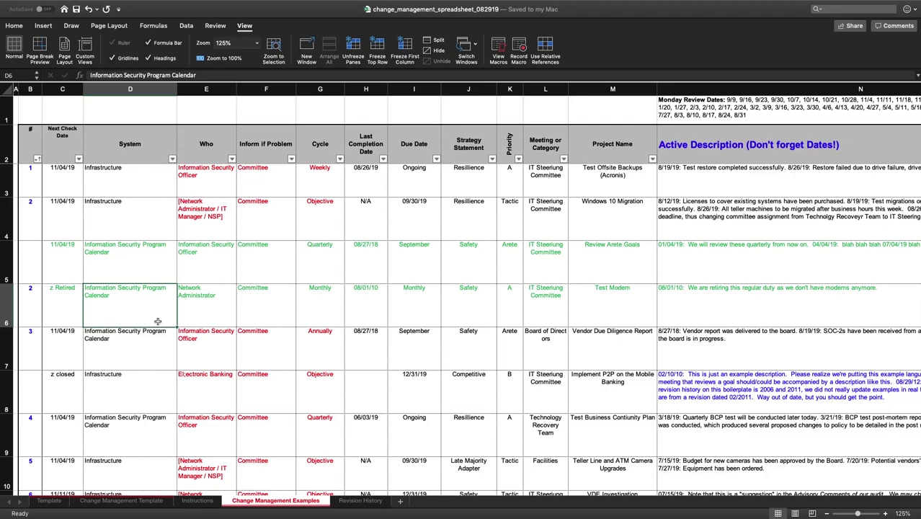
scroll(157, 321, "down", 15)
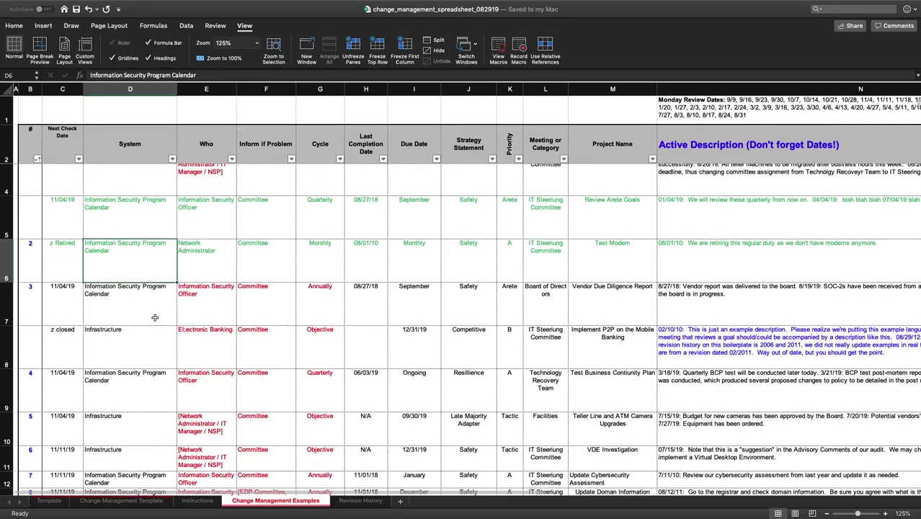
scroll(155, 317, "down", 15)
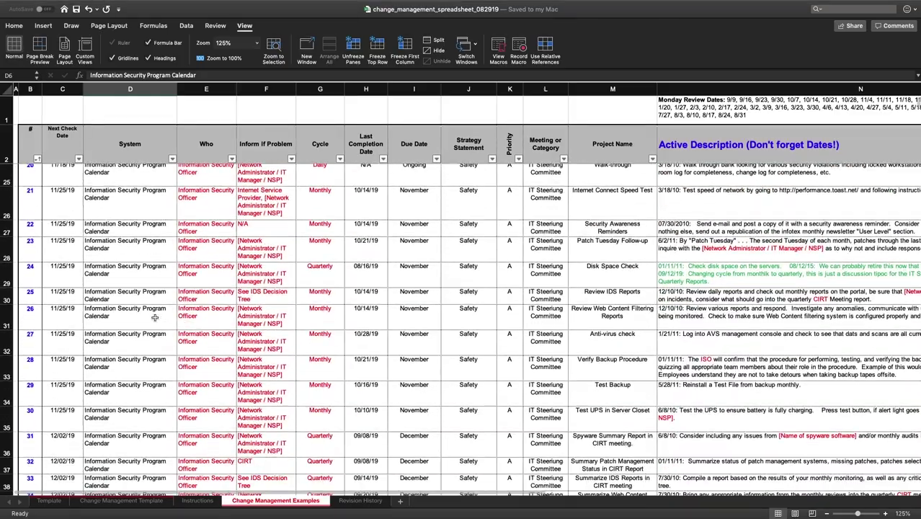
scroll(154, 317, "down", 8)
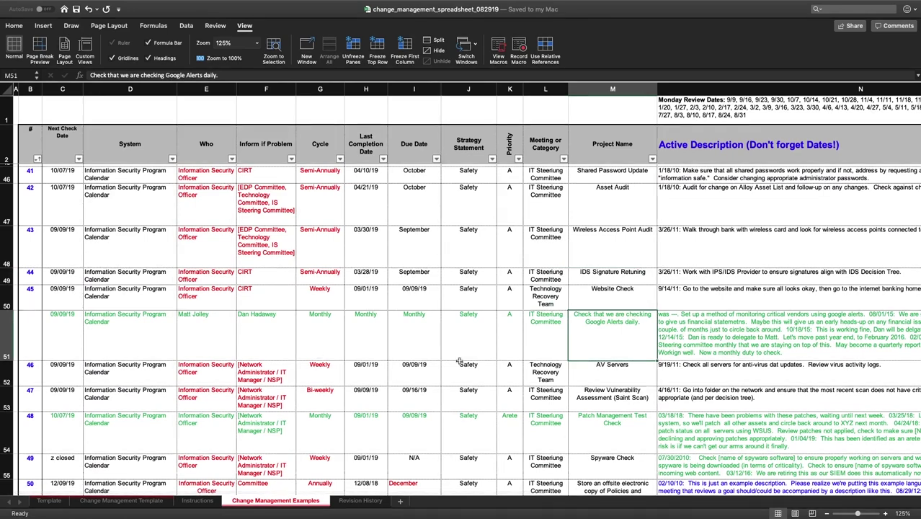
left_click(174, 330)
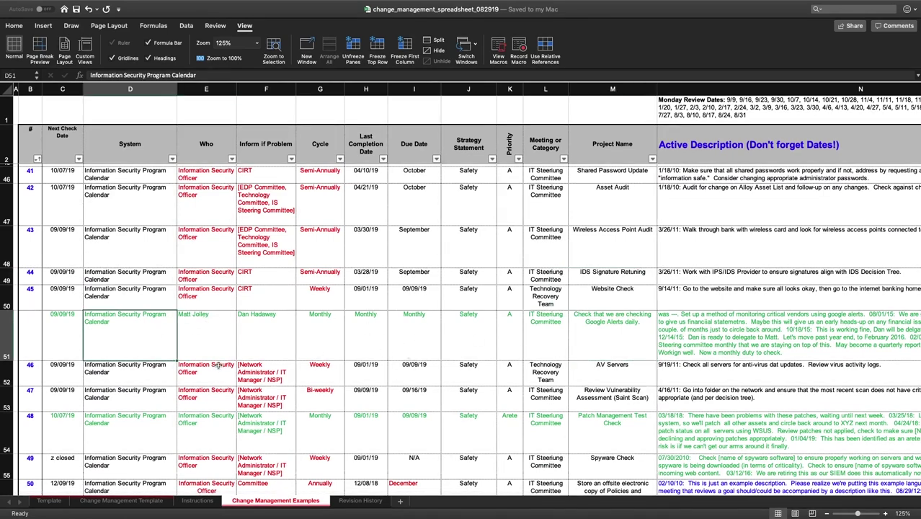
scroll(218, 364, "up", 12)
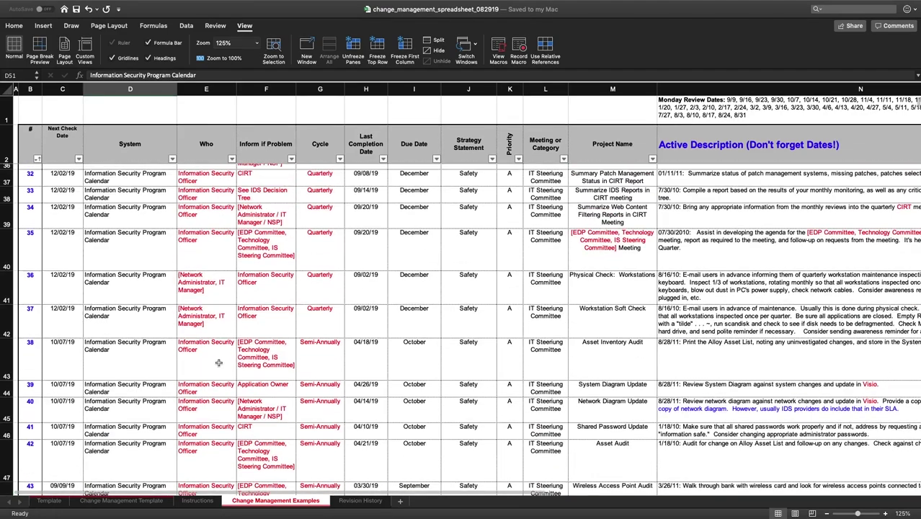
scroll(218, 362, "down", 12)
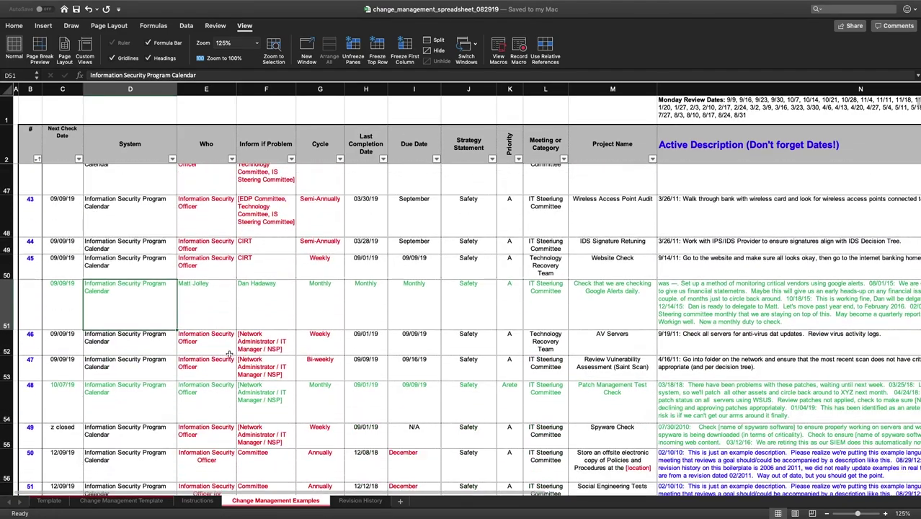
Step: Change the Strategy Statement of the Google Alerts task in row 51 to "Vendor Risk Management"
left_click(534, 315)
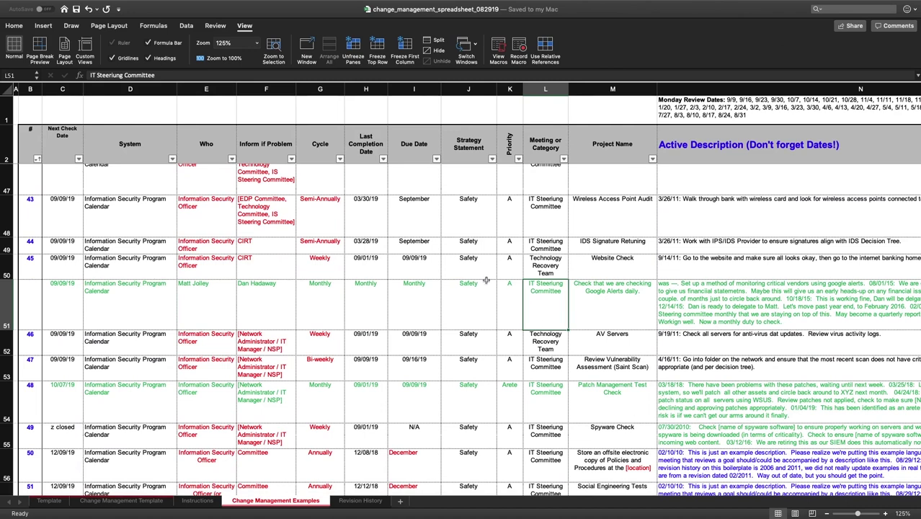
left_click(515, 290)
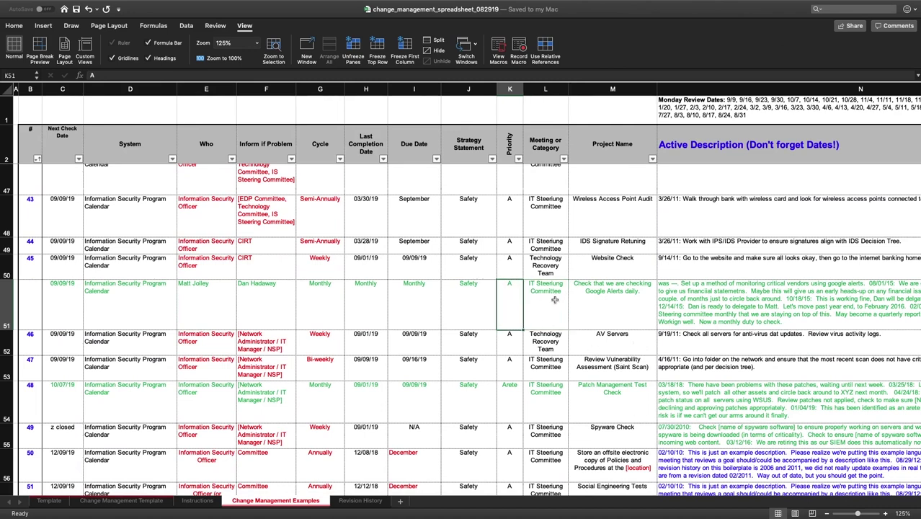
left_click(541, 295)
left_click(483, 299)
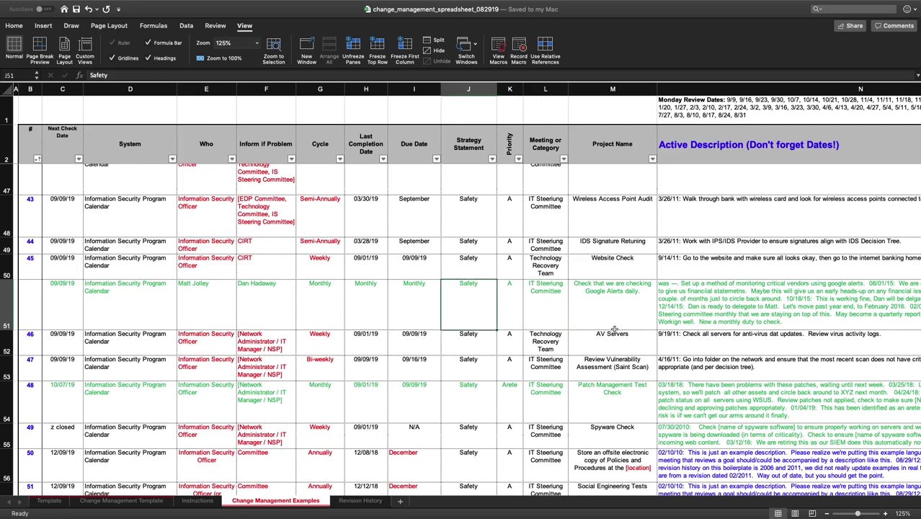
type("Vendor Risk Maa")
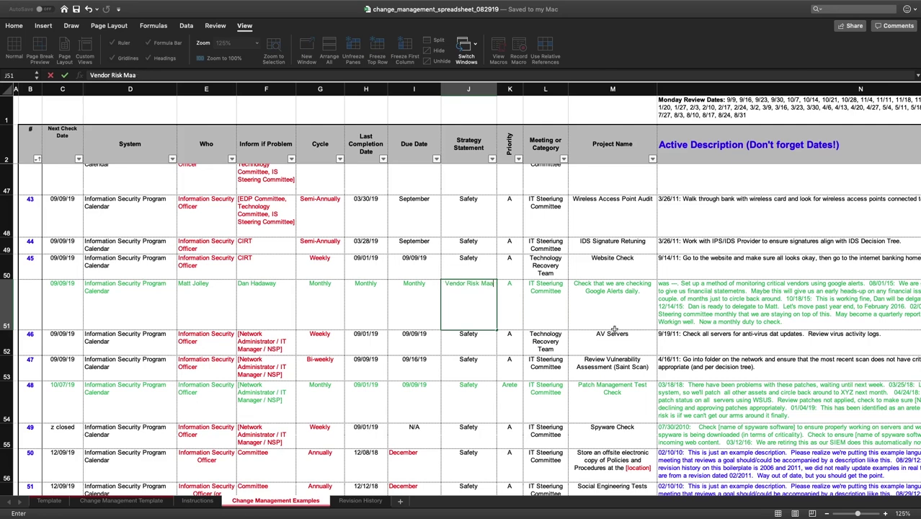
key("BackSpace")
type("nagement")
key("Return")
key("Up")
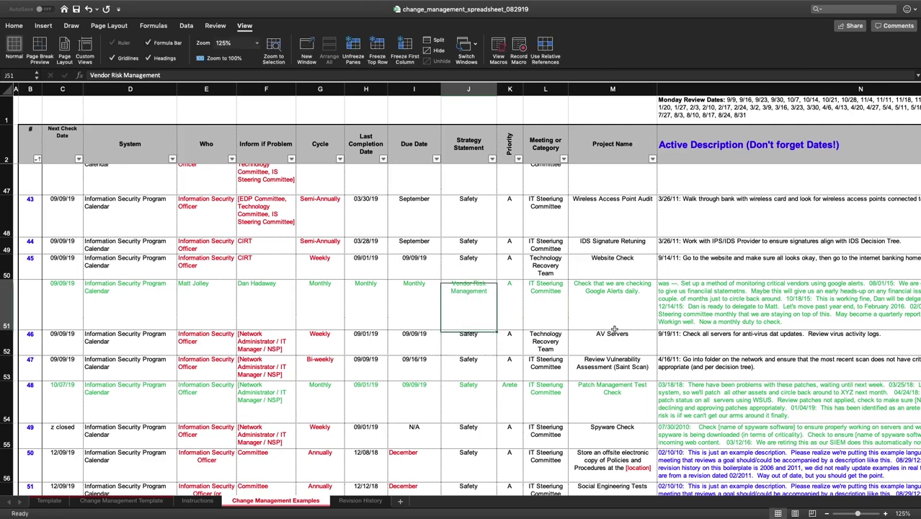
Step: Set the Priority of the Google Alerts task in row 51 to "Arete"
key("Right")
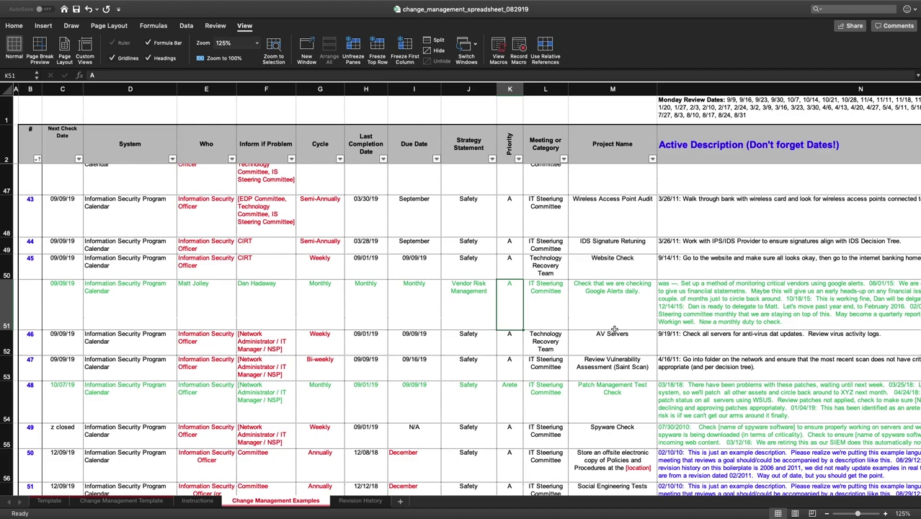
type("Arete")
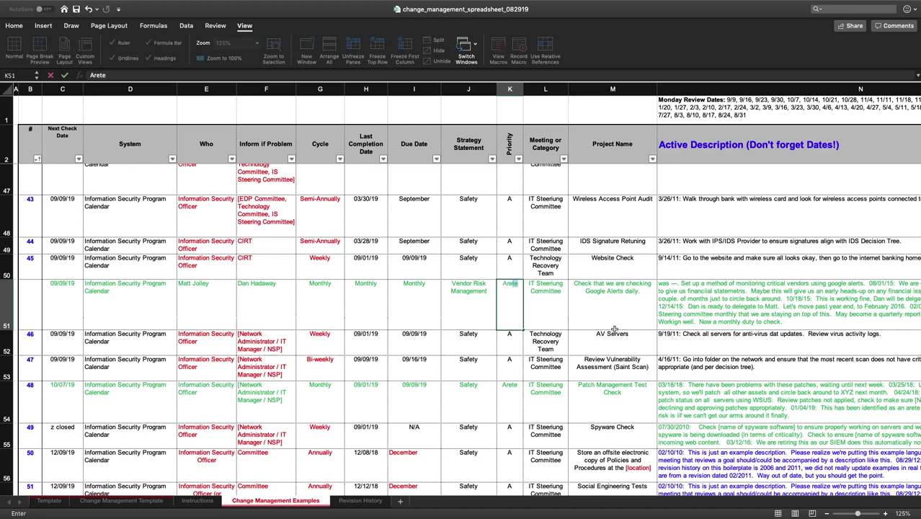
key("Return")
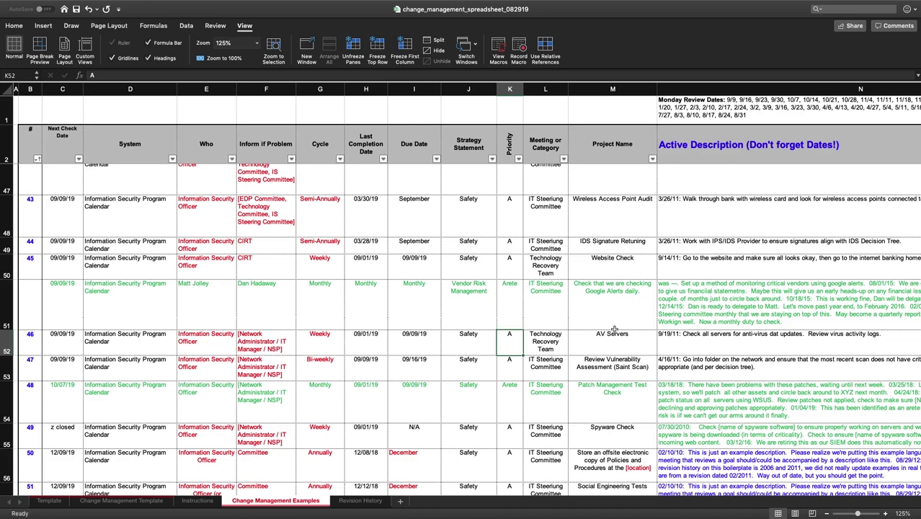
Step: Review the Google Alerts row's fields back to its number column, and inspect the # header and the numbered tasks above
key("Up")
key("Up")
key("Down")
key("Left")
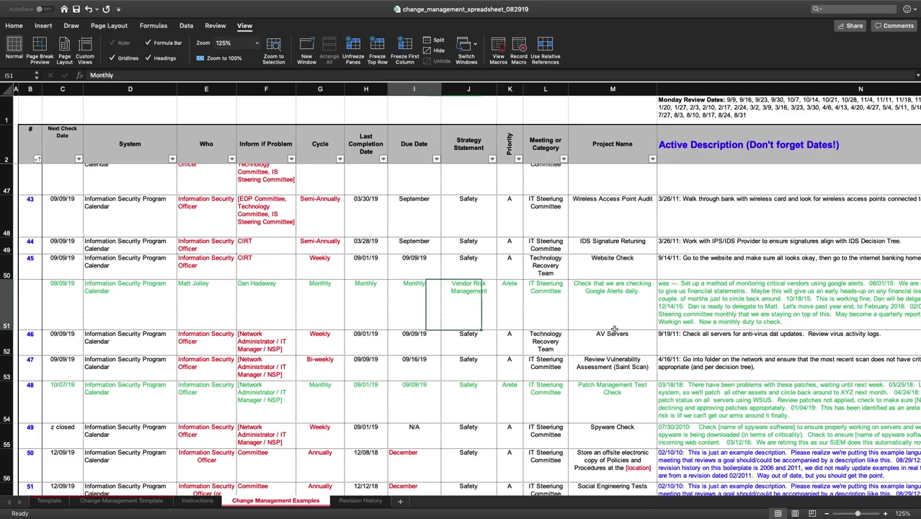
key("Left")
key("Left")
key("Left")
key("Left")
key("Left")
key("Left")
key("Left")
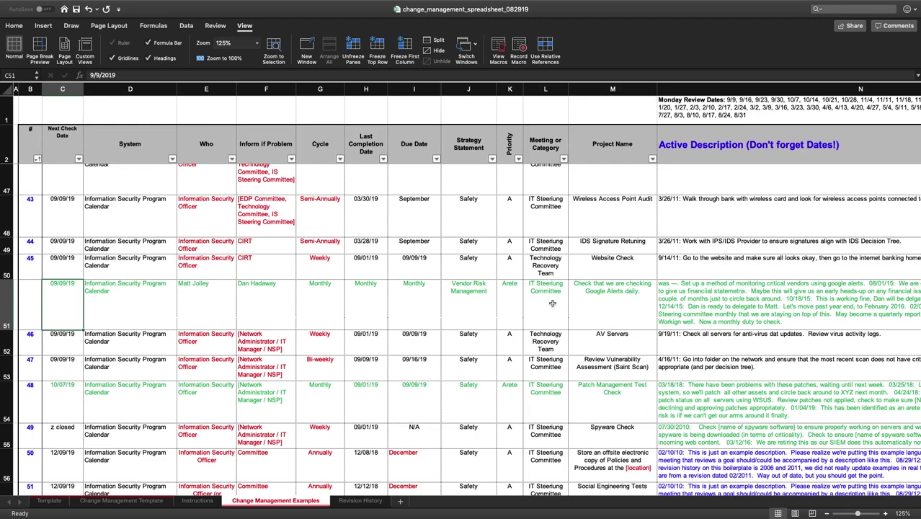
key("Left")
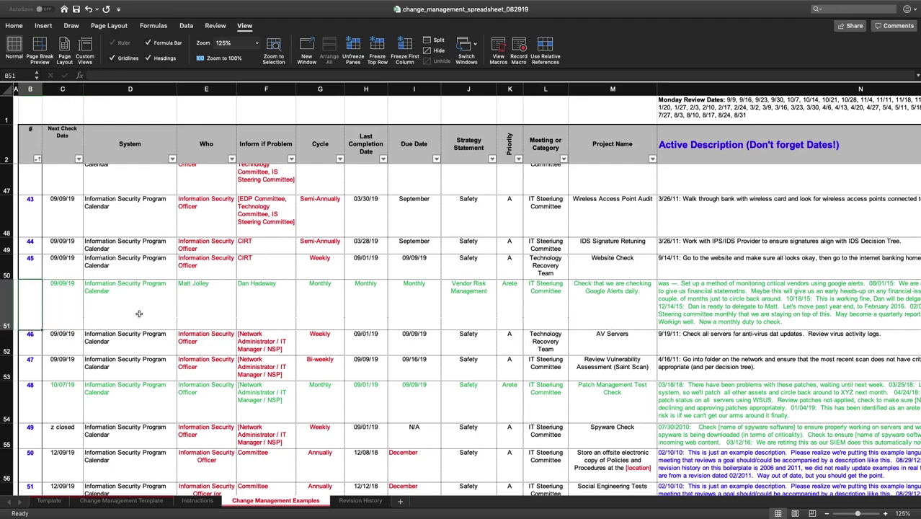
scroll(137, 314, "up", 1)
scroll(86, 275, "up", 4)
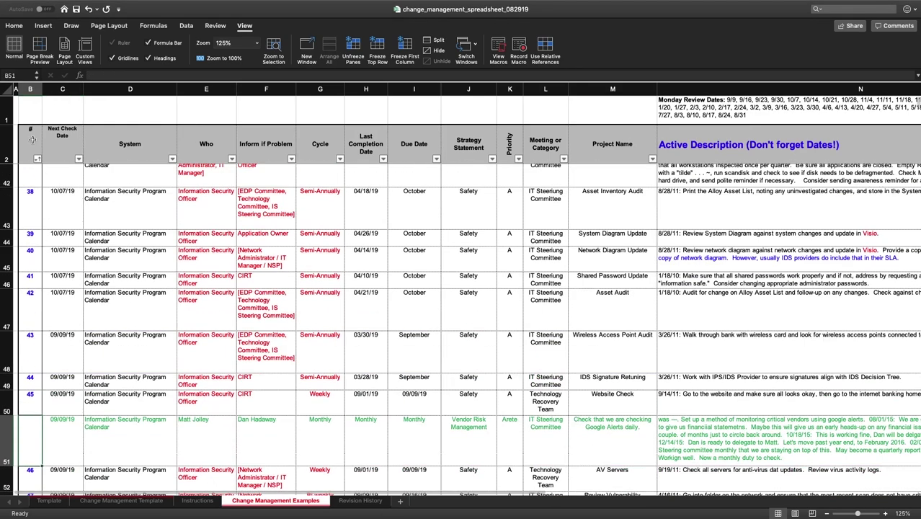
left_click(32, 139)
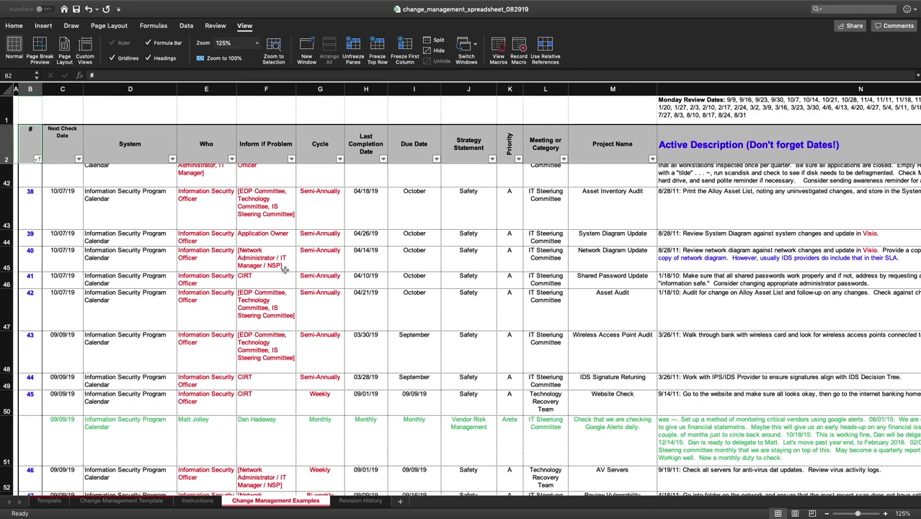
left_click(55, 205)
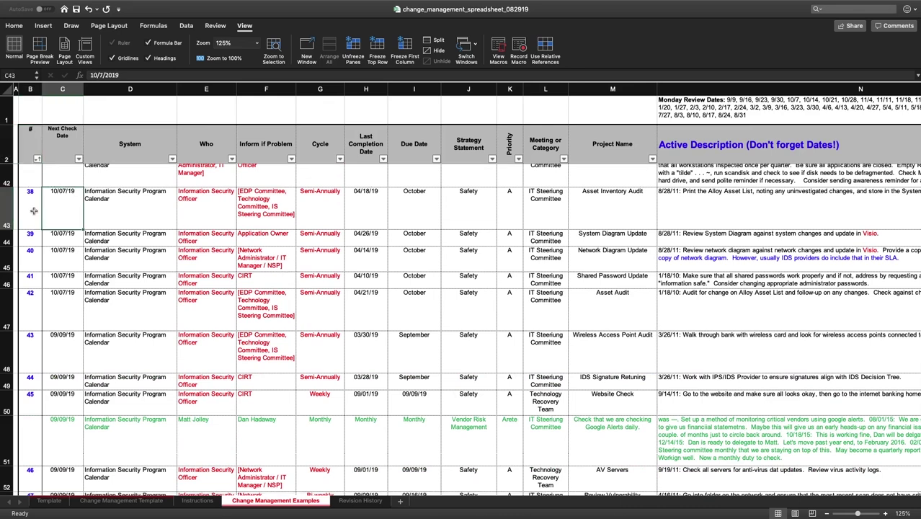
Step: Sort the example tasks by the # column in ascending order
left_click(132, 212)
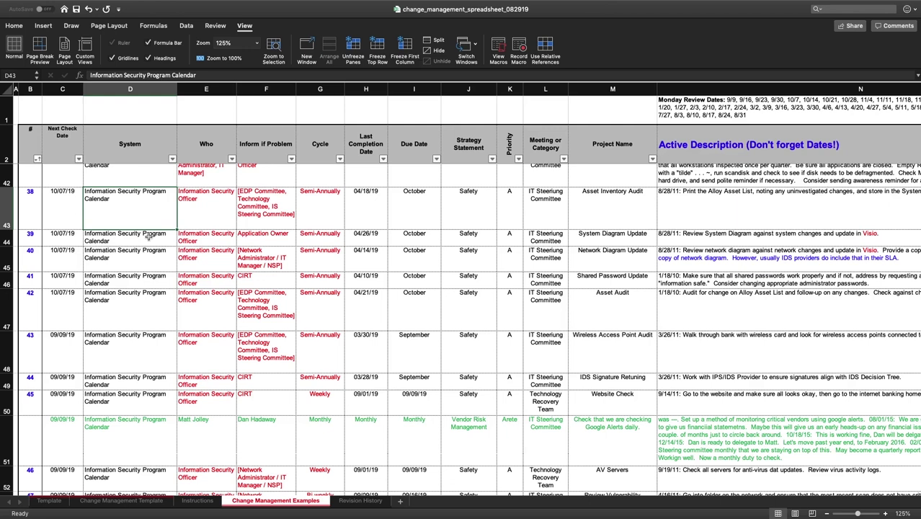
left_click(33, 191)
left_click(37, 160)
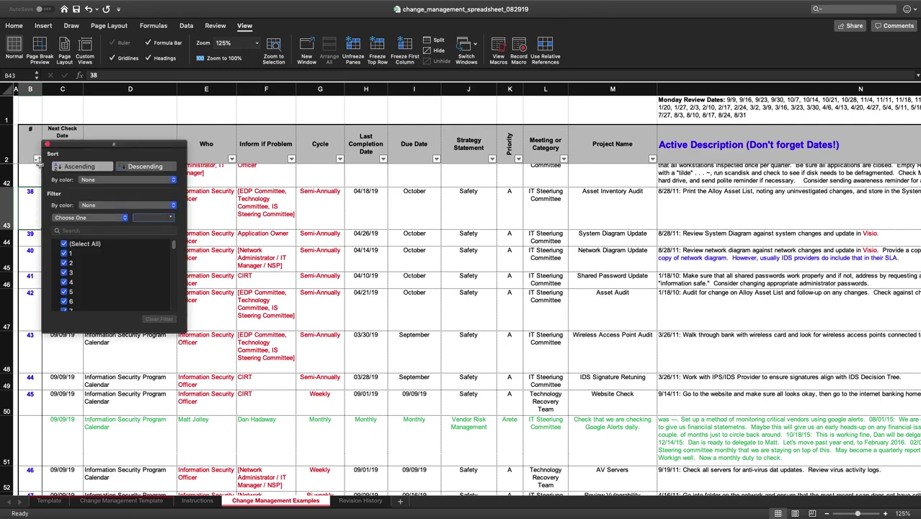
left_click(229, 274)
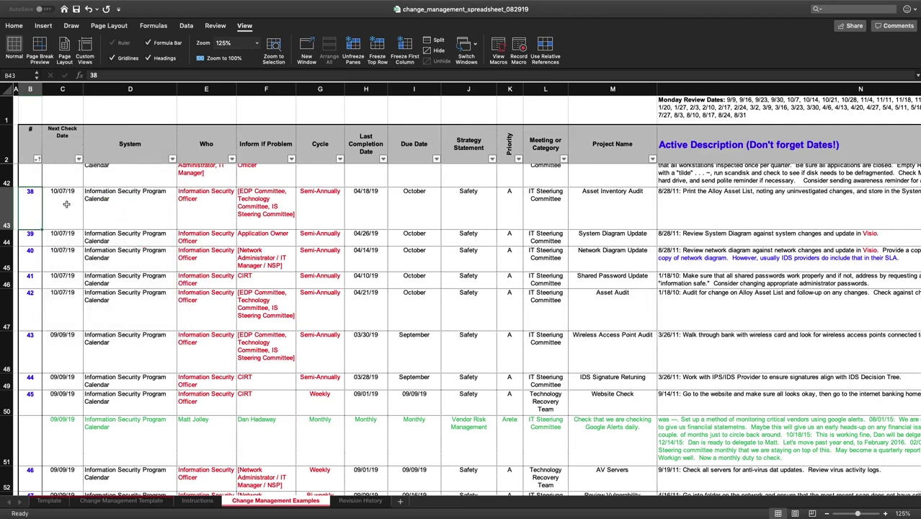
left_click(29, 168)
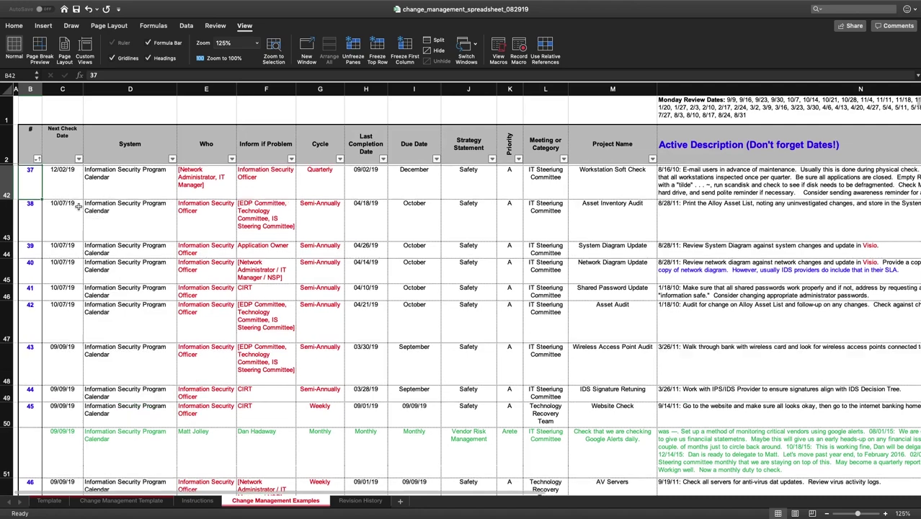
left_click(21, 207)
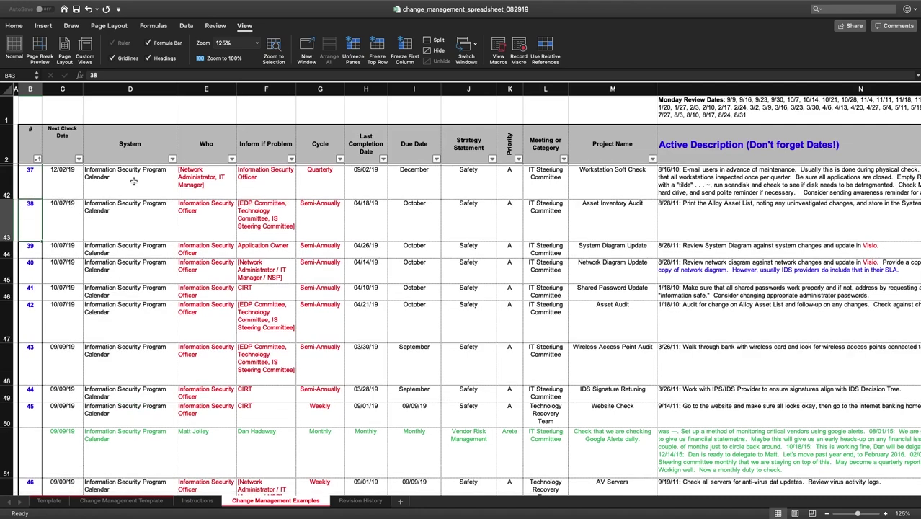
left_click(39, 159)
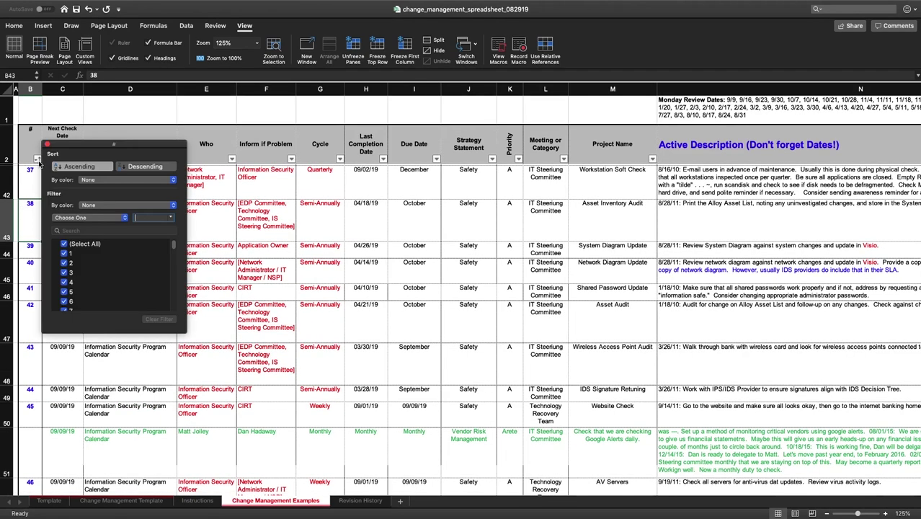
left_click(81, 166)
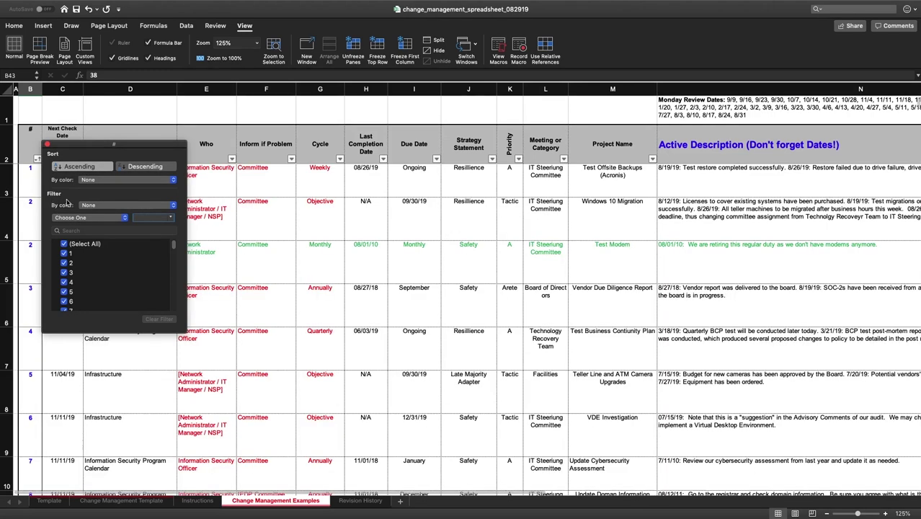
Step: Examine the numbered rows toward the end of the # column and the last filled numbered tasks, down to Patch Testing
left_click(27, 223)
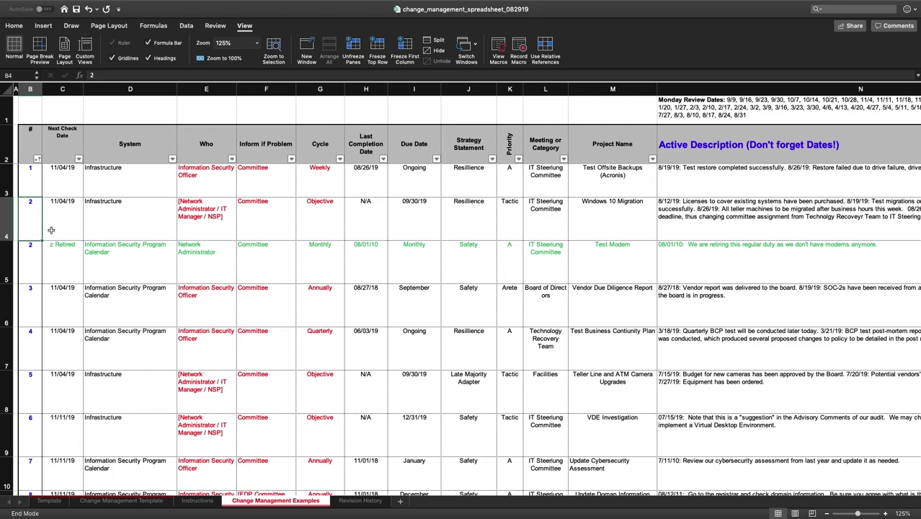
key("ctrl+Down")
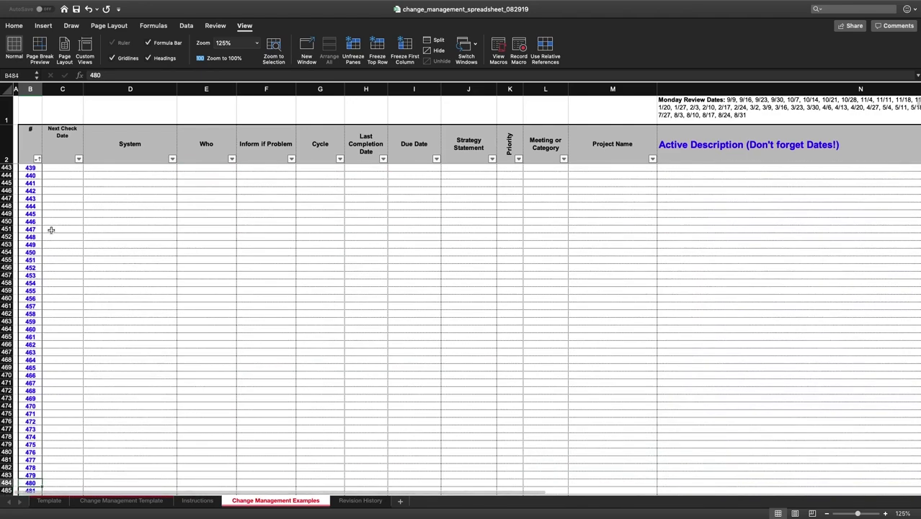
key("Right")
key("ctrl+Up")
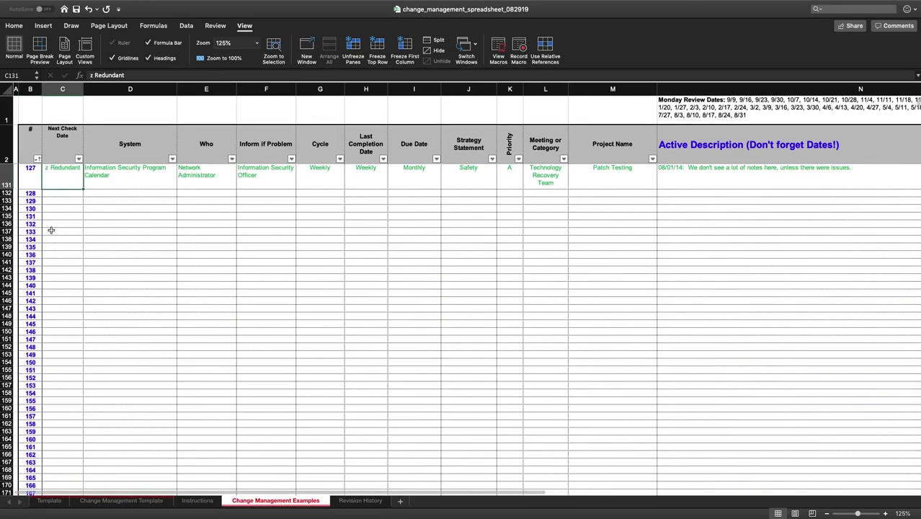
key("Down")
key("Up")
key("Left")
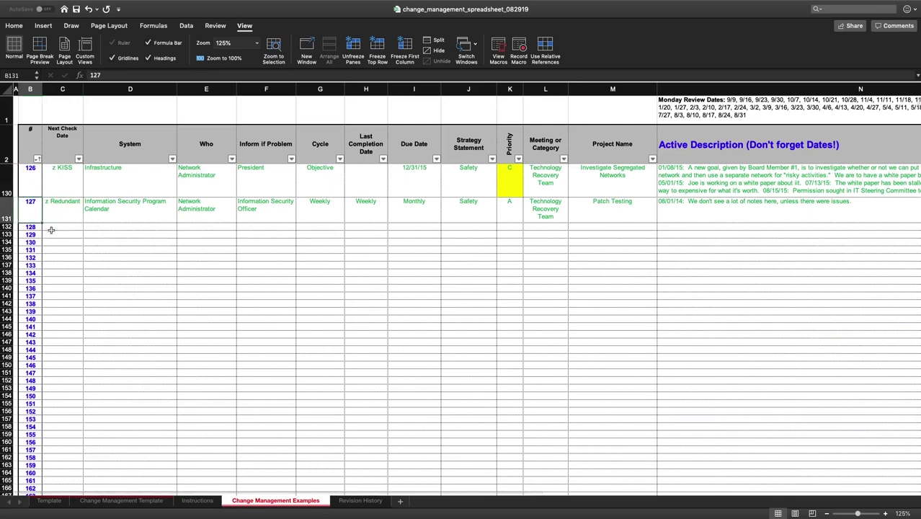
key("Right")
key("Up")
key("Up")
key("Up")
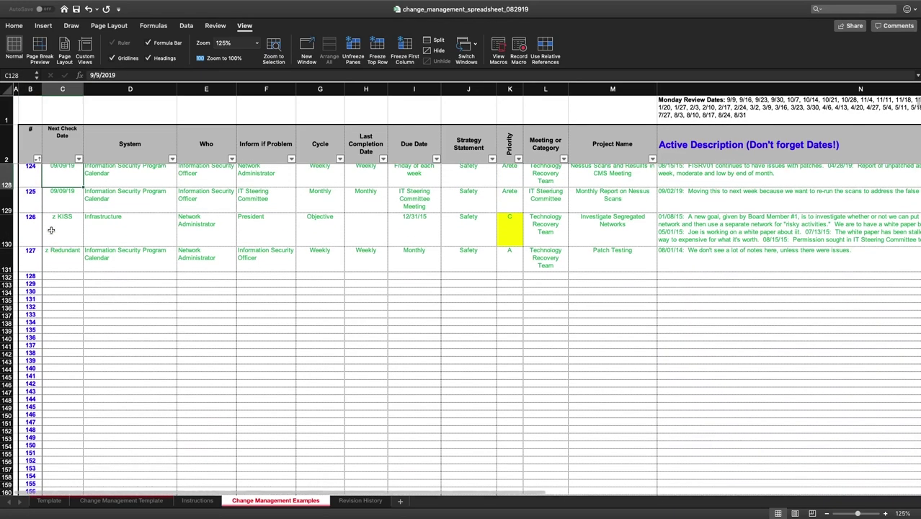
key("Down")
key("Down")
key("Down")
key("Down")
key("Left")
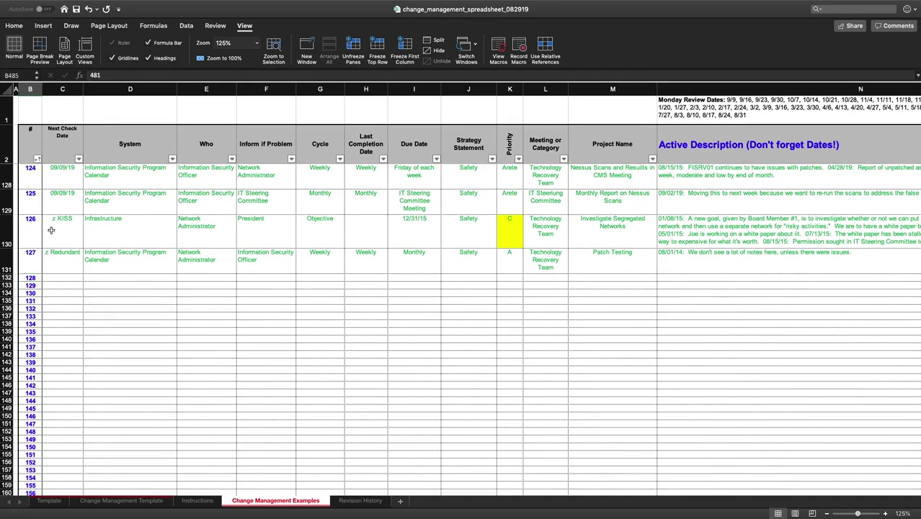
Step: Inspect the unnumbered tasks below the last numbered row, ending at the Next Check Date of Review Arete Goals
key("ctrl+Down")
key("Down")
key("Down")
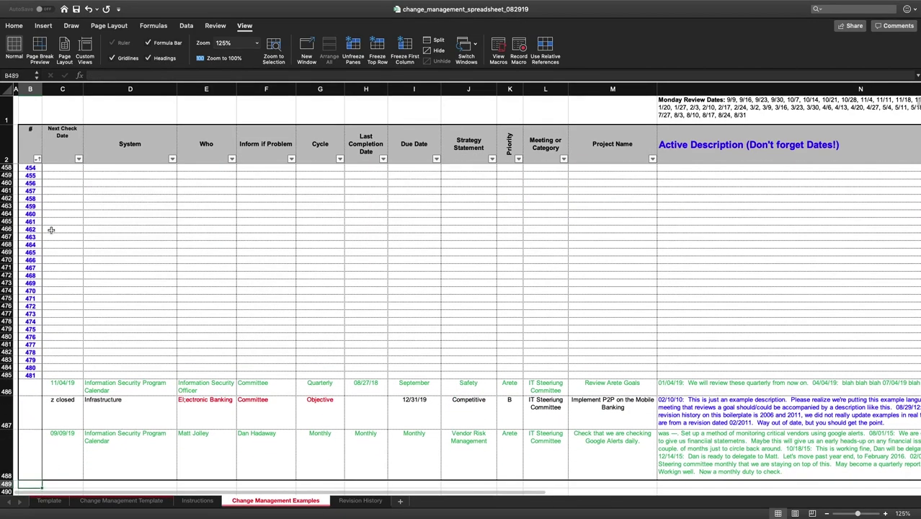
key("Up")
key("Up")
key("Right")
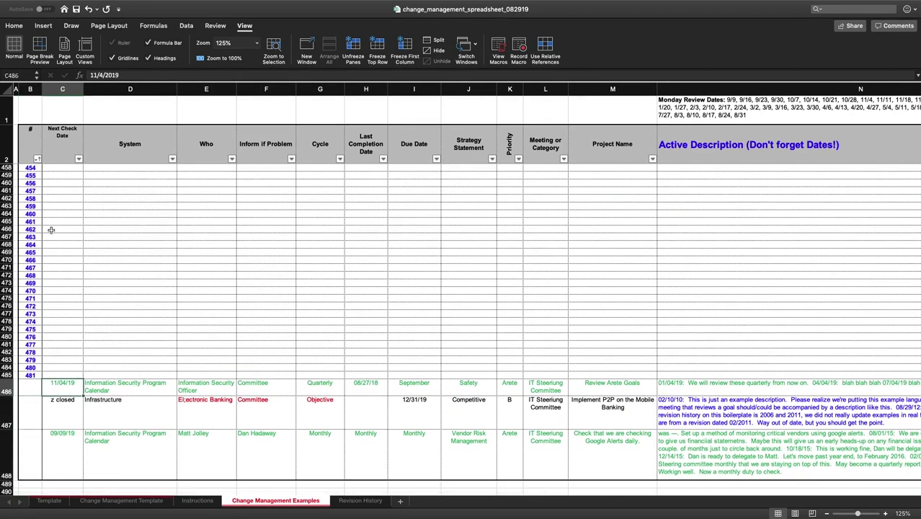
Step: Review the fields of the unnumbered Review Arete Goals task in row 486, from its empty number cell across to Cycle
key("Right")
key("Right")
key("Right")
key("Right")
key("Left")
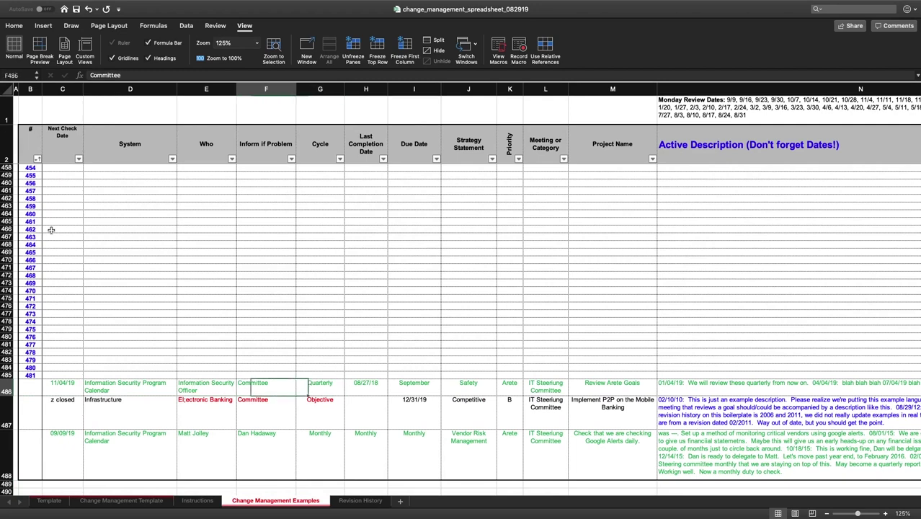
key("Left")
key("Left")
key("Left")
key("Left")
key("Right")
key("Right")
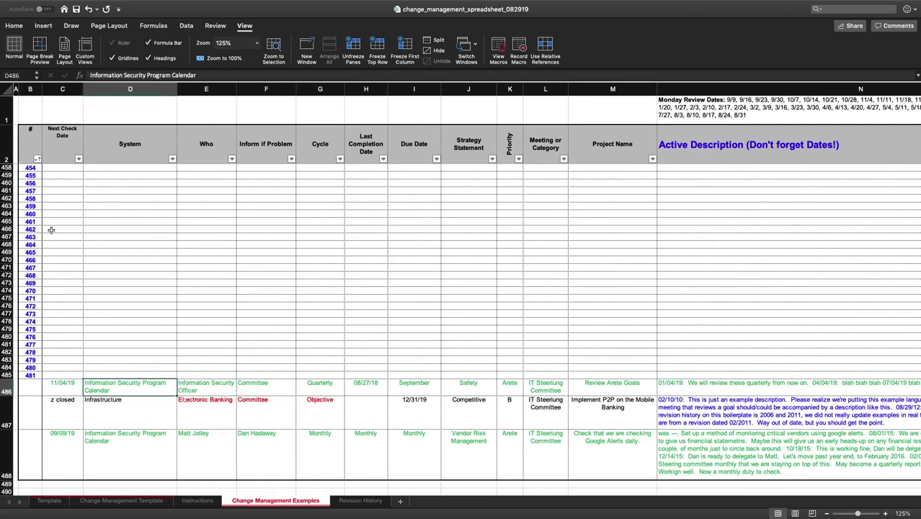
key("Right")
key("Right")
key("Right")
key("Right")
key("Left")
key("Left")
key("Left")
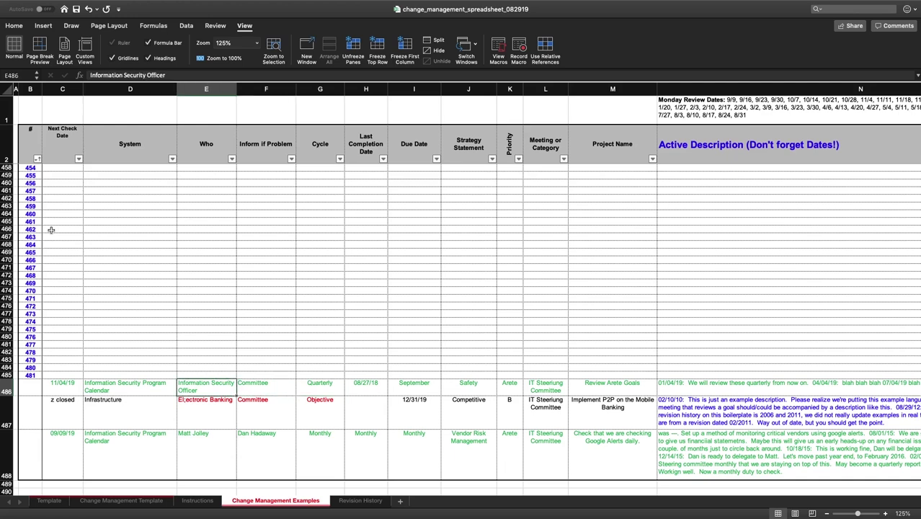
key("Left")
key("Left")
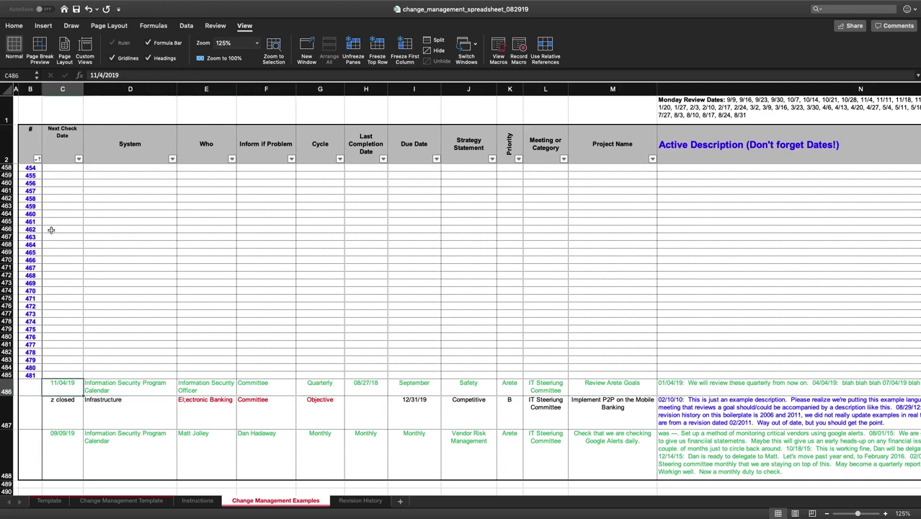
Step: Sort the example tasks by Next Check Date in ascending order and select the first date in the column
left_click(75, 143)
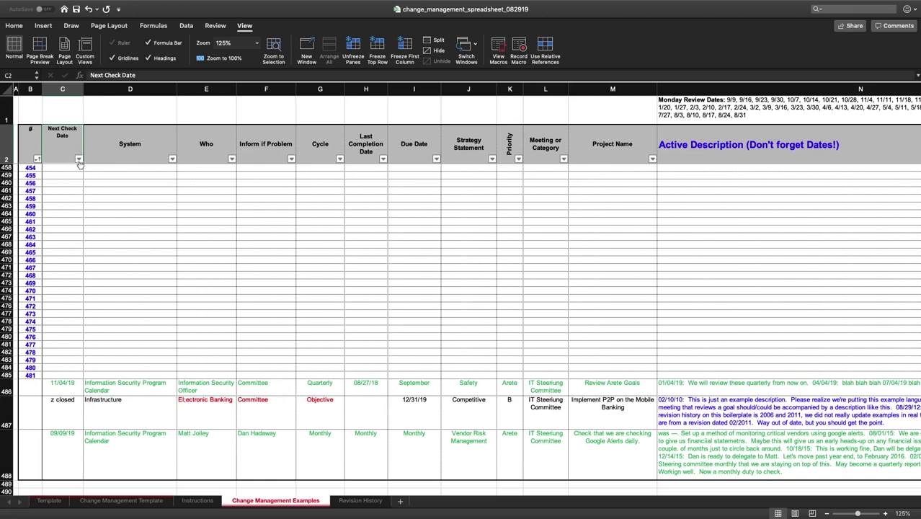
left_click(79, 160)
left_click(115, 166)
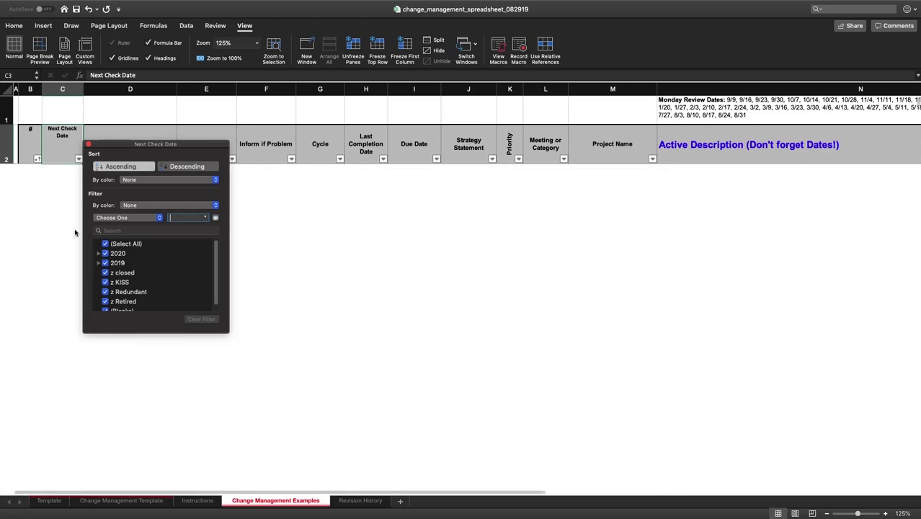
left_click(82, 206)
key("Down")
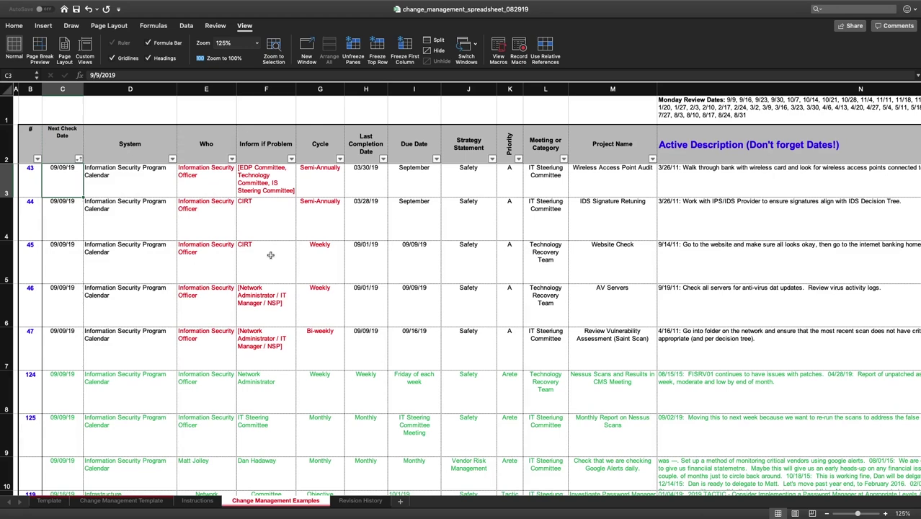
Step: Examine the Meeting or Category entries of the sorted tasks, from IDS Signature Retuning down to Asset Inventory Audit
left_click(561, 224)
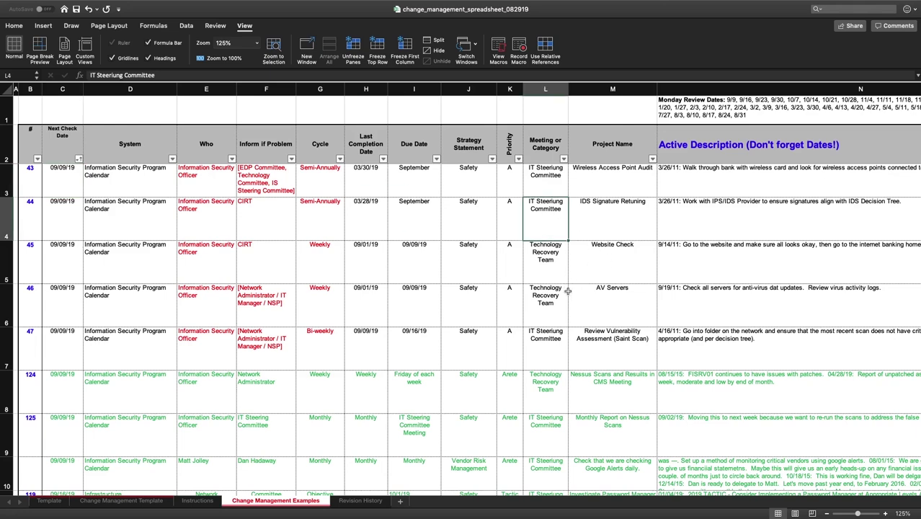
left_click(556, 384)
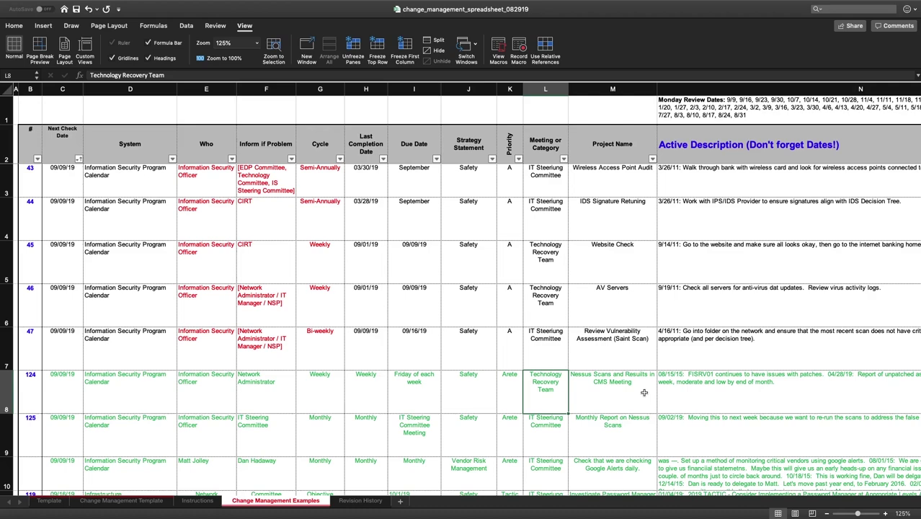
key("Up")
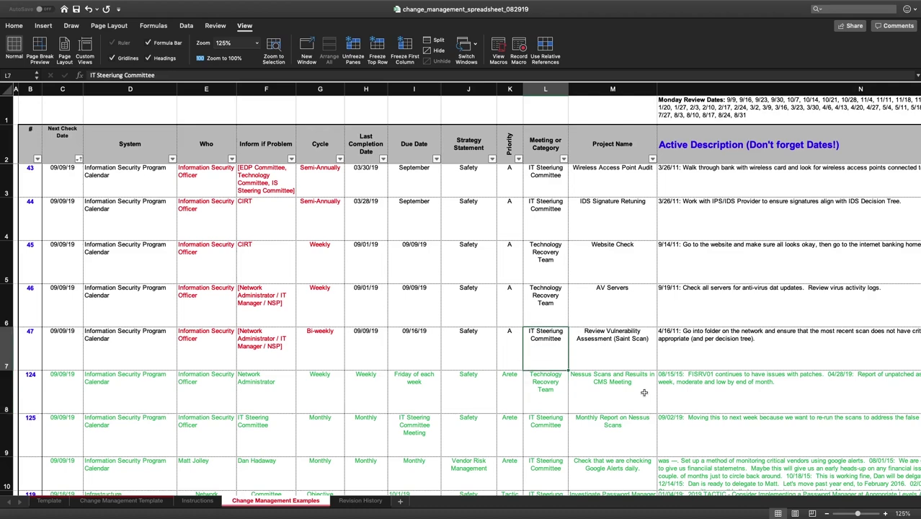
key("Down")
key("Down")
key("Down")
key("Down")
key("Down")
key("Down")
key("Down")
key("Down")
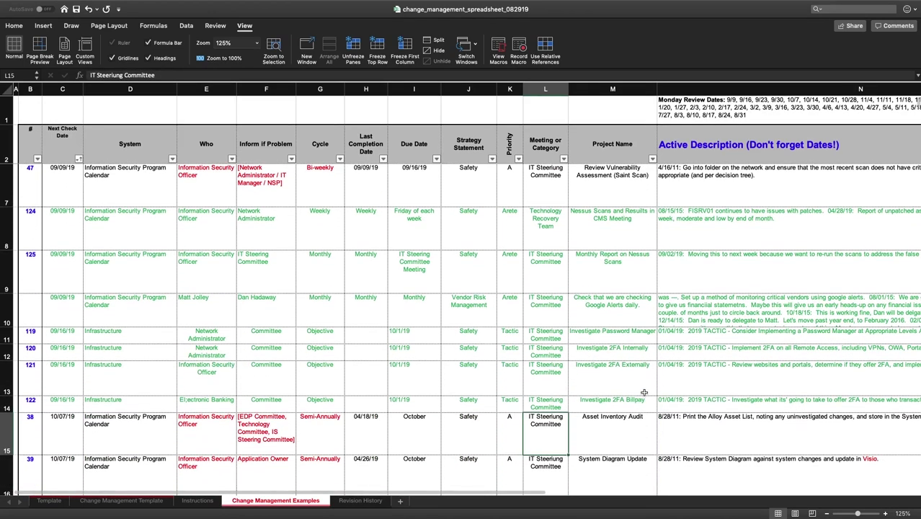
Step: Check the filter choices for Meeting or Category without applying any, and review the earliest Next Check Date entries
left_click(564, 159)
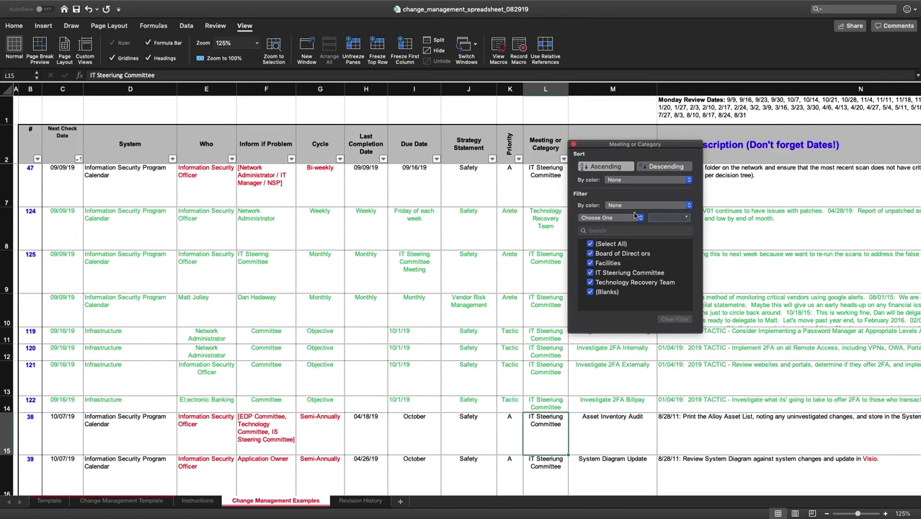
left_click(573, 144)
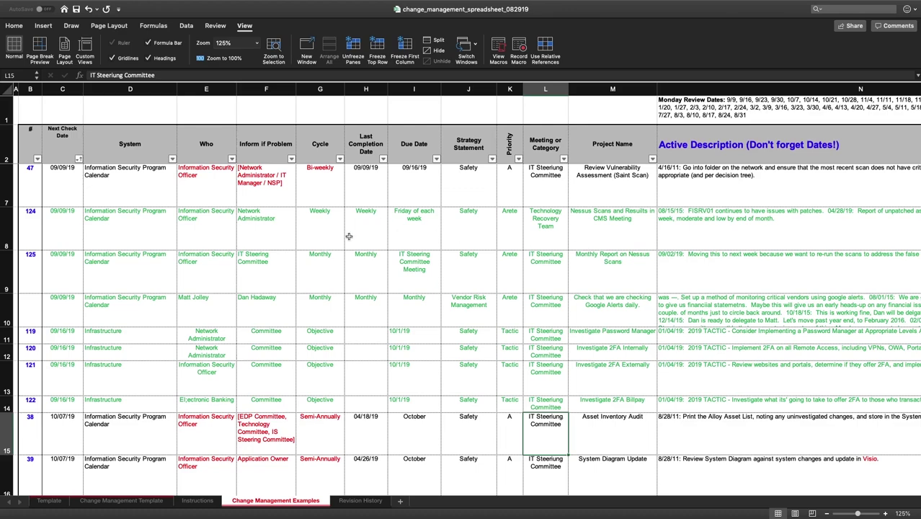
scroll(316, 233, "up", 1)
left_click_drag(54, 212, 156, 216)
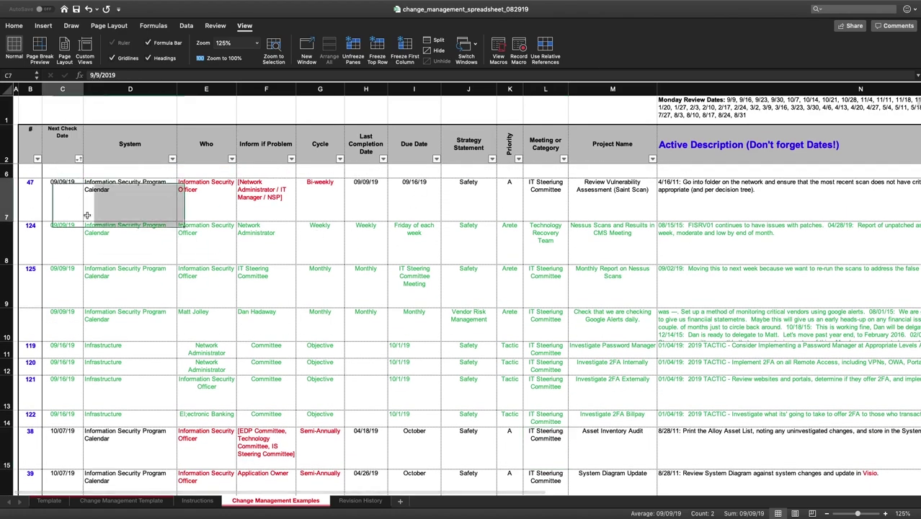
scroll(156, 224, "up", 3)
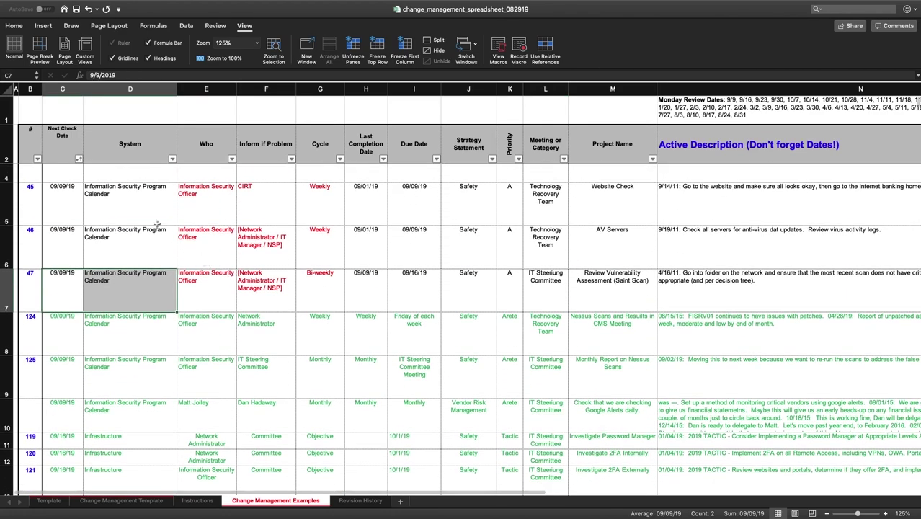
left_click(75, 149)
key("Down")
key("Up")
key("Up")
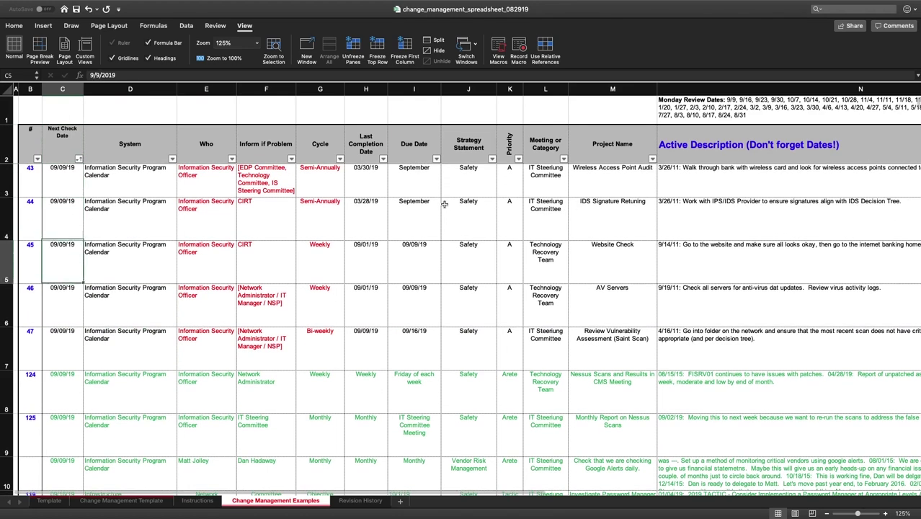
Step: Review the Wireless Access Point Audit row across to Meeting or Category, and compare the committees assigned to the tasks down to row 8
key("Down")
key("Right")
key("Right")
key("Right")
key("Right")
key("Right")
key("Right")
key("Right")
key("Right")
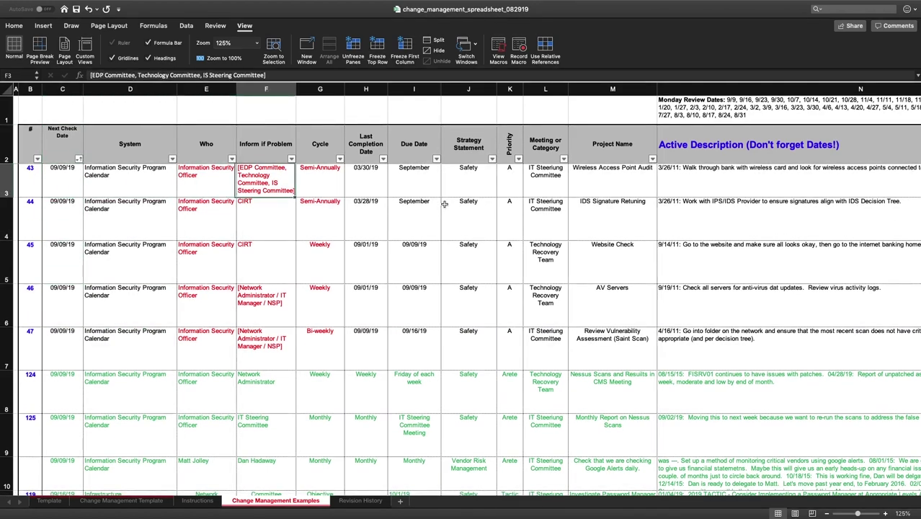
key("Right")
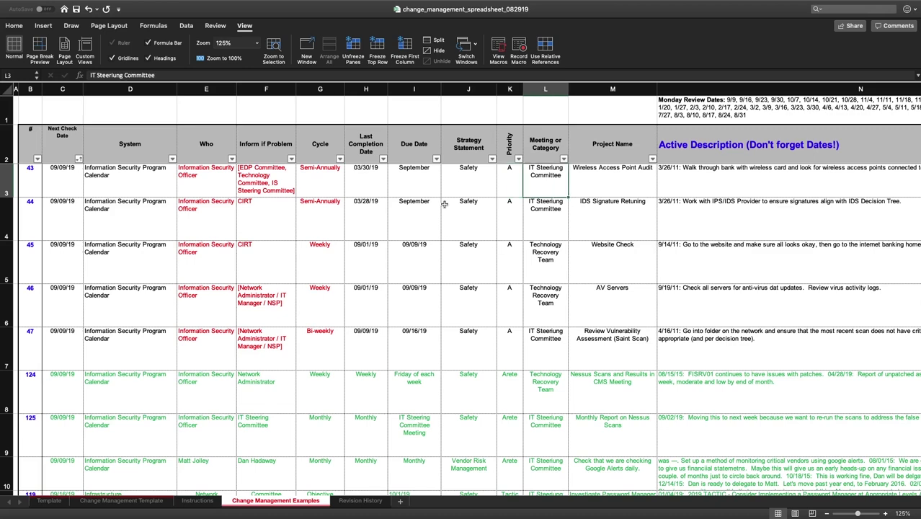
key("Down")
key("Down")
key("Down")
key("Down")
key("Down")
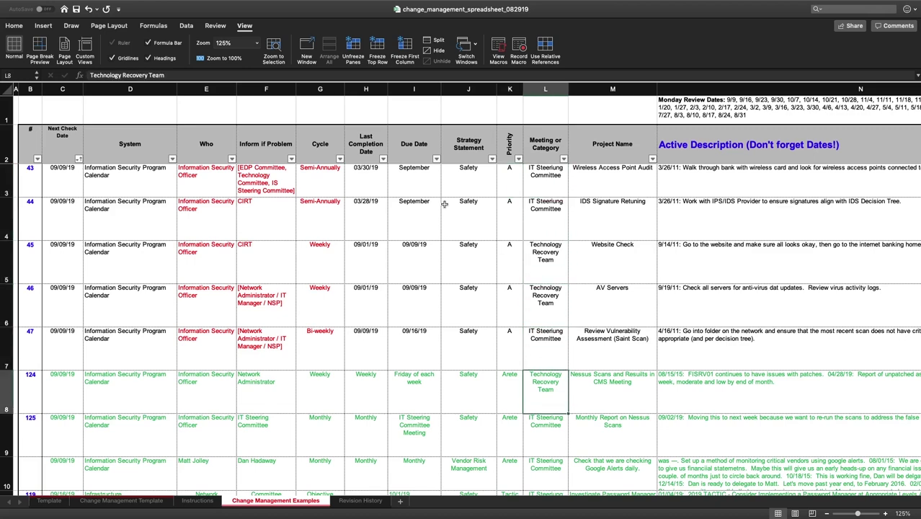
key("Up")
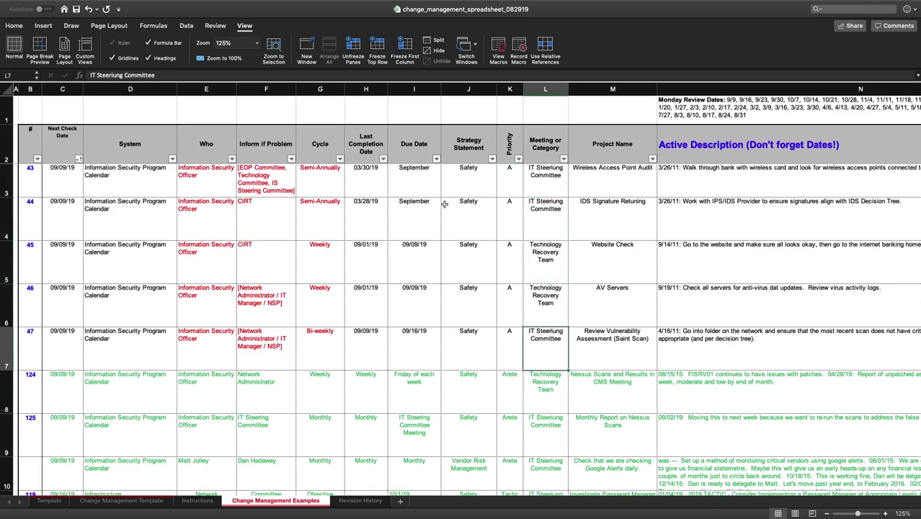
Step: Review the Review Vulnerability Assessment row from Meeting or Category back to Cycle, including its completion and due dates
key("Left")
key("Left")
key("Left")
key("Left")
key("Left")
key("Right")
key("Right")
key("Right")
key("Right")
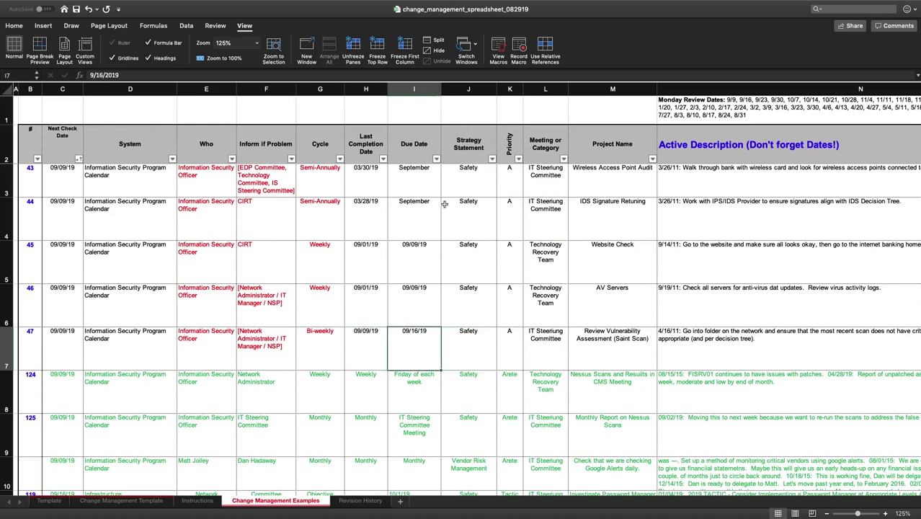
key("Right")
Step: Check the committee and last completion date for IDS Signature Retuning, and compare the Cycle entries of the first three tasks
key("Up")
key("Up")
key("Up")
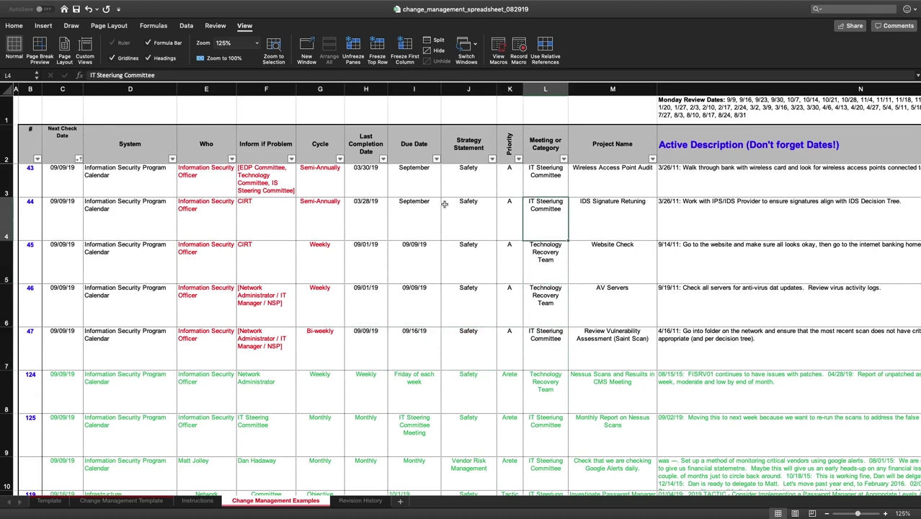
key("Down")
key("Up")
key("Left")
key("Left")
key("Left")
key("Left")
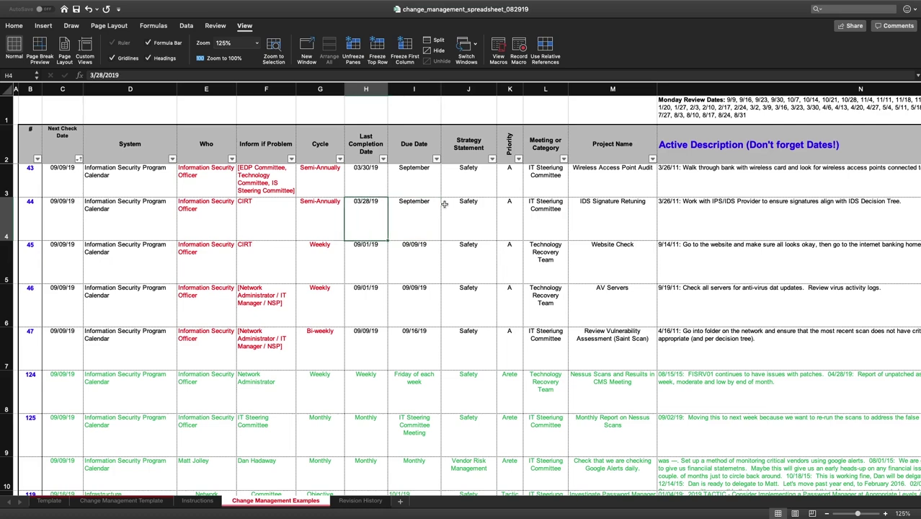
key("Down")
key("Left")
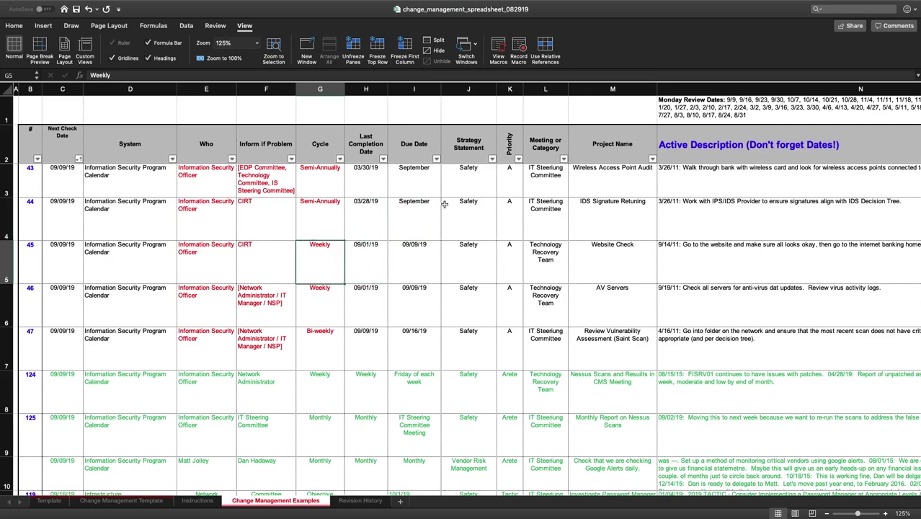
key("Up")
key("Up")
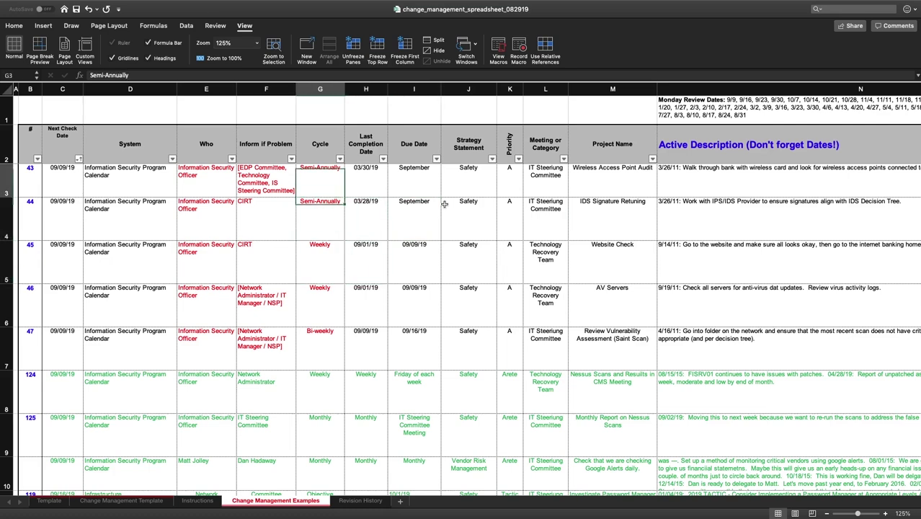
key("Down")
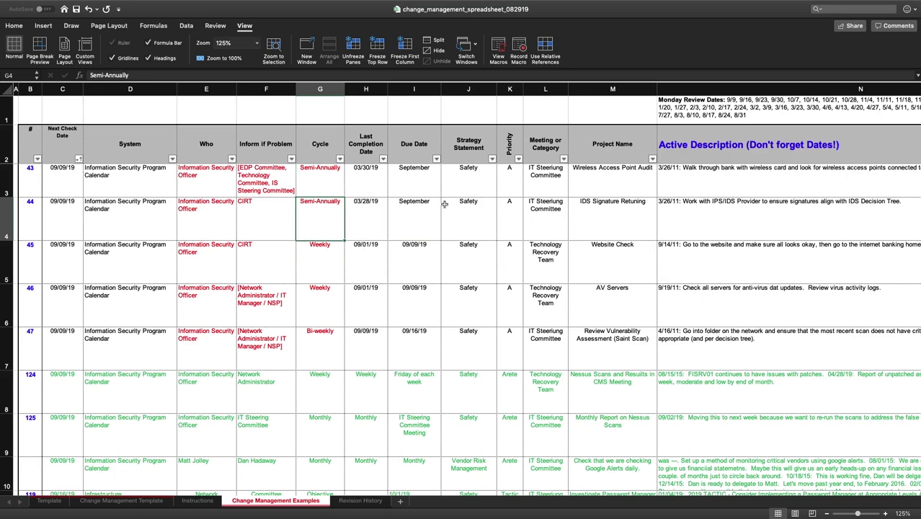
Step: Examine the Next Check Date heading and the dates of the first two tasks, ending on IDS Signature Retuning
key("Left")
key("Left")
key("Left")
key("Left")
key("Up")
key("Up")
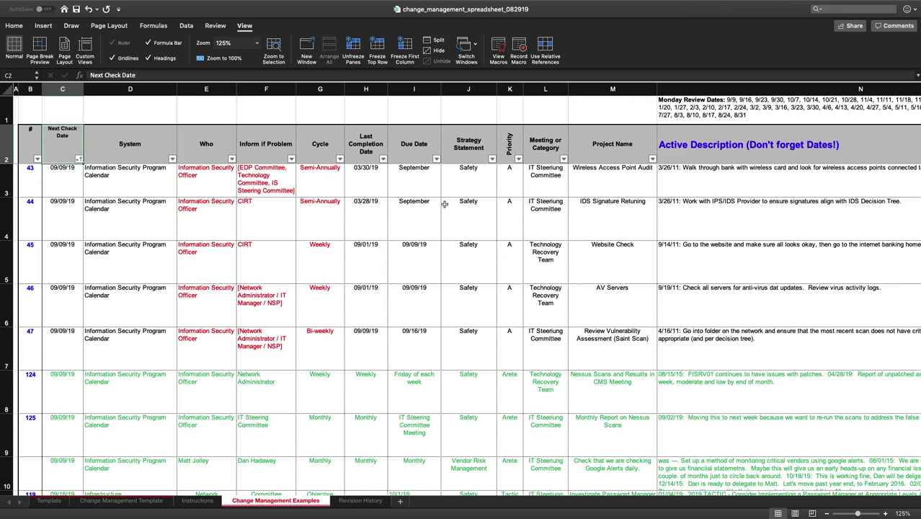
key("Down")
key("Up")
key("Down")
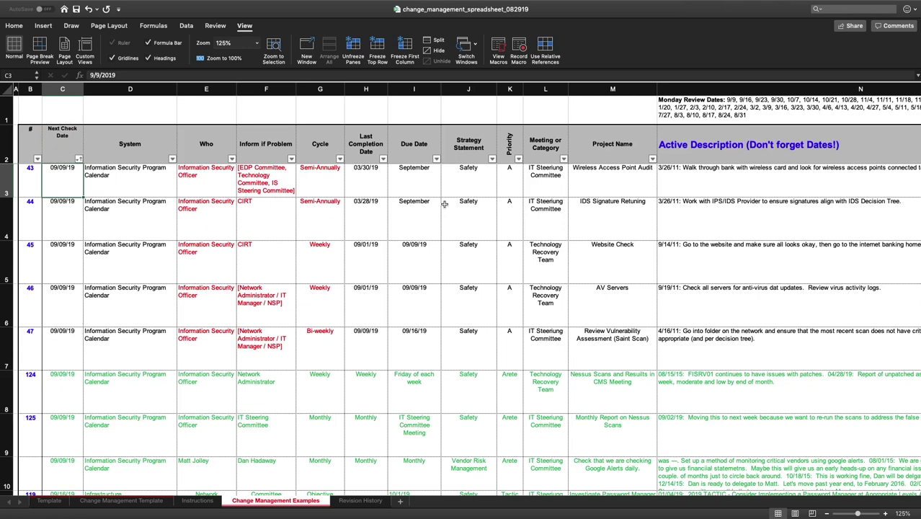
key("Down")
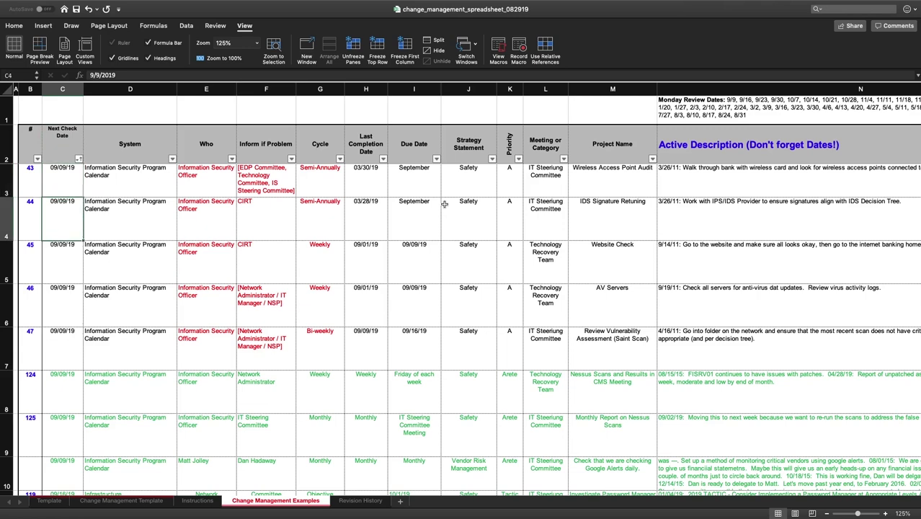
key("Up")
key("Down")
Step: Examine the System entries from the heading down to the first Infrastructure task in row 11
key("Right")
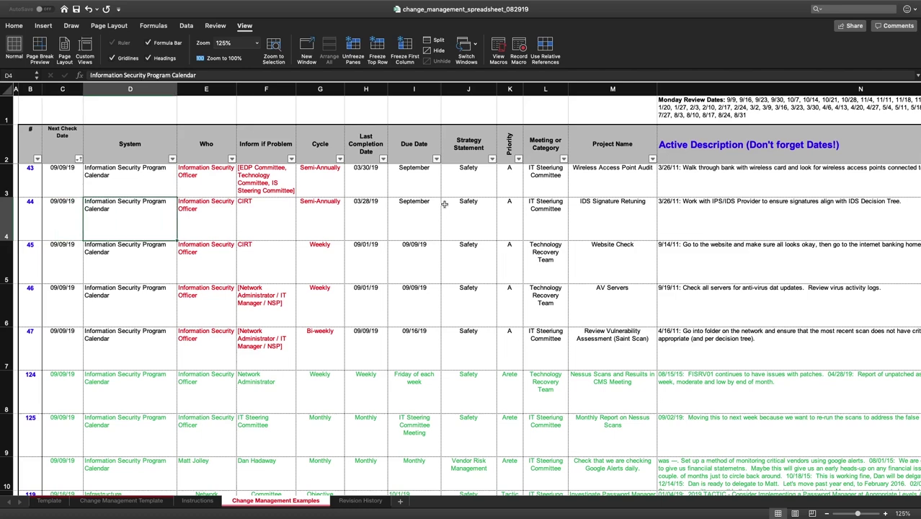
key("Up")
key("Up")
key("Down")
key("Down")
key("Down")
key("Down")
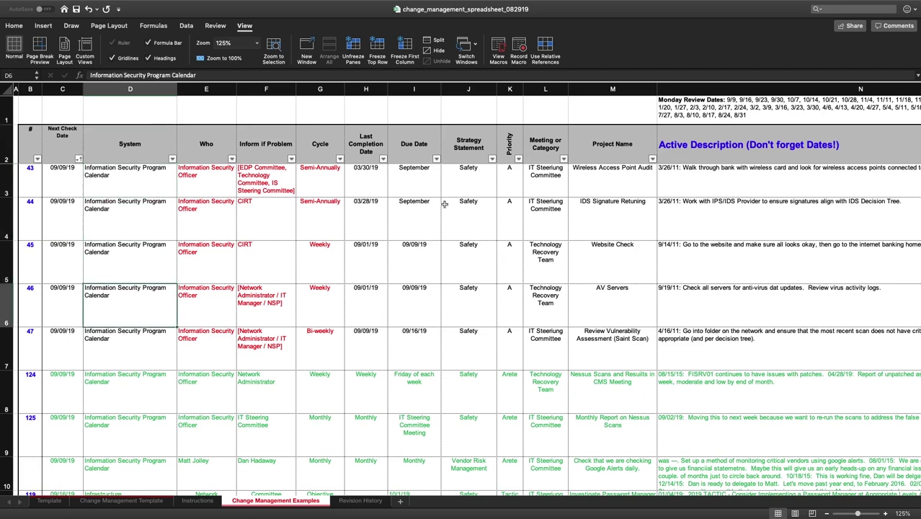
key("Up")
key("Up")
key("Up")
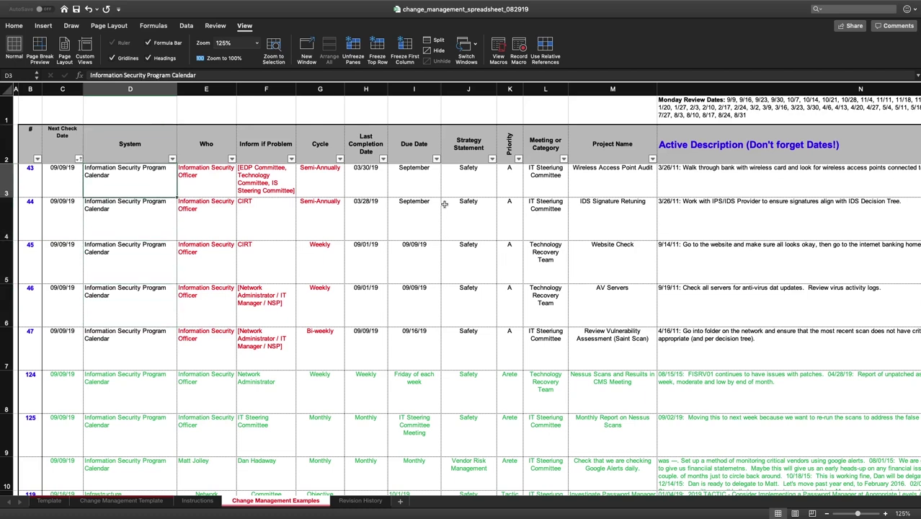
key("Down")
key("Down")
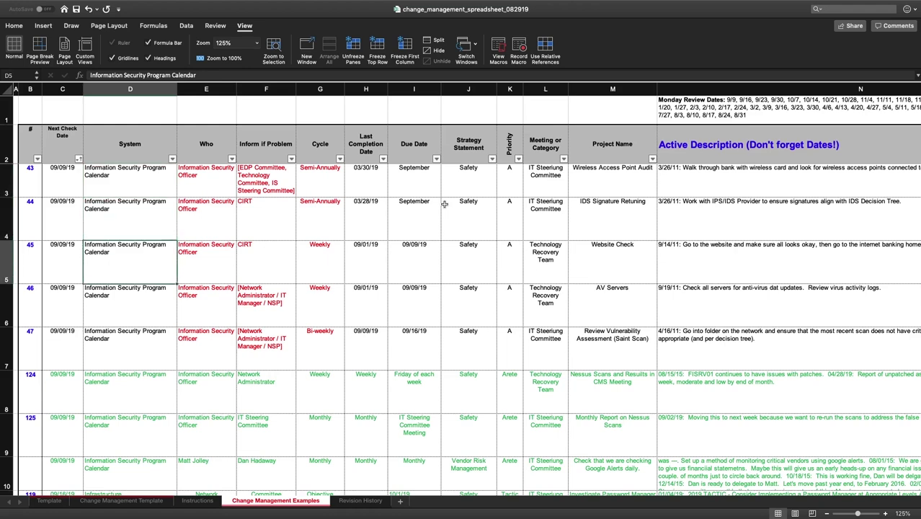
key("Down")
key("Down")
key("Down")
key("Down")
key("Down")
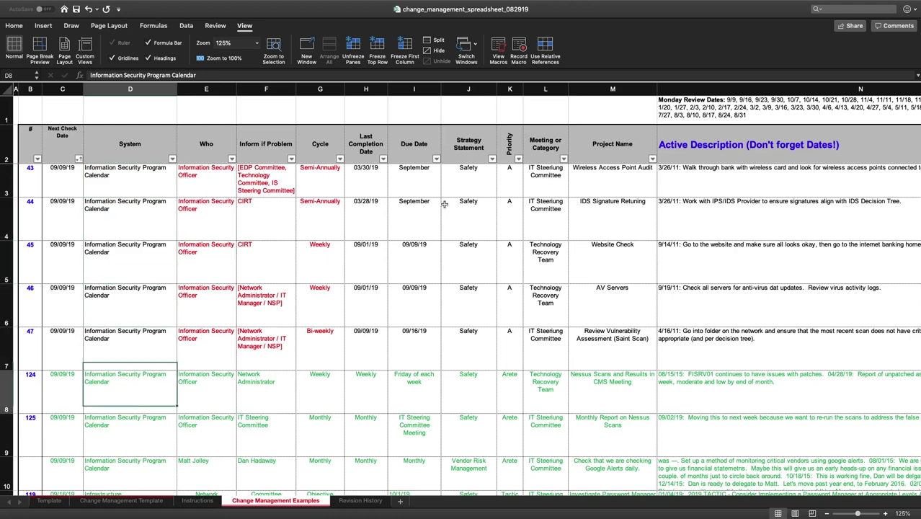
key("Down")
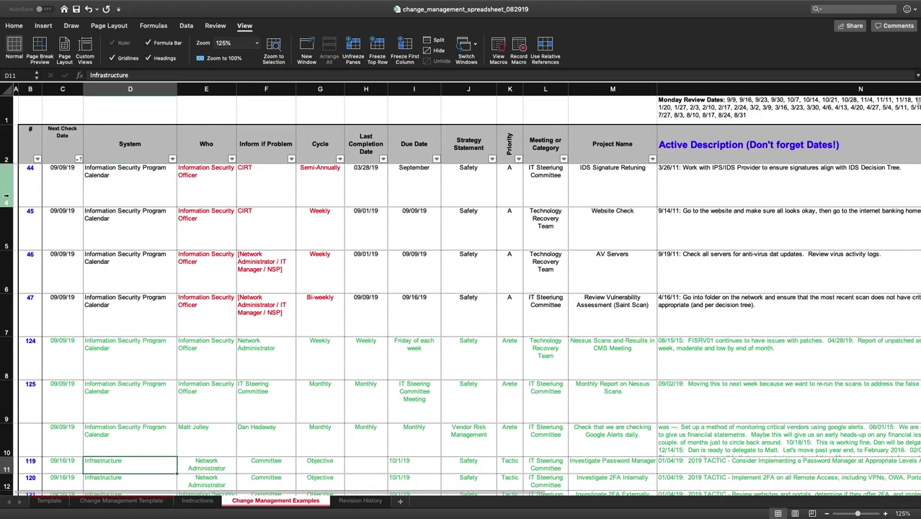
Step: Check the filter choices for System without applying any, and select the System entry of IDS Signature Retuning
left_click(148, 227)
scroll(203, 313, "up", 1)
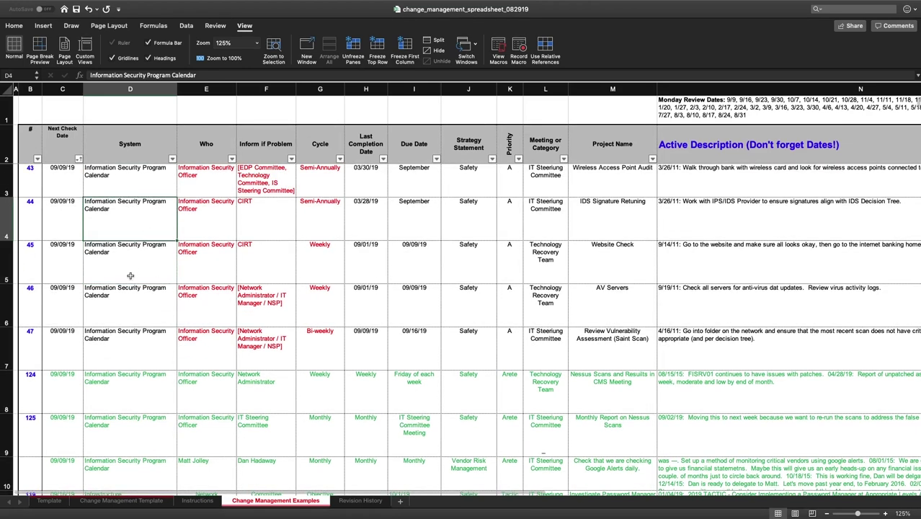
left_click(130, 224)
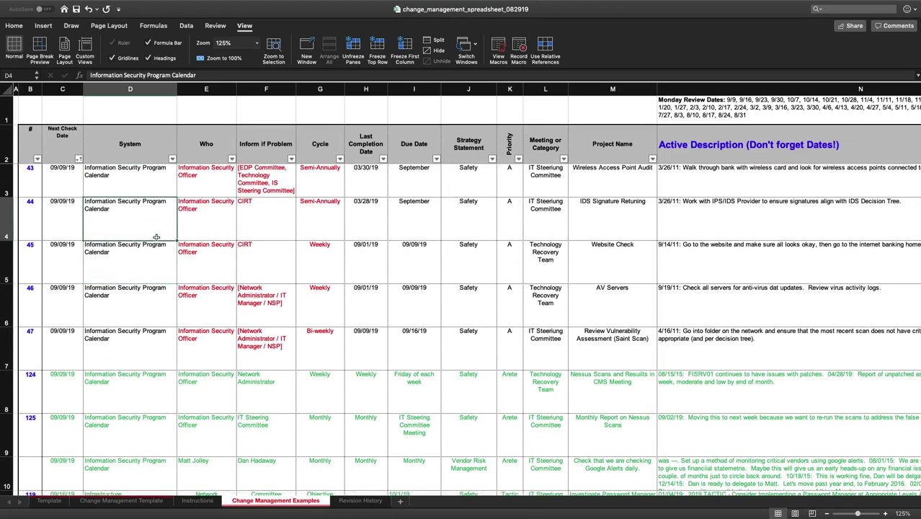
left_click(172, 159)
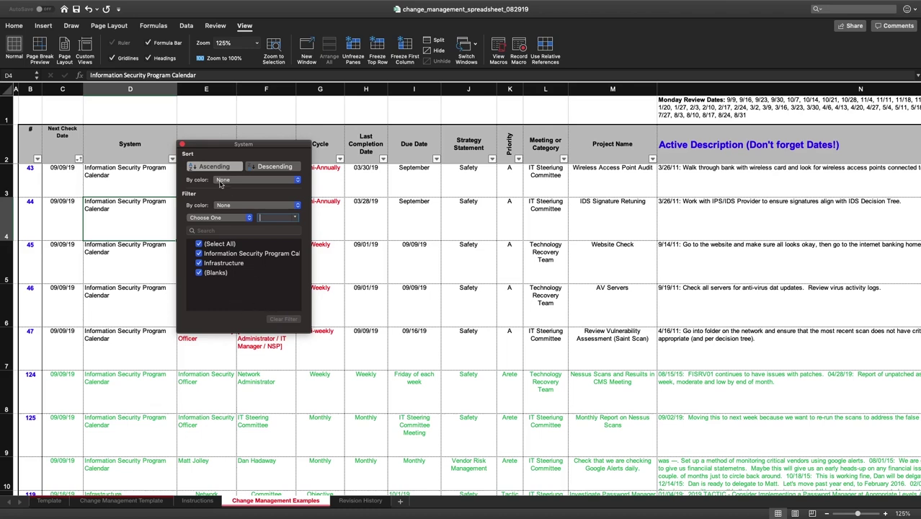
left_click(181, 143)
left_click(140, 180)
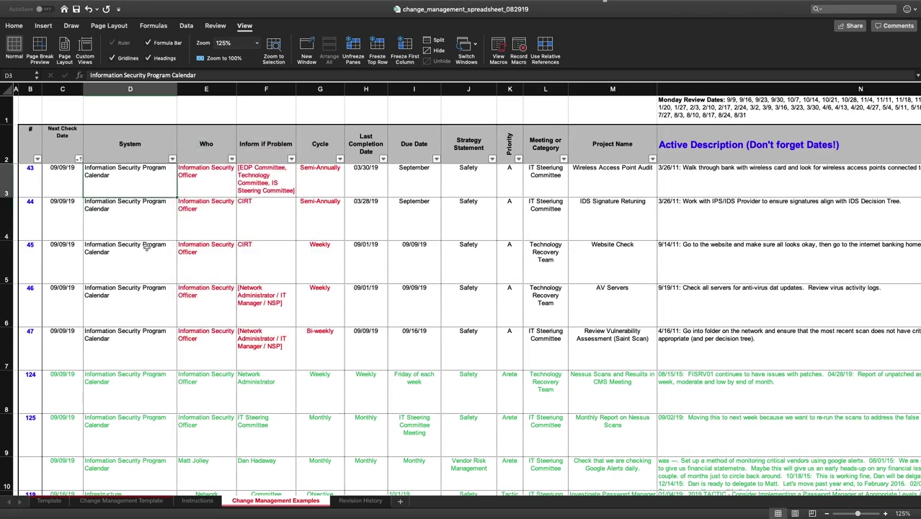
left_click(132, 244)
left_click(109, 202)
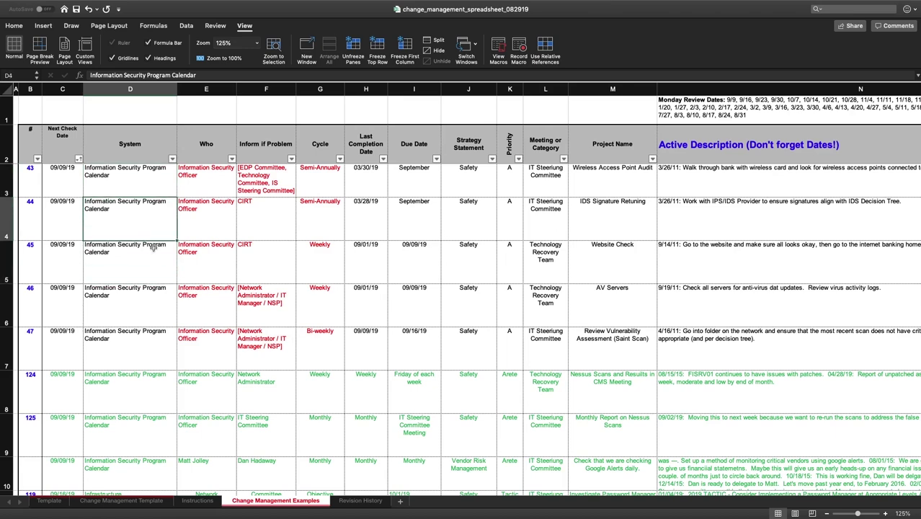
Step: Compare the System heading with the entries of the first three tasks, ending on Wireless Access Point Audit
key("Up")
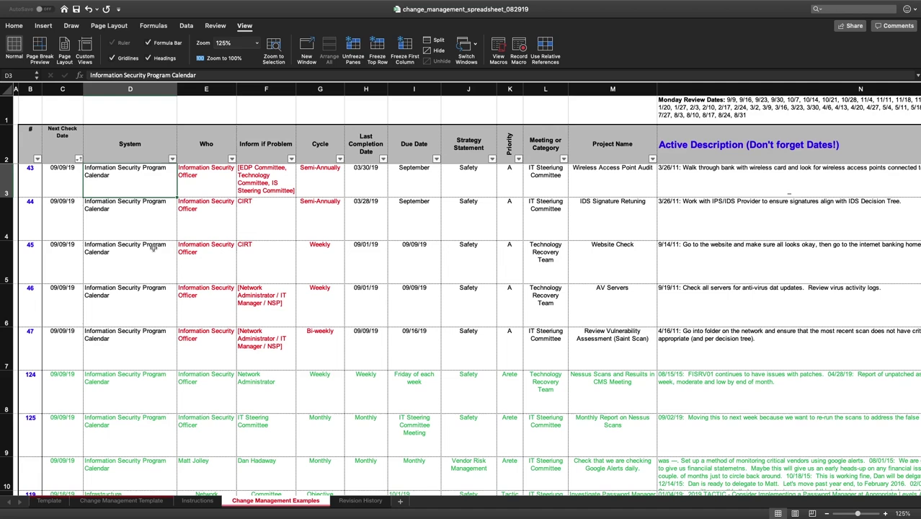
key("Down")
key("Up")
key("Up")
key("Down")
key("Down")
key("Down")
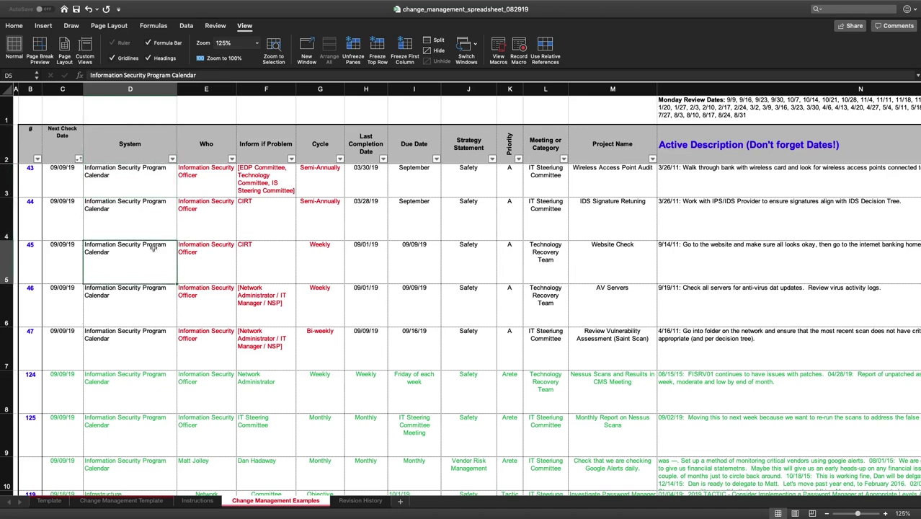
key("Up")
key("Up")
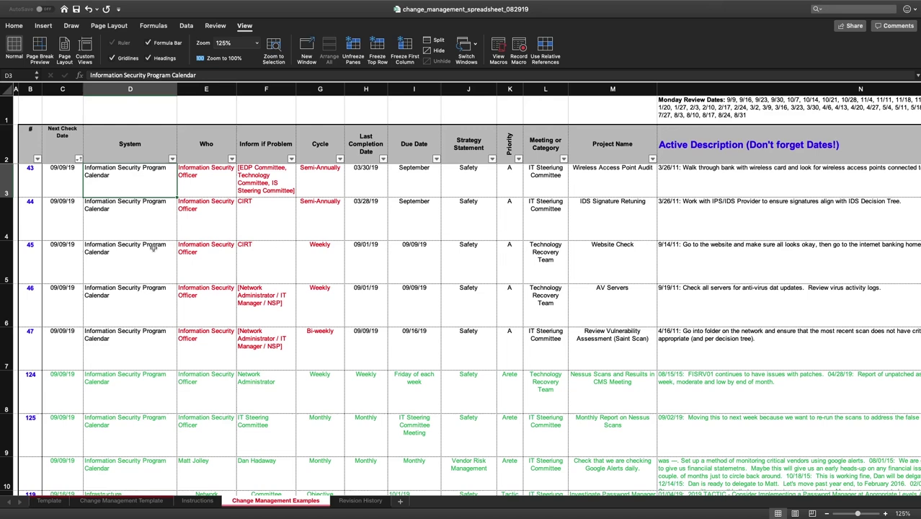
key("Up")
key("Down")
key("Up")
key("Down")
Step: Review the Who and Inform if Problem headings and their entries for Wireless Access Point Audit
key("Right")
key("Up")
key("Down")
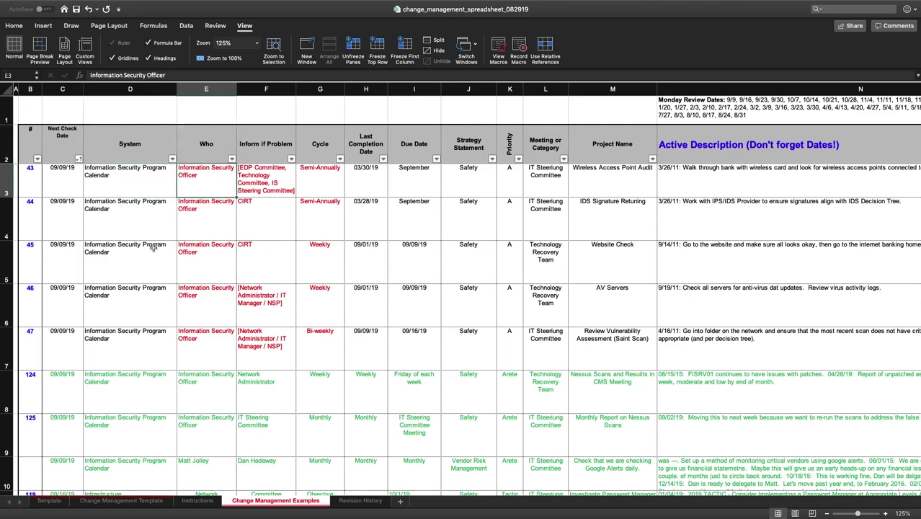
key("Right")
key("Up")
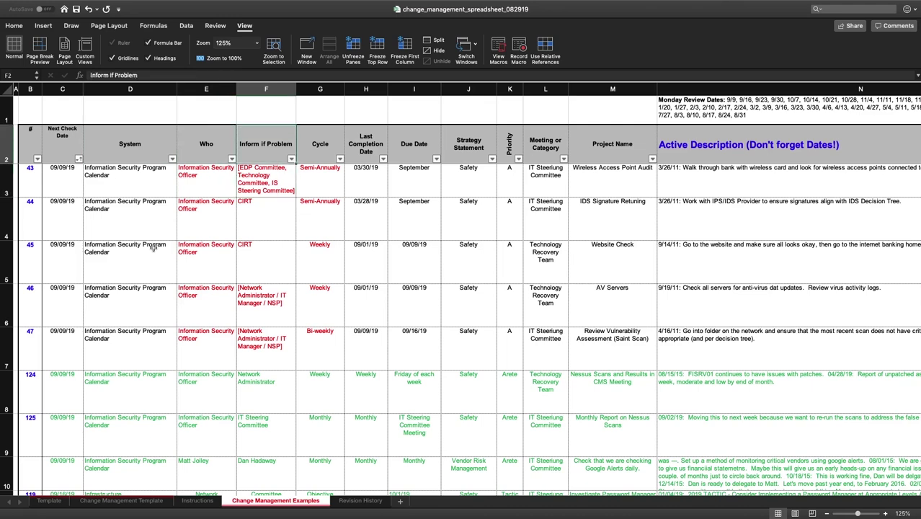
key("Down")
key("Down")
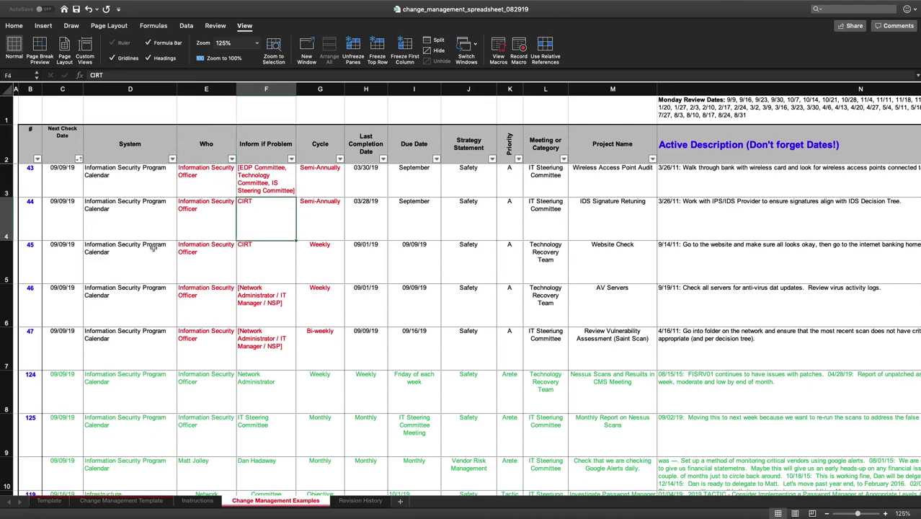
key("Up")
Step: Examine the Inform if Problem entries down to row 8 and return to IDS Signature Retuning
key("Down")
key("Down")
key("Down")
key("Down")
key("Down")
key("Down")
key("Down")
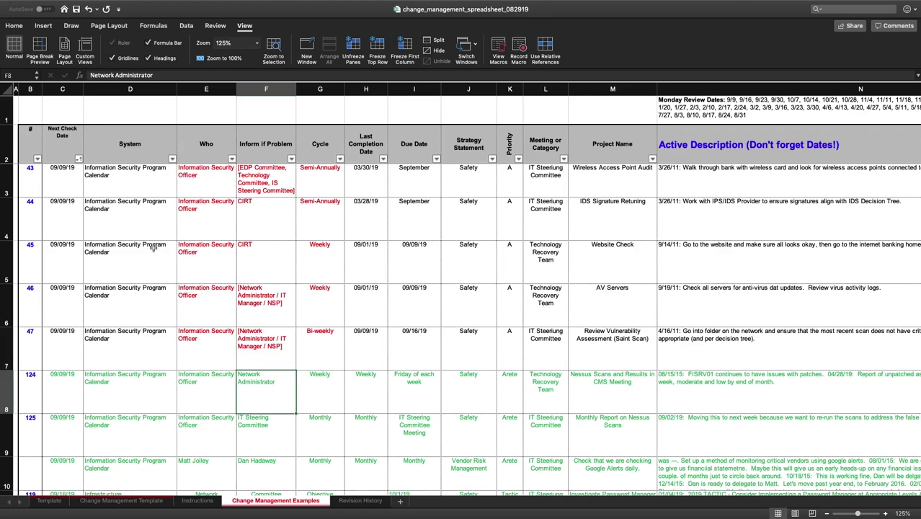
key("Up")
key("Up")
key("Up")
key("Up")
key("Up")
key("Up")
key("Up")
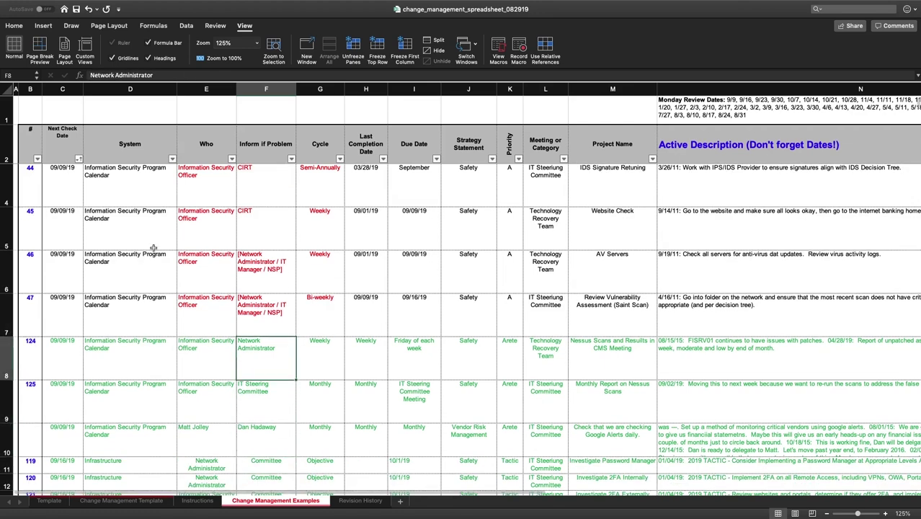
key("Down")
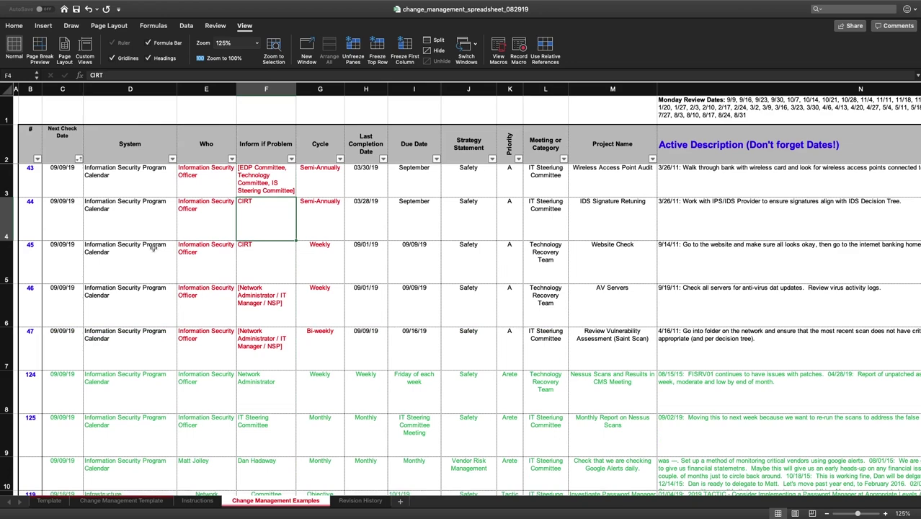
Step: Review the Cycle heading and its entries from Wireless Access Point Audit down to Website Check
key("Left")
key("Right")
key("Right")
key("Up")
key("Up")
key("Down")
key("Down")
key("Down")
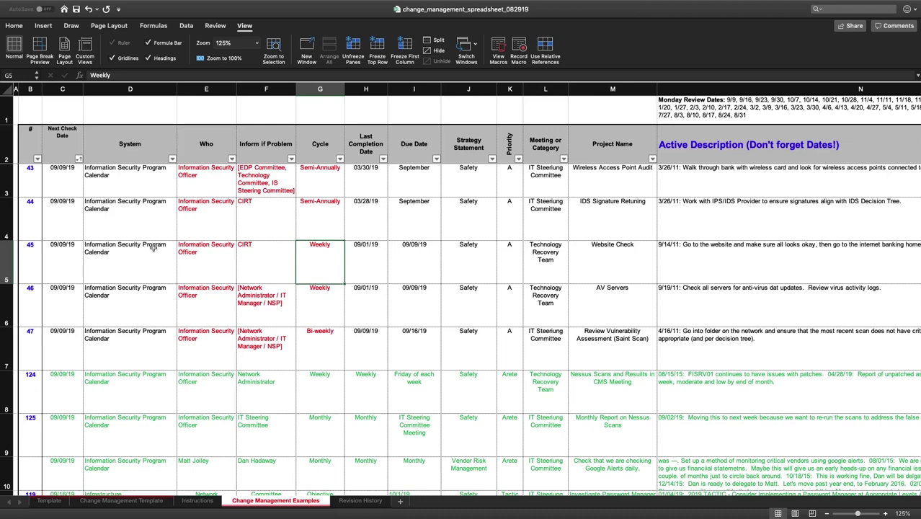
Step: Compare the Next Check Date of Website Check with its Cycle entry in the same row
key("Left")
key("Left")
key("Left")
key("Left")
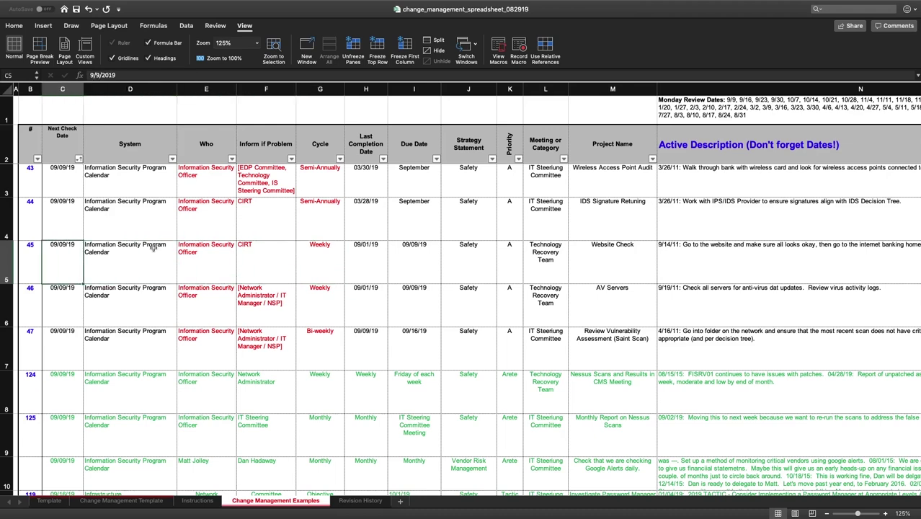
key("Right")
key("Right")
key("Right")
key("Right")
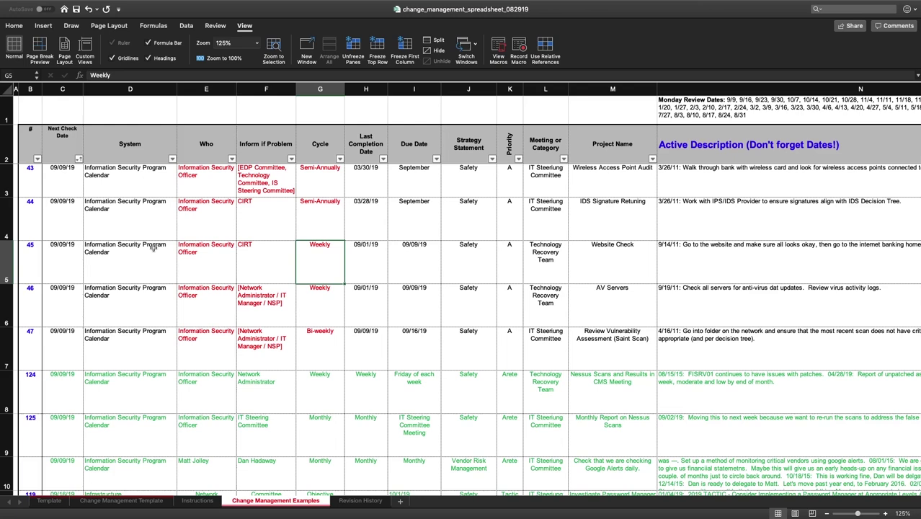
Step: Review the Last Completion Date entries from Website Check down to row 8, and return to the Website Check cycle
key("Right")
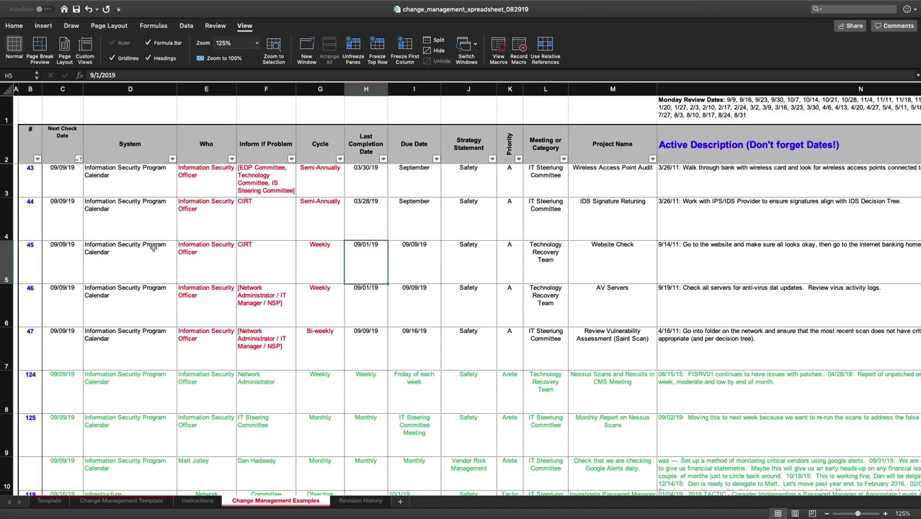
key("Down")
key("Down")
key("Down")
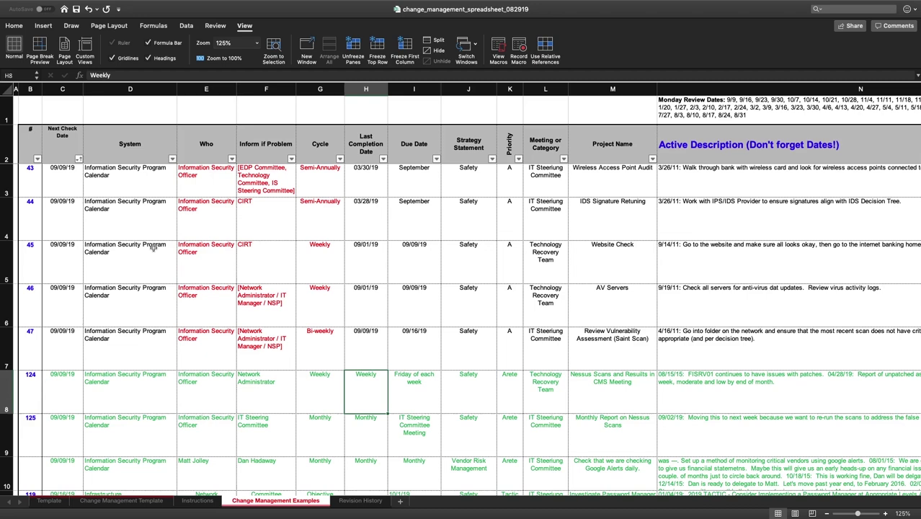
key("Up")
key("Up")
key("Up")
key("Left")
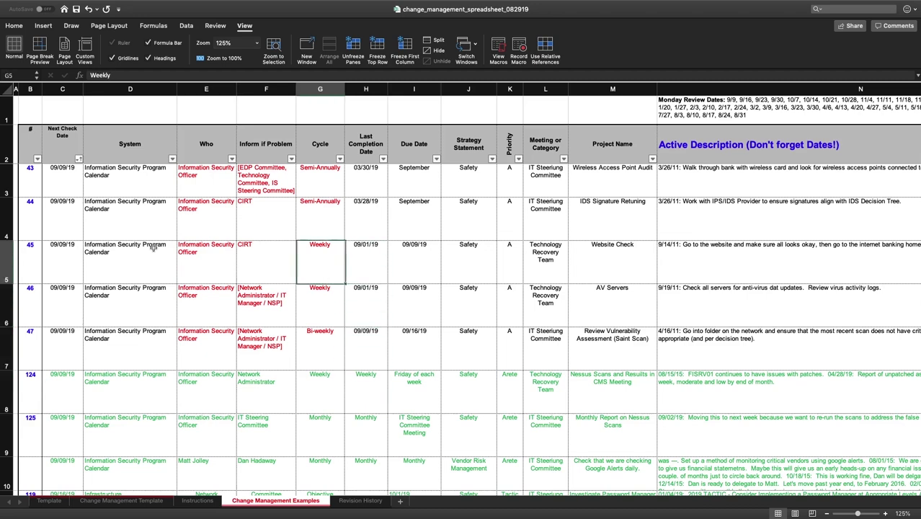
Step: Enter "weekly" as the Last Completion Date for Website Check and AV Servers
key("Right")
type("weekly")
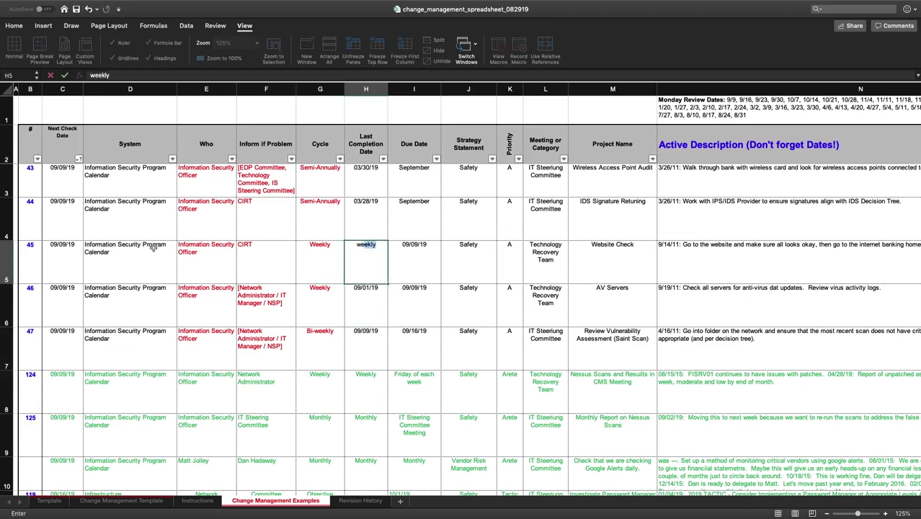
key("Return")
type("weekly")
key("Return")
key("Up")
key("Up")
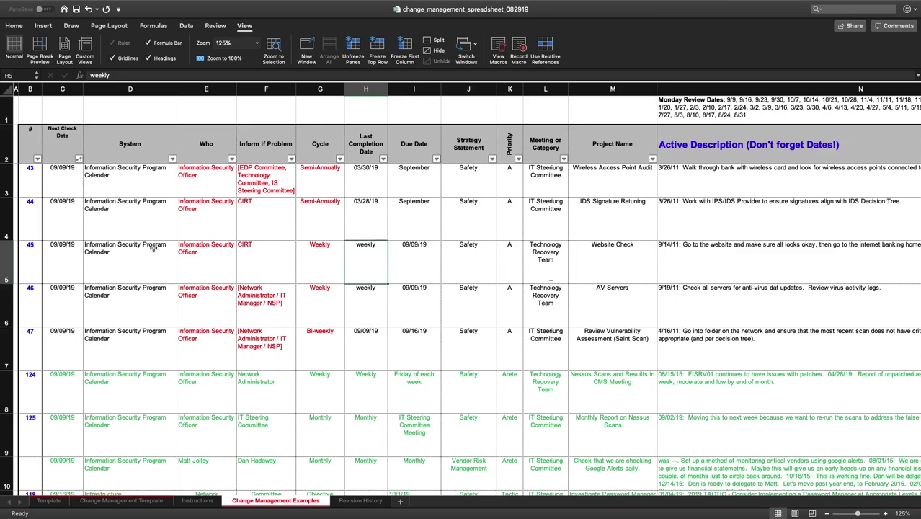
Step: Set the Due Date of Website Check to "Weekly"
key("Right")
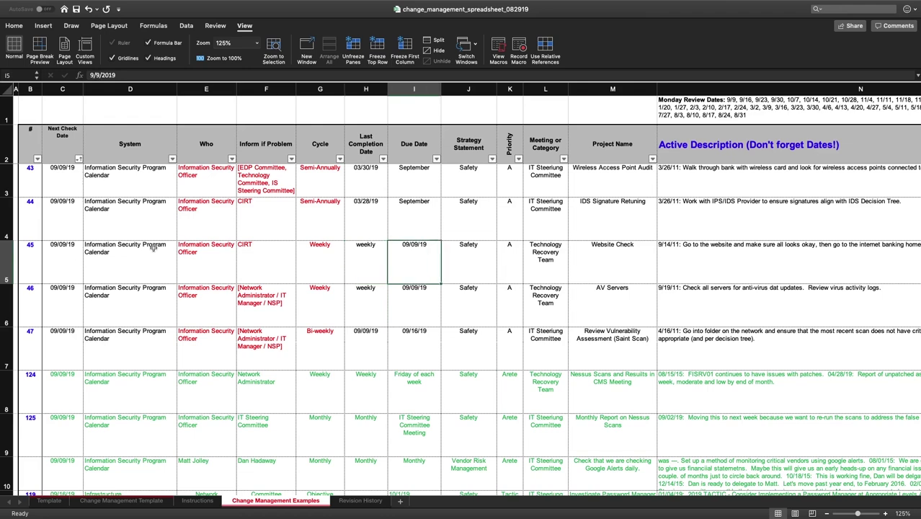
type("wee")
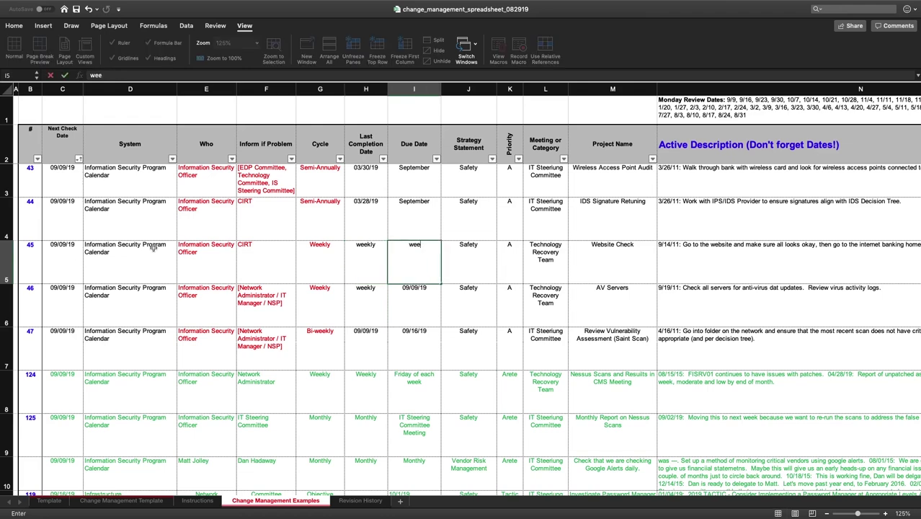
type("kly")
key("BackSpace")
key("BackSpace")
key("Escape")
type("Weekly")
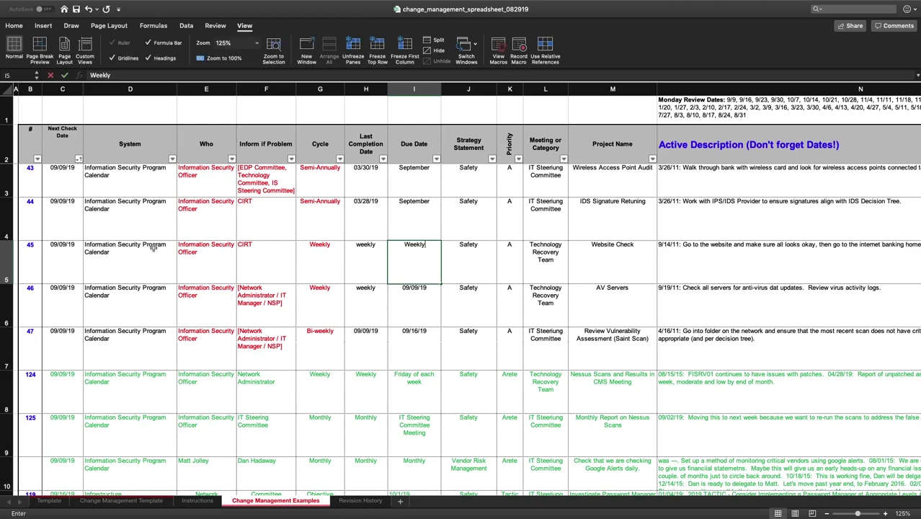
key("Return")
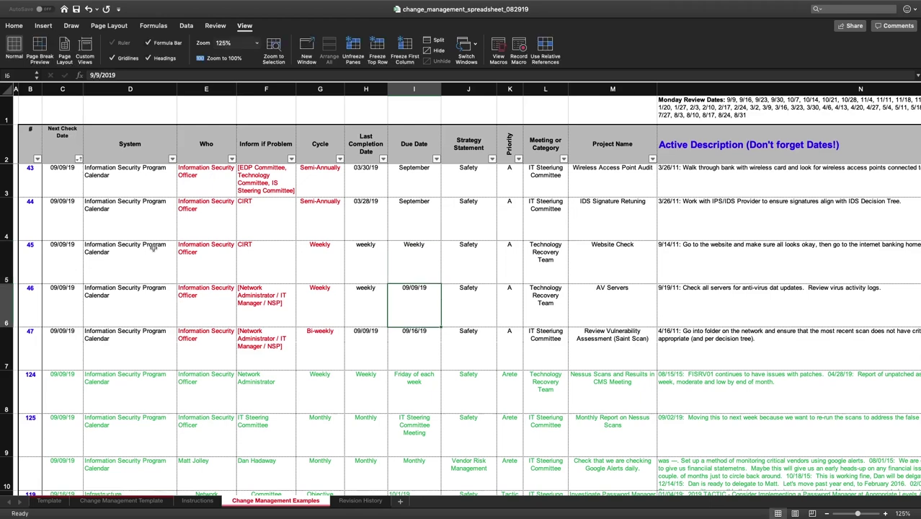
Step: Review the Due Date entries from AV Servers down to Investigate Password Manager, and try "pending" as the Password Manager entry
left_click(370, 295)
left_click(414, 310)
key("Down")
key("Down")
key("Down")
key("Down")
key("Down")
key("Down")
key("Down")
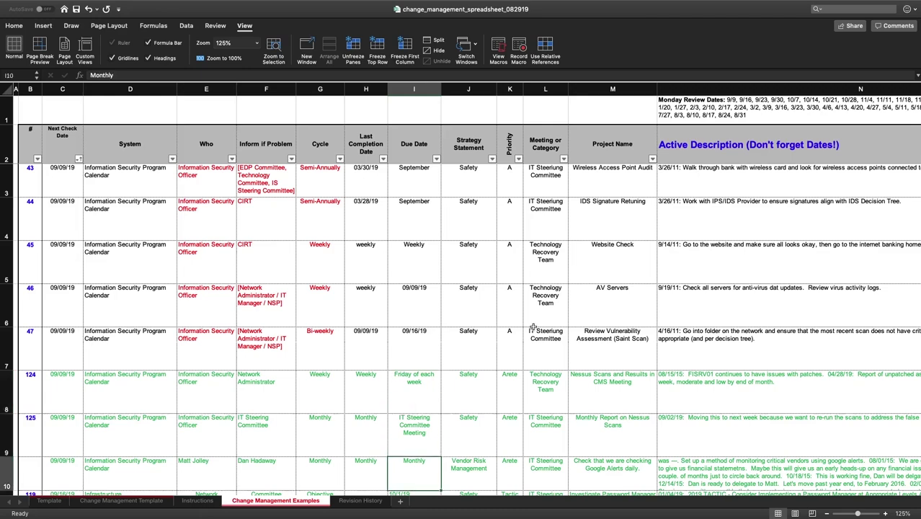
key("Down")
key("Down")
key("Up")
key("Up")
key("Up")
key("Up")
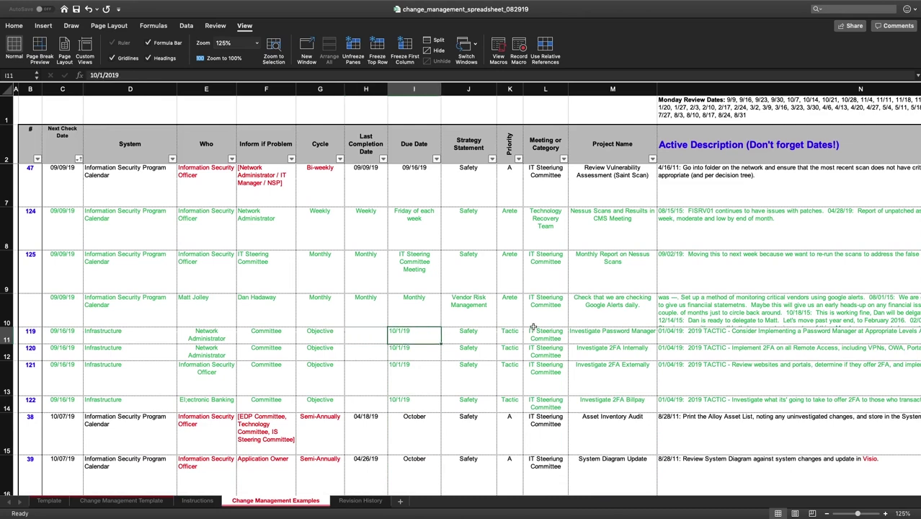
type("pending")
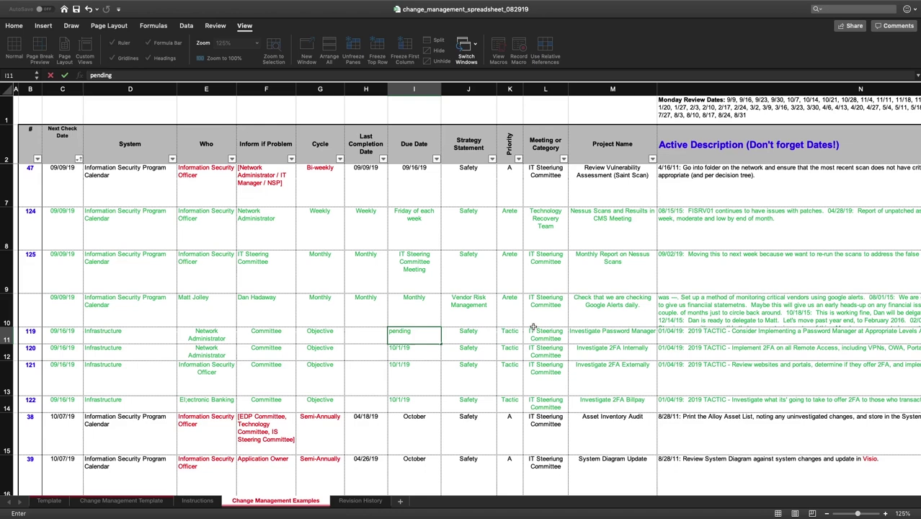
key("Escape")
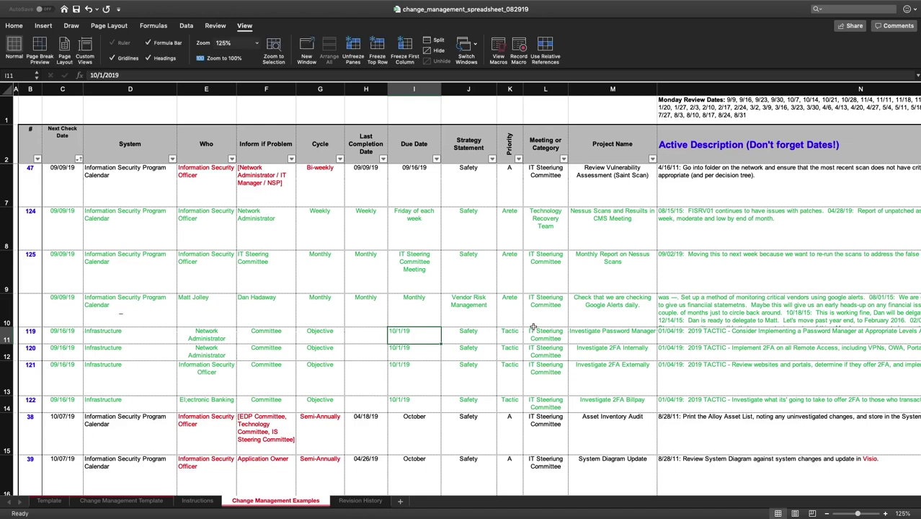
Step: Enter "WIP" as the Last Completion Date for Investigate Password Manager, Investigate 2FA Internally and Investigate 2FA Externally
key("Left")
key("Up")
key("Down")
key("Down")
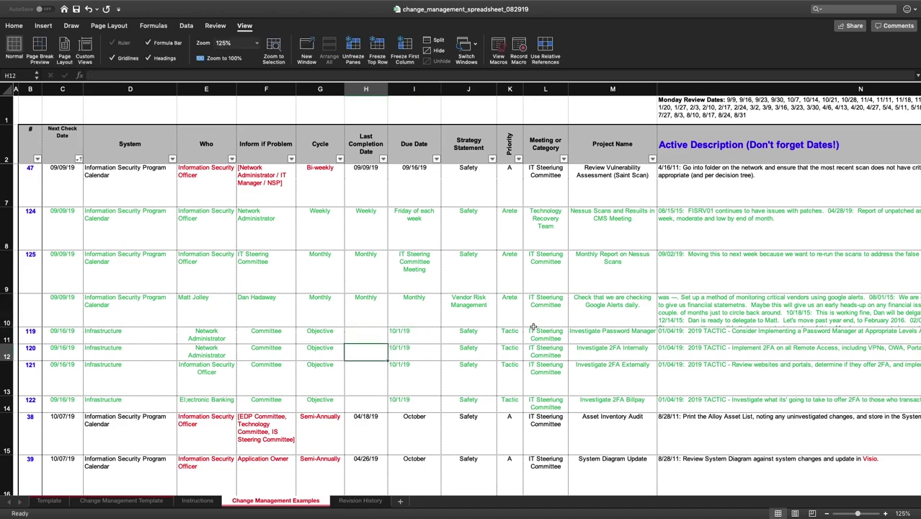
key("Up")
key("Up")
key("Down")
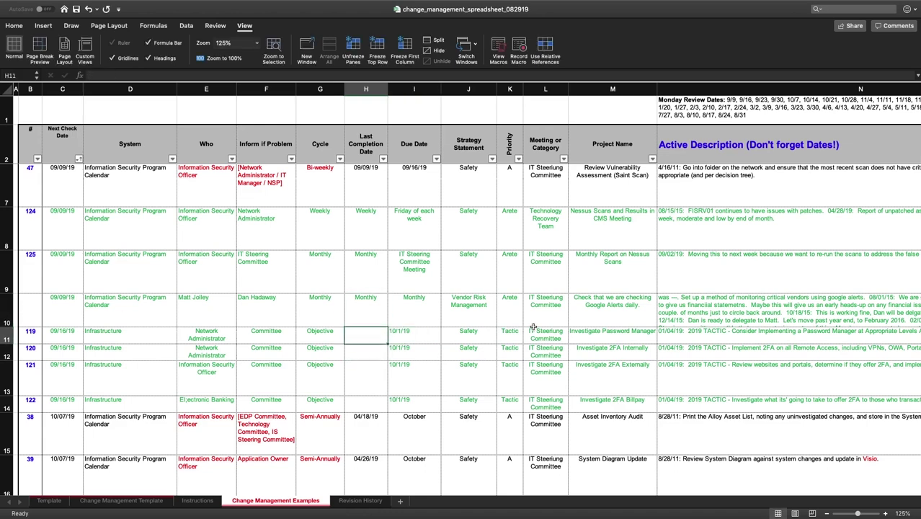
key("Up")
key("Down")
type("WIP")
key("Return")
type("WIP")
key("Return")
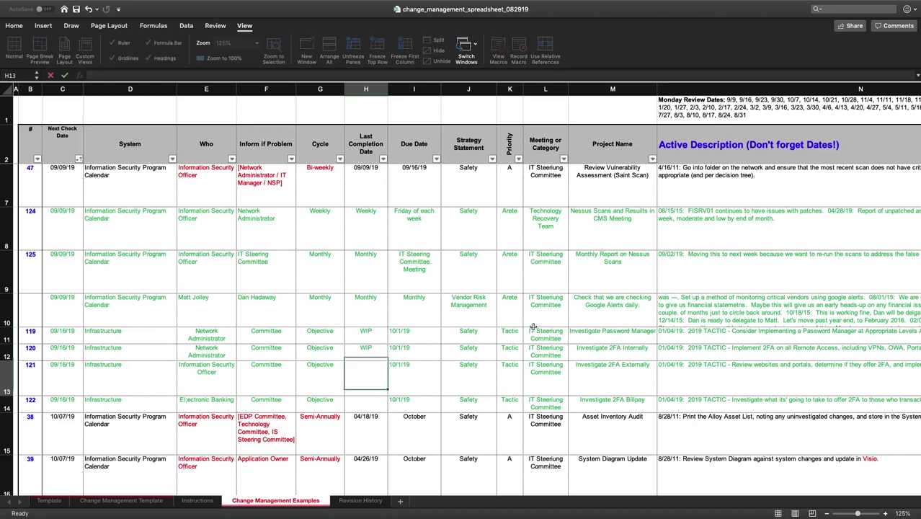
type("WIP")
key("Return")
Step: Compare the Due Date, Cycle and Last Completion Date entries of the Infrastructure tasks in rows 11 to 14
key("Up")
key("Right")
key("Up")
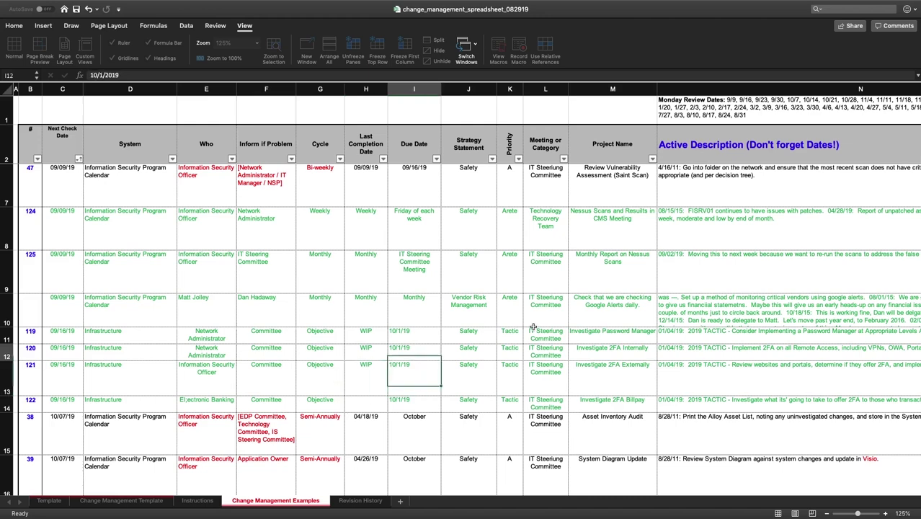
key("Up")
key("Left")
key("Left")
key("Down")
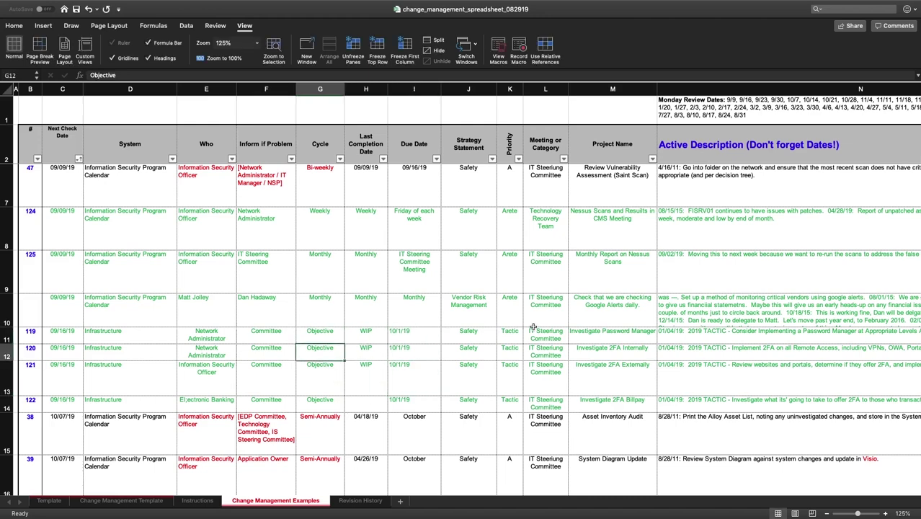
key("Right")
key("Down")
key("Down")
key("Up")
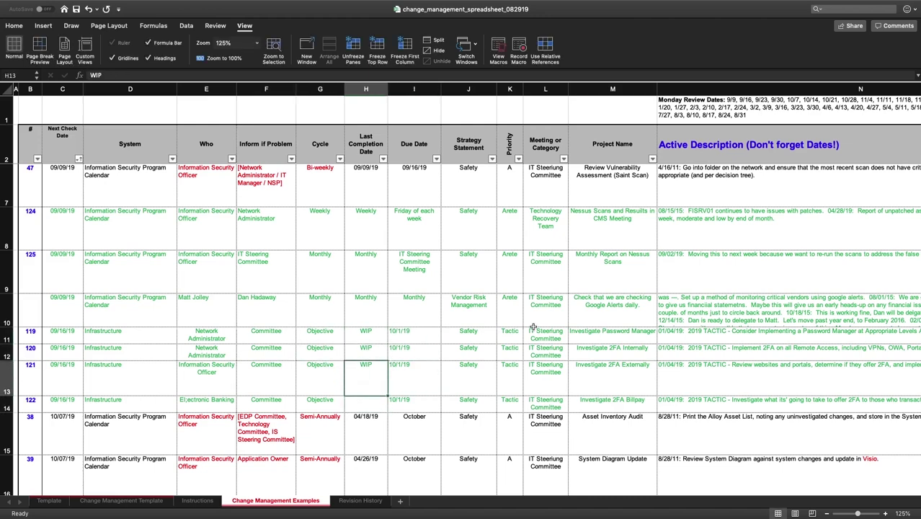
Step: Review the Last Completion Date entries from Investigate 2FA Internally up to Review Vulnerability Assessment
key("Up")
key("Left")
key("Right")
key("Up")
key("Up")
key("Up")
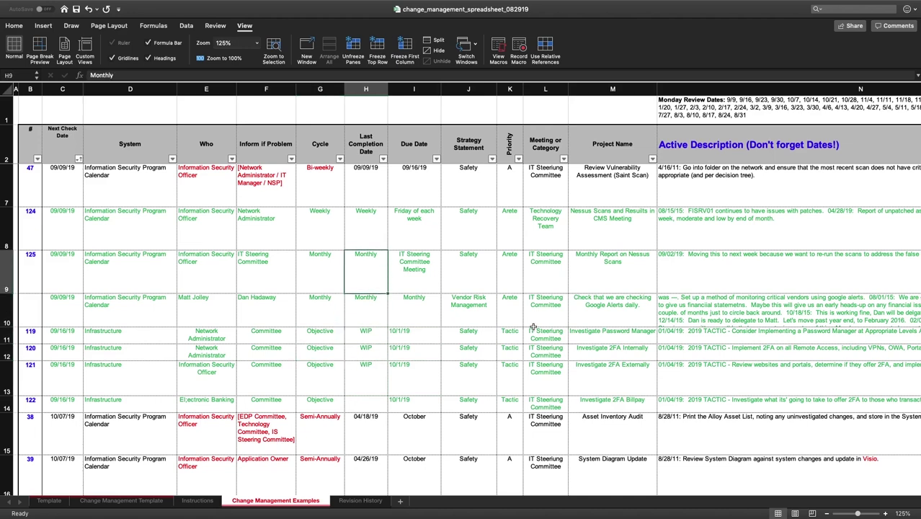
key("Up")
key("Up")
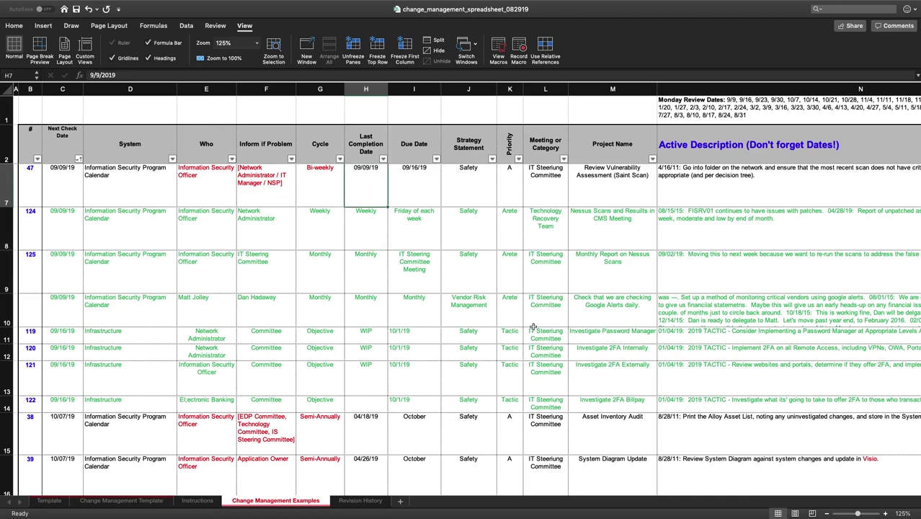
Step: Examine the Due Date entries from Monthly Report on Nessus Scans up to AV Servers, and the Due Date heading
left_click(363, 257)
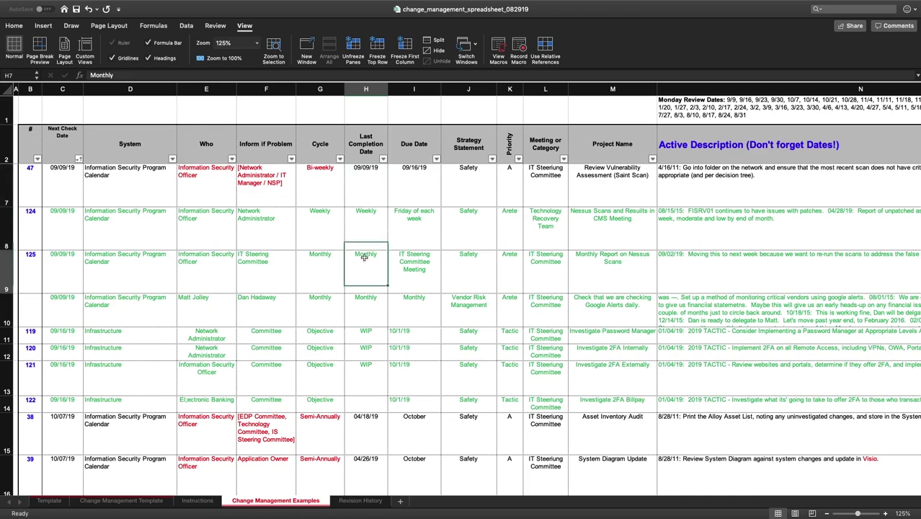
left_click(403, 254)
left_click(408, 218)
scroll(404, 220, "up", 1)
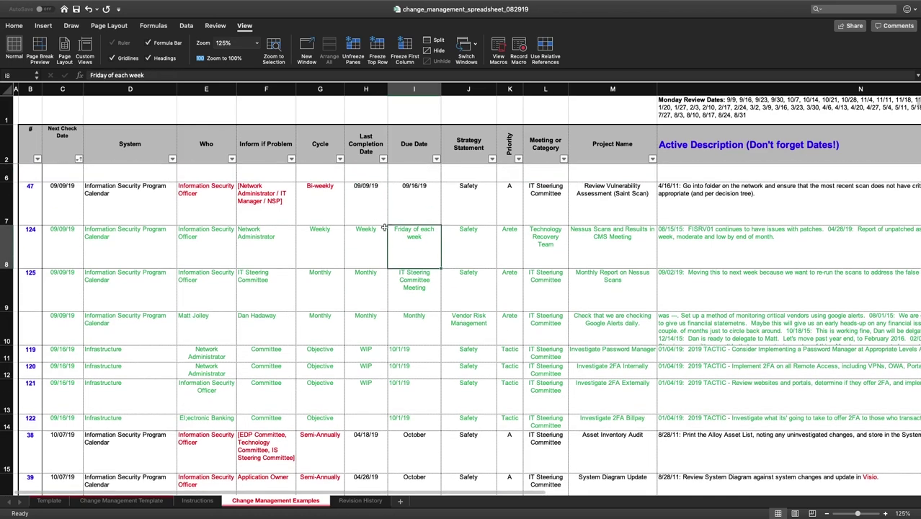
scroll(369, 231, "up", 3)
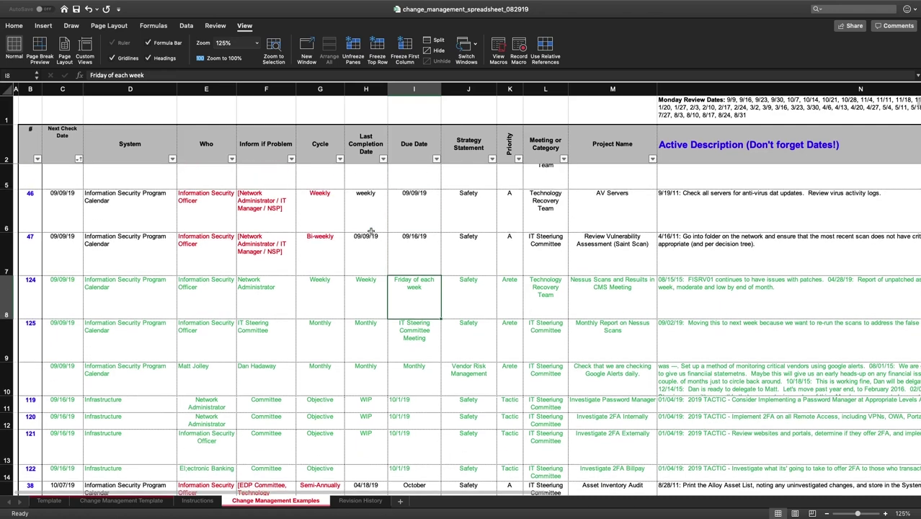
left_click(429, 241)
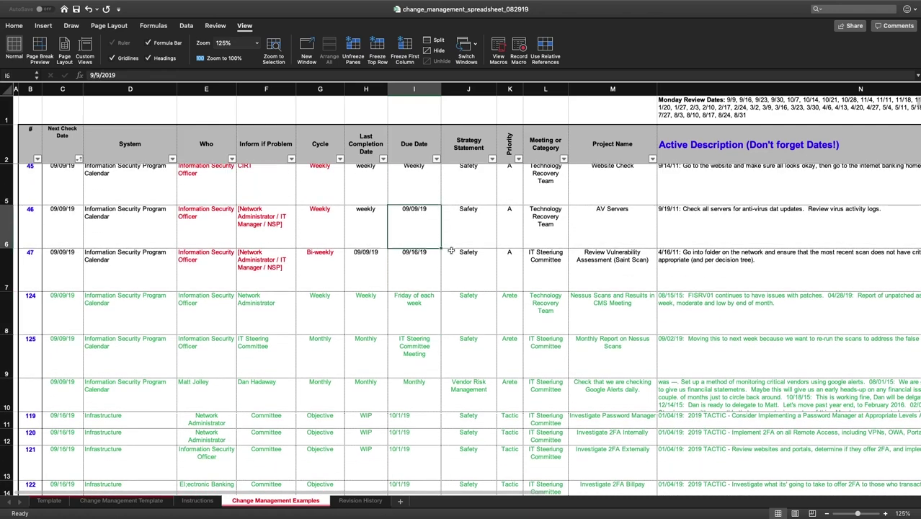
left_click(428, 141)
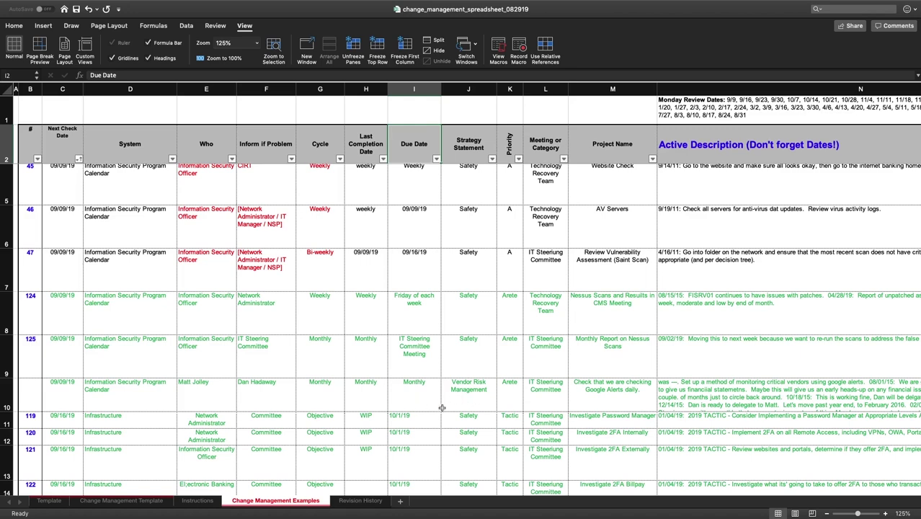
Step: Compare the Google Alerts task's Due Date, Last Completion Date and Cycle, and check the Due Date of the Nessus monthly report
left_click(415, 383)
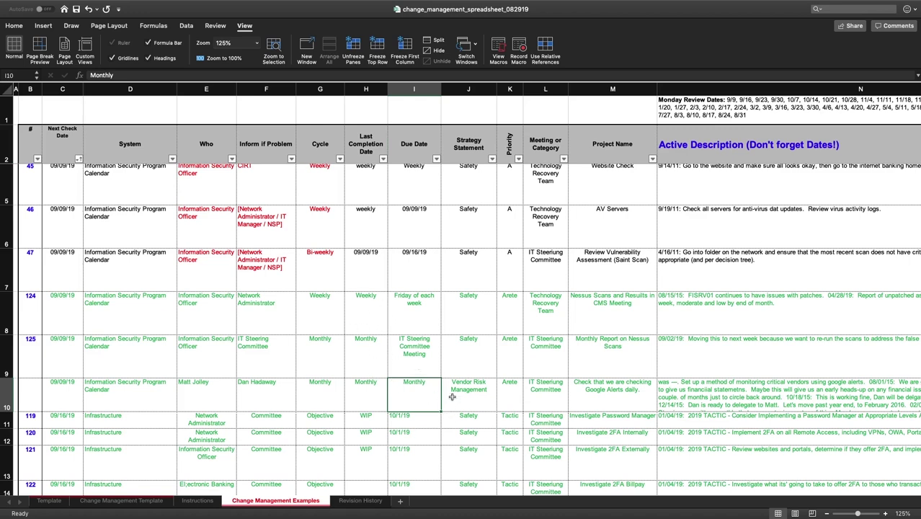
left_click(379, 400)
left_click(392, 407)
left_click(300, 397)
left_click(393, 395)
key("Up")
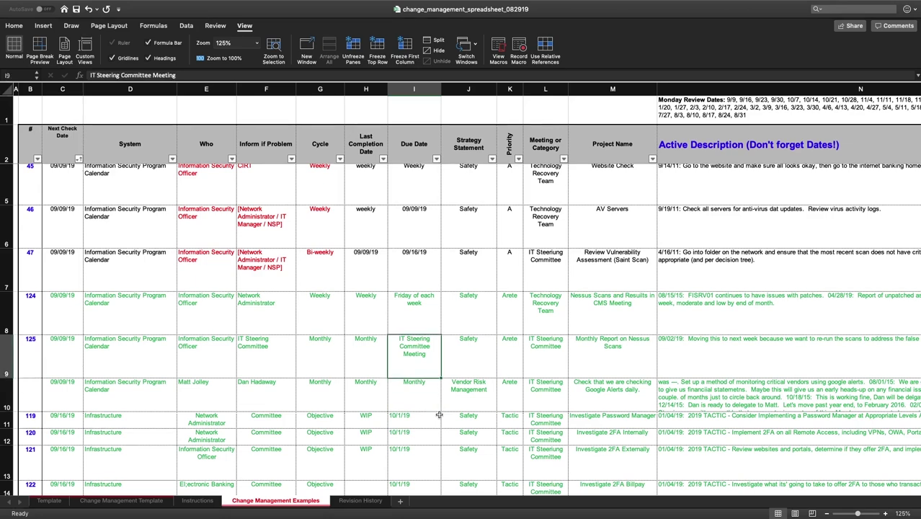
Step: Try "Compliance F2F" as the Due Date of the Google Alerts task, and restore it to "Monthly"
key("Down")
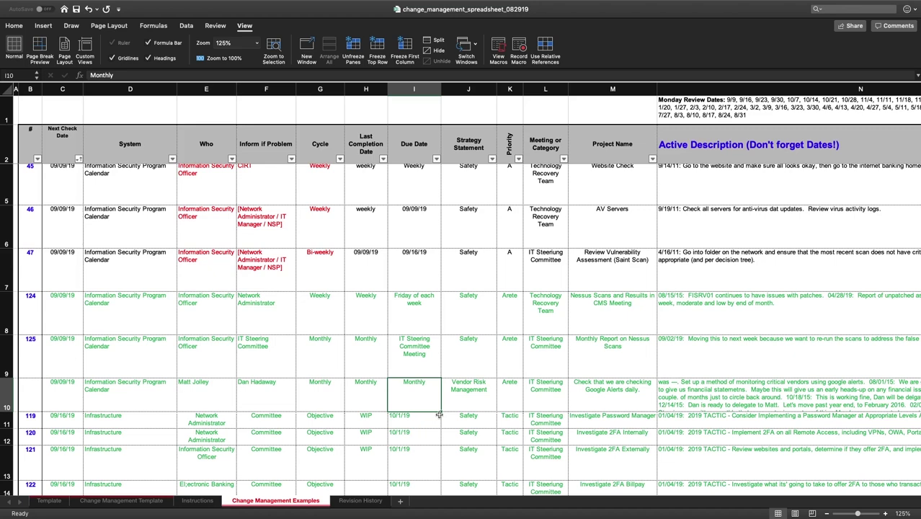
type("Compliance")
key("Up")
key("Down")
key("F2")
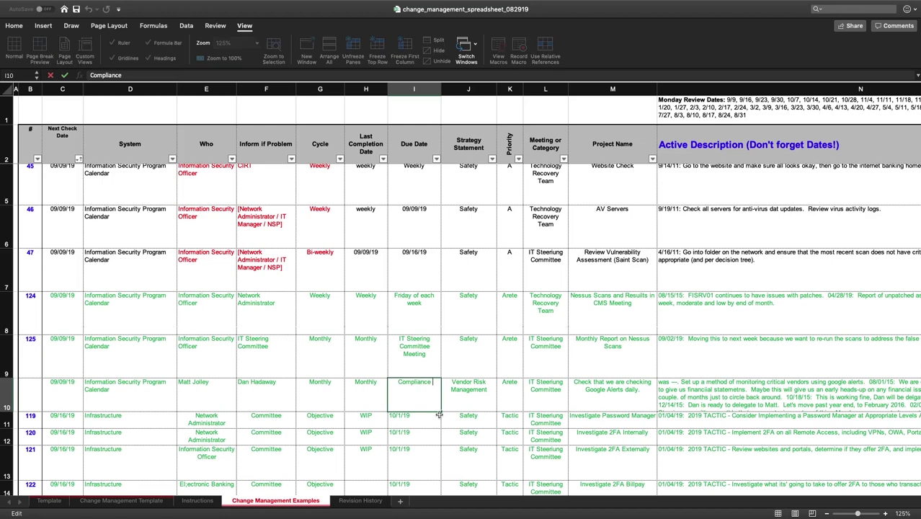
type("F2F")
key("Return")
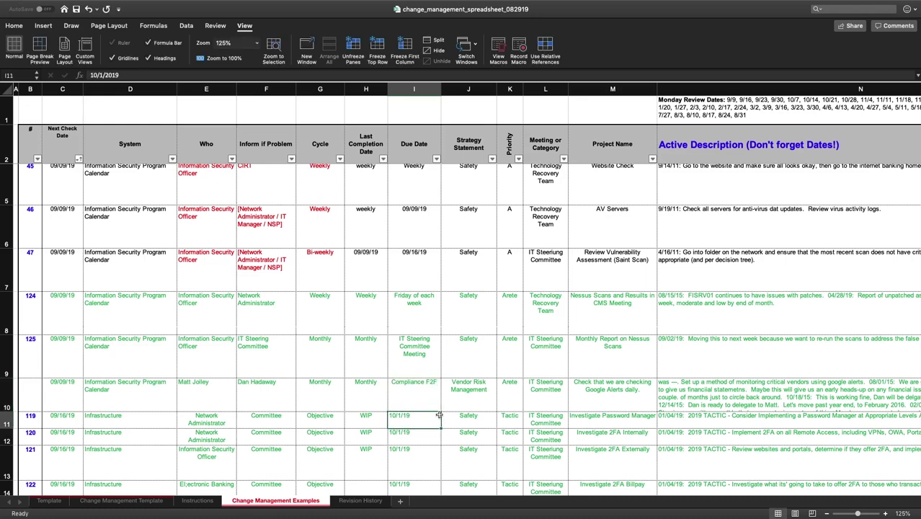
key("Up")
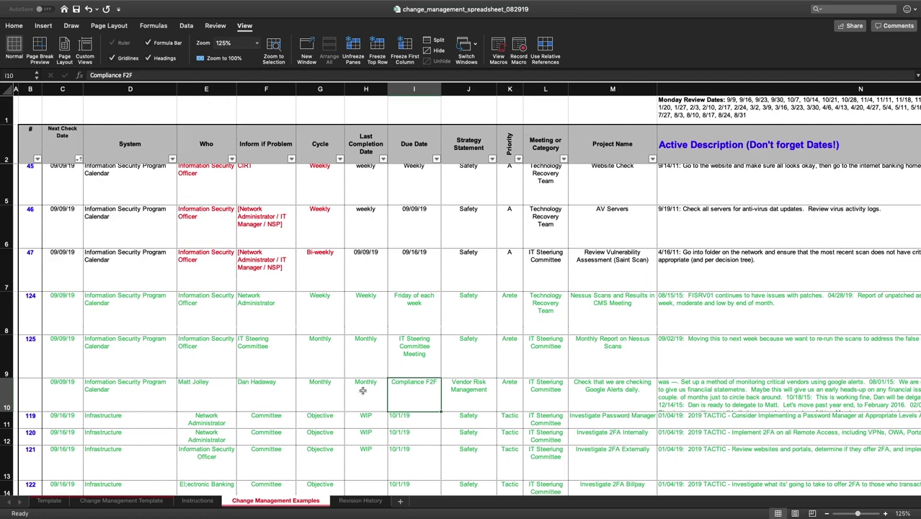
type("Monthly")
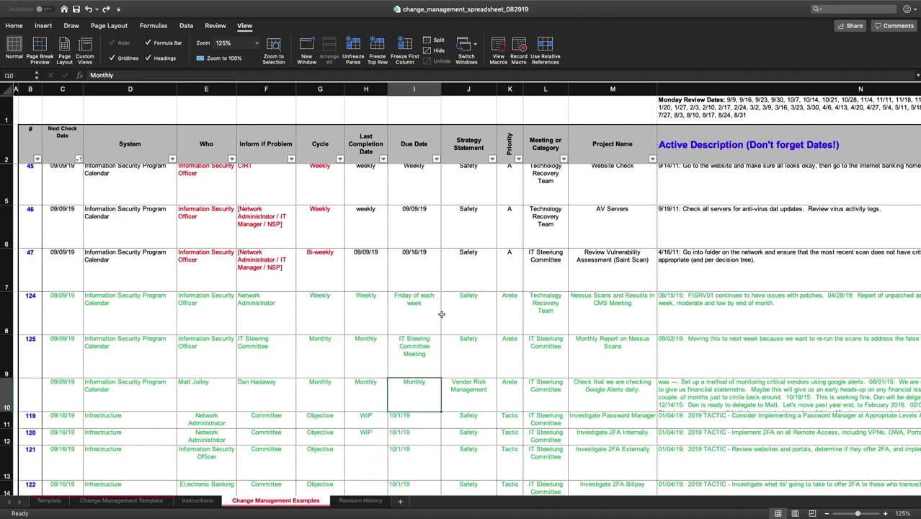
Step: Compare the Cycle and Due Date entries of Review Vulnerability Assessment
left_click(328, 268)
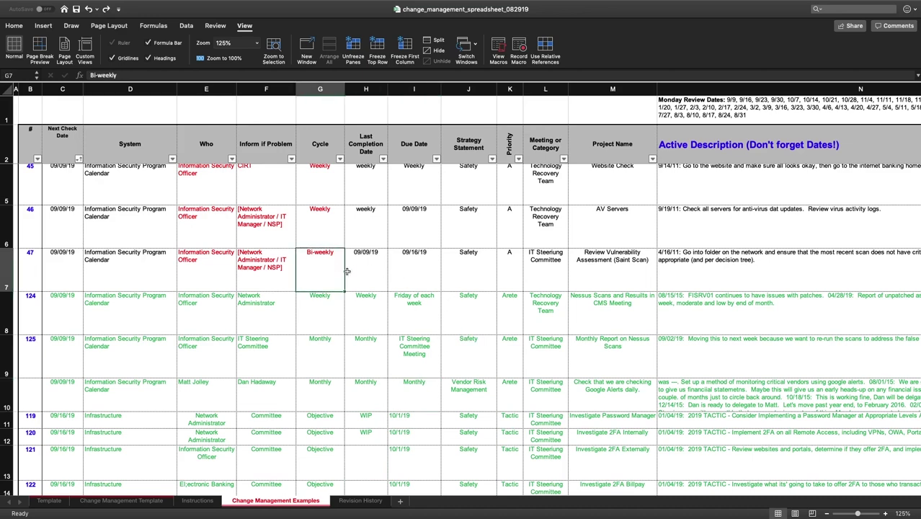
left_click(405, 274)
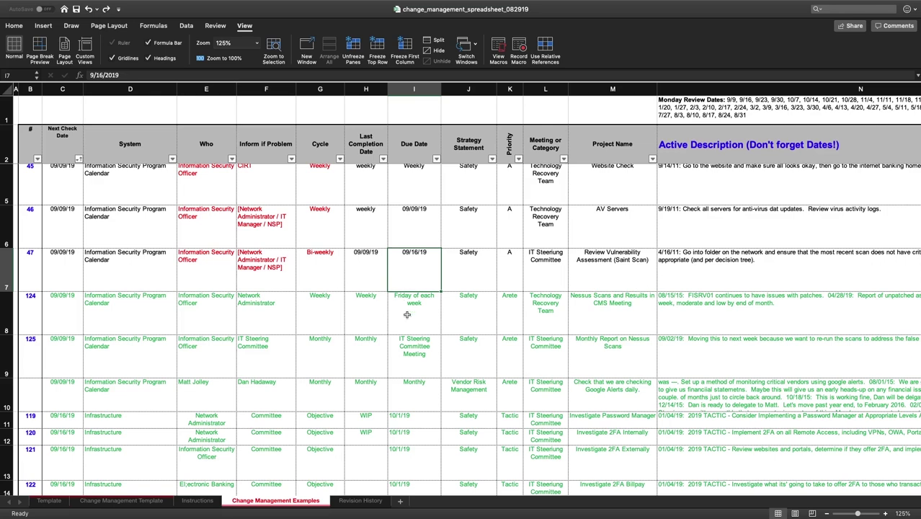
scroll(332, 256, "up", 3)
scroll(333, 259, "up", 1)
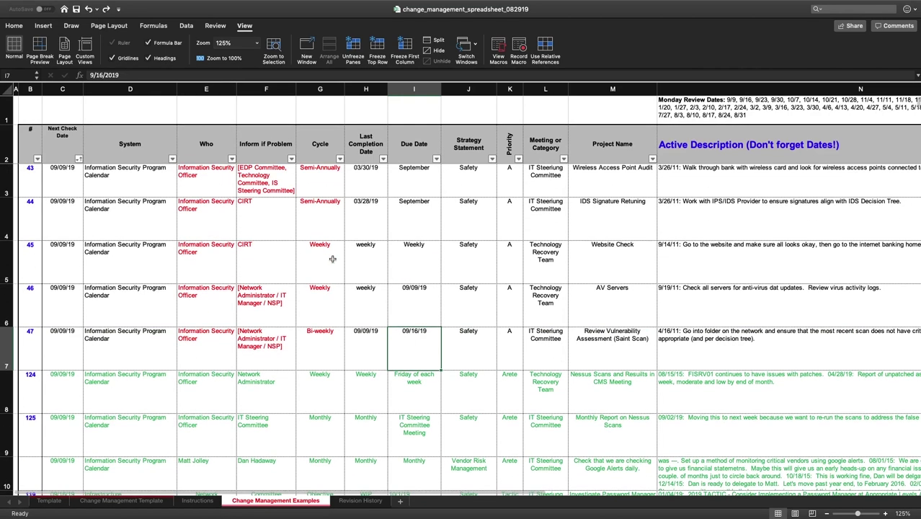
Step: Filter the Cycle column to only the Objective tasks
left_click(339, 159)
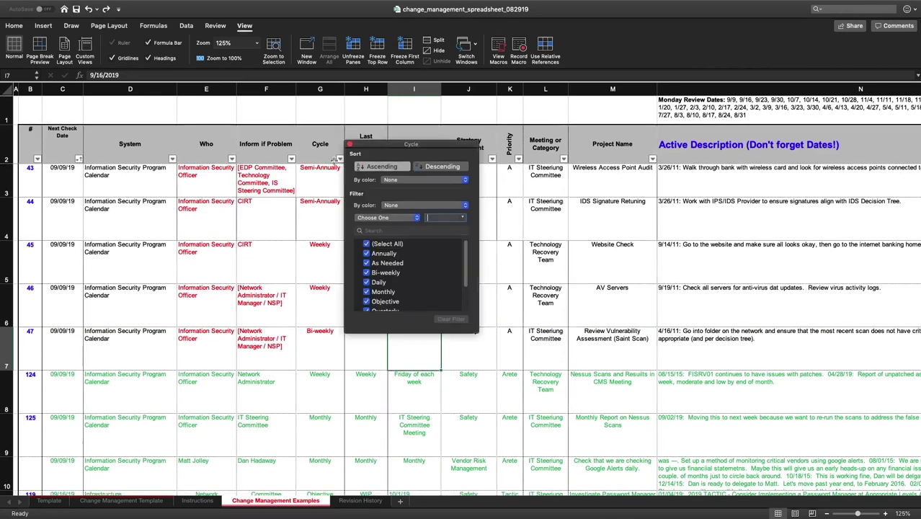
left_click(376, 245)
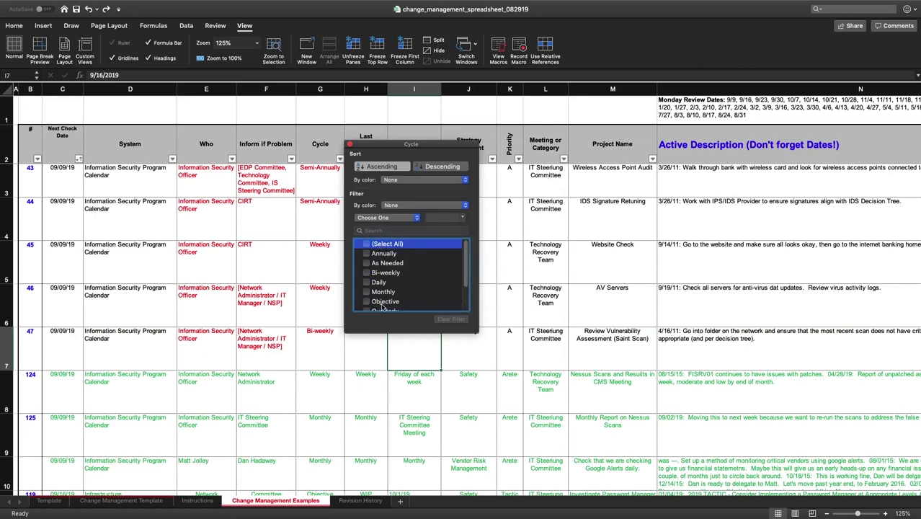
left_click(382, 302)
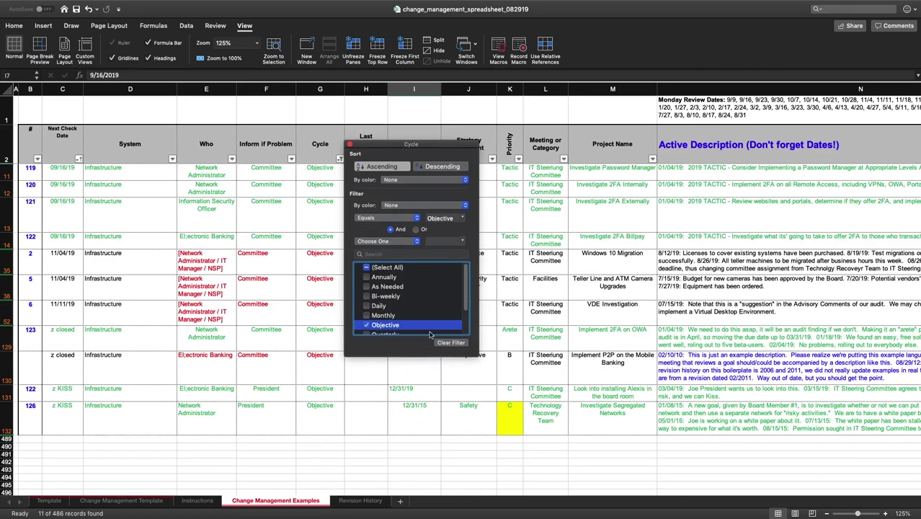
left_click(371, 171)
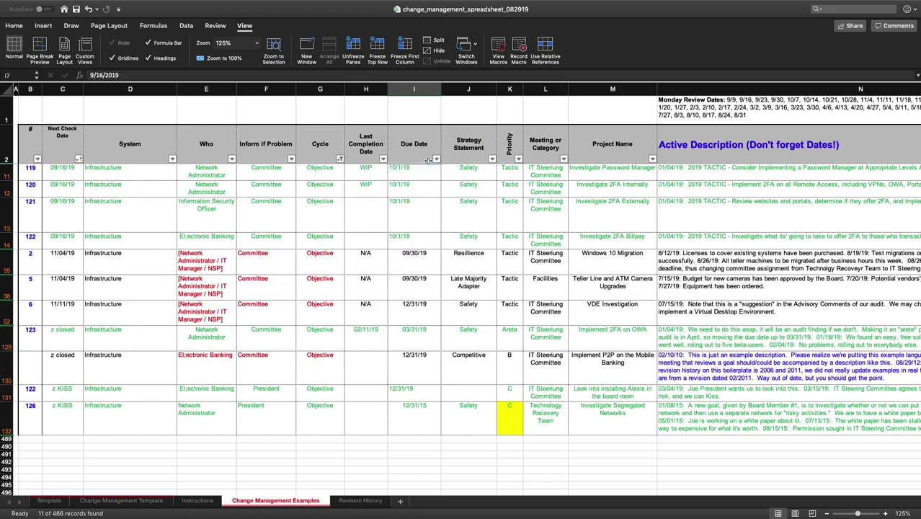
Step: Check the Due Date entries of the objective tasks, and set the Due Date of Investigate 2FA Billpay to "pending"
left_click(411, 425)
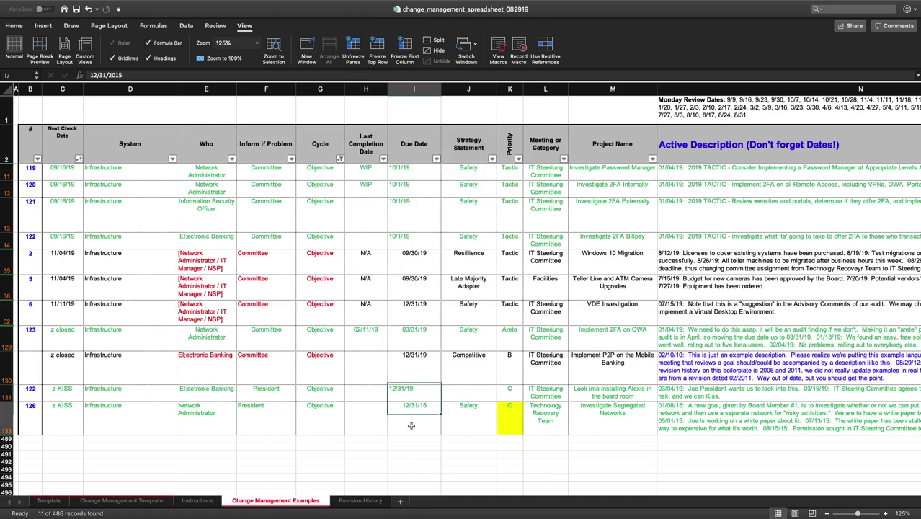
left_click(398, 360)
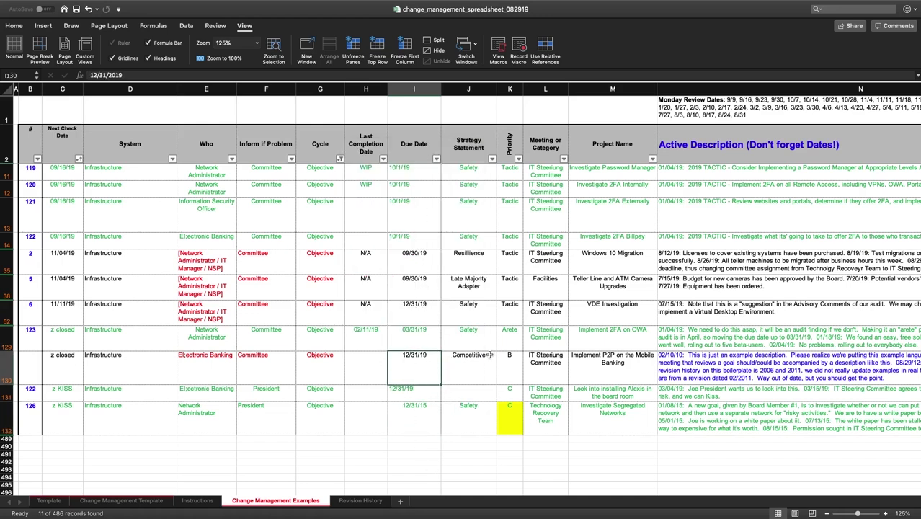
left_click(418, 247)
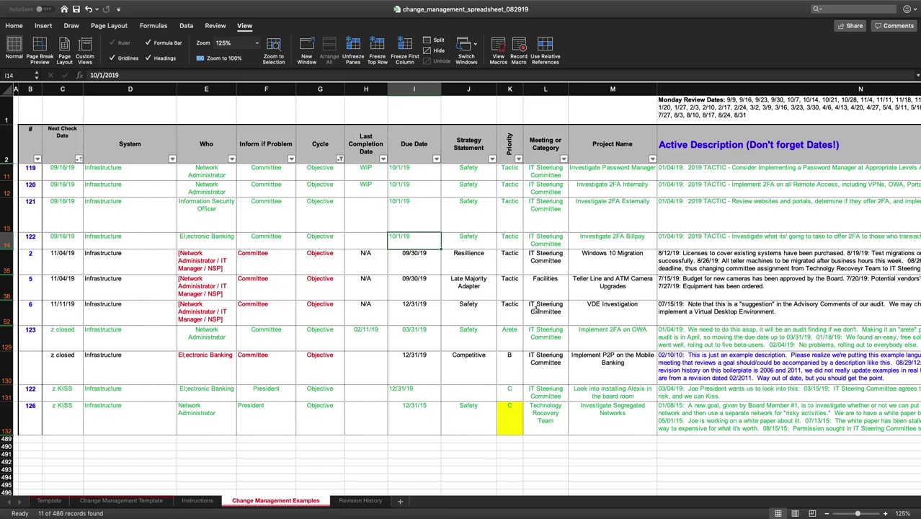
type("pending")
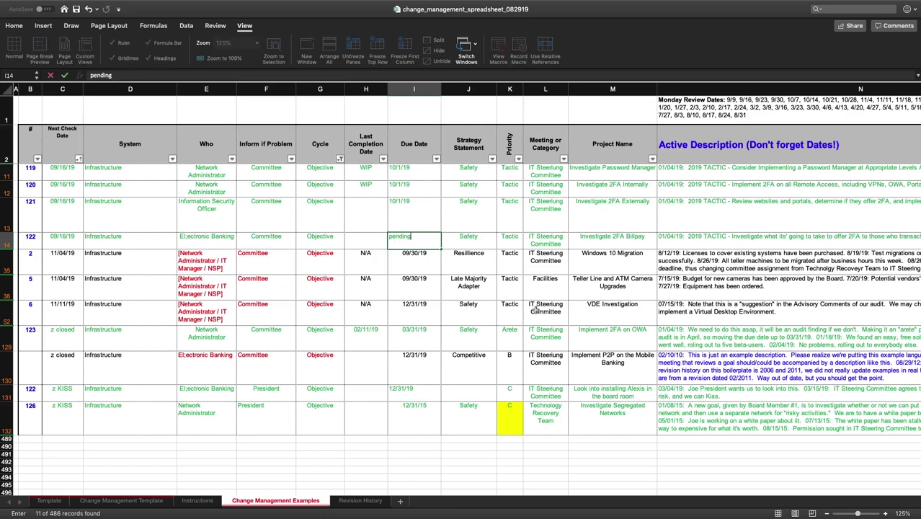
key("Return")
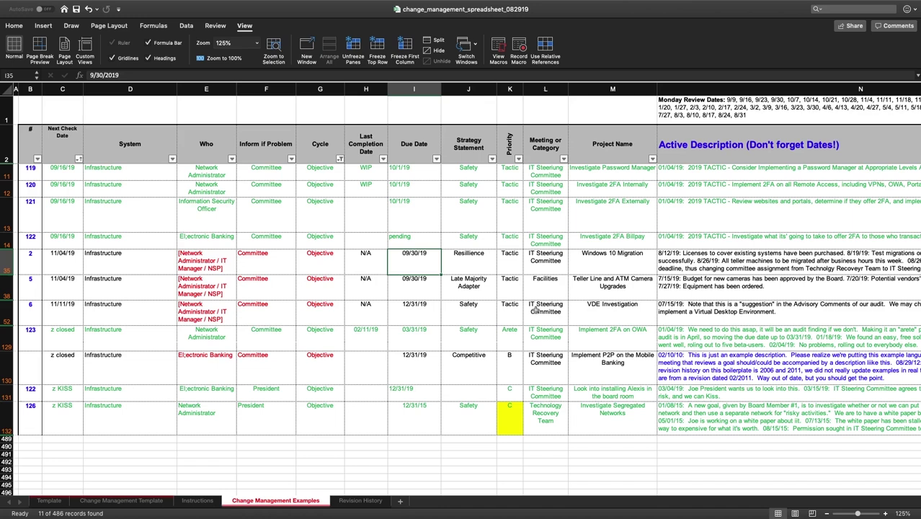
Step: Check the Cycle entry of Investigate 2FA Billpay, and reset the Cycle filter to include all cycles
left_click(339, 243)
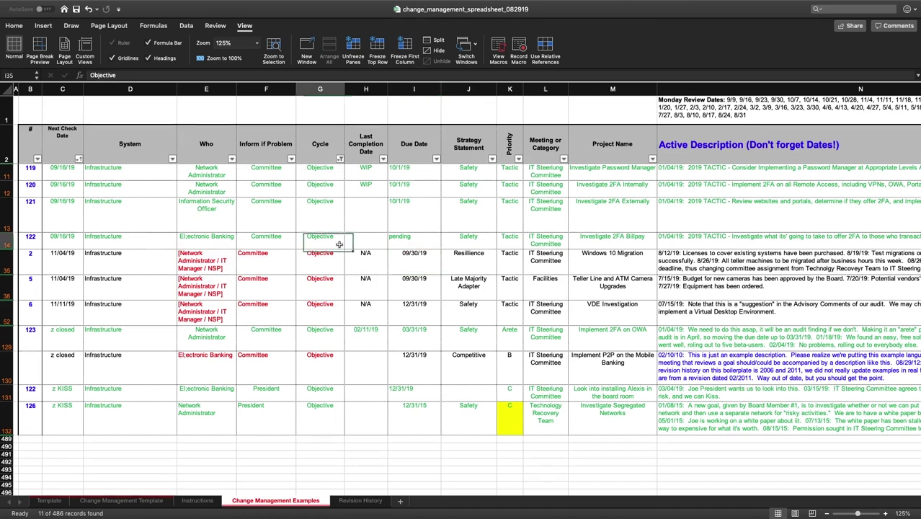
left_click(339, 160)
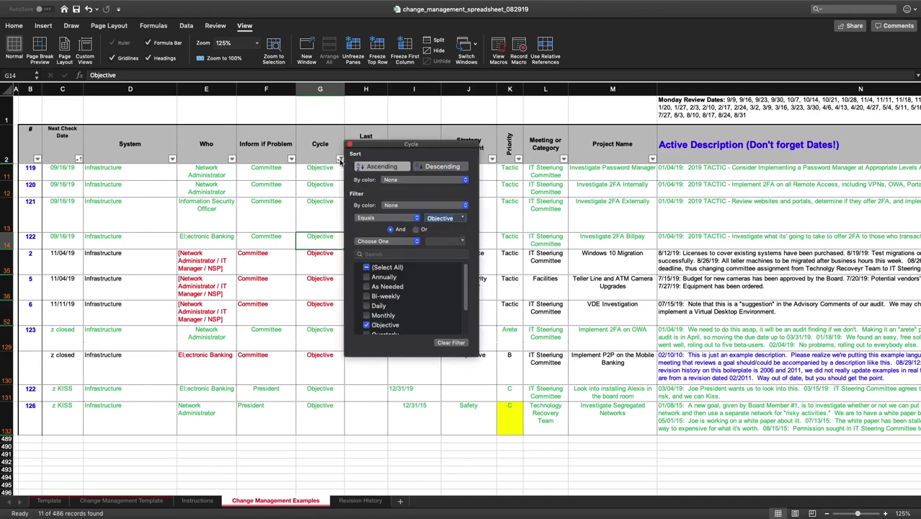
left_click(380, 268)
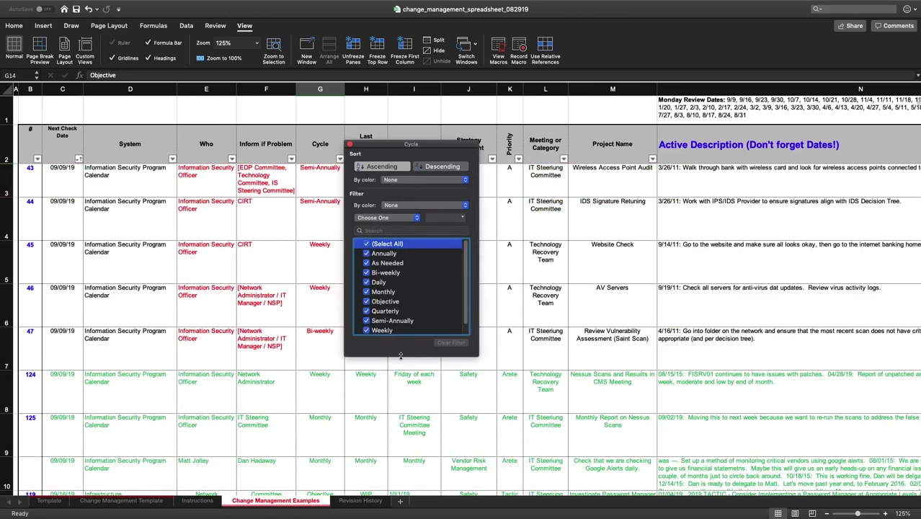
left_click(306, 204)
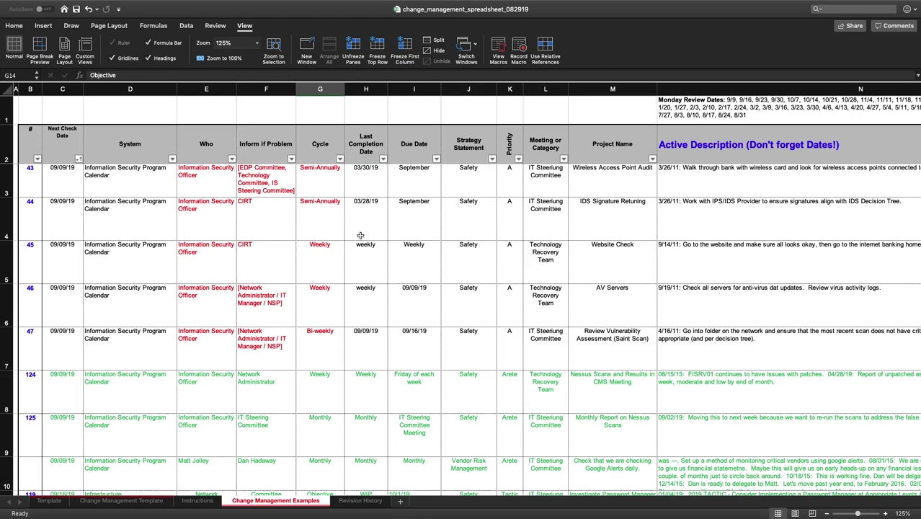
Step: Examine the Strategy Statement heading, its entries from Wireless Access Point Audit to Website Check, and the filter choices of that column
left_click(493, 212)
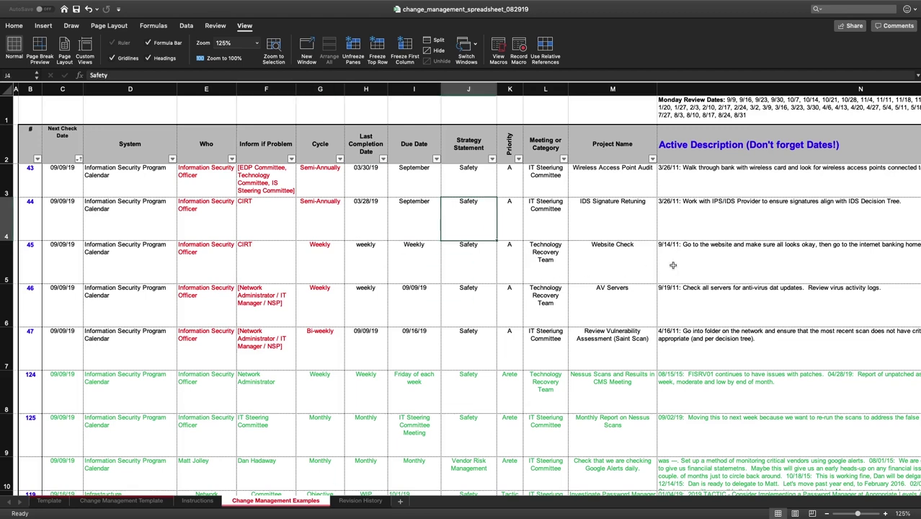
left_click(448, 270)
left_click(455, 204)
left_click(454, 154)
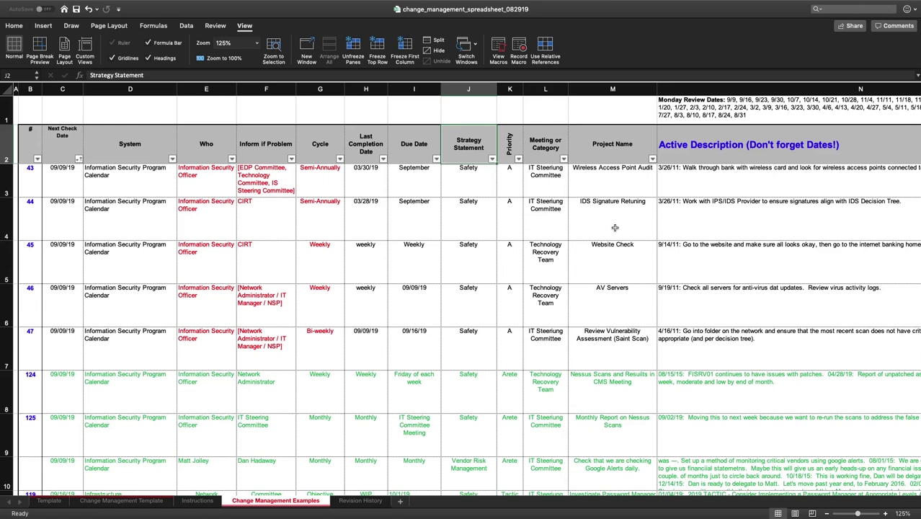
key("Down")
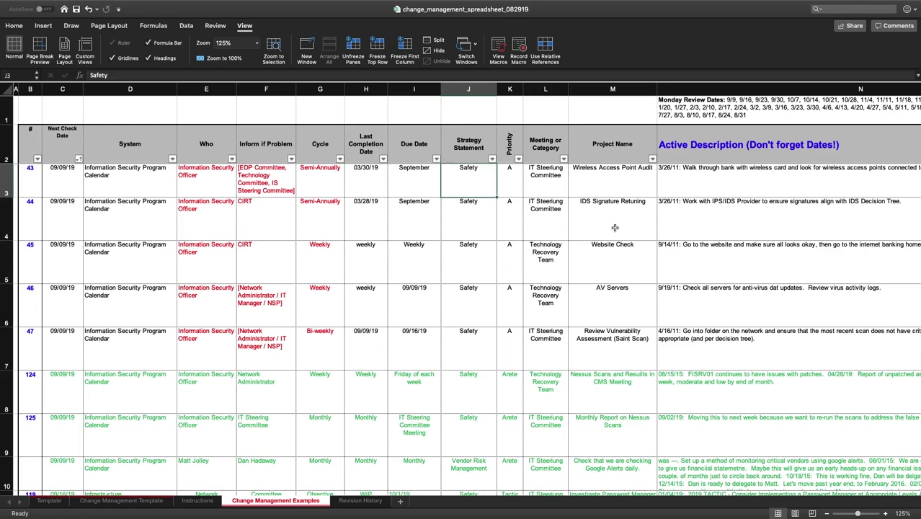
left_click(445, 233)
left_click(468, 269)
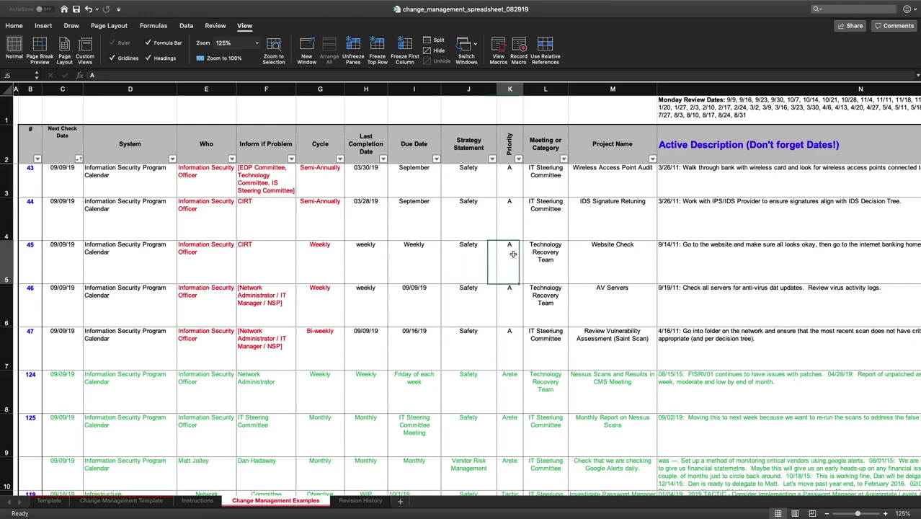
left_click(479, 223)
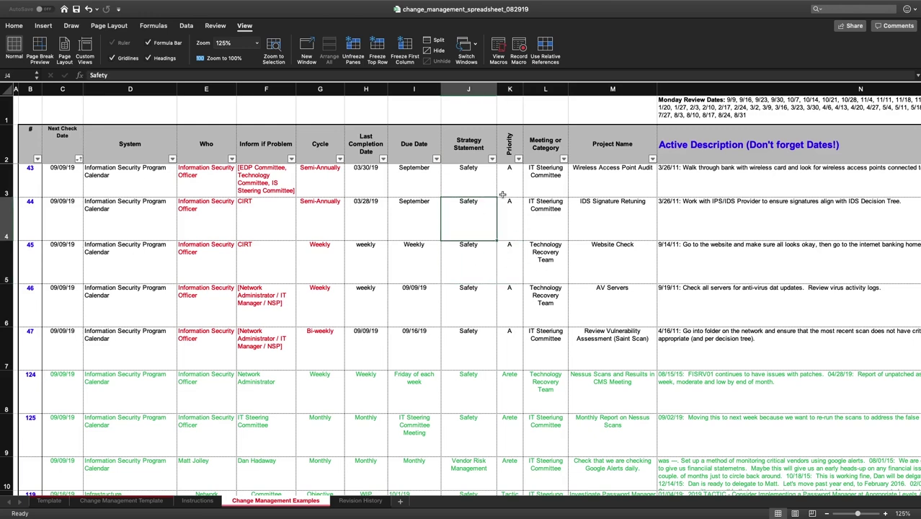
left_click(492, 159)
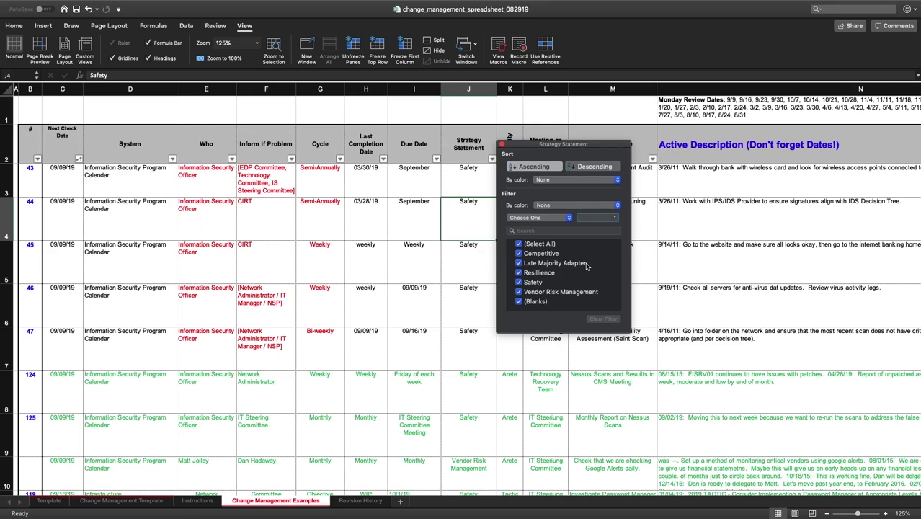
left_click(502, 145)
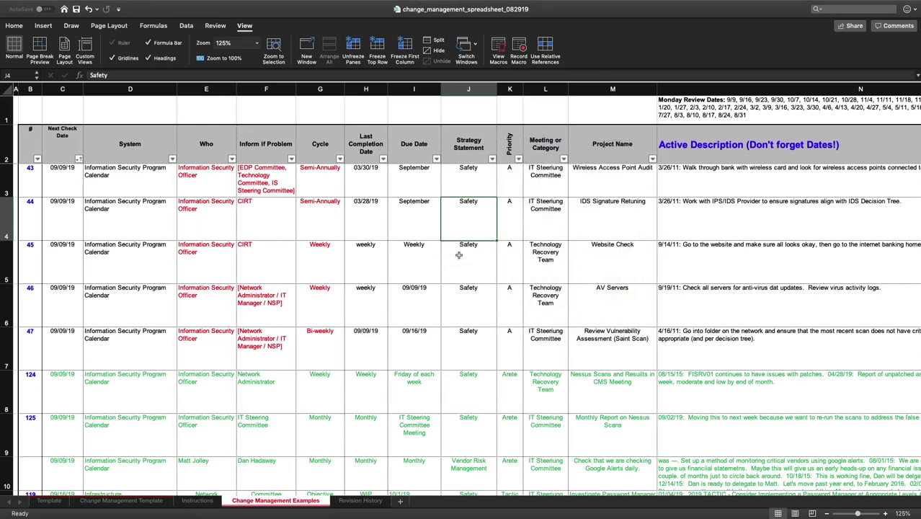
left_click(458, 254)
Step: Check the Priority entry of IDS Signature Retuning and review the available Priority filter choices
left_click(506, 219)
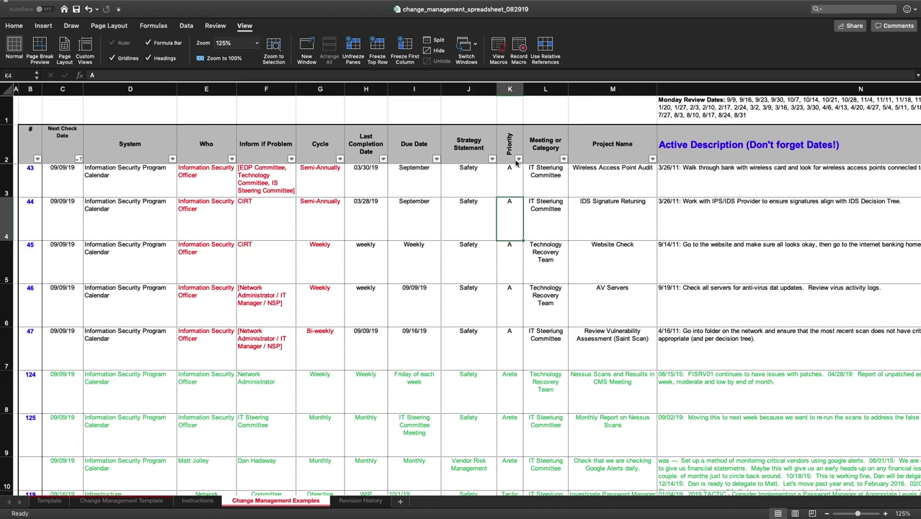
left_click(517, 159)
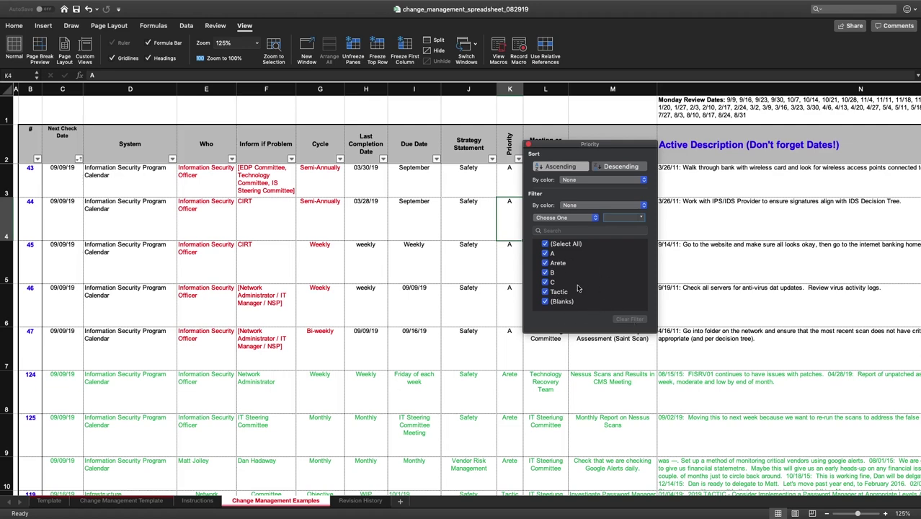
left_click(529, 145)
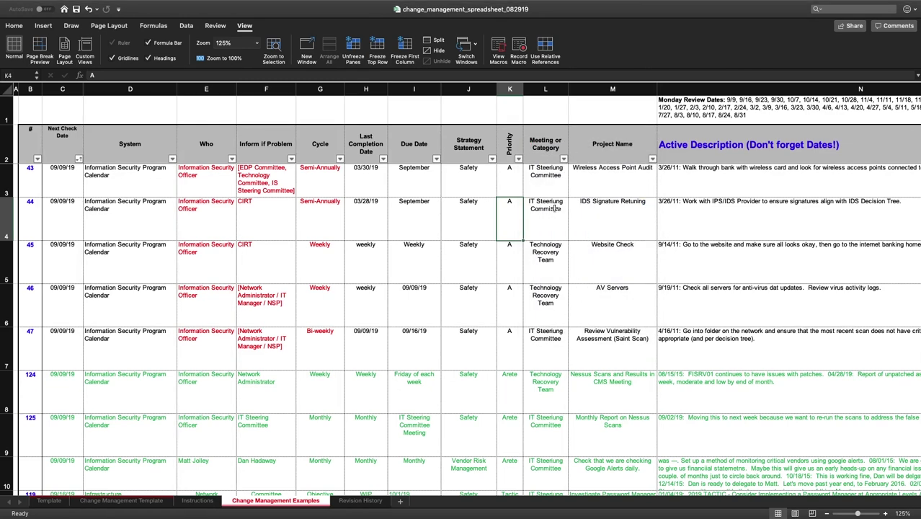
Step: Examine the Meeting or Category entries from Wireless Access Point Audit to AV Servers, with the Next Check Date of Website Check
left_click(544, 190)
left_click(545, 252)
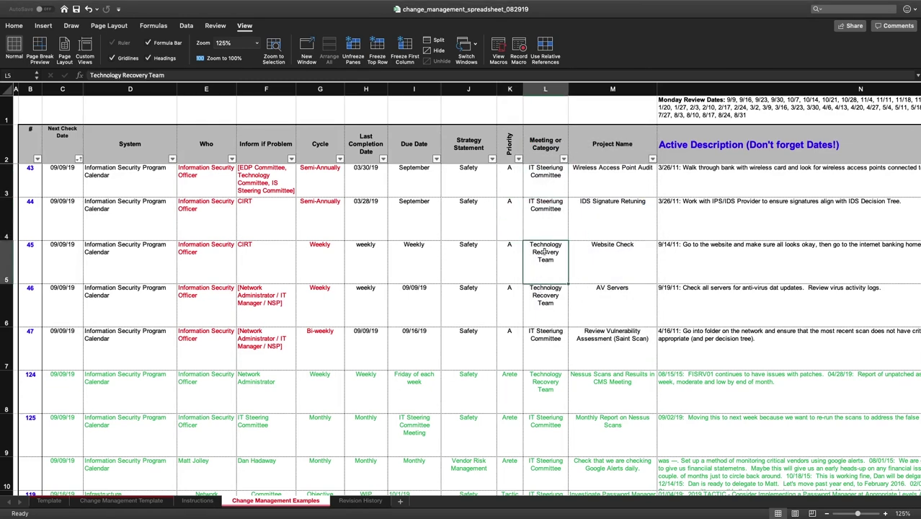
left_click(483, 260)
left_click(539, 270)
left_click(53, 251)
left_click(557, 262)
left_click(549, 317)
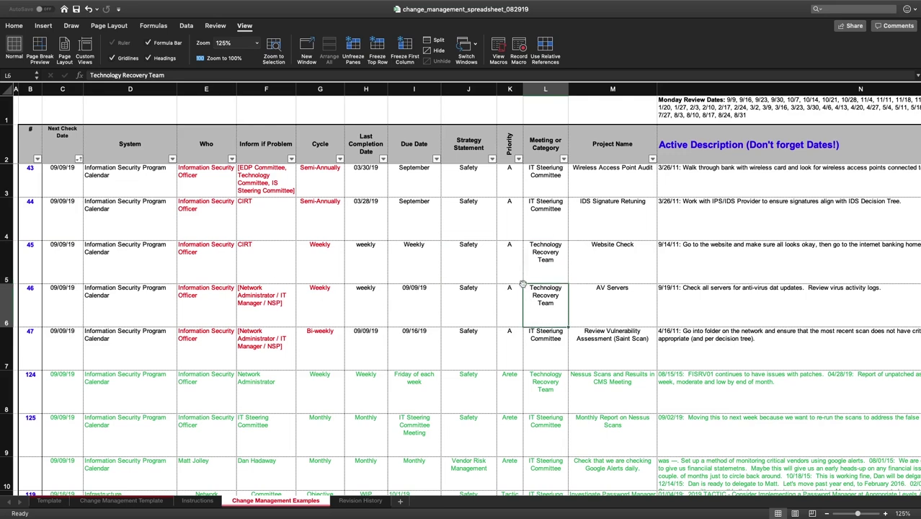
Step: Compare the Meeting or Category, System, Project Name and Next Check Date entries of IDS Signature Retuning
left_click(526, 223)
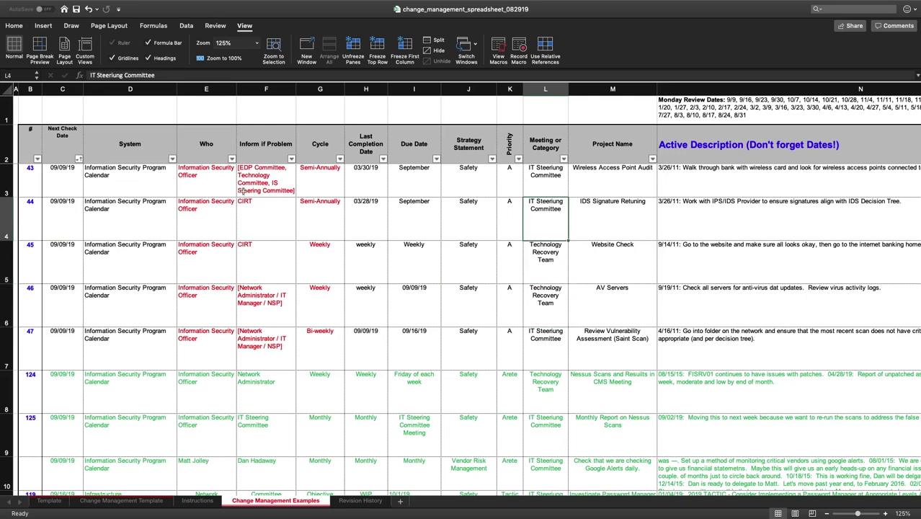
left_click(154, 225)
left_click(586, 238)
left_click(536, 218)
left_click(627, 213)
left_click(72, 210)
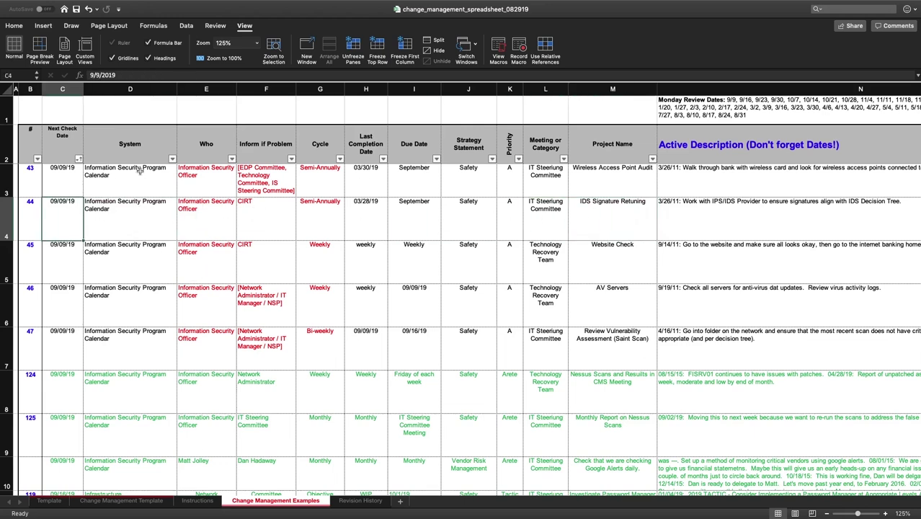
Step: Exclude all 2020 dates with the Next Check Date filter, and look at the months listed under that year
left_click(78, 159)
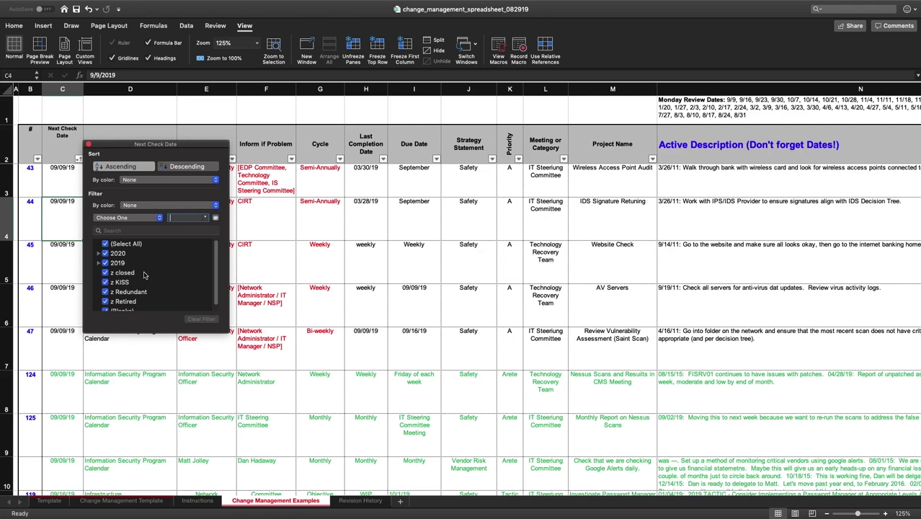
left_click(105, 253)
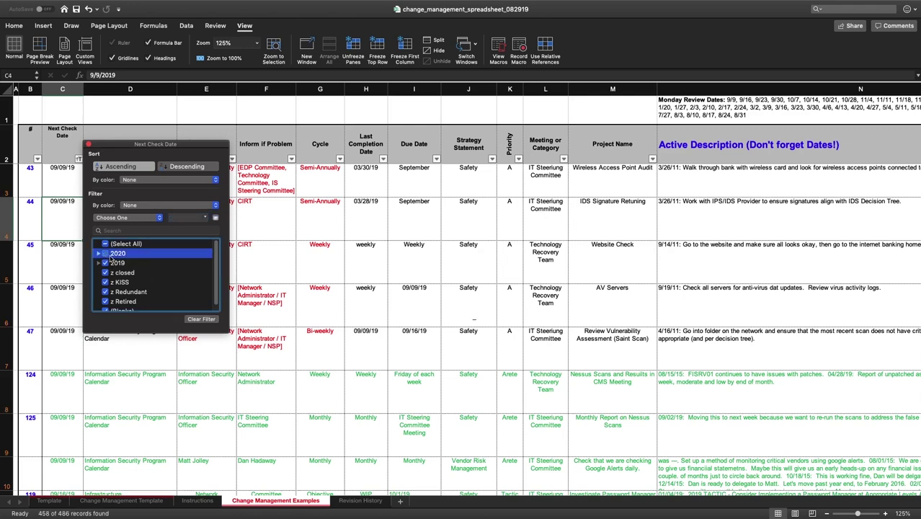
left_click(98, 254)
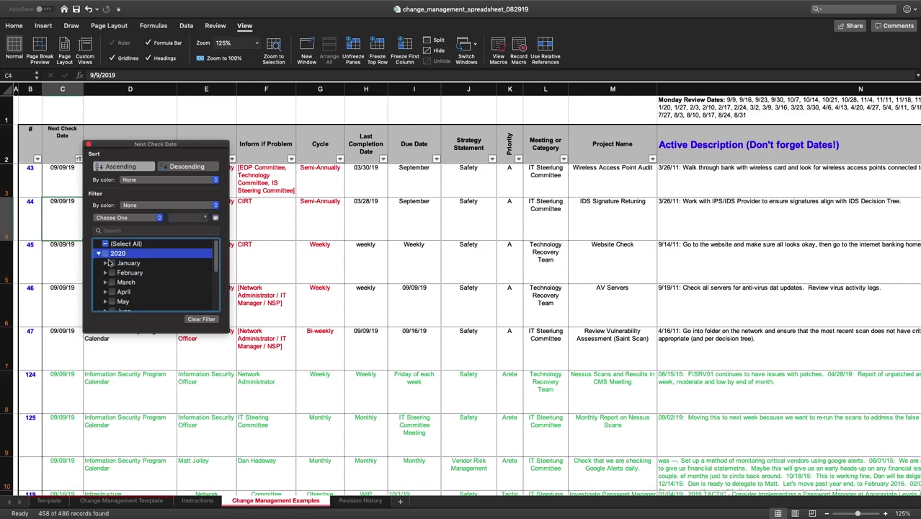
left_click(90, 147)
left_click(137, 220)
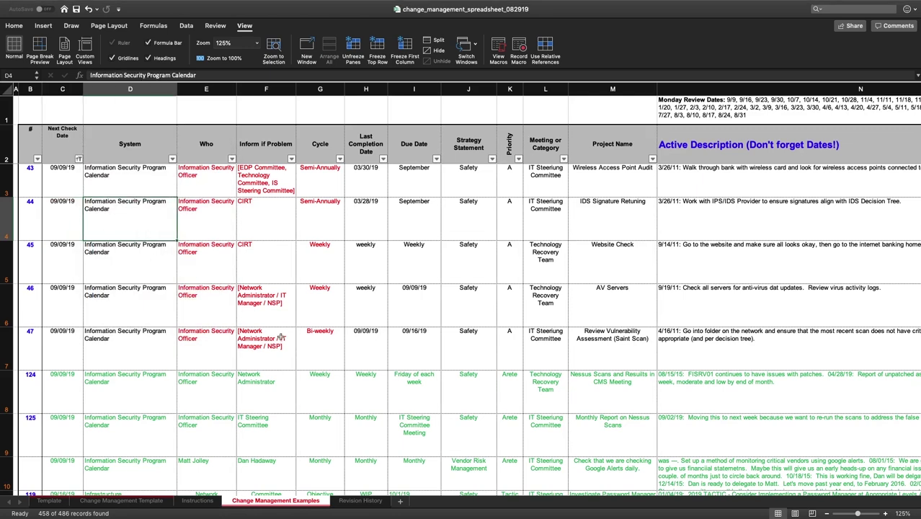
Step: Increase the row height of the Google Alerts task to fit its Active Description, and check its Last Completion Date and Due Date
scroll(333, 386, "down", 3)
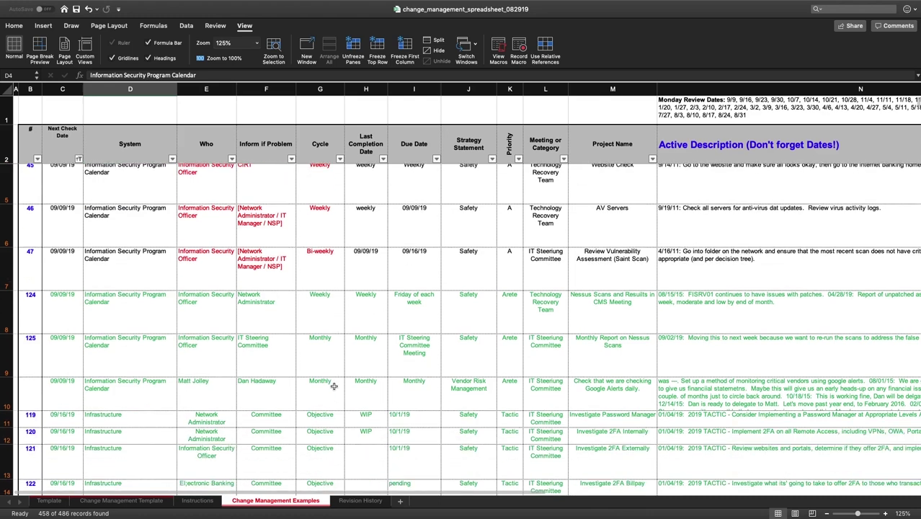
left_click(770, 382)
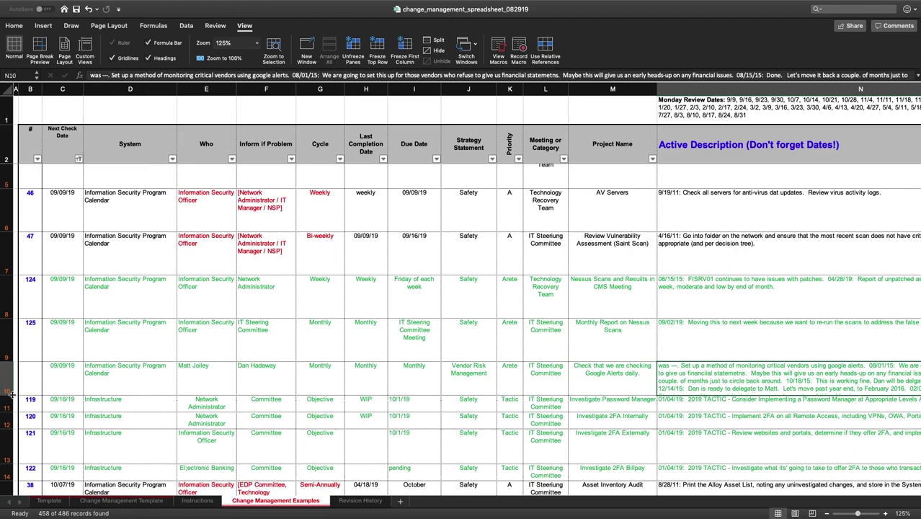
left_click_drag(10, 393, 10, 440)
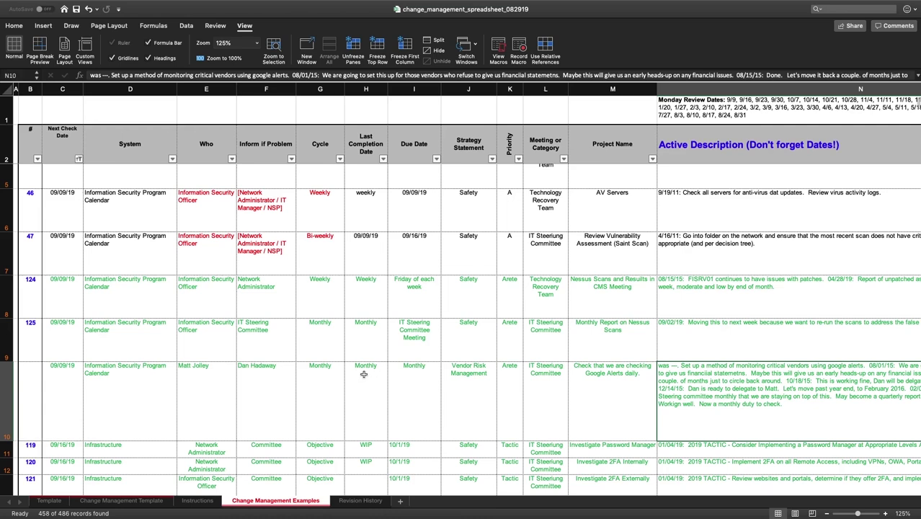
left_click(364, 374)
left_click(422, 382)
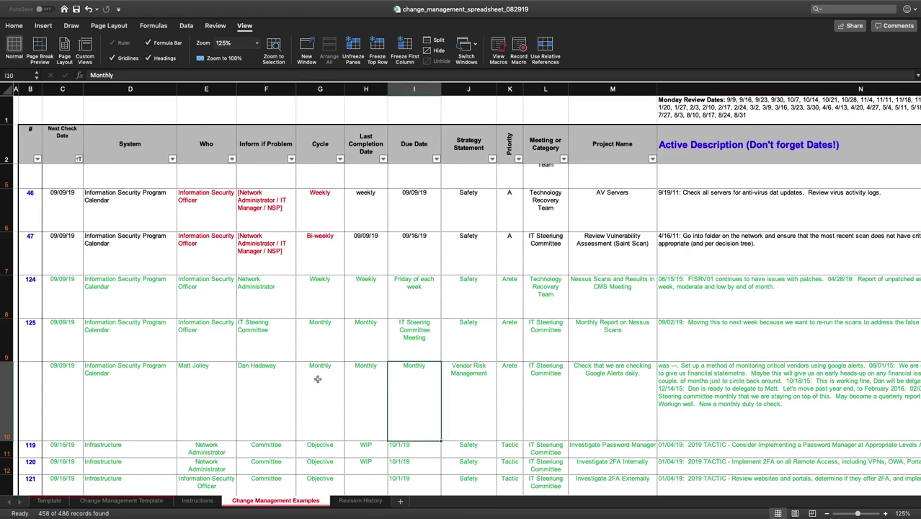
Step: Examine the Google Alerts task's Last Completion Date and Active Description, and compare its Who and Inform if Problem entries
left_click(369, 389)
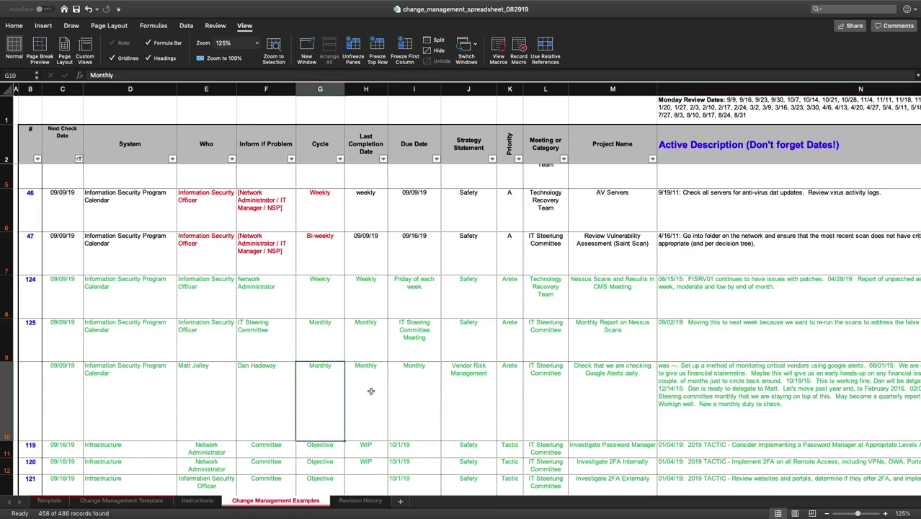
left_click(754, 412)
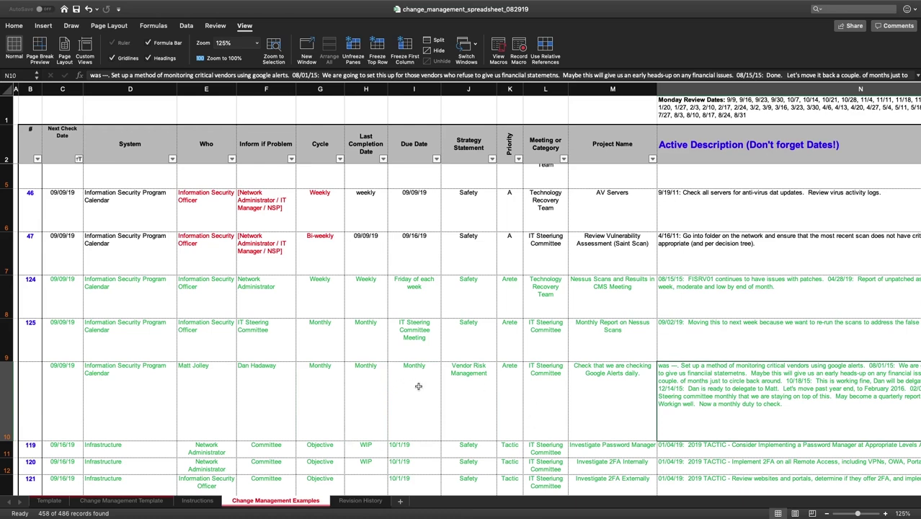
left_click(133, 396)
left_click(210, 379)
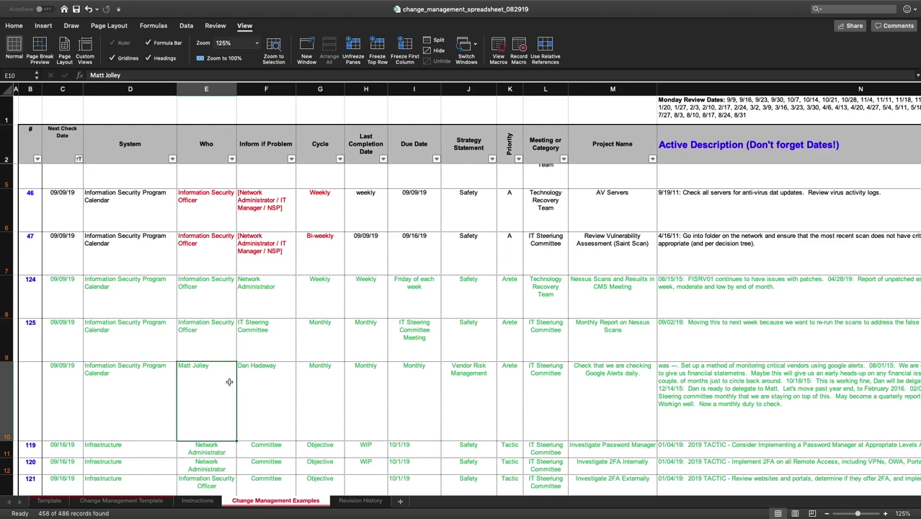
left_click(256, 378)
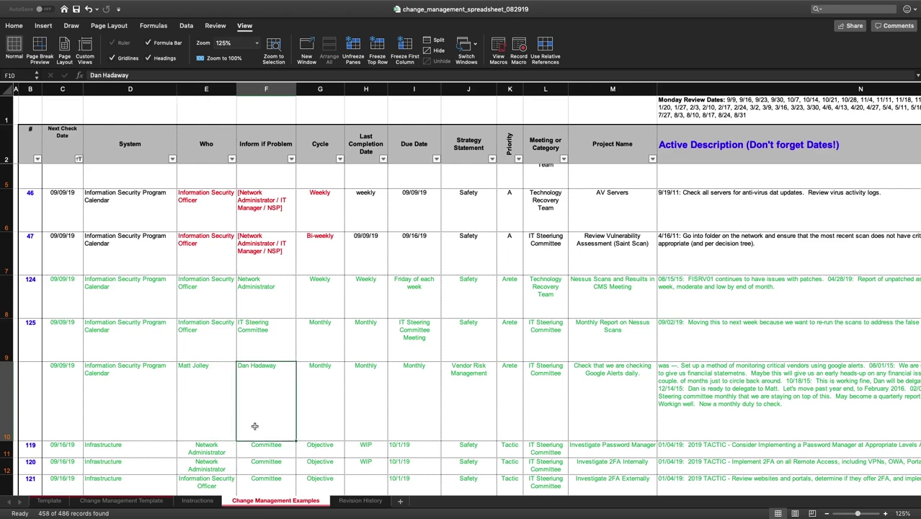
left_click(212, 385)
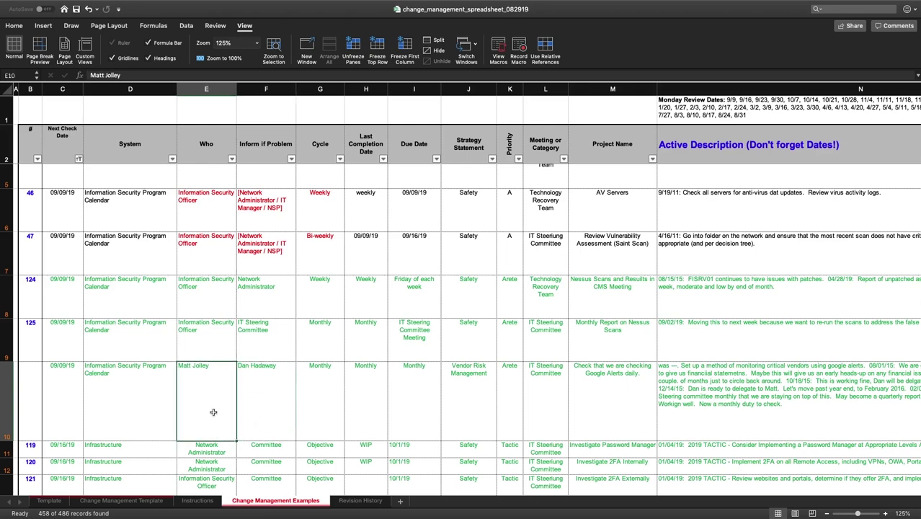
left_click(255, 405)
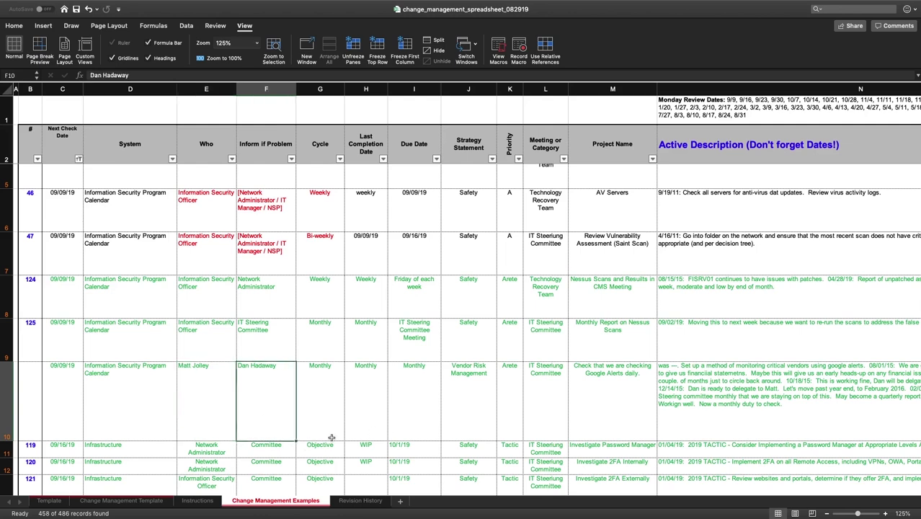
Step: Look at the Meeting or Category, Project Name, Cycle and Strategy Statement entries of the Google Alerts task
left_click(539, 380)
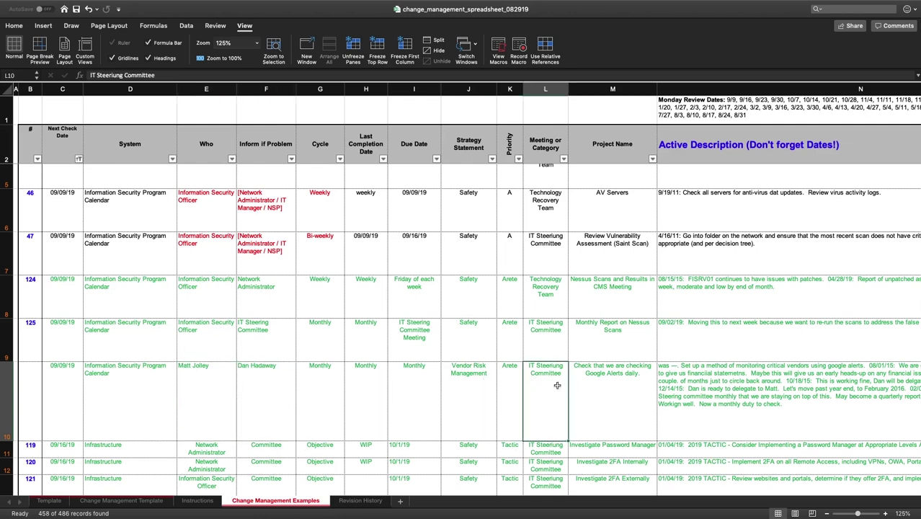
left_click(599, 383)
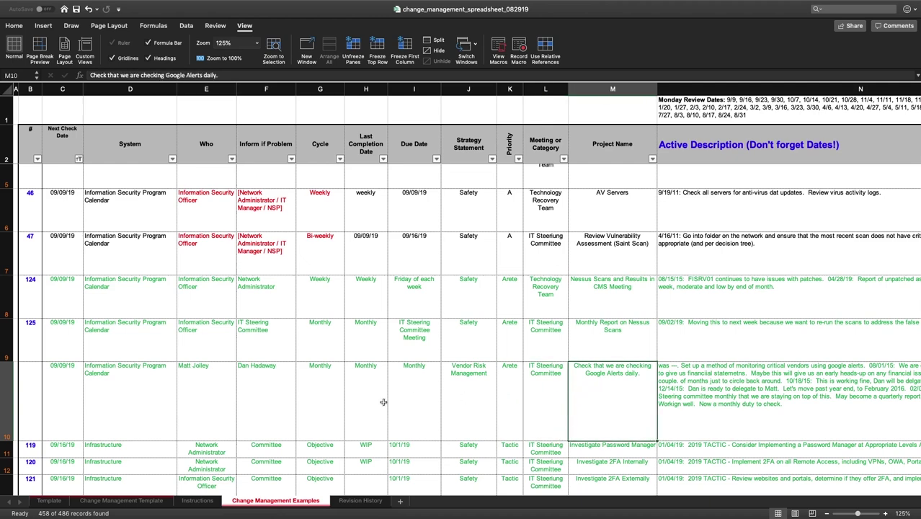
left_click(316, 392)
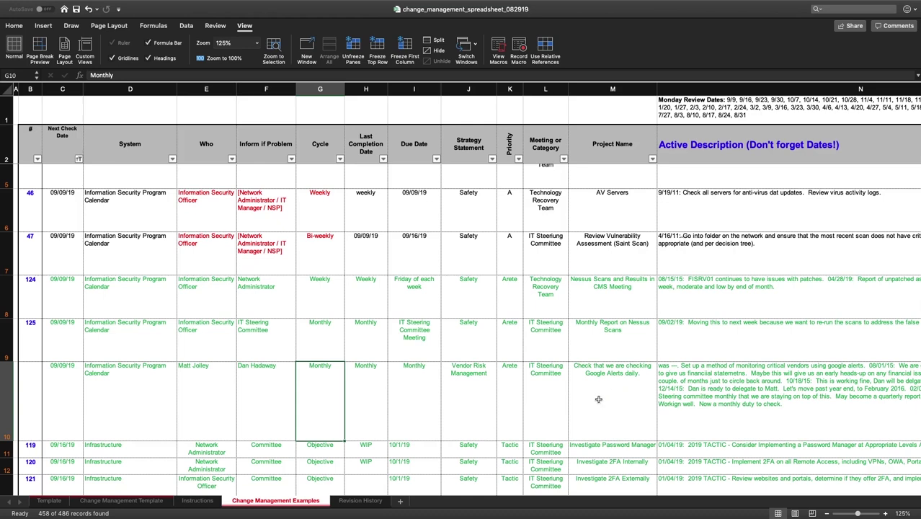
left_click(467, 397)
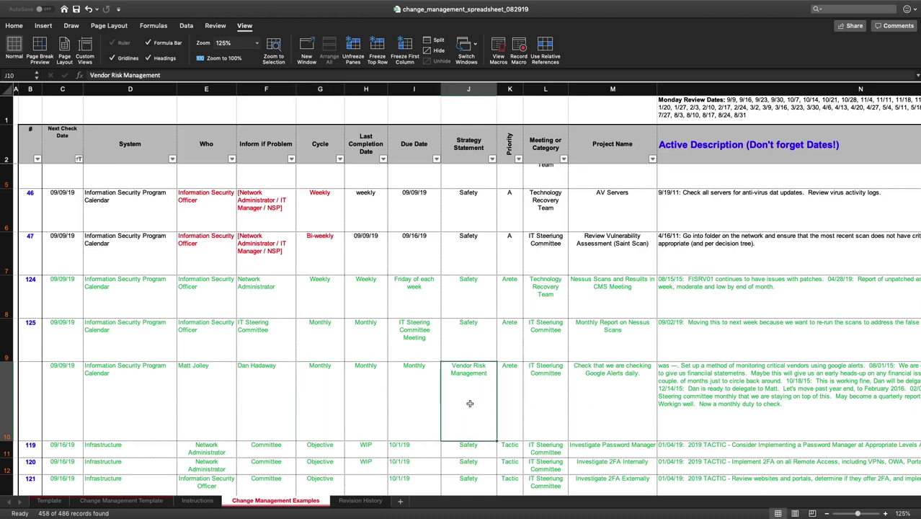
Step: Compare the Meeting or Category entries from Review Vulnerability Assessment to Monthly Report on Nessus Scans
left_click(542, 258)
scroll(539, 406, "up", 1)
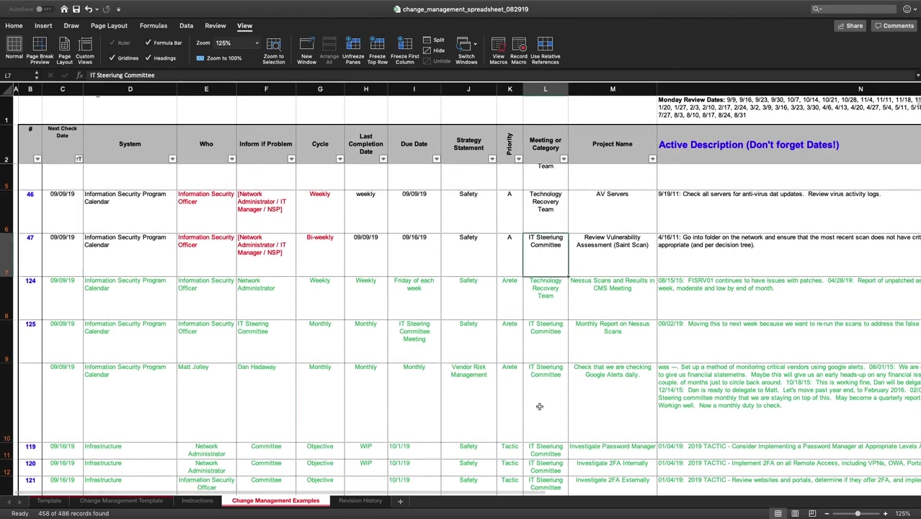
scroll(538, 406, "up", 2)
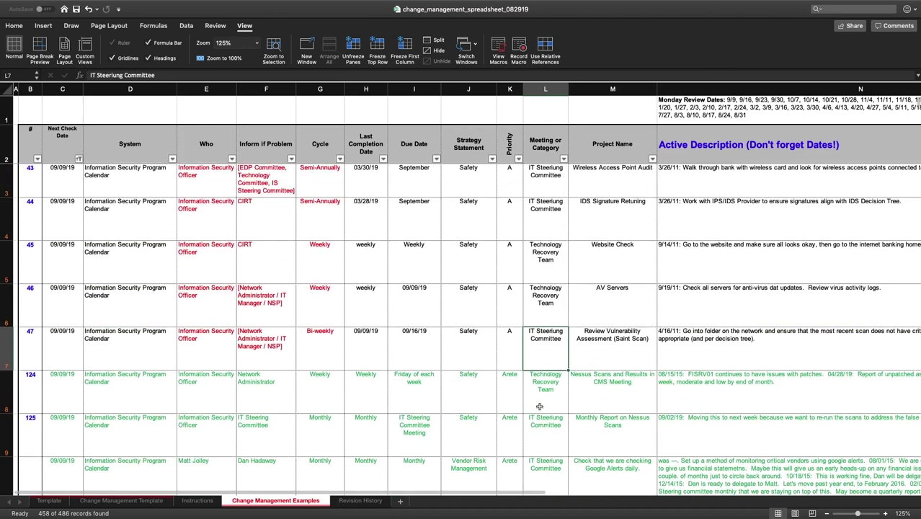
left_click(551, 384)
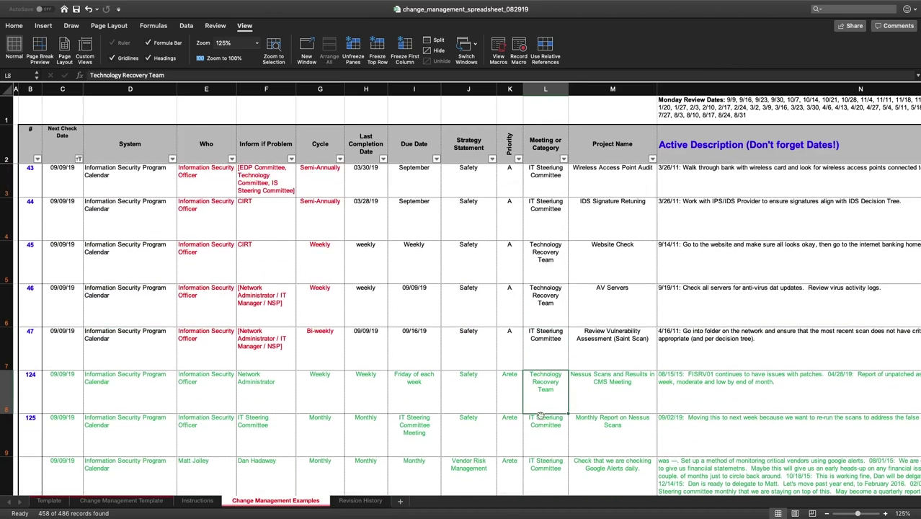
left_click(541, 418)
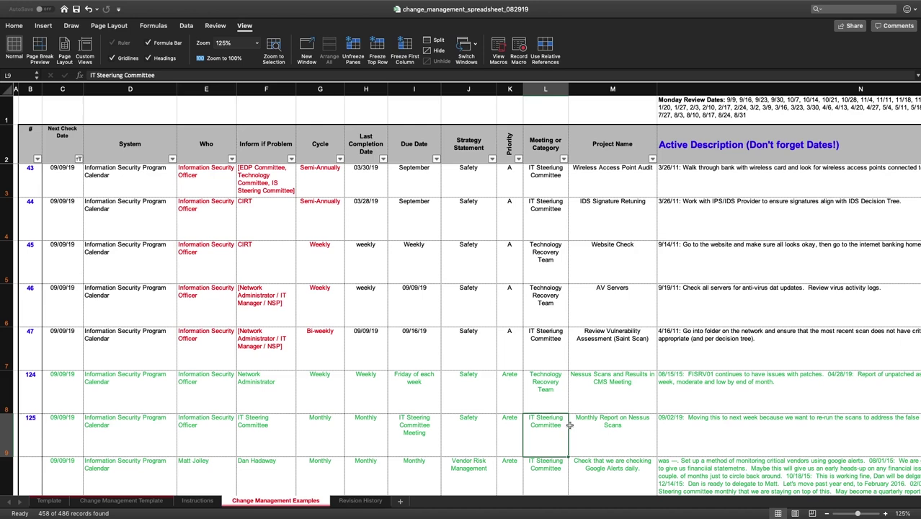
Step: Filter Meeting or Category to Board of Directors to review the Who and Project Name entries, and clear the filter
left_click(563, 159)
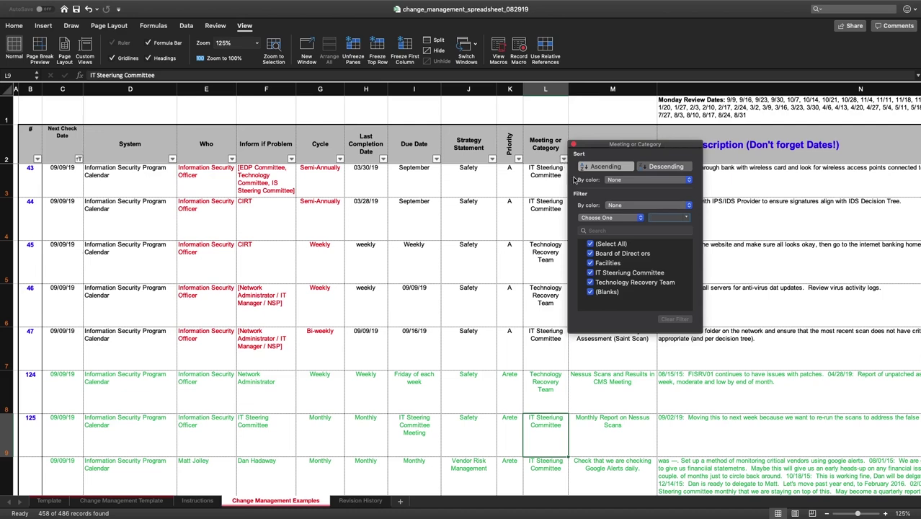
left_click(590, 254)
left_click(246, 158)
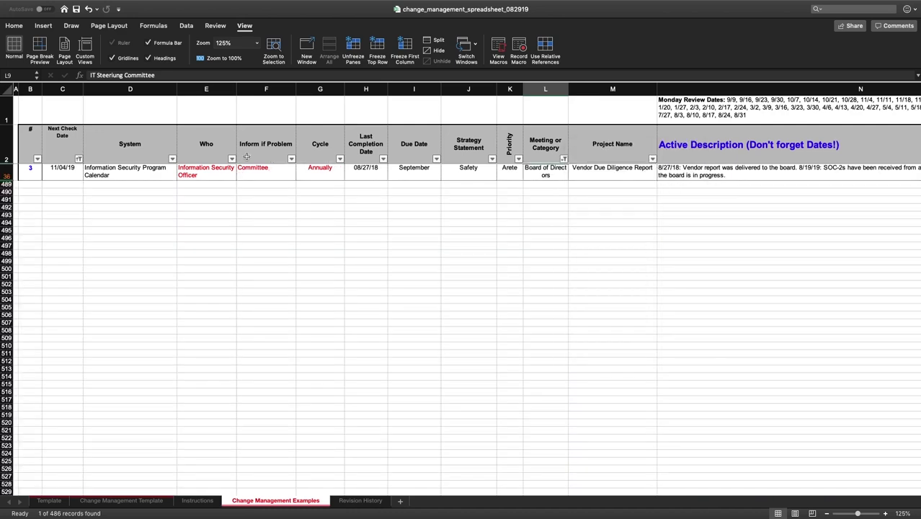
left_click(212, 175)
left_click(594, 175)
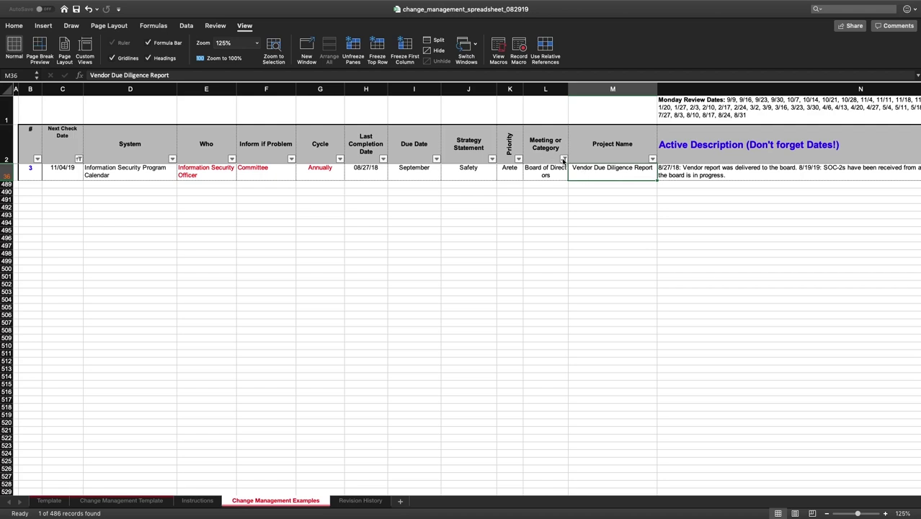
left_click(563, 158)
left_click(624, 268)
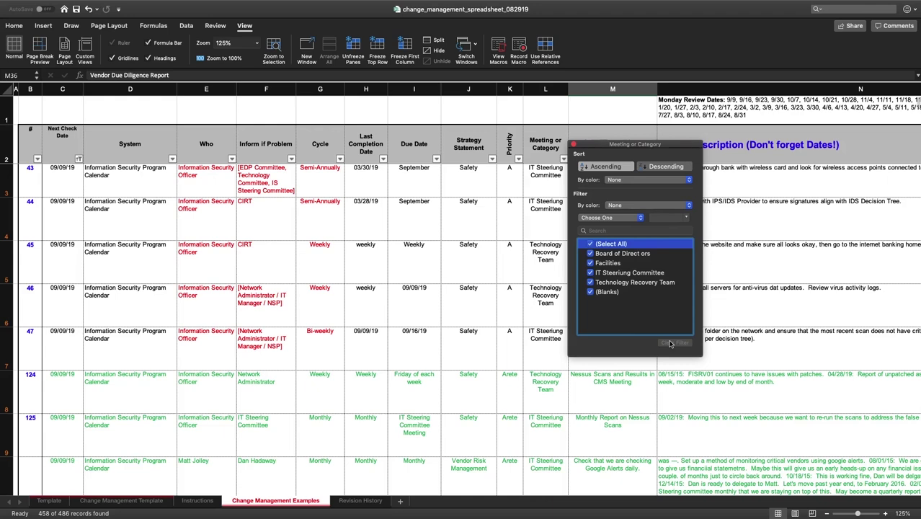
Step: Compare the Website Check task's Project Name with its Active Description and that column's heading
left_click(613, 216)
key("Down")
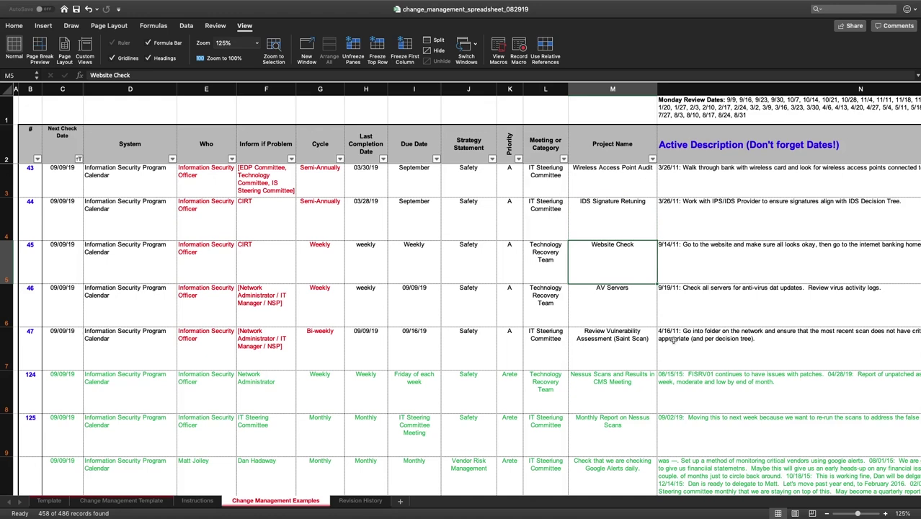
left_click(611, 295)
left_click(696, 273)
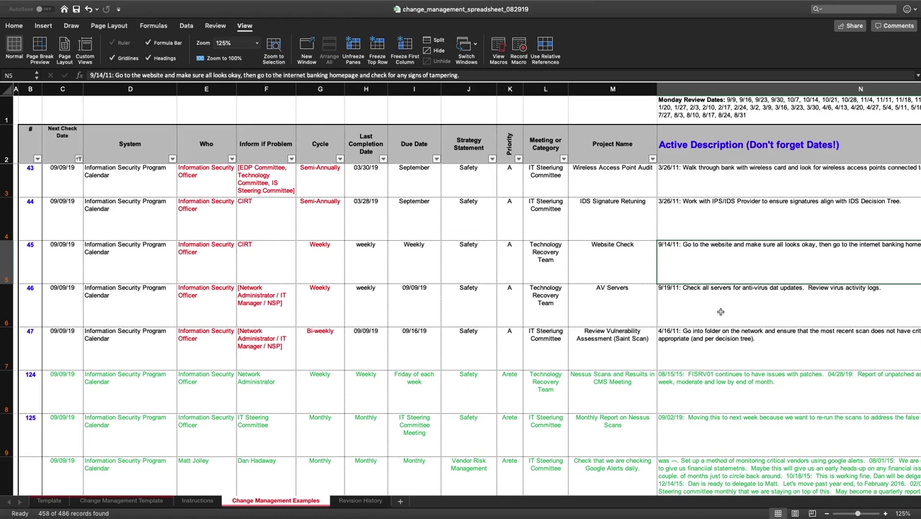
left_click(731, 144)
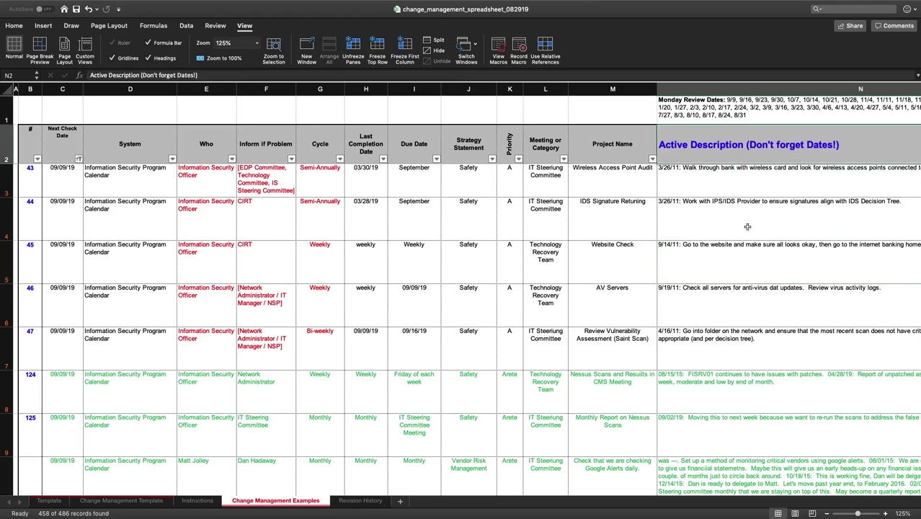
left_click(729, 247)
left_click(616, 275)
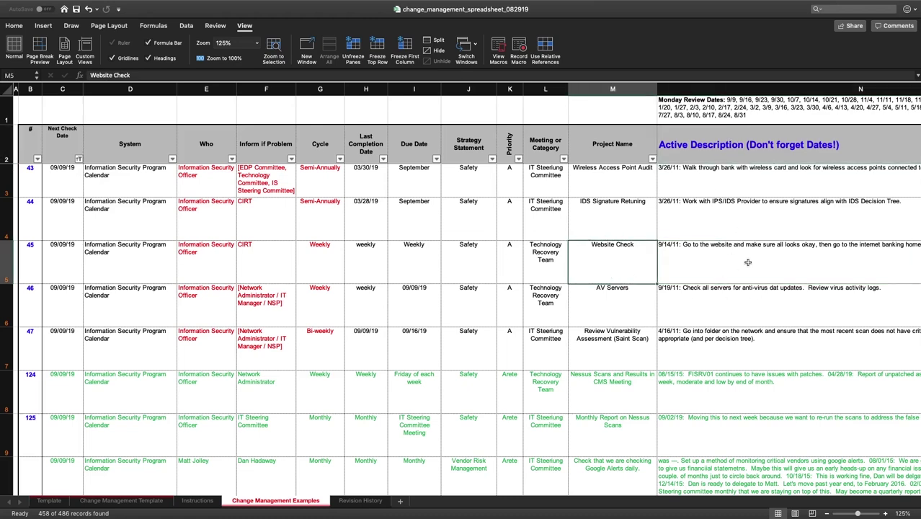
Step: Bring the full width of the Active Description column into view and read the Website Check entry
left_click(737, 261)
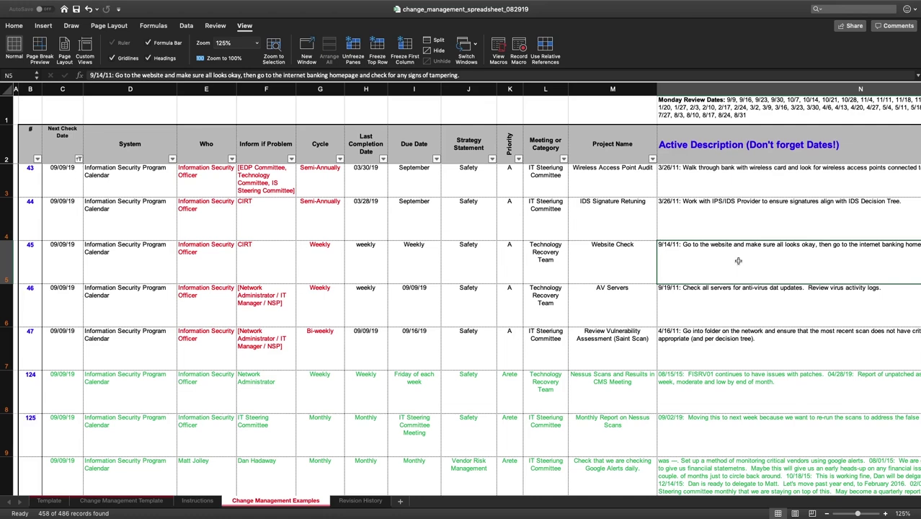
key("Right")
key("Right")
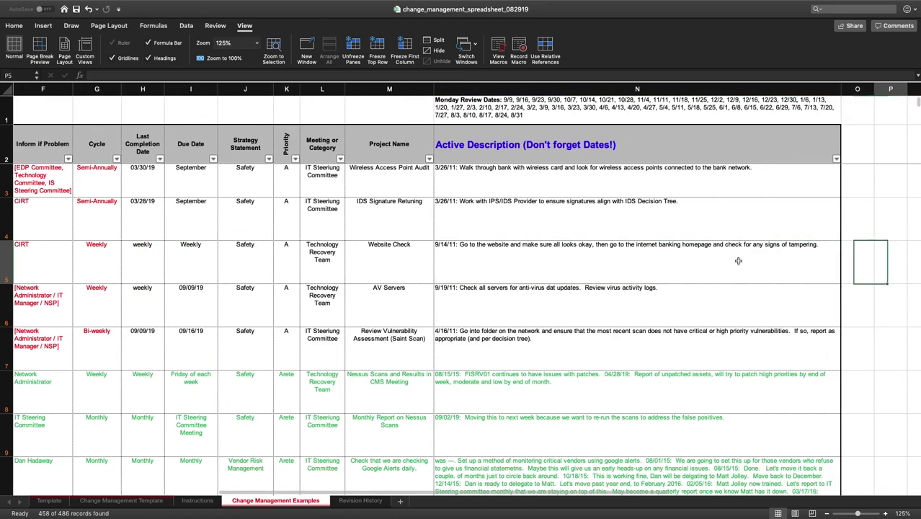
key("Right")
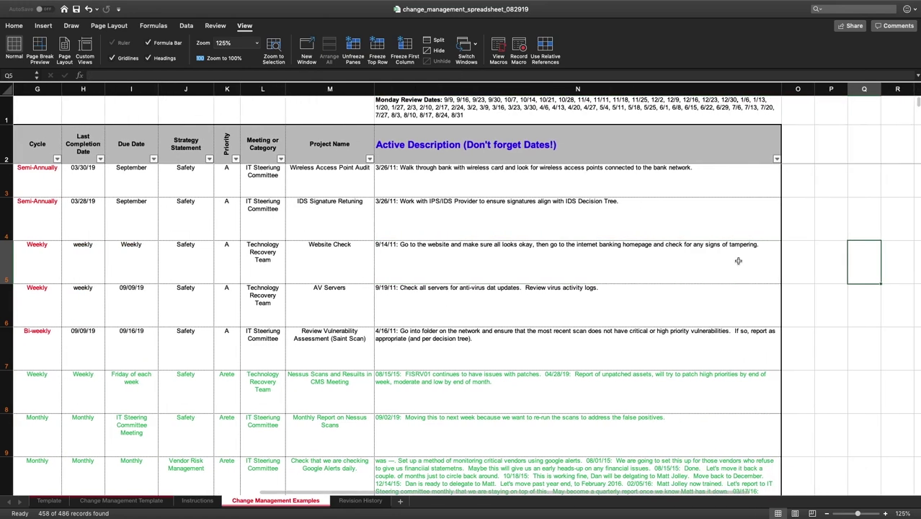
key("Left")
key("Left")
key("Left")
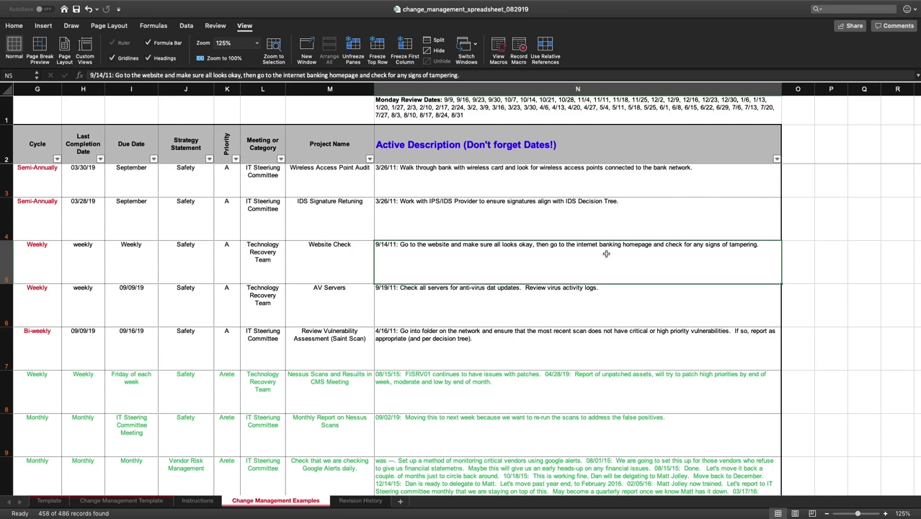
Step: Go back along the Website Check task from its Active Description to its Last Completion Date
key("Left")
key("Left")
key("Left")
key("Left")
key("Left")
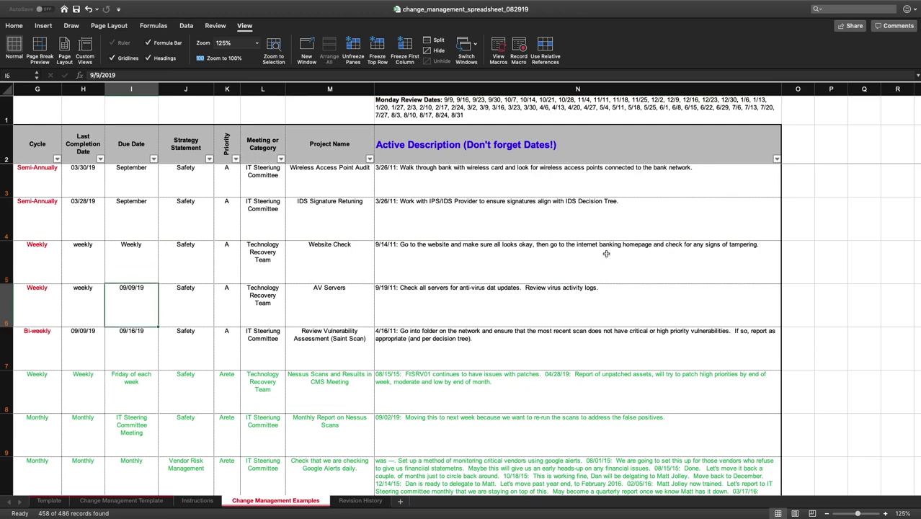
key("Left")
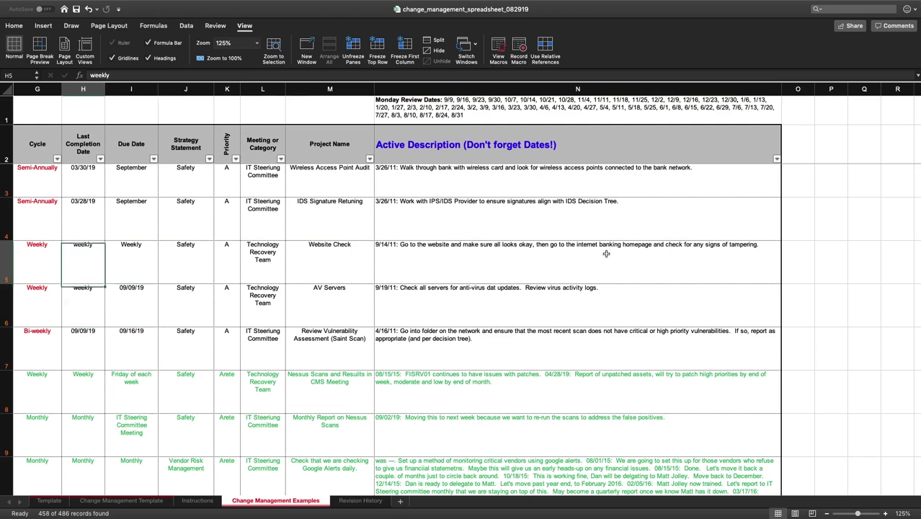
Step: Go to the Google Alerts task and read its dated Active Description notes
key("Right")
key("Right")
key("Down")
key("Down")
key("Down")
key("Down")
key("Down")
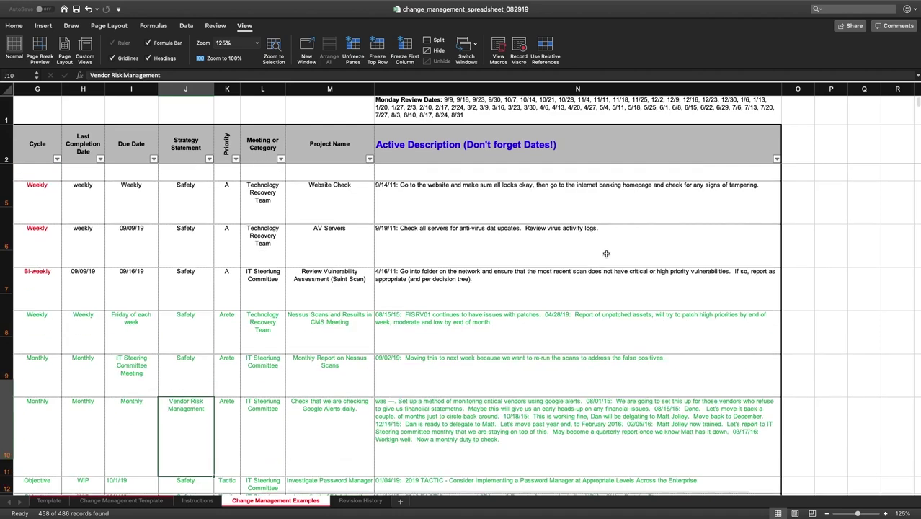
key("Right")
key("Right")
key("Right")
key("Right")
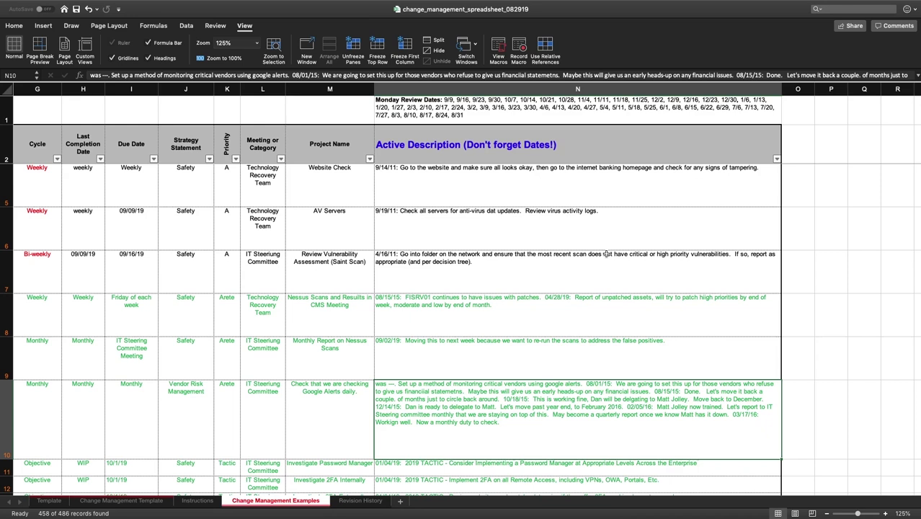
Step: Compare the Google Alerts task's Project Name and Meeting or Category with its Active Description
key("Left")
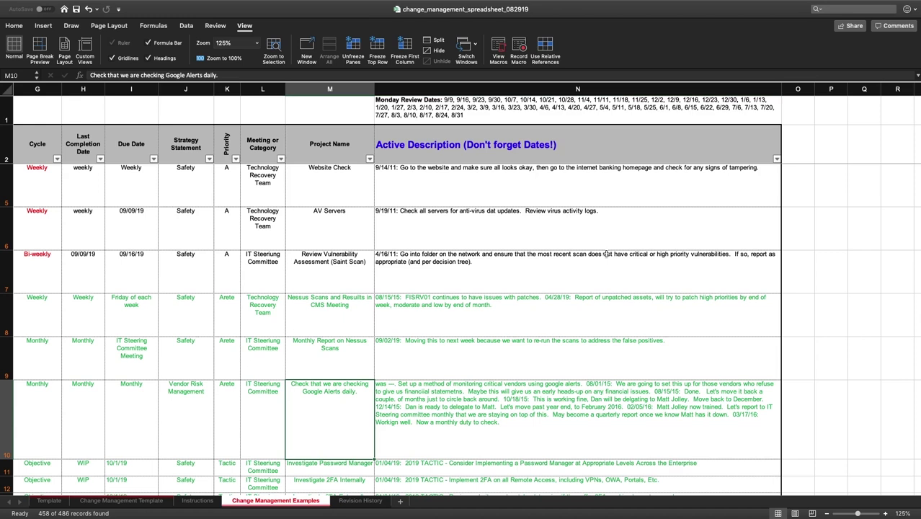
key("Left")
key("Right")
key("Right")
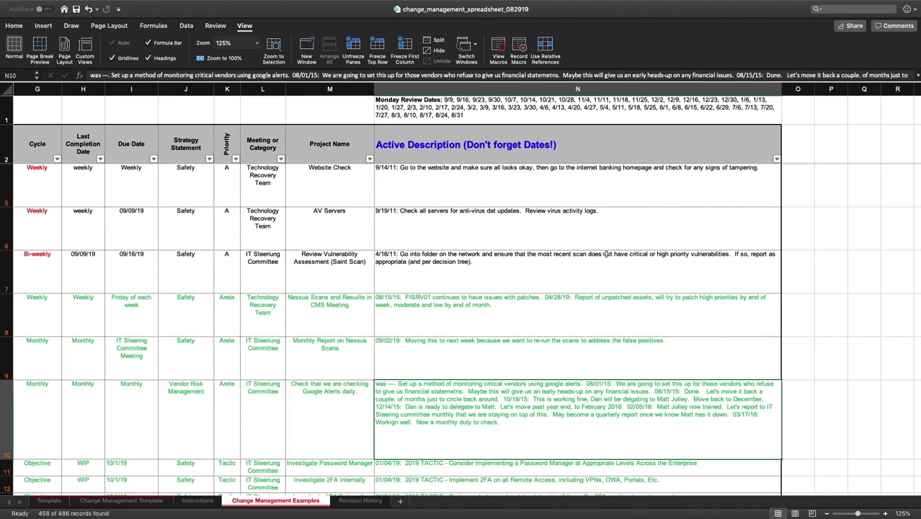
key("Left")
key("Left")
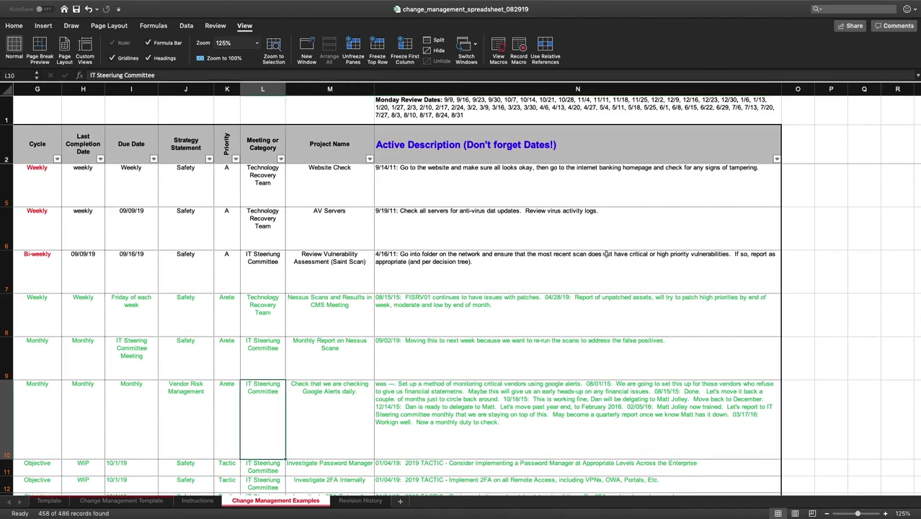
key("Right")
key("Right")
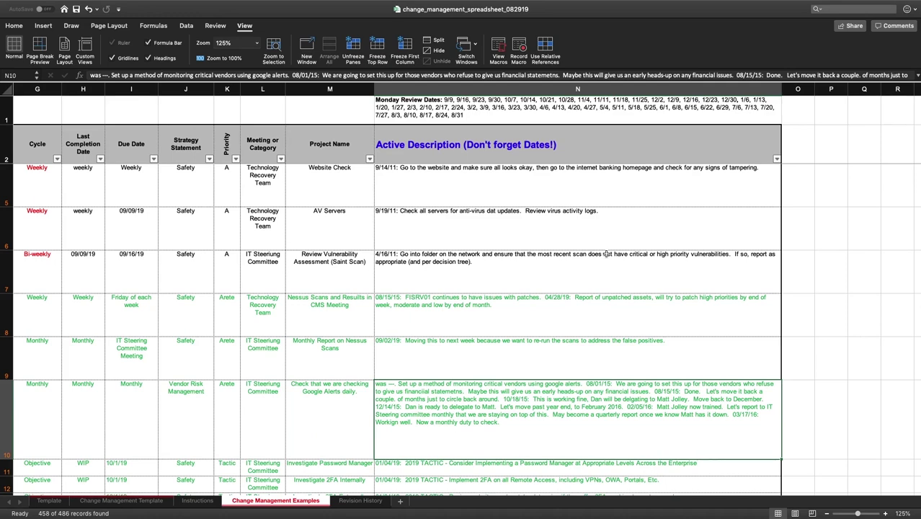
Step: Go back along the Google Alerts task from its Active Description to its Last Completion Date
key("Left")
key("Left")
key("Left")
key("Left")
key("Left")
key("Left")
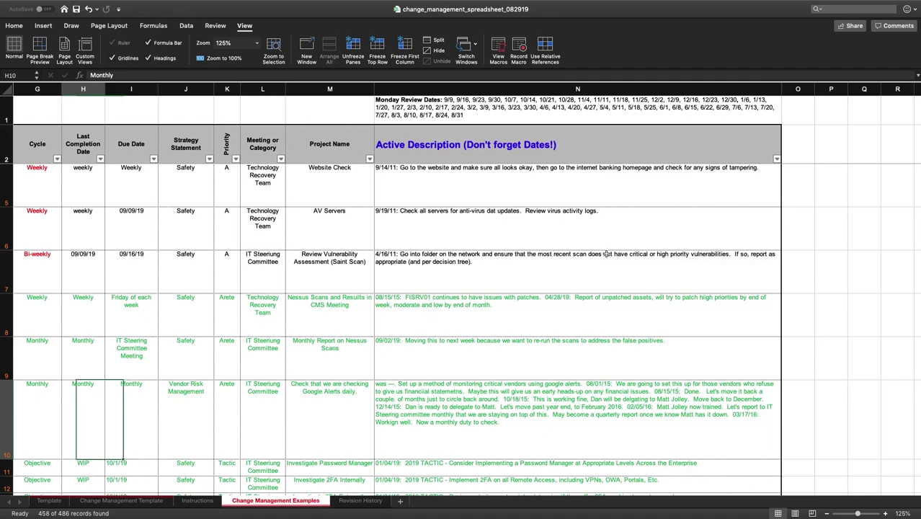
Step: Go back along the Google Alerts task from its Last Completion Date to its System entry
key("Left")
key("Left")
key("Left")
key("Left")
key("Left")
key("Left")
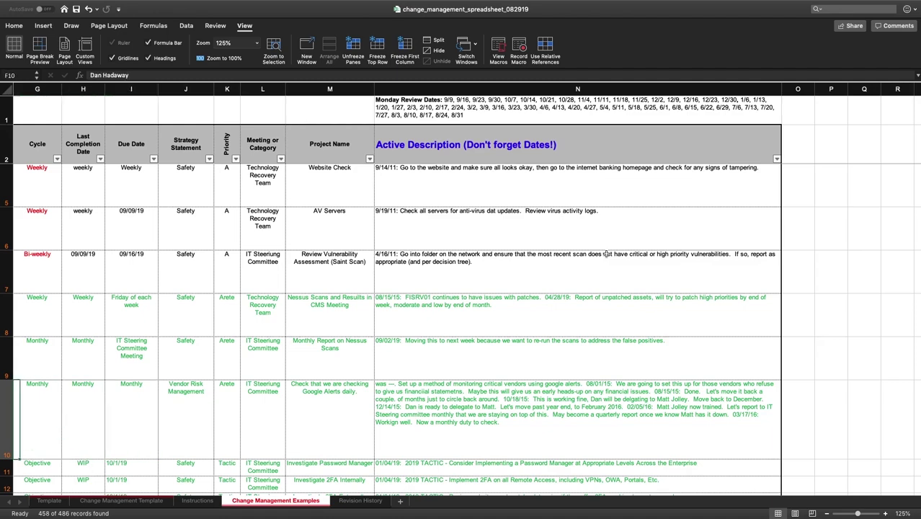
key("Right")
key("Right")
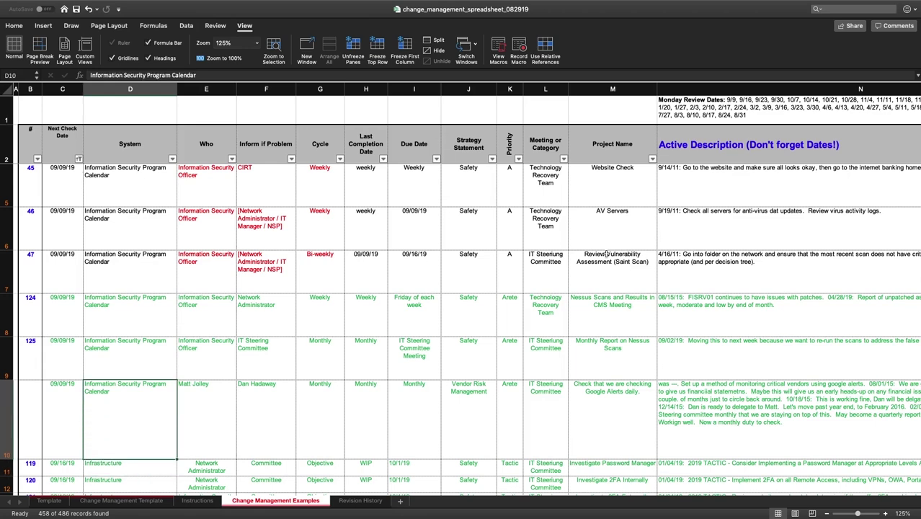
Step: Go to the Review Vulnerability Assessment task's Active Description and trace its row back to the Next Check Date and System entries
left_click(697, 259)
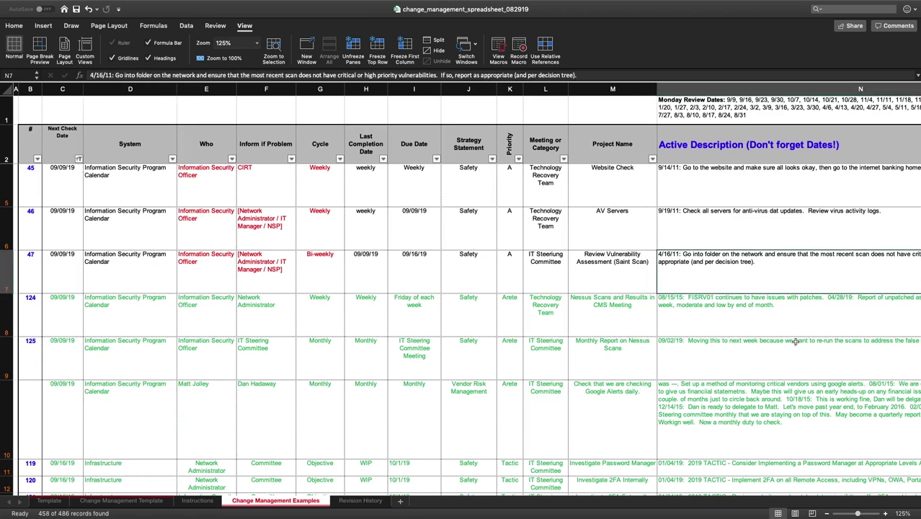
scroll(795, 342, "right", 5)
key("Left")
key("Left")
key("Left")
key("Left")
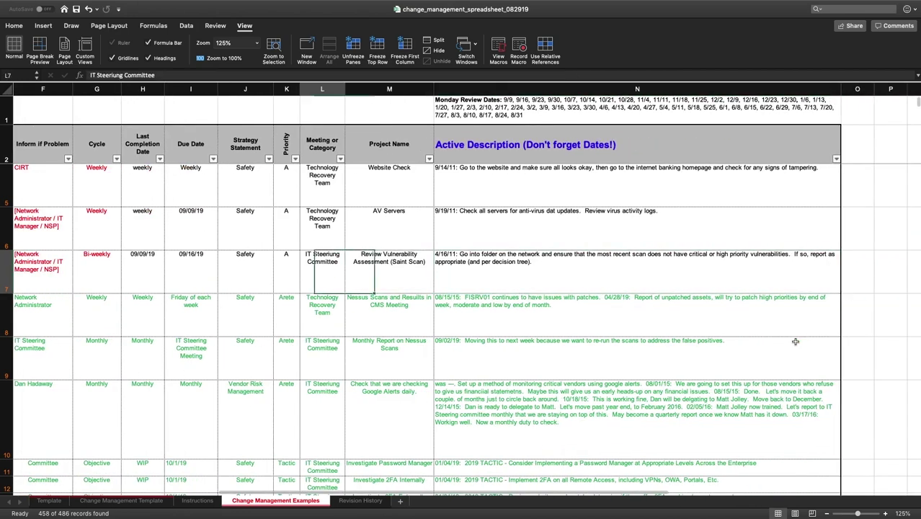
key("Left")
key("Left")
key("Left")
key("Left")
key("Left")
key("Left")
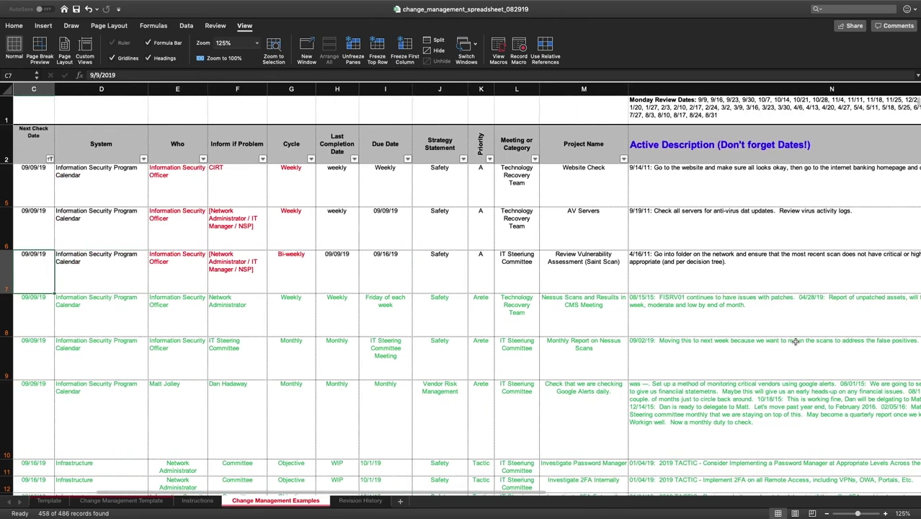
scroll(796, 341, "left", 2)
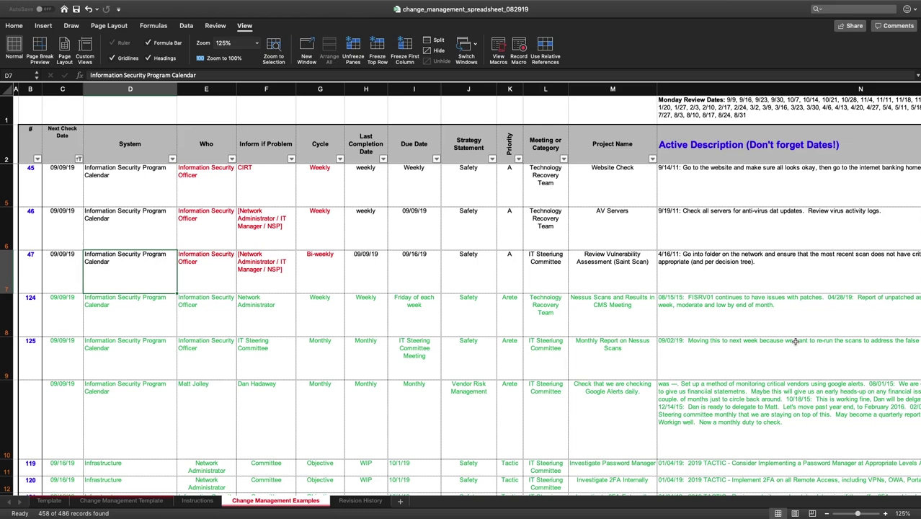
Step: Open the Instructions sheet and look over its numbered rules for using the spreadsheet
left_click(198, 500)
left_click(205, 328)
left_click(77, 196)
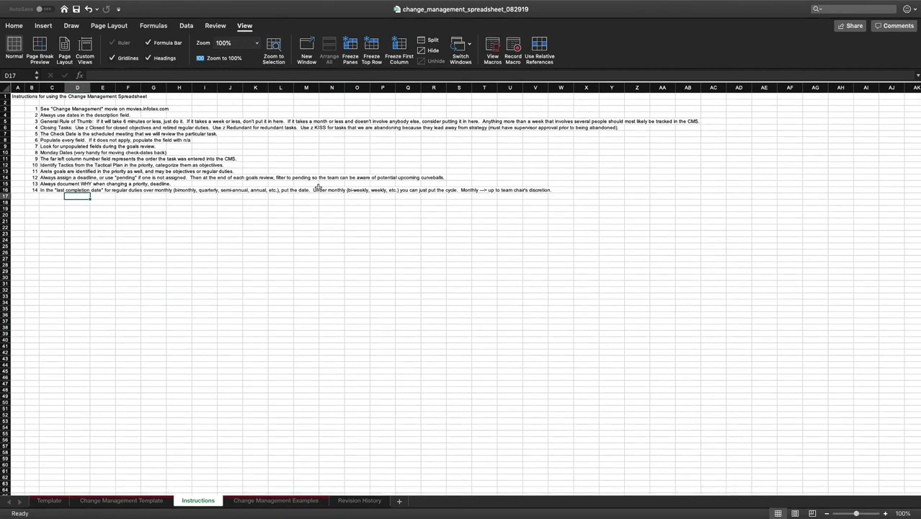
left_click(287, 233)
left_click(61, 209)
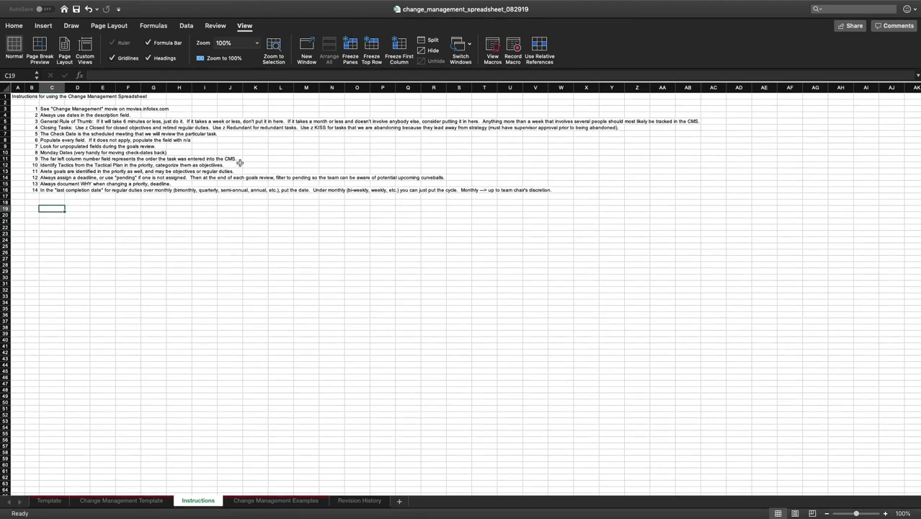
Step: Set the zoom of the Instructions sheet to 150%
left_click(257, 43)
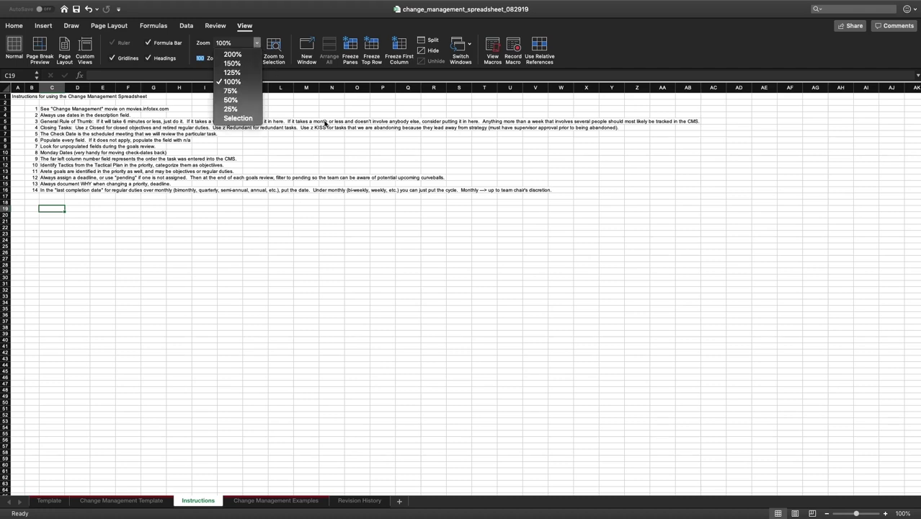
key("Up")
key("Up")
key("Return")
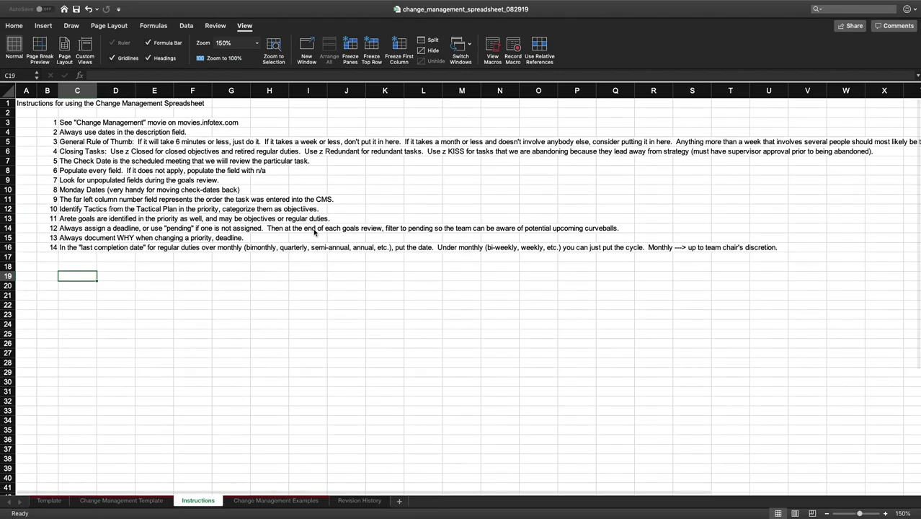
Step: Review the numbered instructions, going to the "Change Management" movie entry and the rule about using dates in the description field
left_click(103, 217)
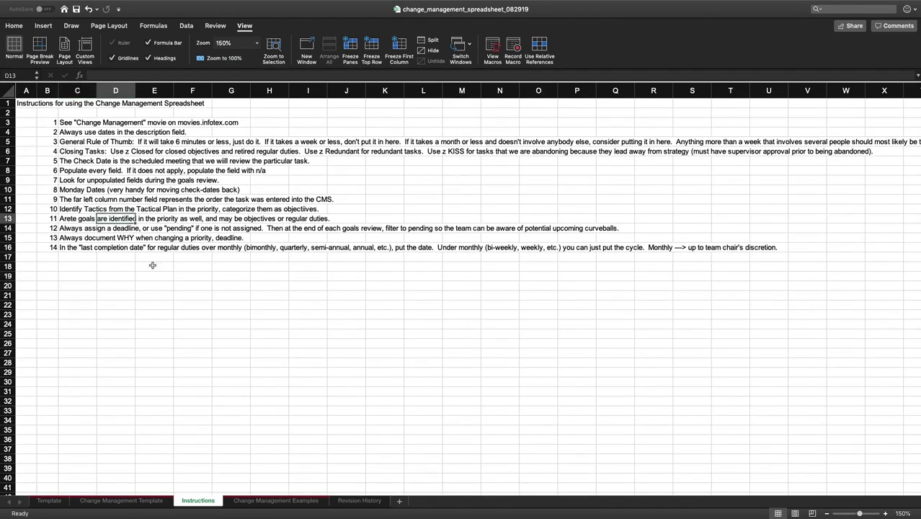
left_click(85, 131)
left_click(117, 208)
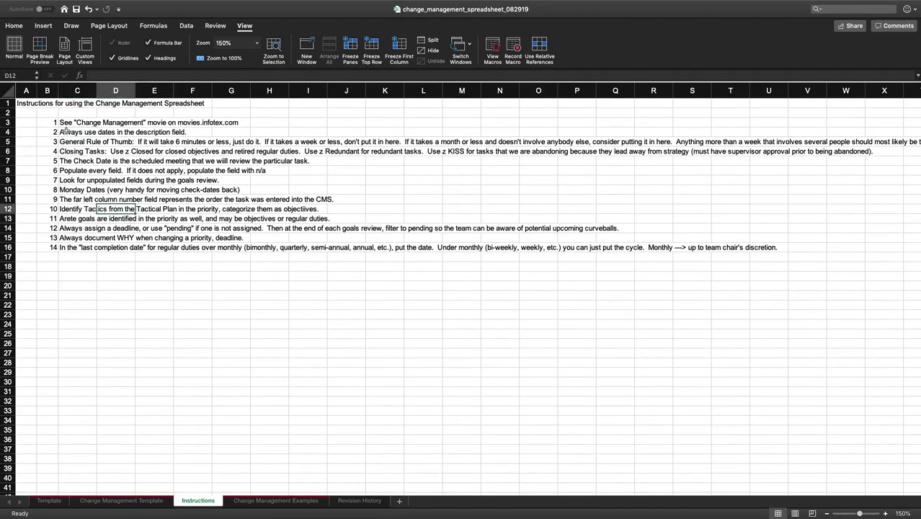
left_click(66, 121)
left_click(297, 239)
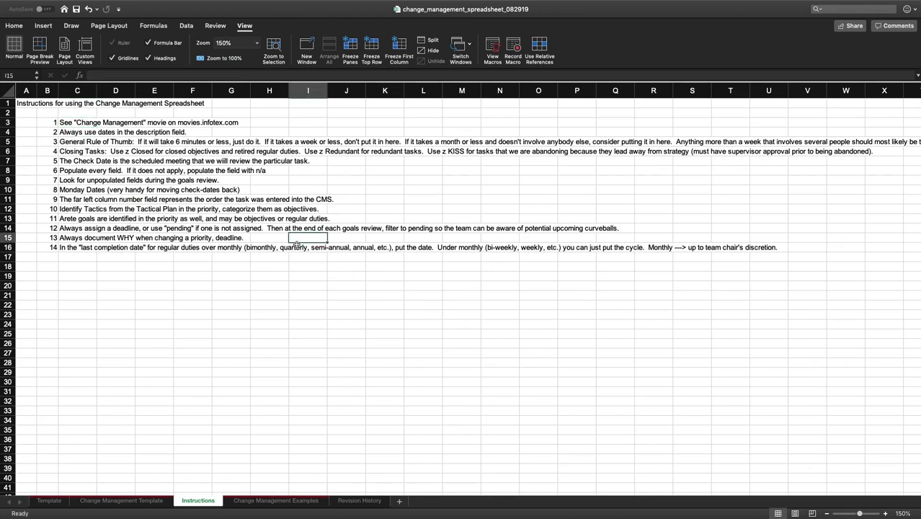
left_click(75, 123)
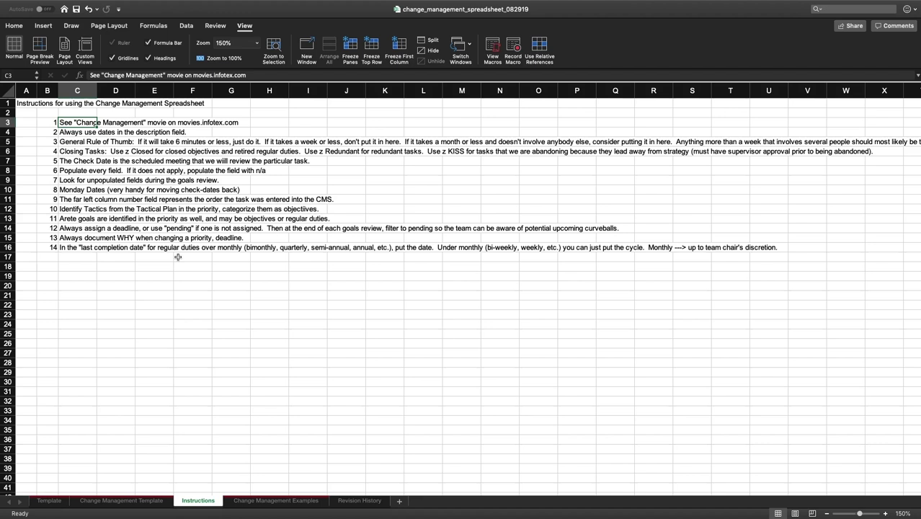
key("Down")
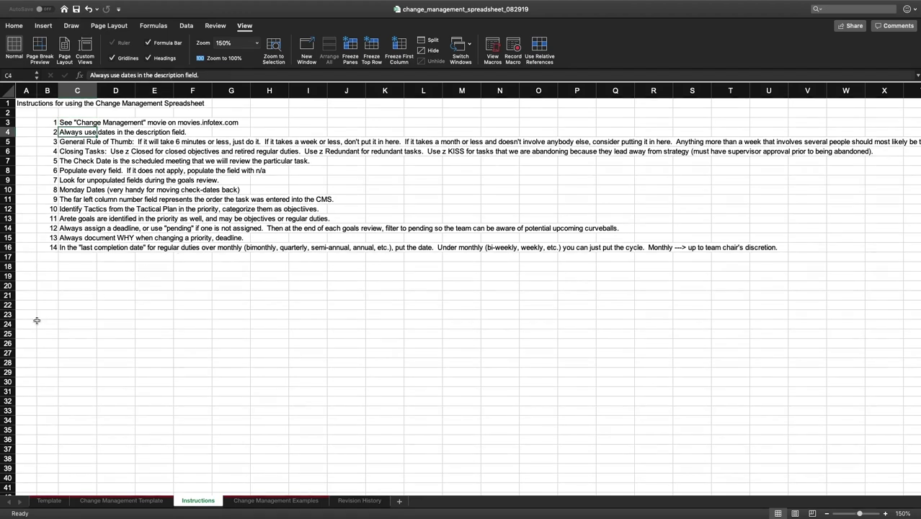
Step: Return to the Change Management Examples sheet and examine the dated Active Descriptions of the Website Check and two Nessus tasks
left_click(288, 502)
left_click(681, 188)
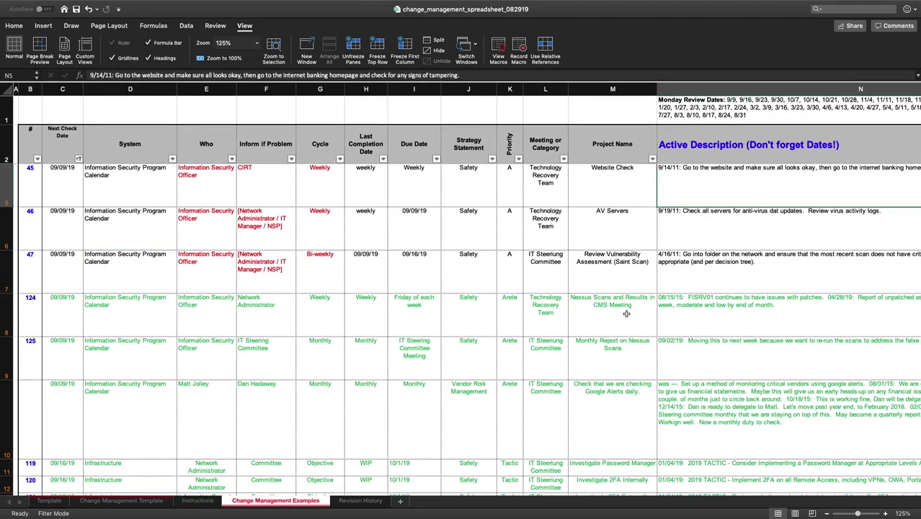
left_click(626, 314)
left_click(701, 310)
left_click(673, 347)
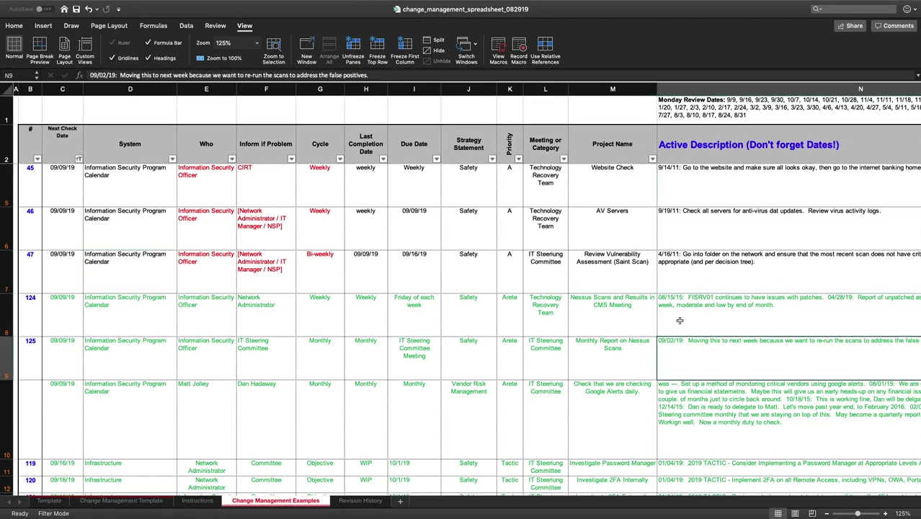
left_click(677, 326)
left_click(664, 344)
left_click(666, 334)
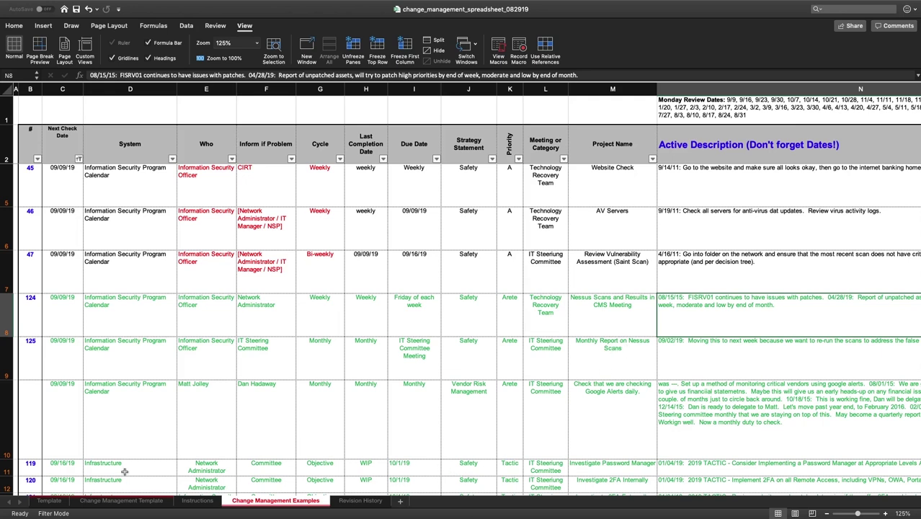
Step: Read the date, rule-of-thumb and closing-task rules on the Instructions sheet, expanding the formula bar to show long entries
left_click(196, 500)
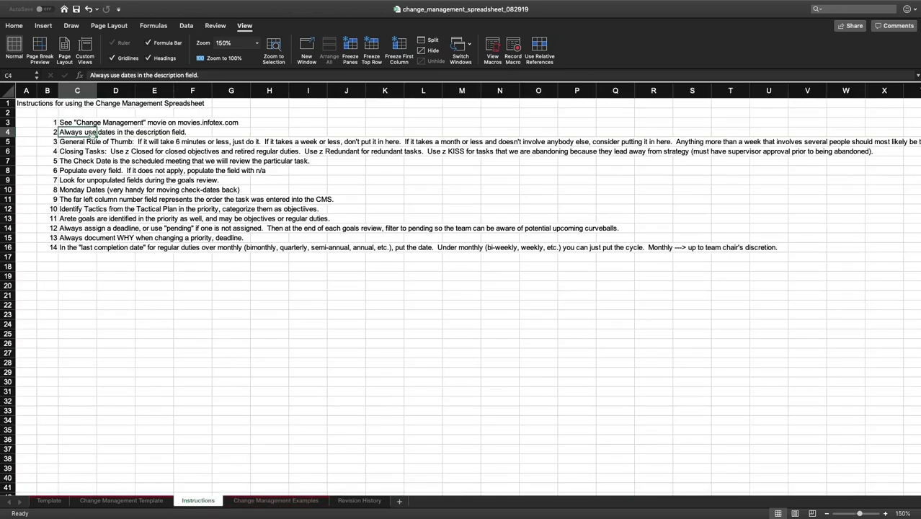
key("Down")
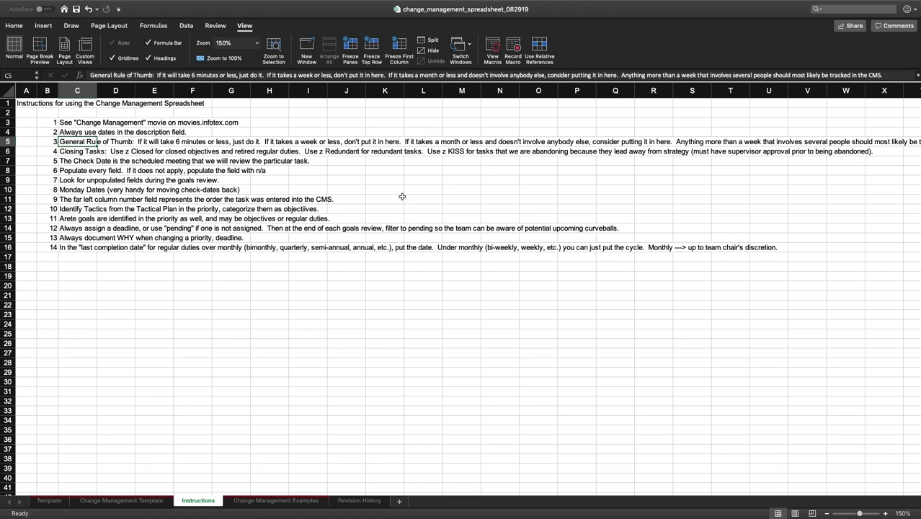
left_click(915, 76)
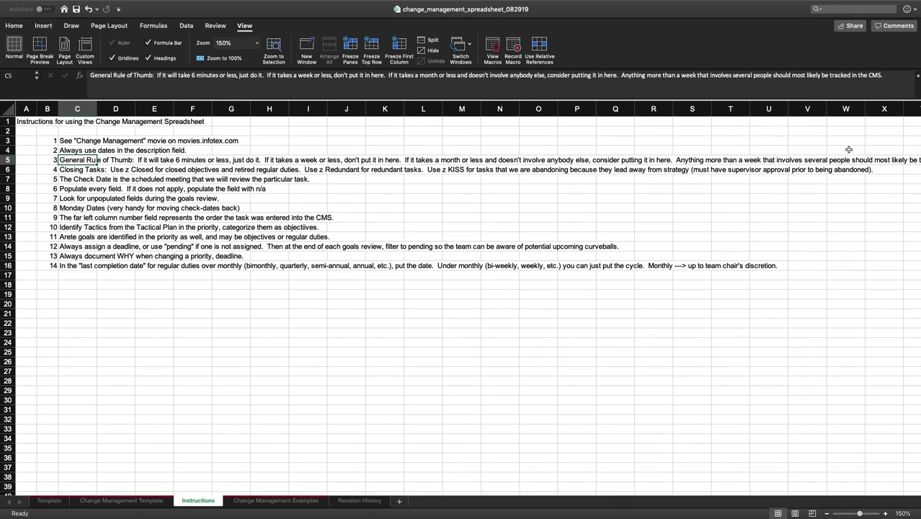
left_click(778, 179)
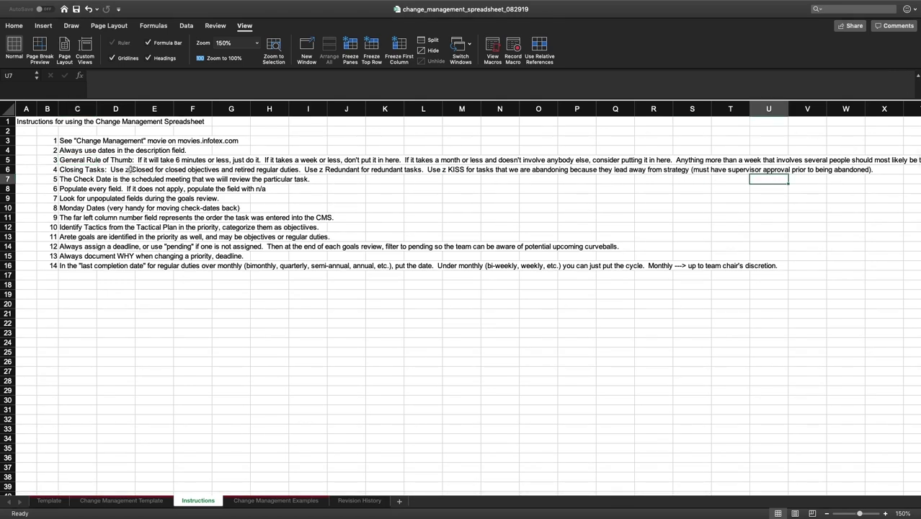
left_click(72, 171)
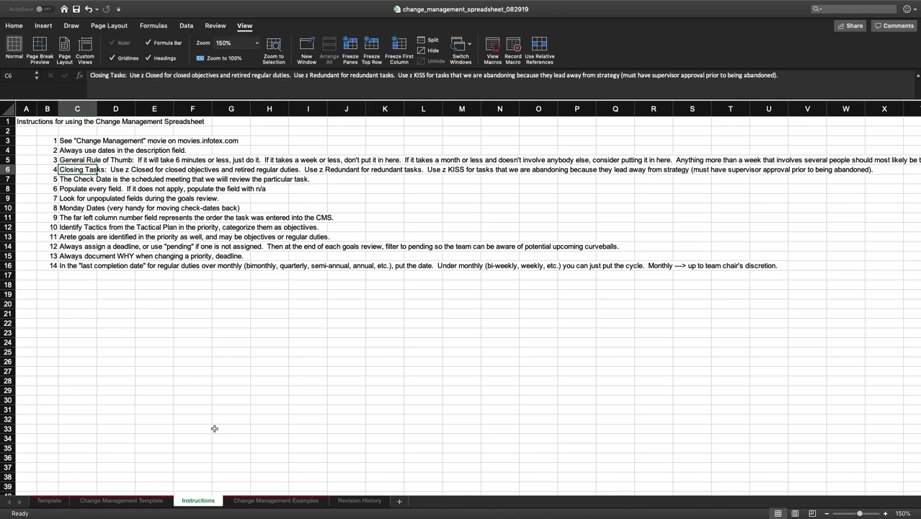
Step: Filter the Next Check Date column on the Change Management Examples sheet to show only z closed records
left_click(309, 500)
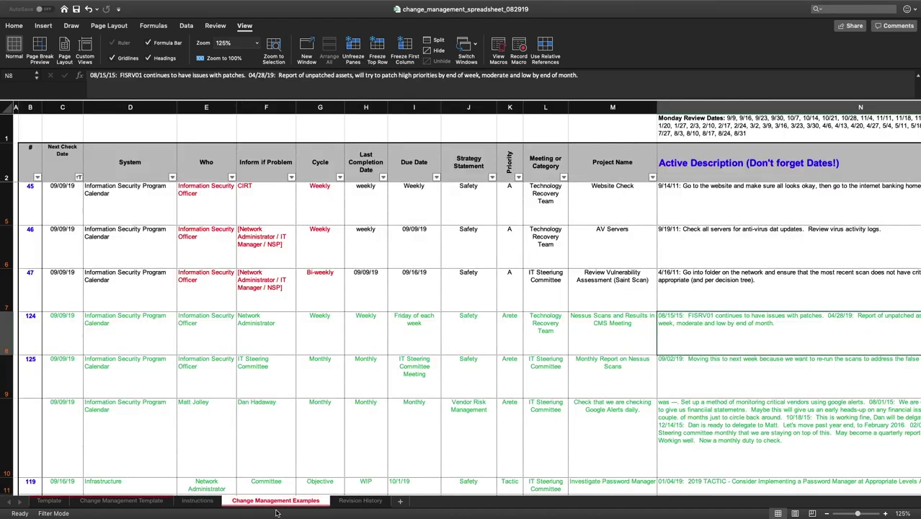
left_click(55, 280)
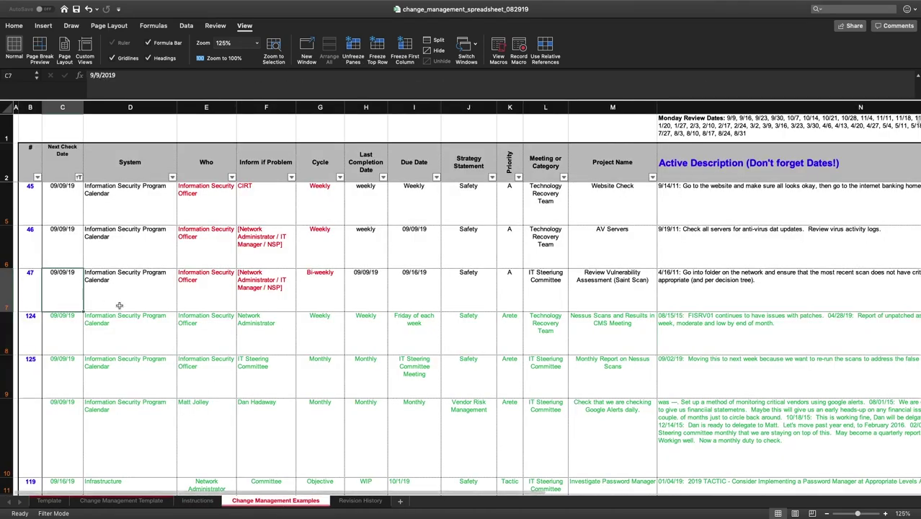
left_click(80, 178)
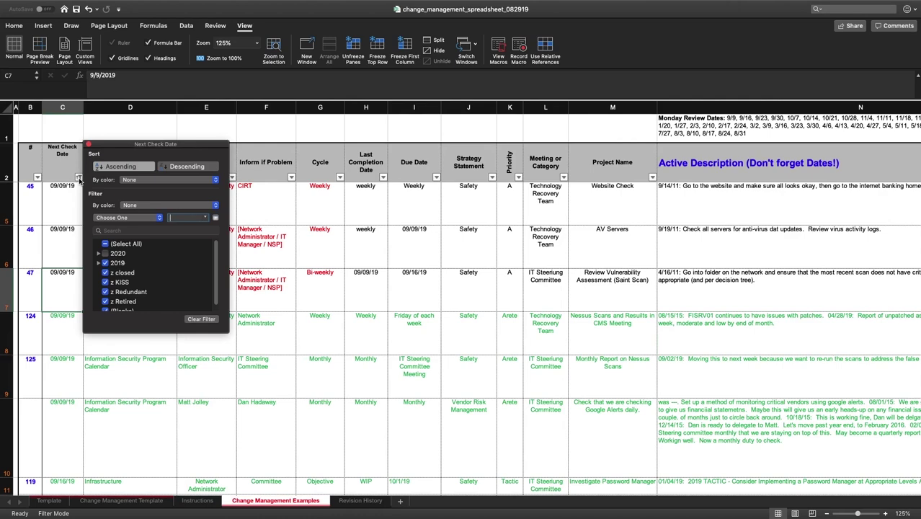
left_click(106, 244)
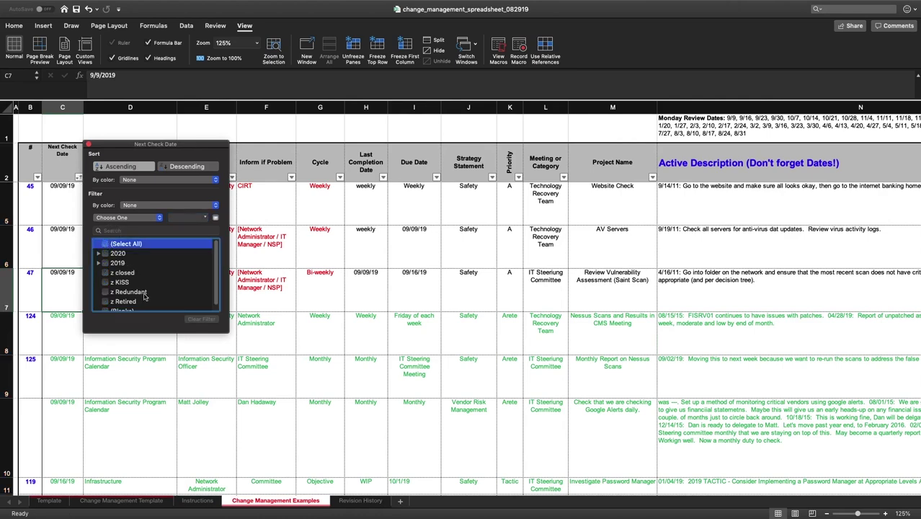
scroll(140, 302, "down", 1)
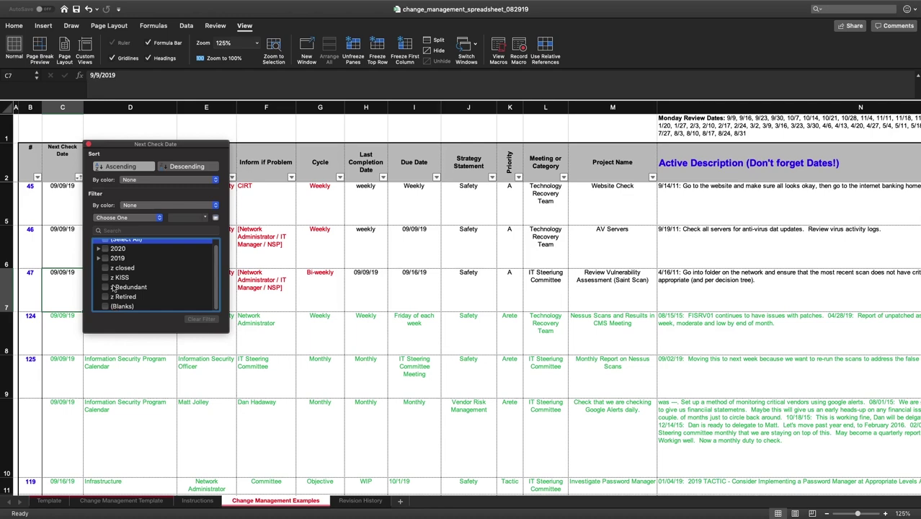
left_click(113, 270)
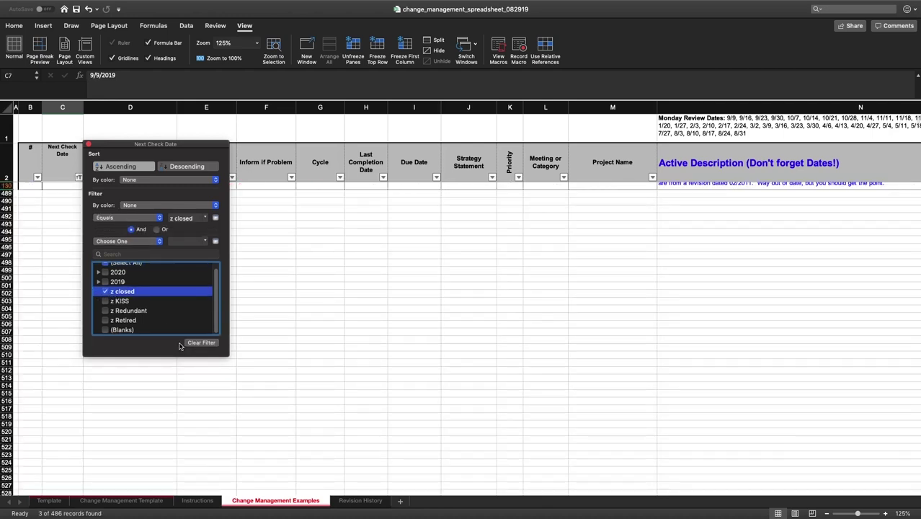
left_click(390, 305)
left_click(134, 212)
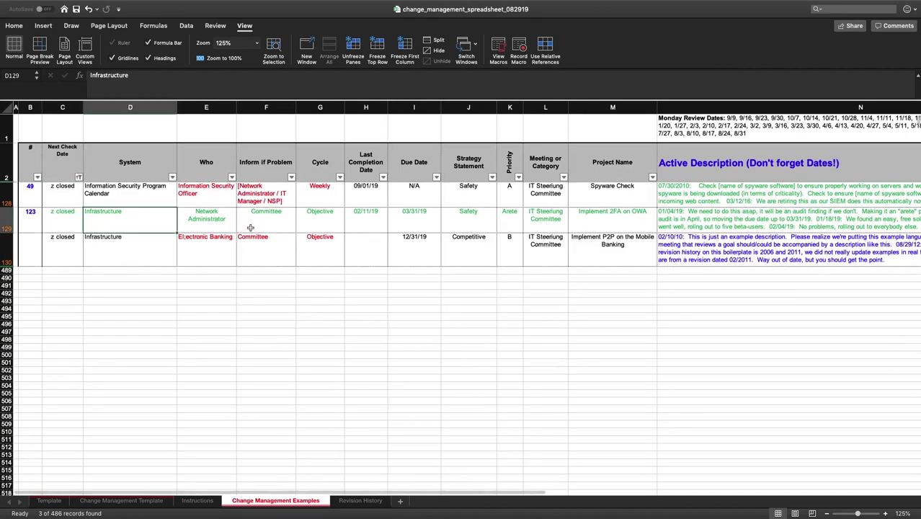
Step: Recheck the Closing Tasks rule on the Instructions sheet
key("ctrl+Page_Up")
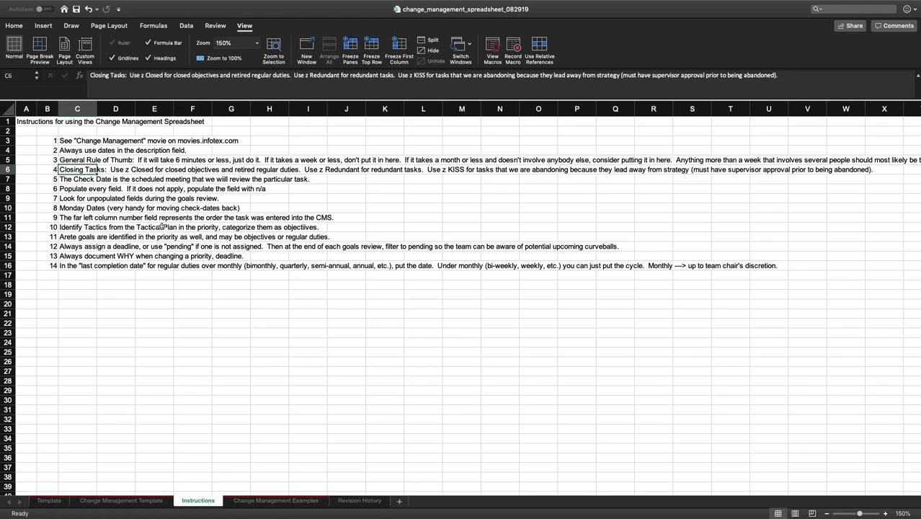
key("Down")
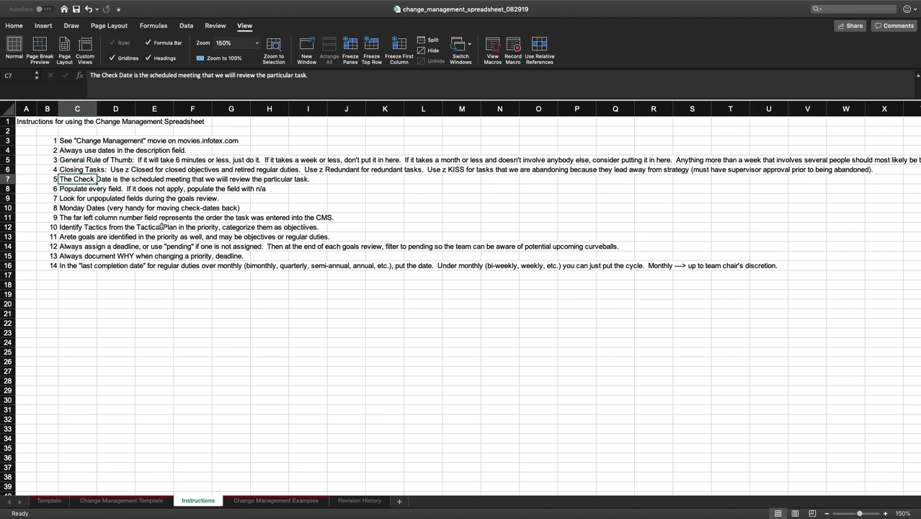
key("Up")
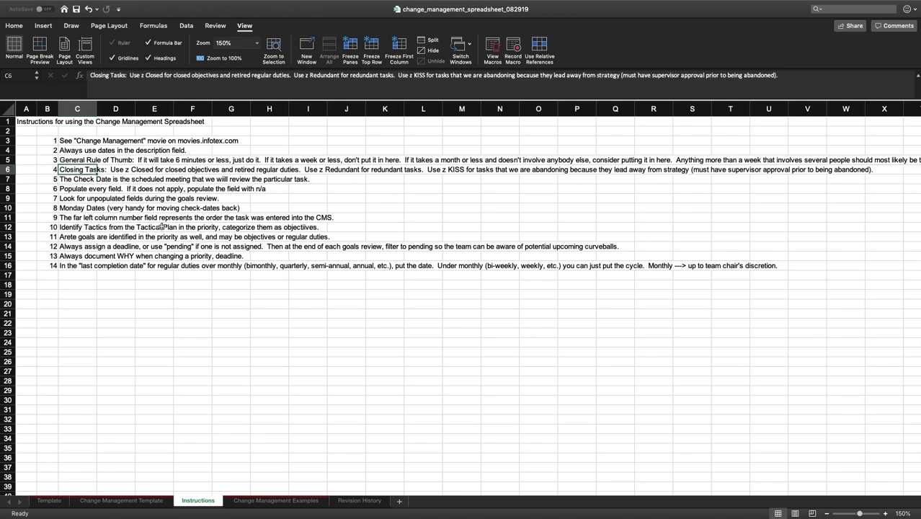
Step: Examine the cycle, meeting and next check date of the closed Implement 2FA on OWA task on the Change Management Examples sheet
left_click(265, 505)
left_click(178, 214)
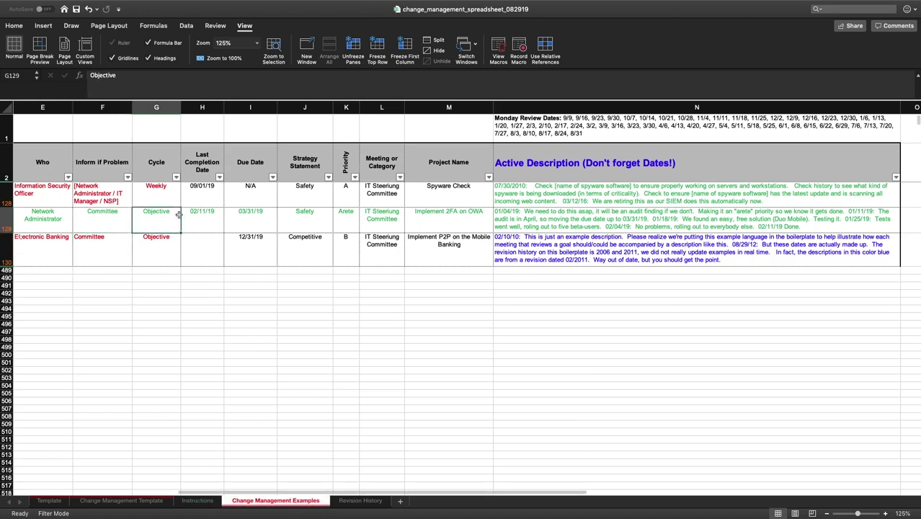
left_click(389, 214)
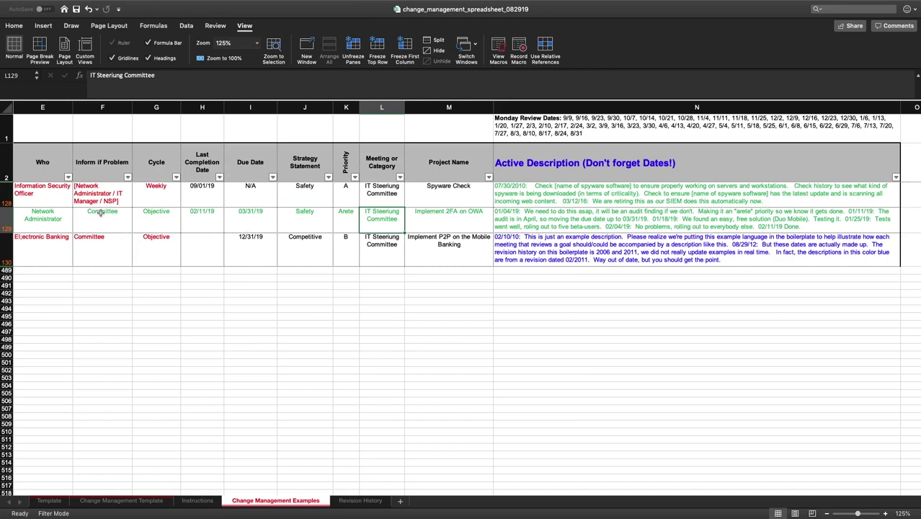
scroll(319, 228, "left", 5)
left_click(62, 216)
Step: Change the Next Check Date filter to show only z Retired records
left_click(78, 178)
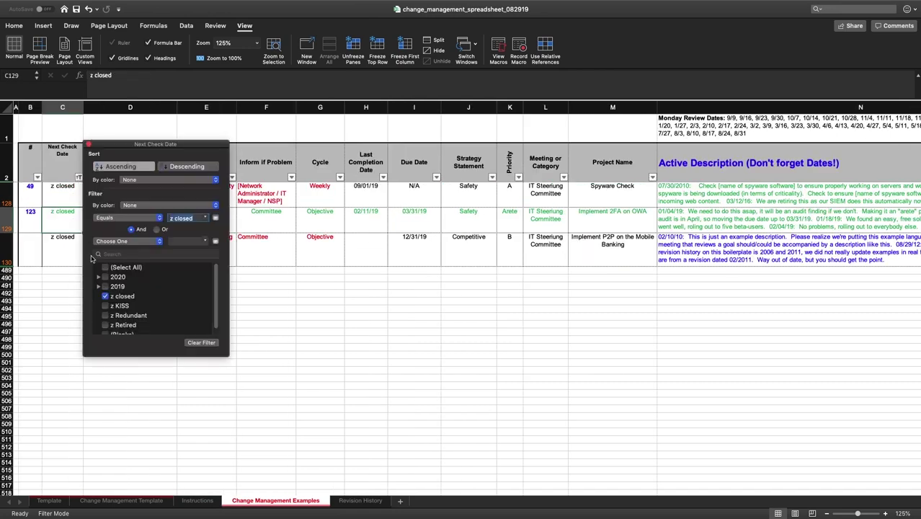
left_click(108, 298)
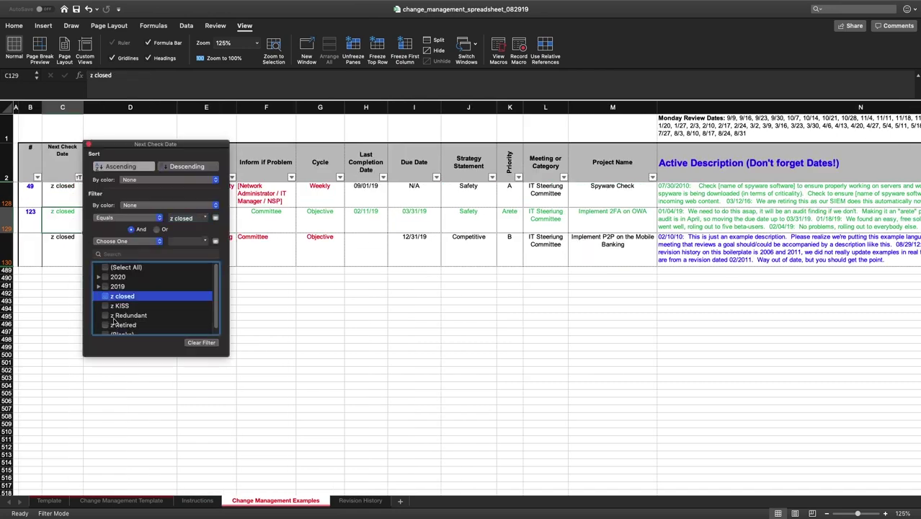
left_click(114, 325)
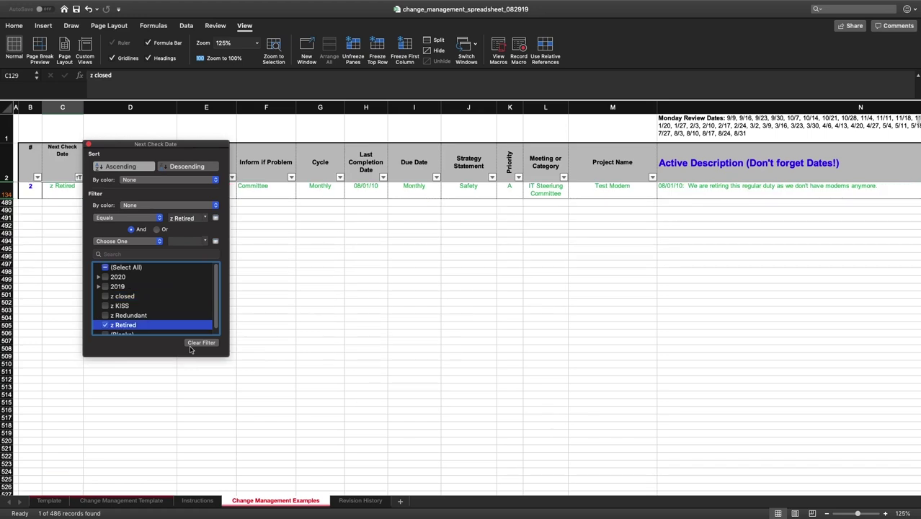
left_click(37, 224)
left_click(253, 202)
Step: Examine the retired Test Modem duty across its row, including its completion date, priority, meeting and active description
key("Up")
key("Right")
key("Right")
key("Right")
key("Right")
key("Right")
key("Right")
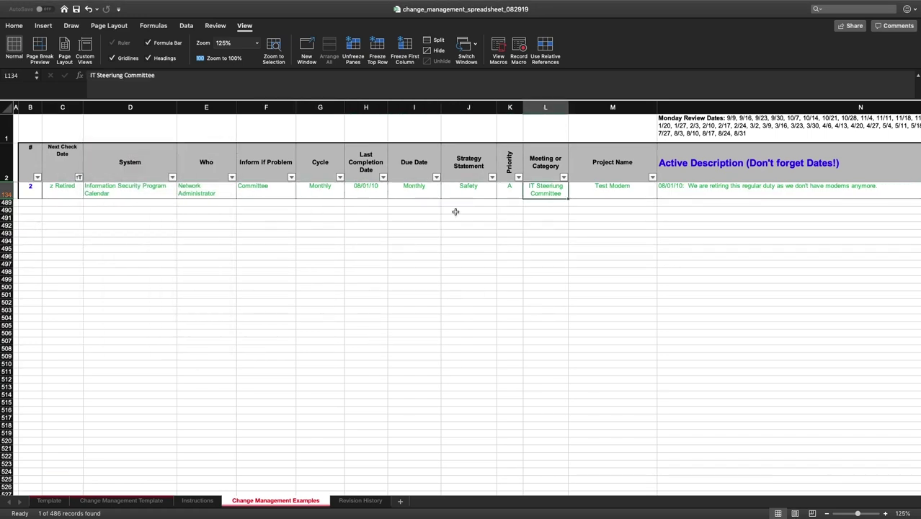
key("Right")
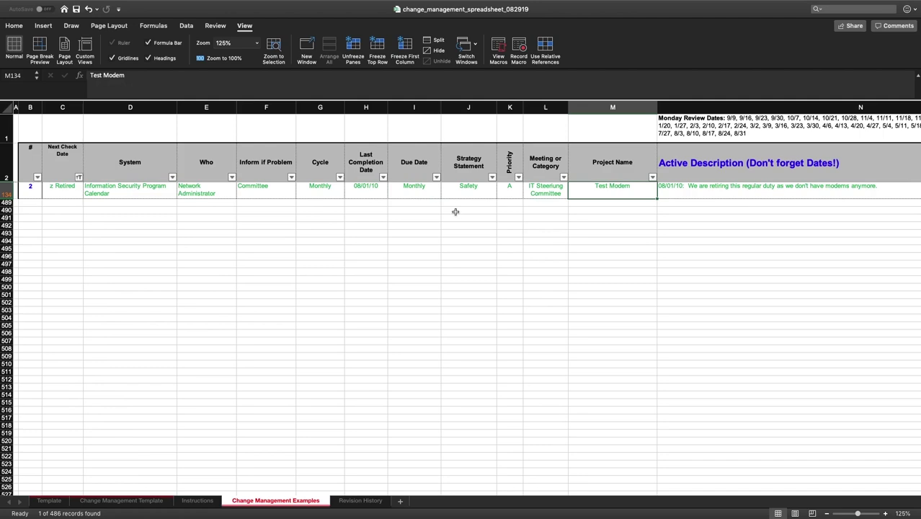
key("Right")
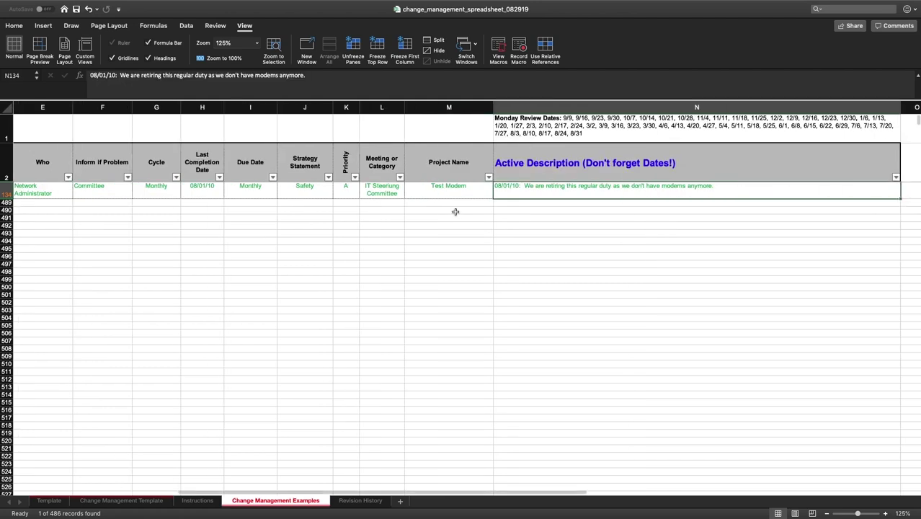
key("Left")
key("Left")
key("Left")
key("Left")
key("Left")
key("Left")
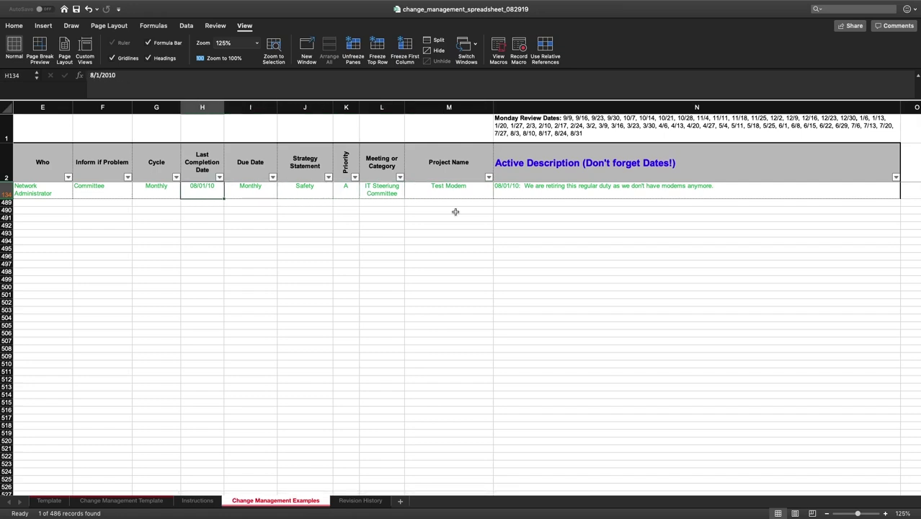
key("Right")
key("Left")
key("Left")
key("Left")
key("Left")
key("Left")
key("Left")
key("Left")
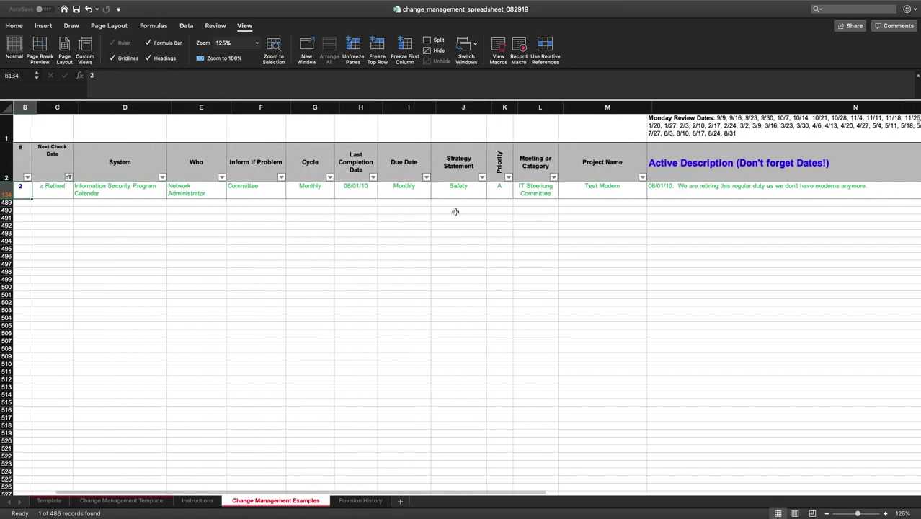
key("Right")
key("Right")
key("Right")
key("Right")
key("Right")
key("Right")
key("Right")
key("Right")
key("Right")
key("Right")
key("Right")
key("Right")
key("Left")
key("Left")
key("Left")
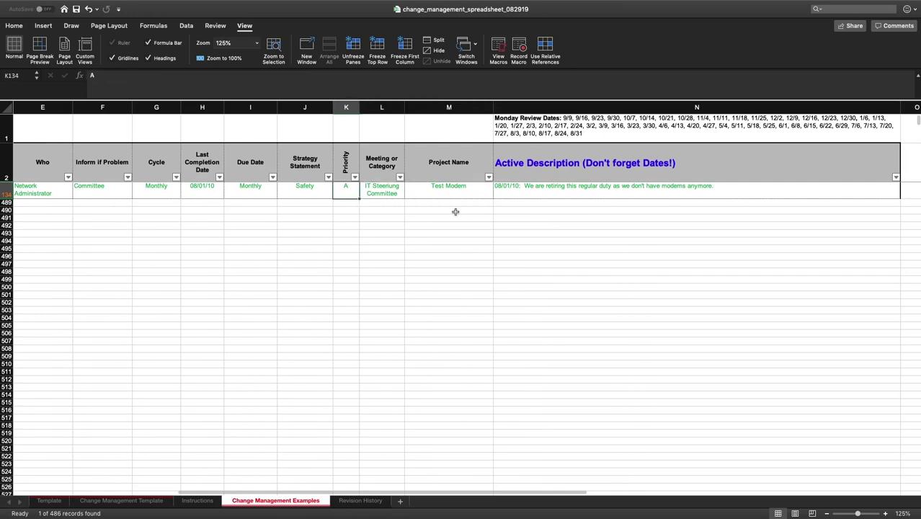
key("Left")
key("Left")
key("Left")
key("Left")
key("Left")
key("Left")
key("Left")
key("Left")
key("Left")
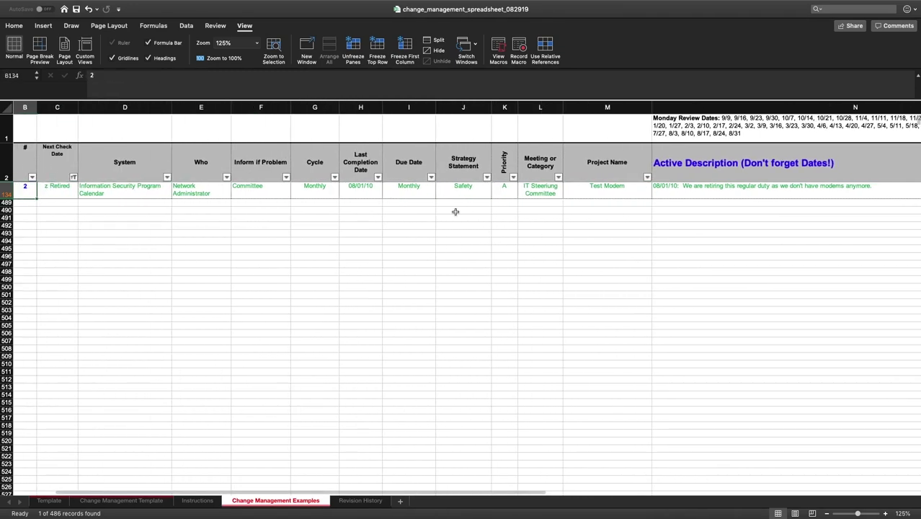
key("Right")
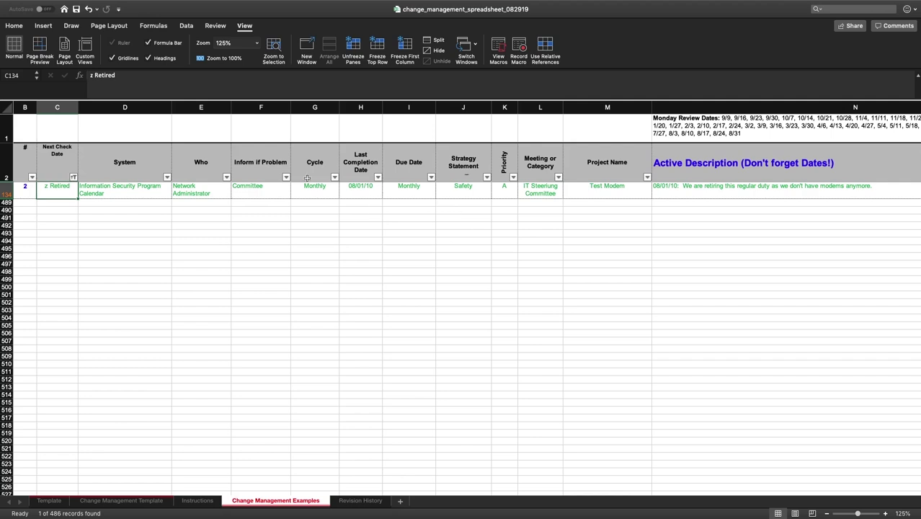
left_click(280, 195)
left_click(77, 191)
left_click(503, 189)
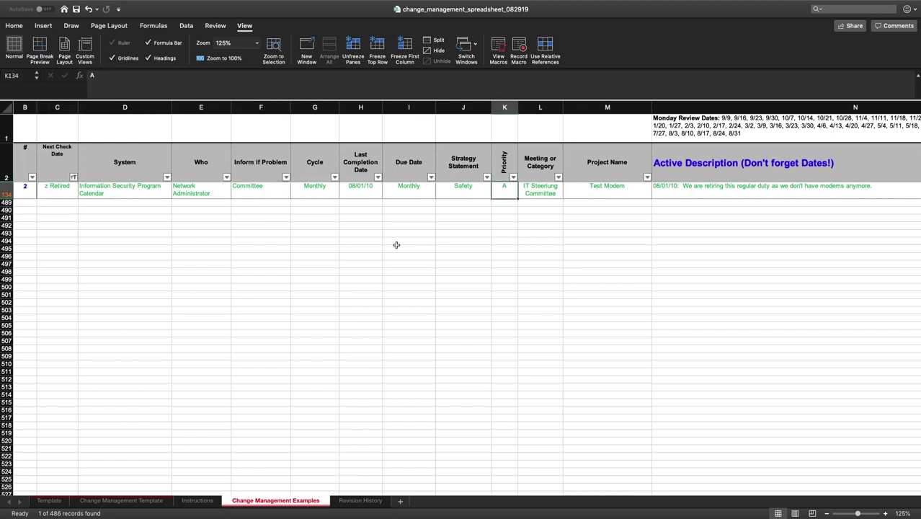
left_click(464, 201)
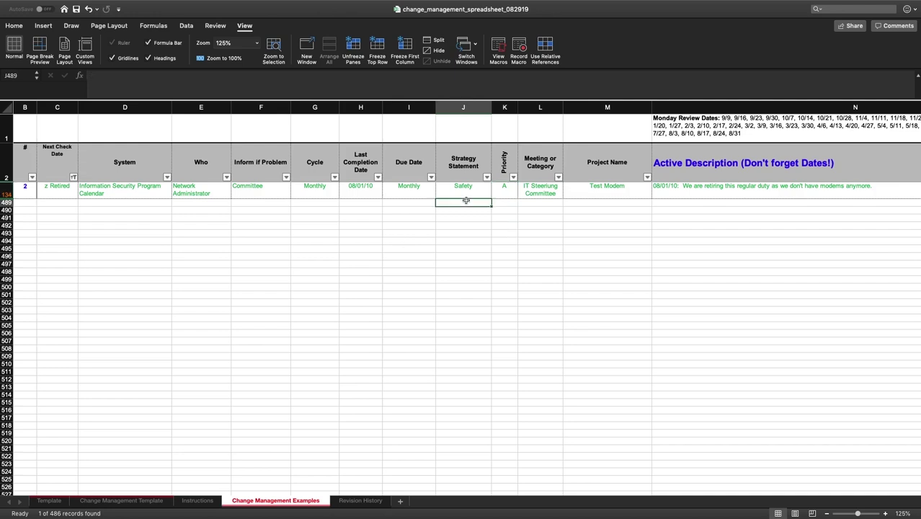
Step: Change the Next Check Date filter to show only z KISS and z Redundant records
left_click(73, 177)
left_click(114, 305)
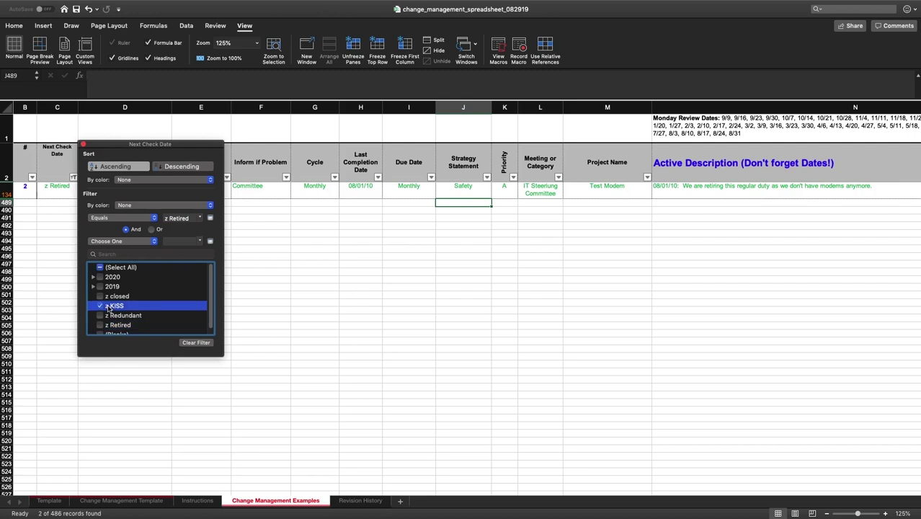
left_click(112, 316)
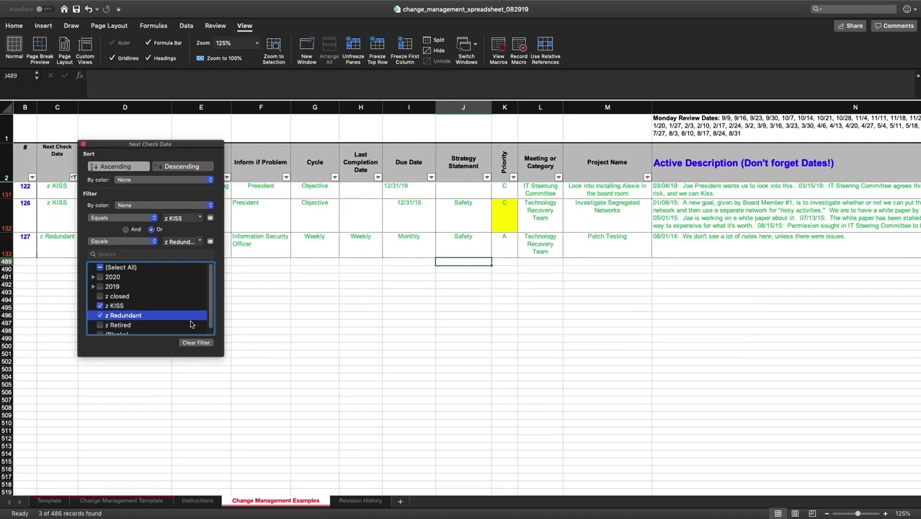
scroll(243, 238, "down", 3)
Step: Examine the z KISS task about installing Alexis in the board room, from its system and strategy statement through priority and meeting to its active description
key("Down")
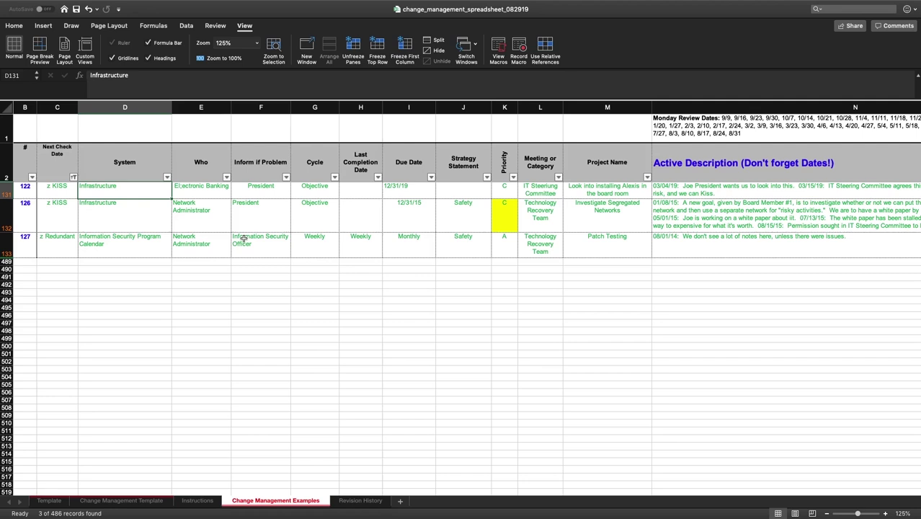
key("Right")
key("Right")
key("Right")
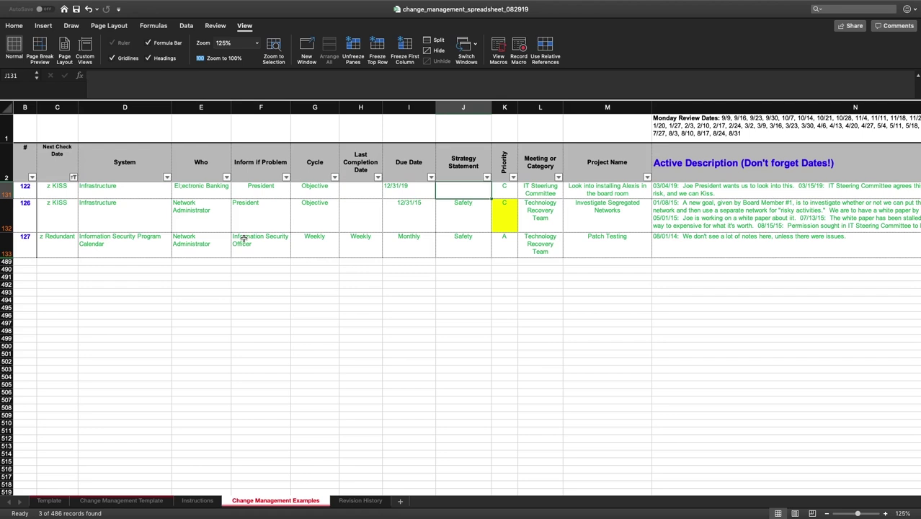
key("Right")
key("Right")
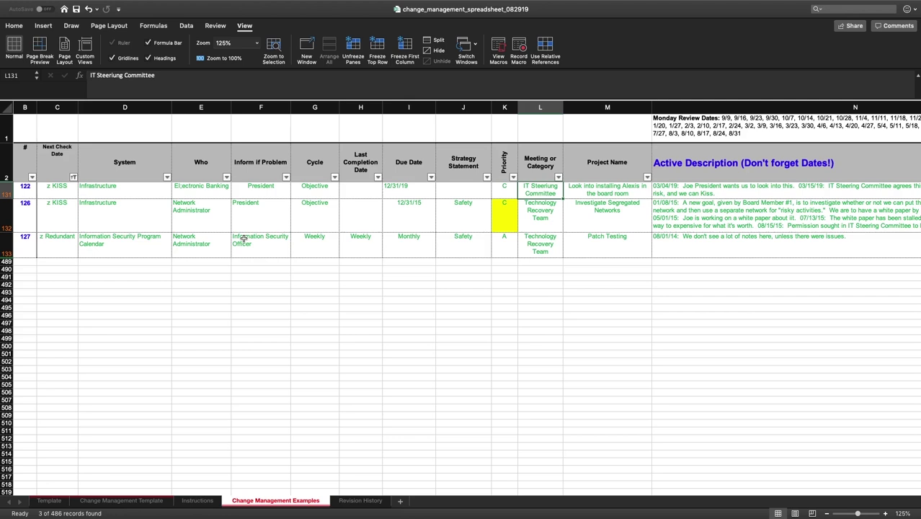
key("Left")
key("Left")
key("Right")
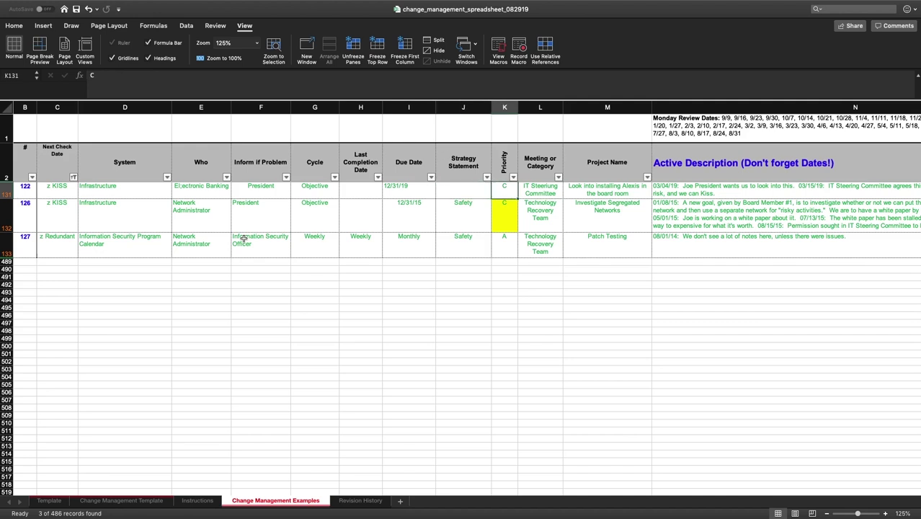
key("Right")
key("Right")
key("Right")
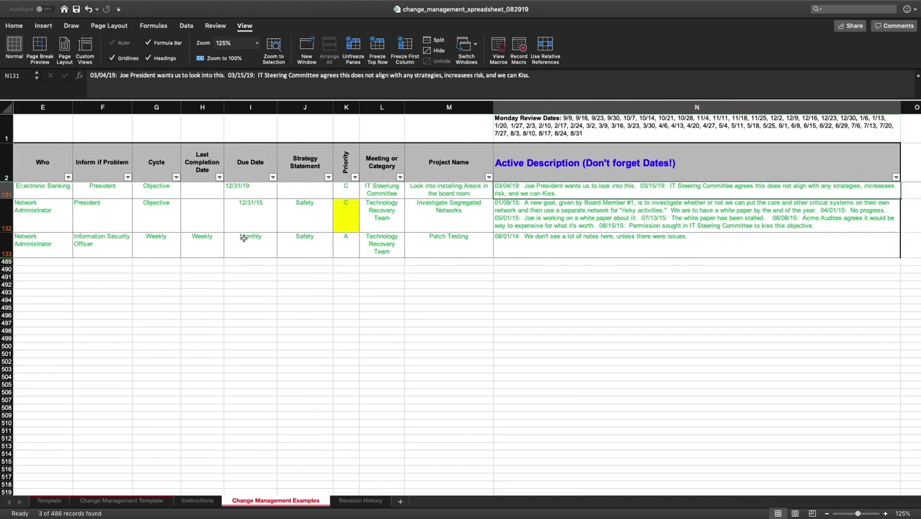
key("Left")
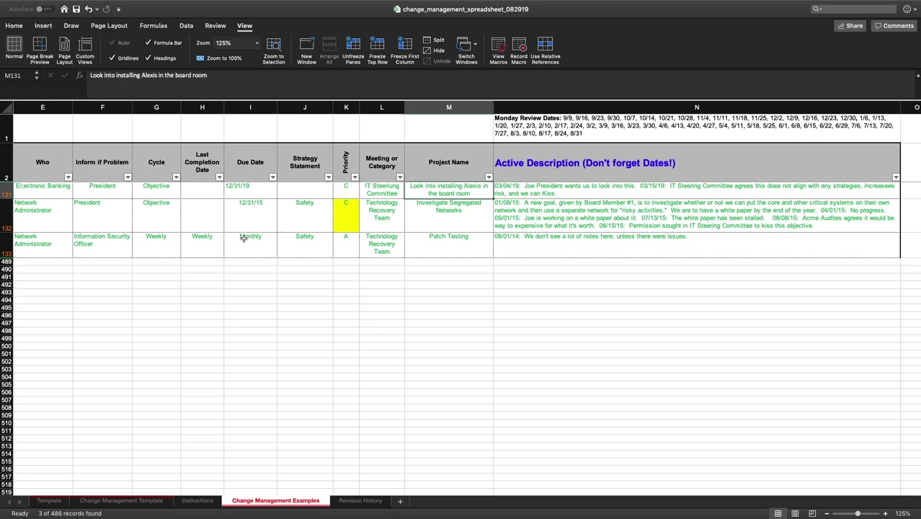
key("Right")
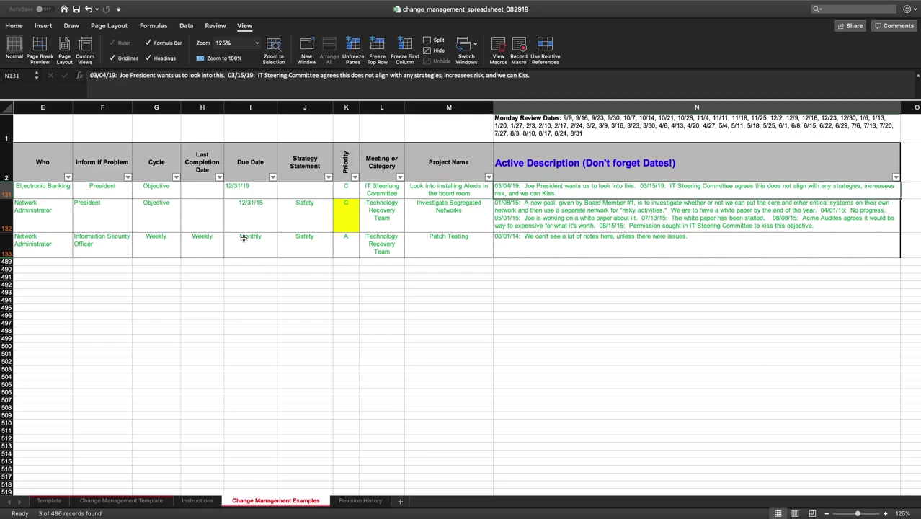
key("Left")
key("Left")
key("Right")
key("Right")
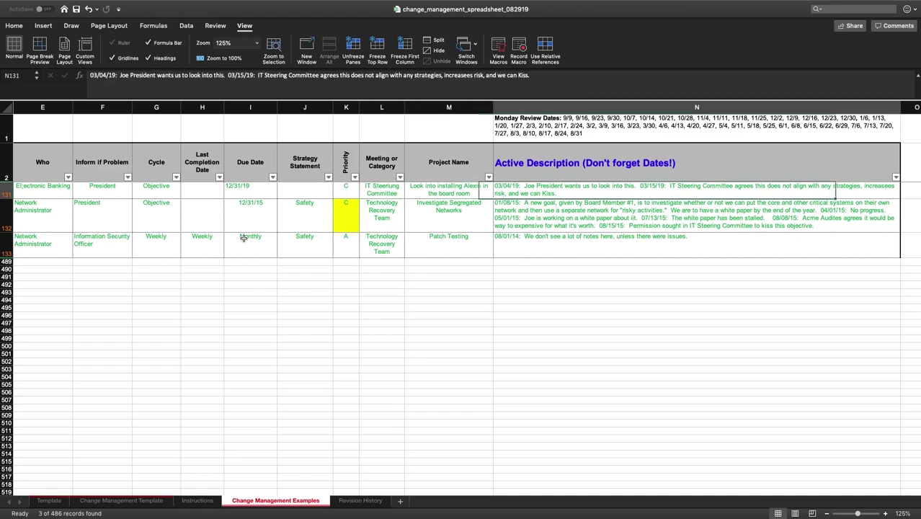
Step: Review the Alexis board room record again, checking its system, who field, next check date, meeting, project name and active description
key("Left")
key("Left")
key("Left")
key("Left")
key("Left")
key("Left")
key("Left")
key("Left")
key("Left")
key("Left")
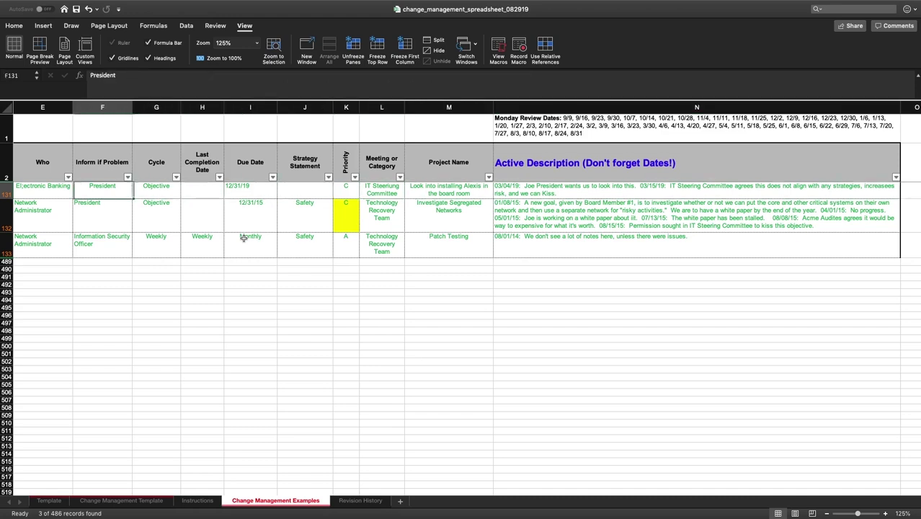
key("Left")
key("Left")
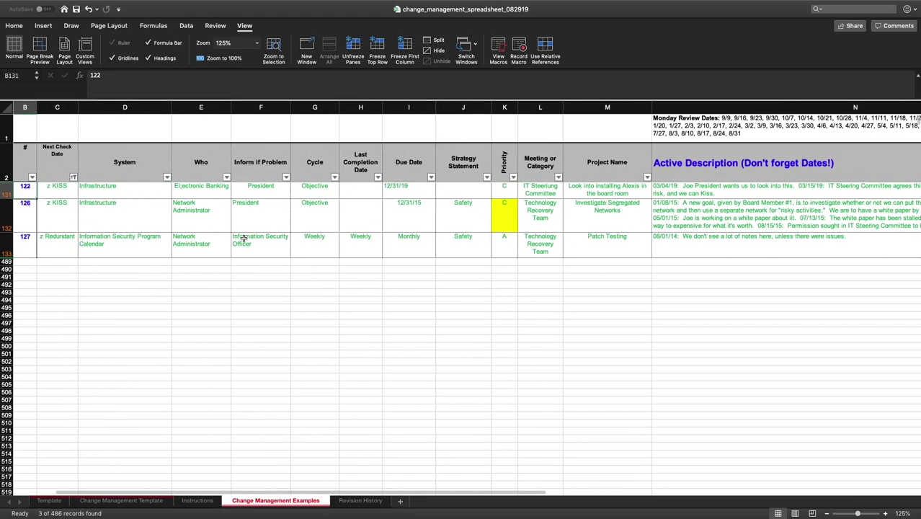
key("Right")
key("Right")
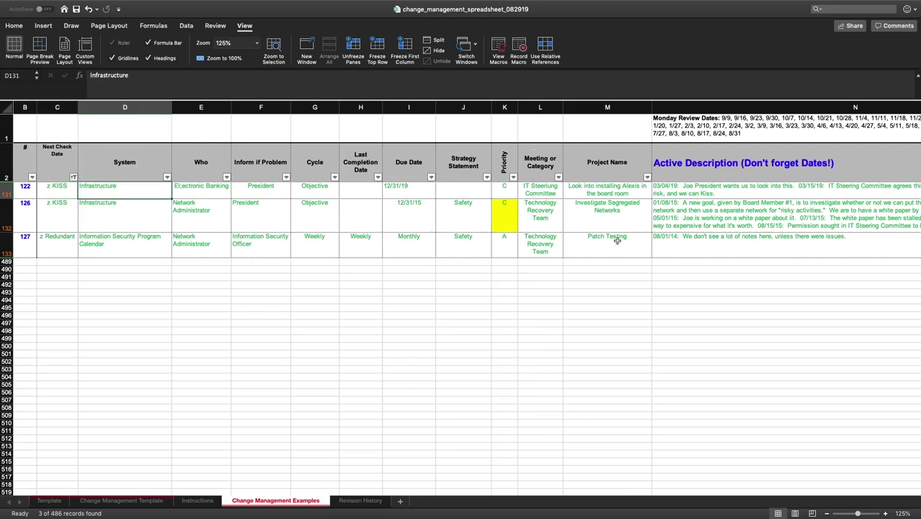
left_click(668, 186)
left_click(577, 193)
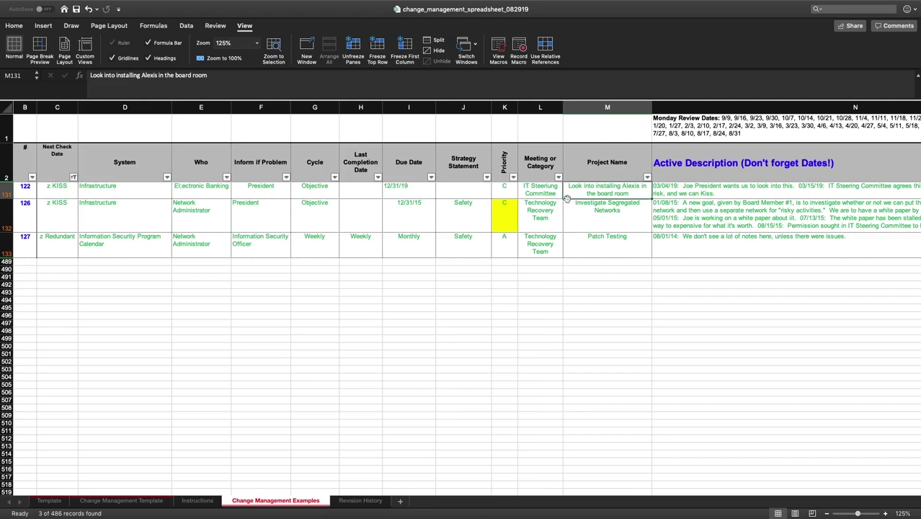
left_click(540, 188)
key("Right")
left_click(152, 190)
left_click(196, 187)
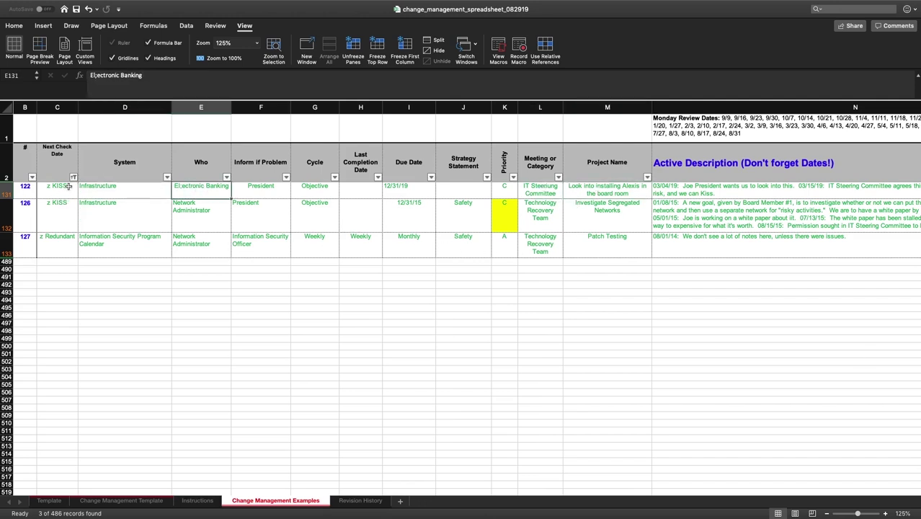
left_click(69, 188)
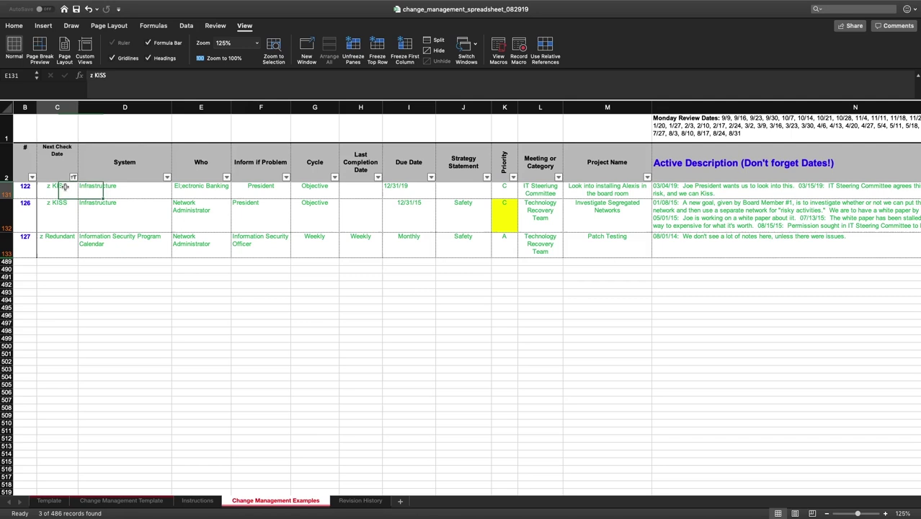
left_click(705, 192)
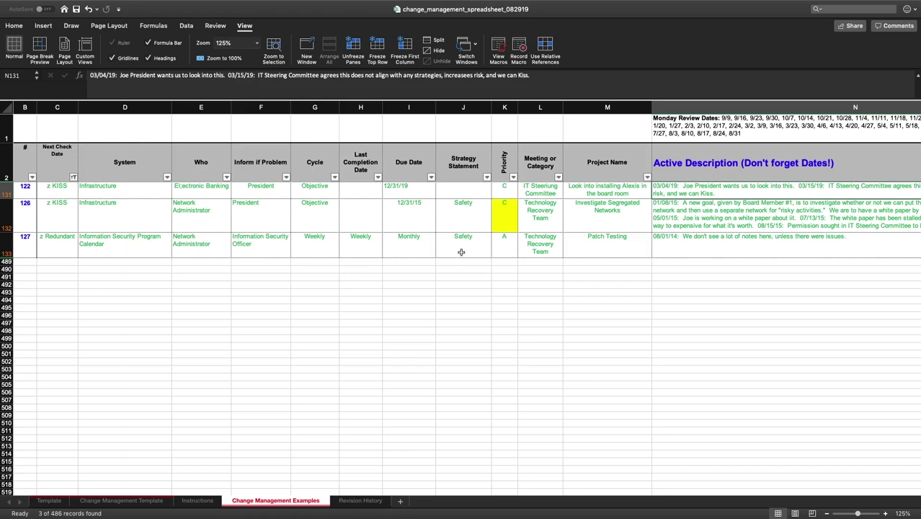
Step: Examine the completion date, project name, system and who field of the z KISS Investigate Segregated Networks task
left_click(368, 221)
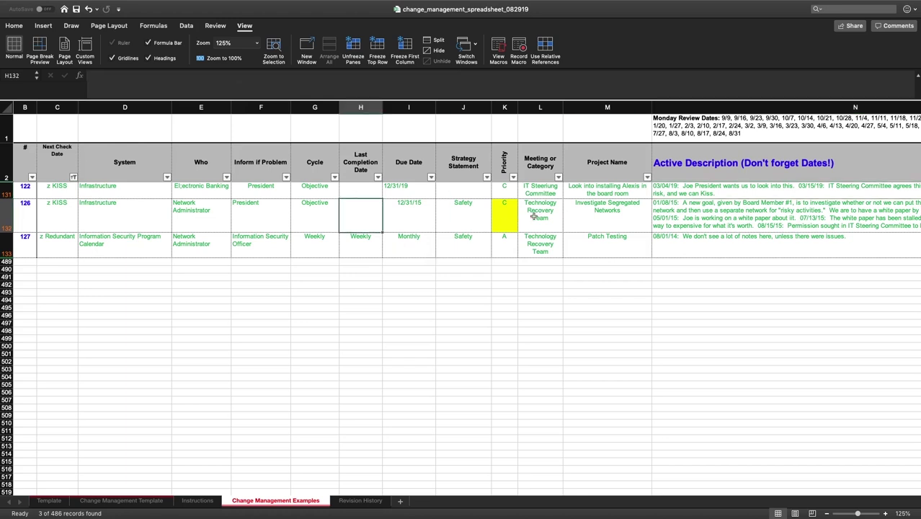
left_click(587, 217)
left_click(138, 214)
left_click(216, 214)
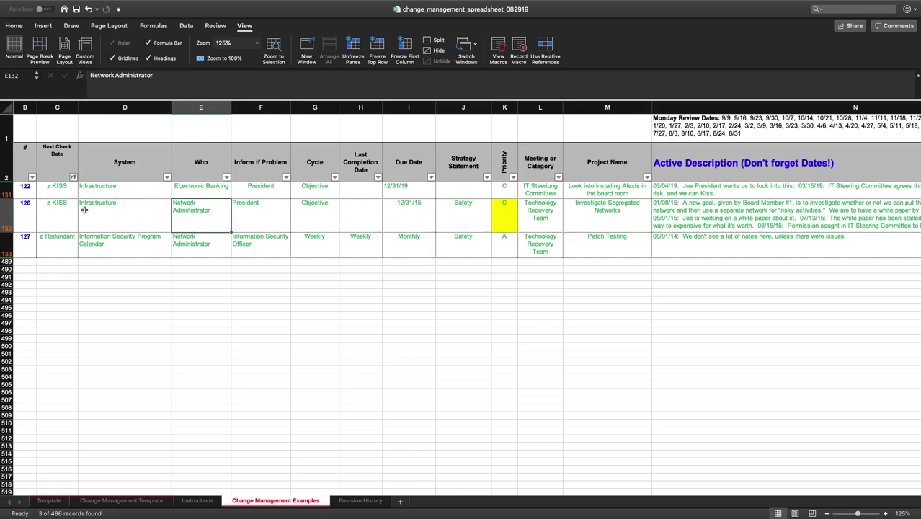
left_click(119, 219)
Step: Examine the z Redundant Patch Testing task, including its next check date, system, who and inform fields, project name and active description
left_click(63, 245)
left_click(185, 248)
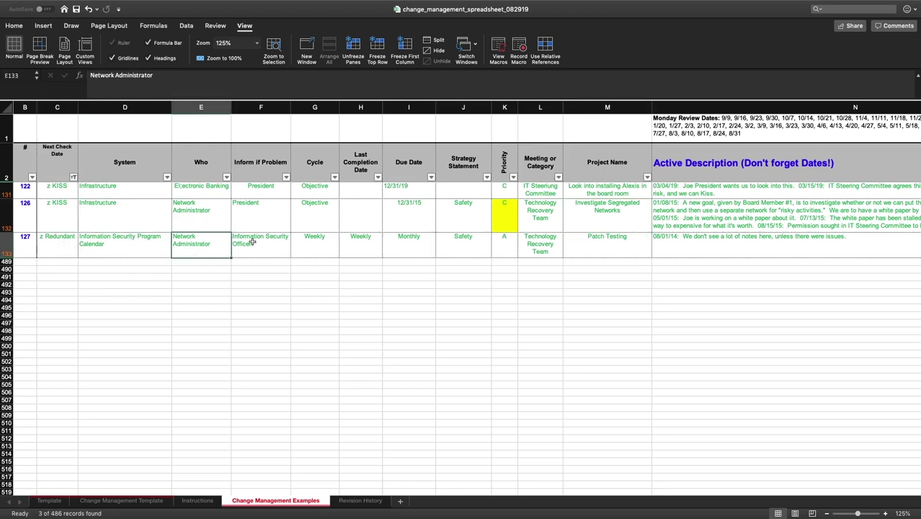
left_click(130, 249)
left_click(266, 253)
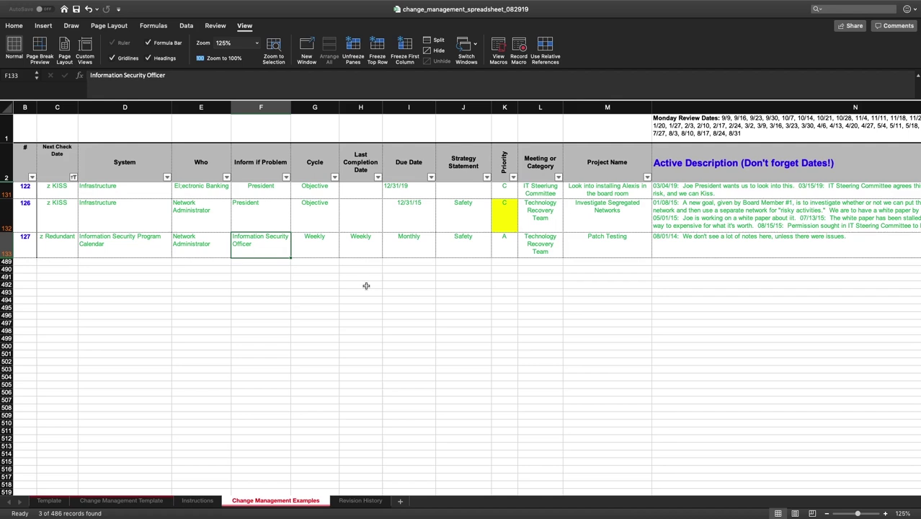
left_click(32, 238)
left_click(82, 239)
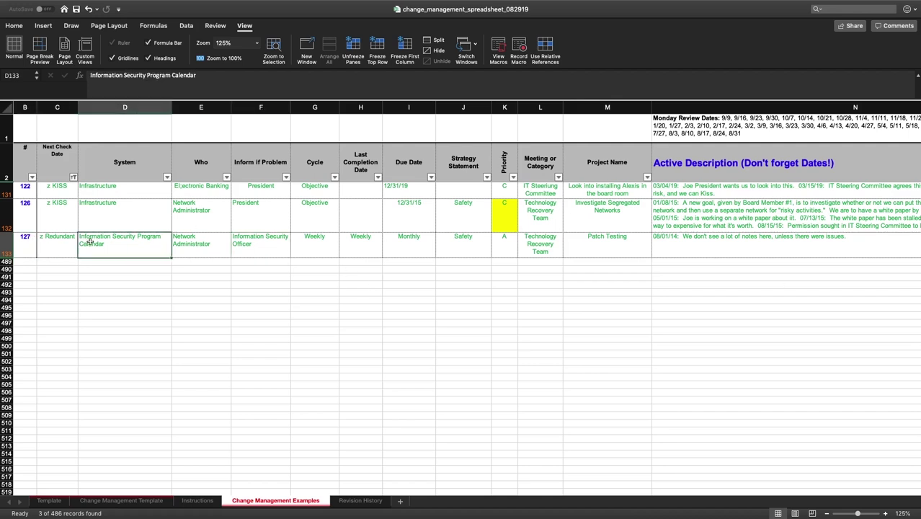
left_click(52, 240)
left_click(675, 246)
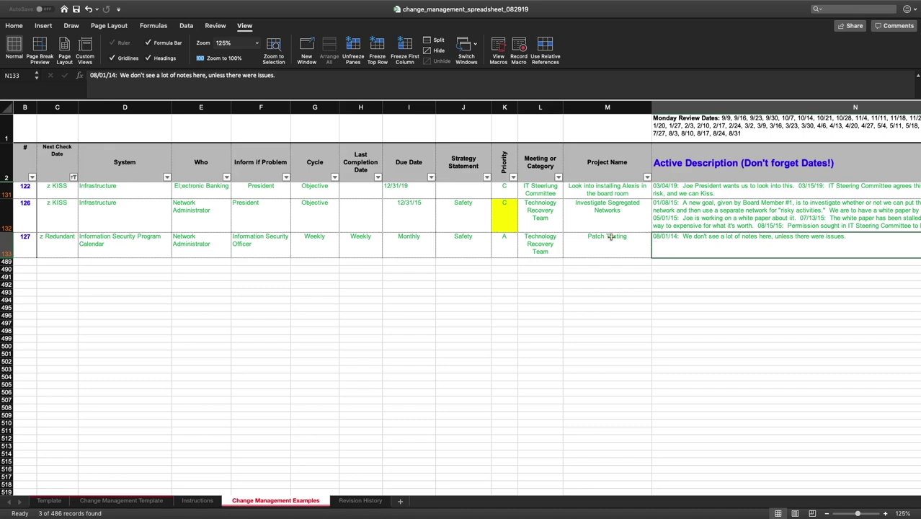
left_click(579, 244)
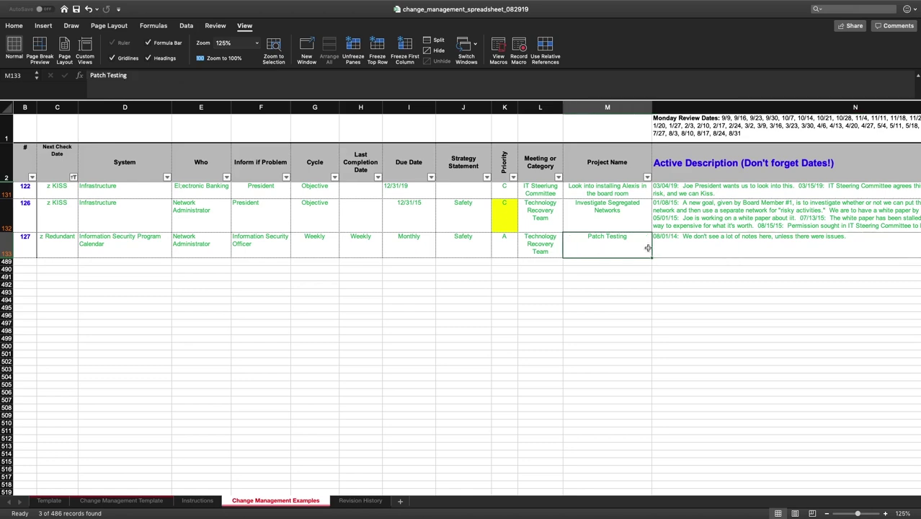
left_click(690, 242)
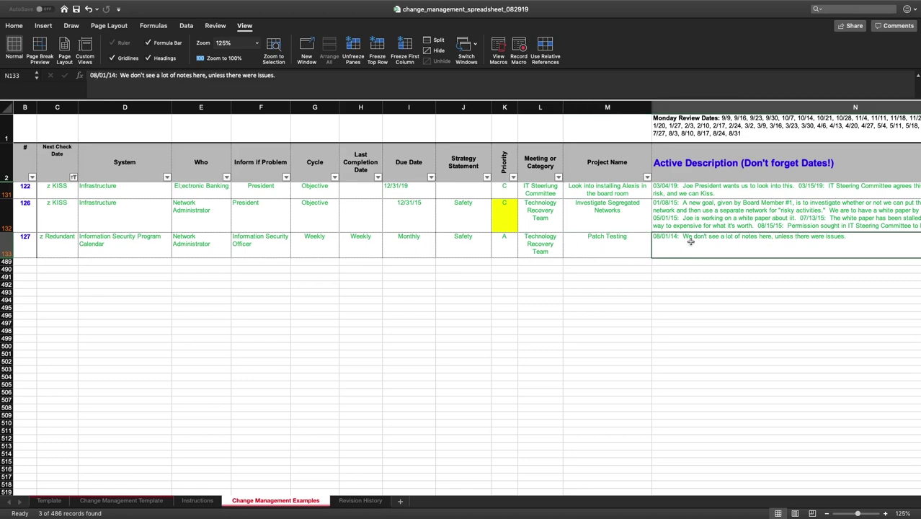
Step: Reset the Next Check Date filter to show all records and return to the first records of the Change Management Examples sheet
left_click(312, 225)
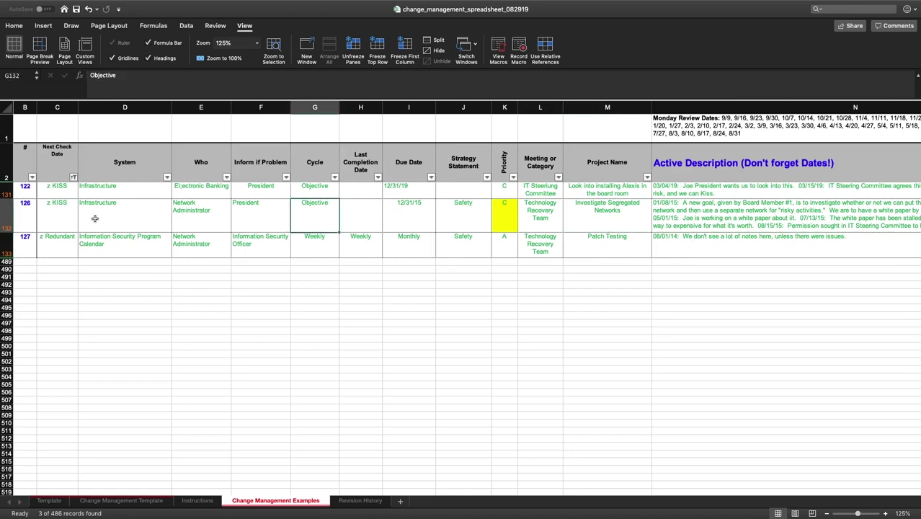
left_click(73, 179)
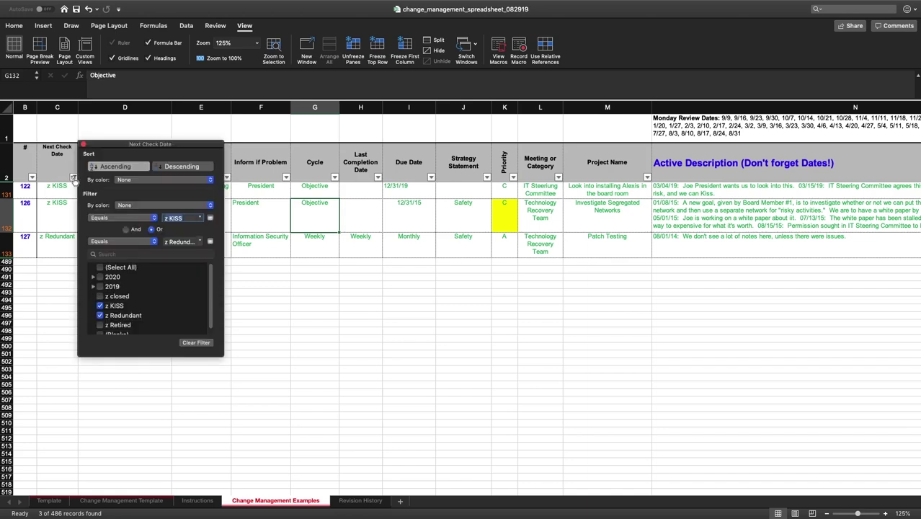
left_click(114, 265)
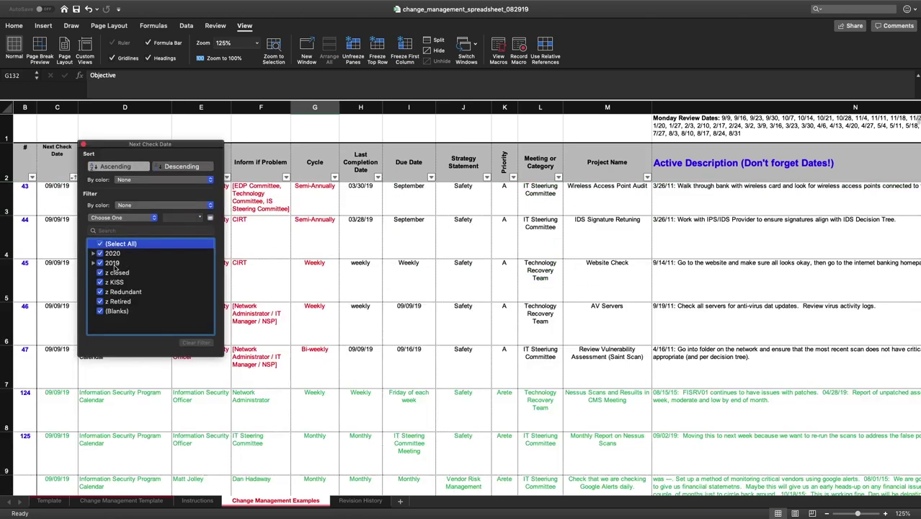
left_click(272, 197)
key("super+z")
left_click(222, 333)
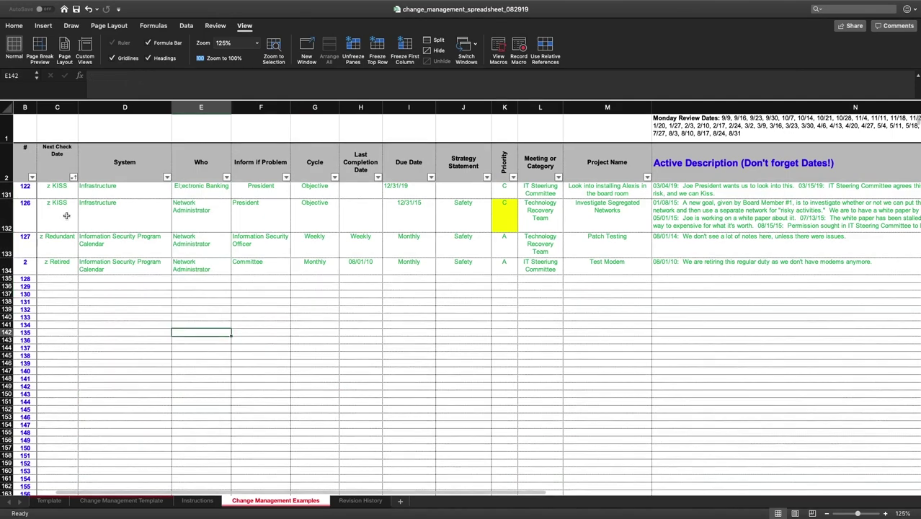
scroll(68, 212, "up", 3)
left_click(135, 156)
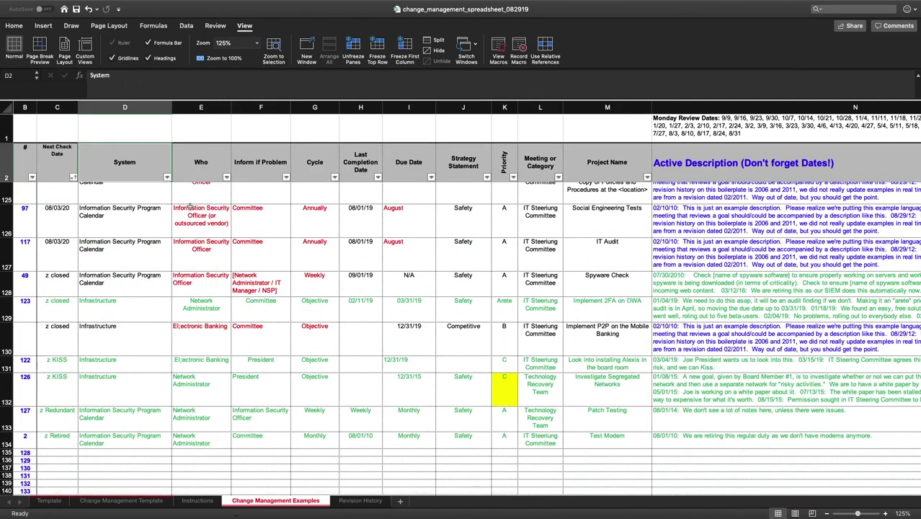
key("Down")
key("Down")
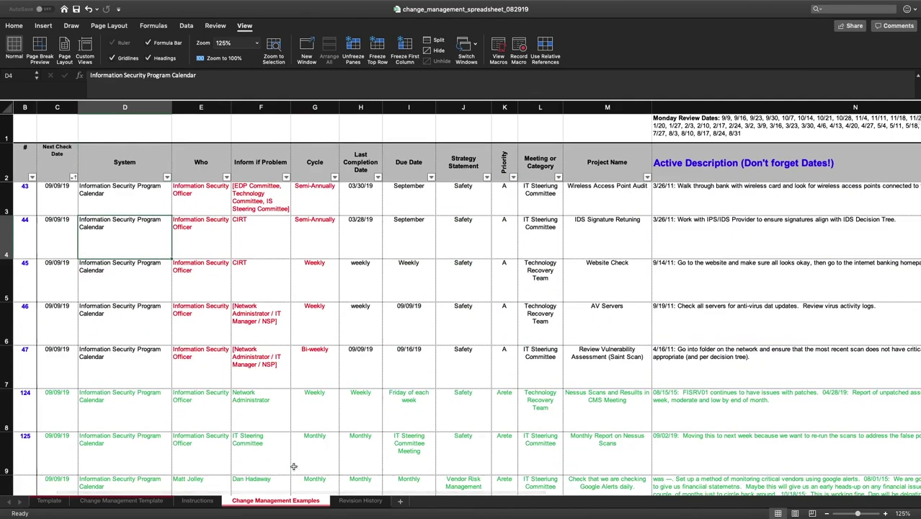
Step: Read the rule about the check date, number 5, on the Instructions sheet
left_click(197, 500)
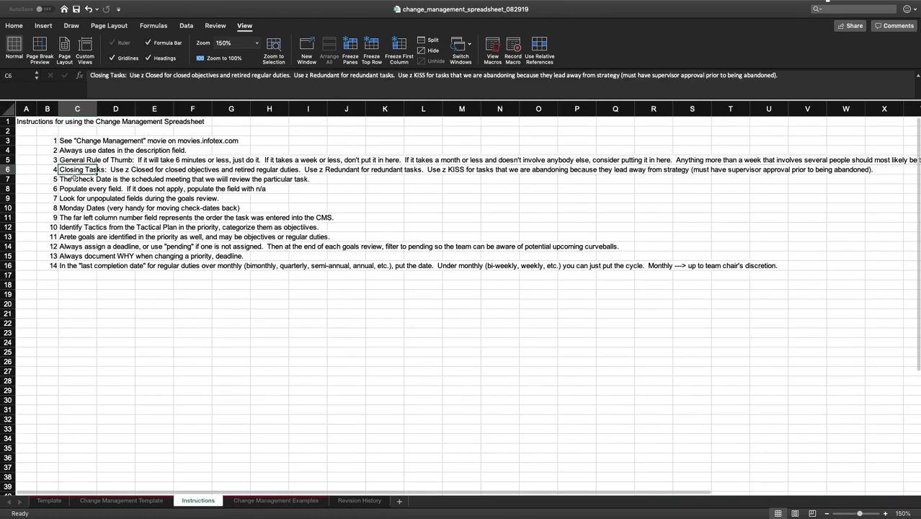
key("Down")
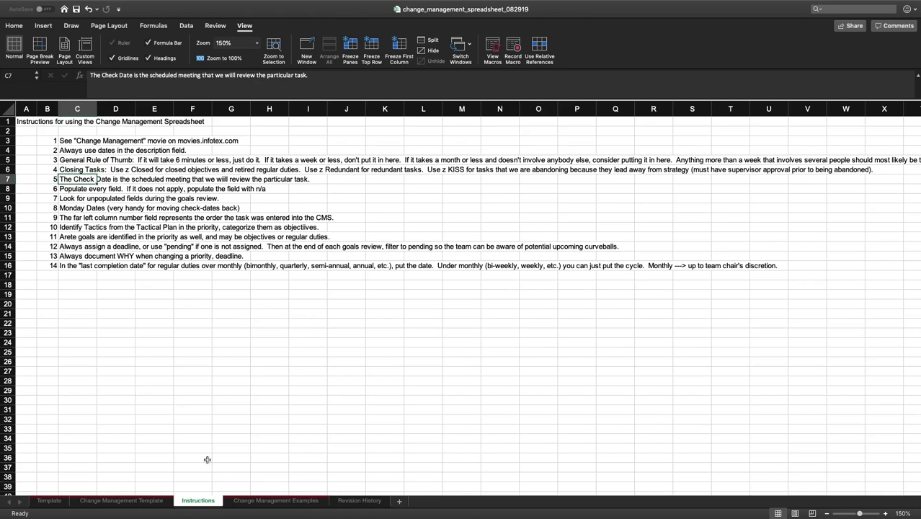
Step: Look at the Change Management Template sheet, return to Change Management Examples and examine the Website Check project
left_click(155, 500)
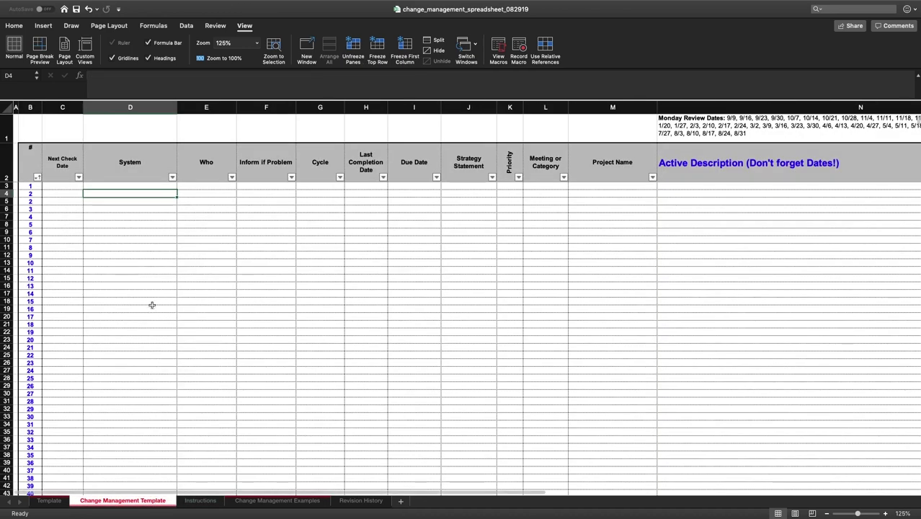
left_click(277, 500)
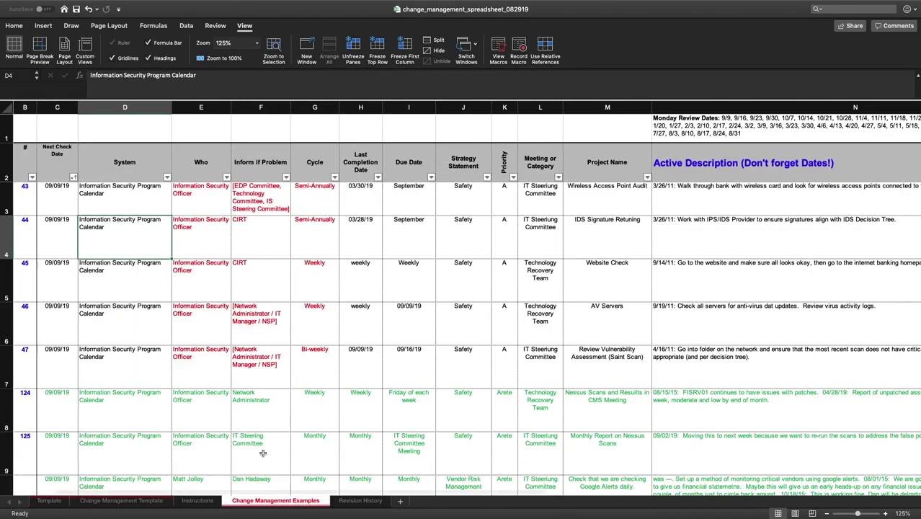
left_click(122, 280)
left_click(615, 275)
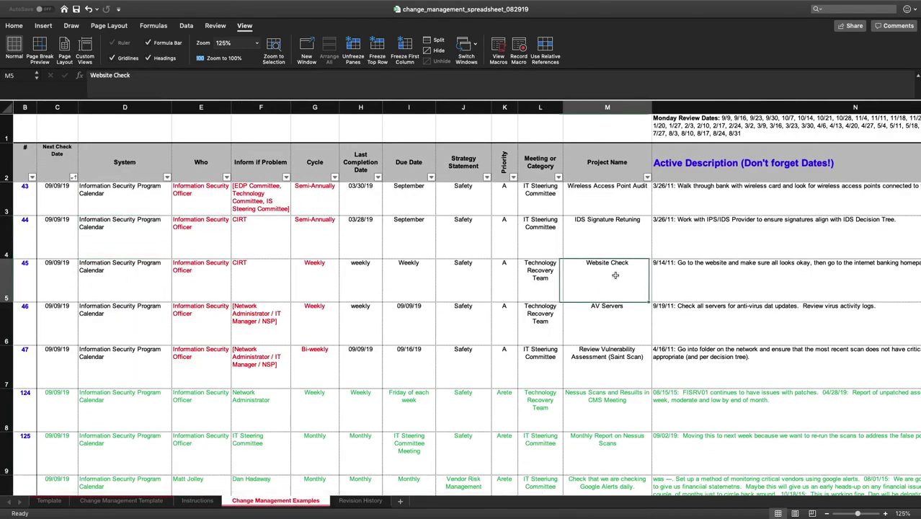
left_click(629, 314)
left_click(648, 292)
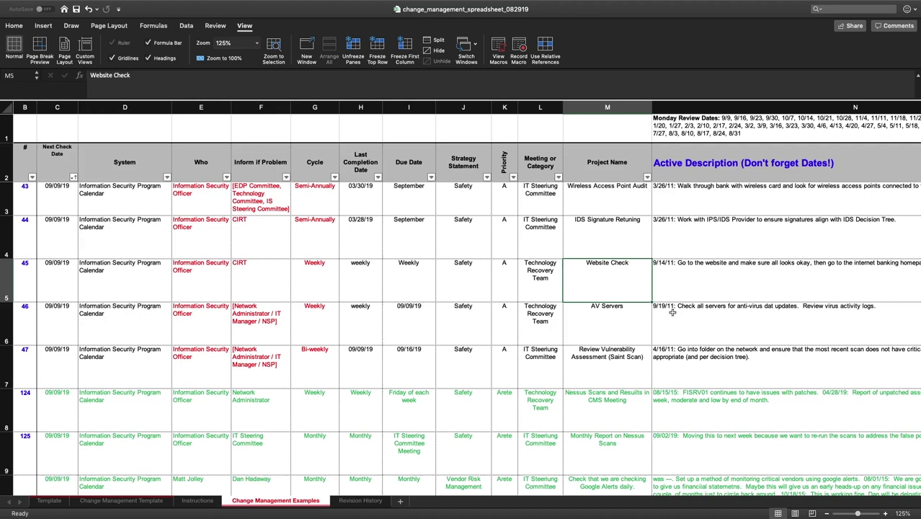
Step: Set the cycle of the Website Check task to Annually
key("Left")
key("Left")
key("Left")
key("Left")
key("Left")
key("Left")
key("Left")
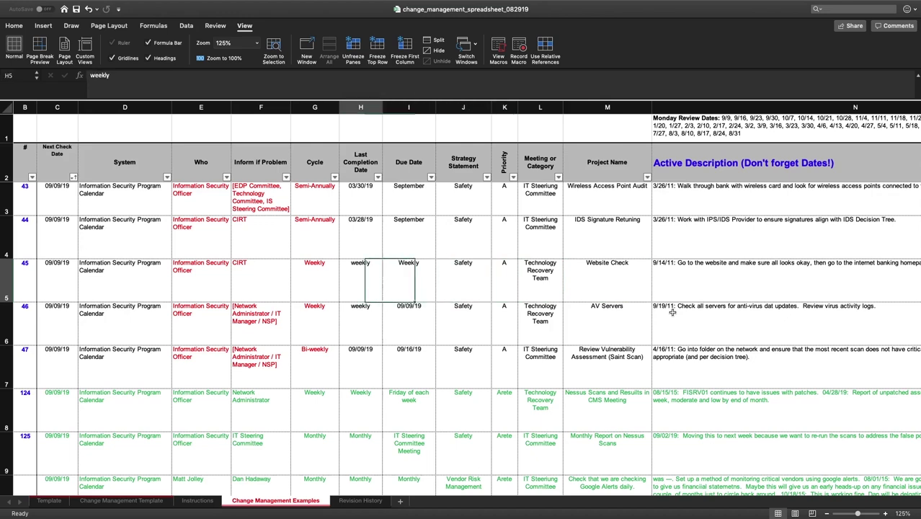
key("Right")
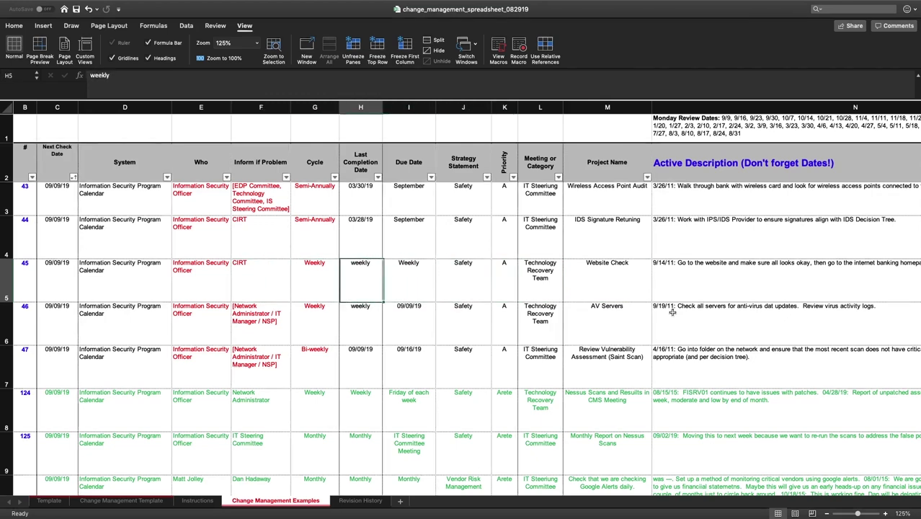
type("Annually")
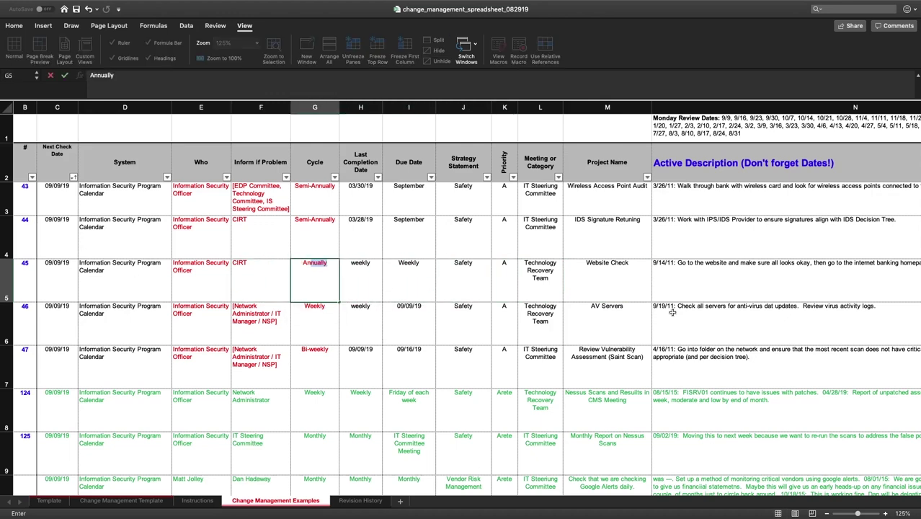
key("Return")
key("Up")
Step: Assign the Website Check task to "Marketing Person" as the one responsible
key("Left")
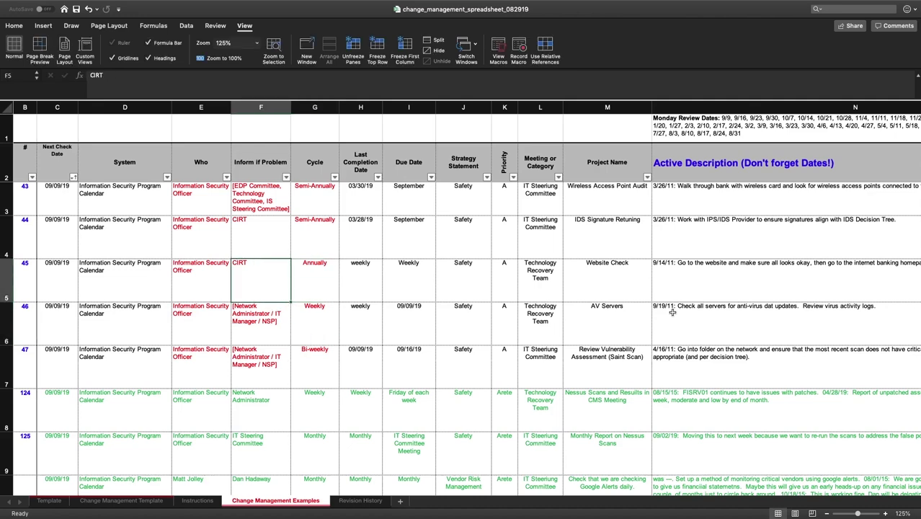
key("Left")
key("Right")
key("Left")
type("Marketer")
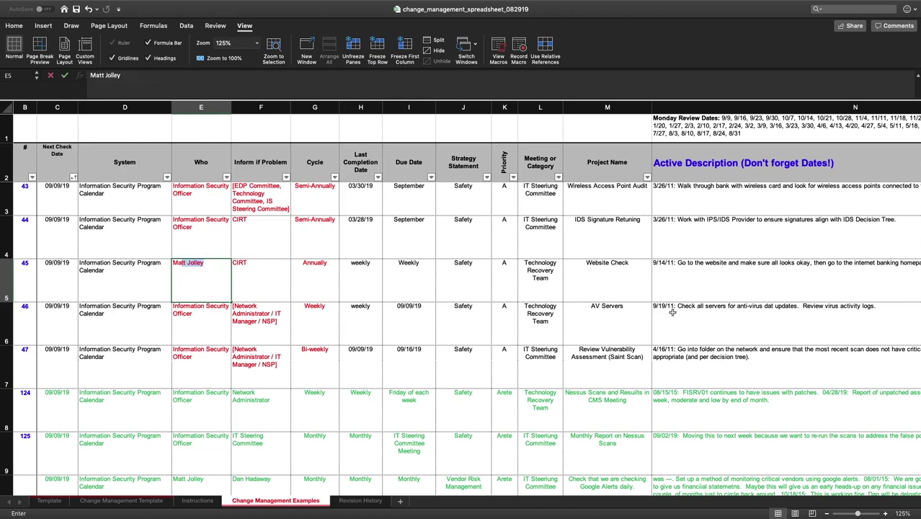
key("BackSpace")
key("BackSpace")
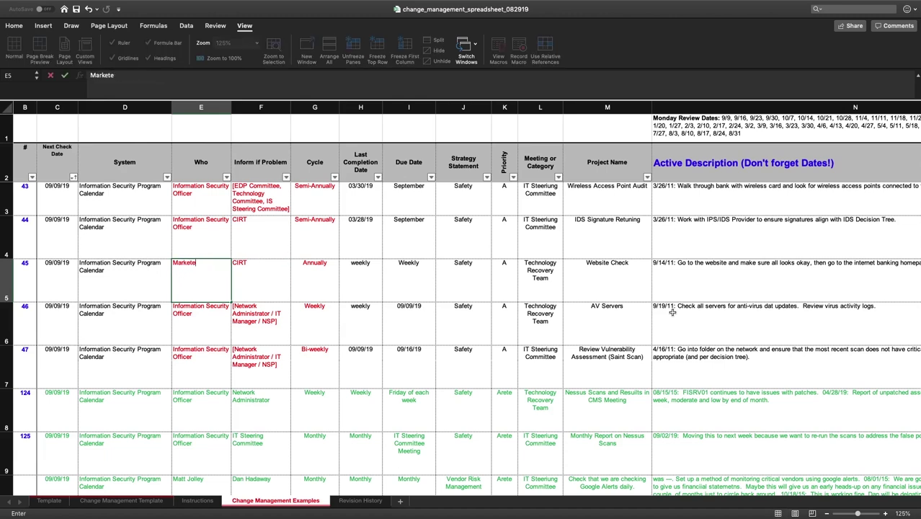
type("ing PErson")
key("Return")
key("Up")
Step: Set IT Steering Committee as the party to inform if the Website Check has a problem
key("Right")
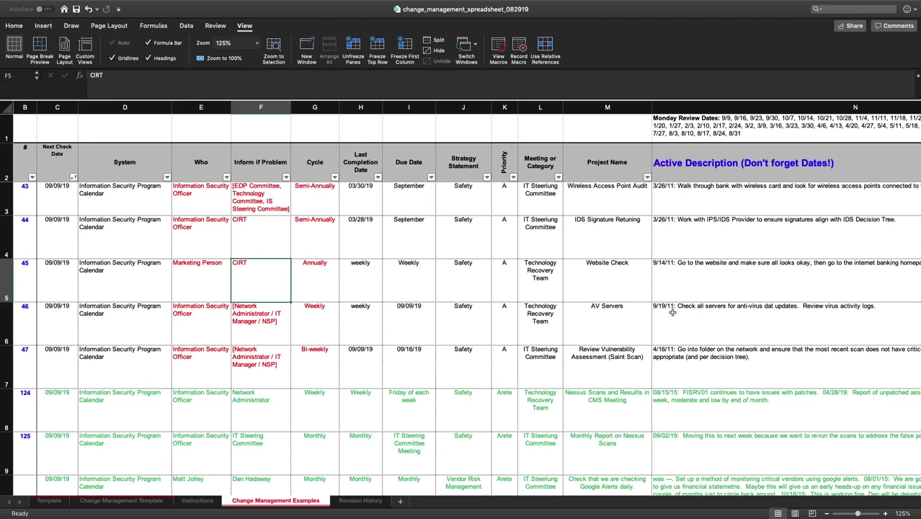
type("IT Steering Committee")
key("Return")
key("Up")
Step: Examine the Website Check record from its next check date across to its active description and back to its strategy statement
key("Left")
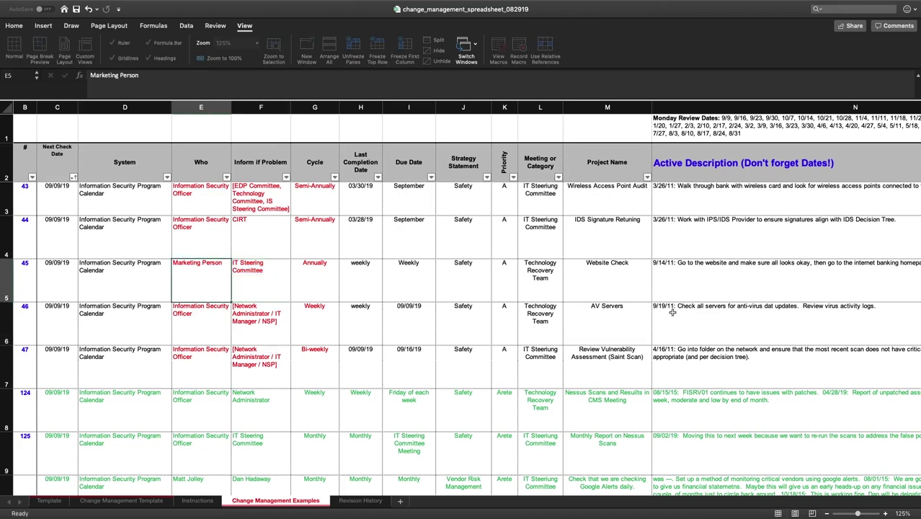
key("Left")
key("Left")
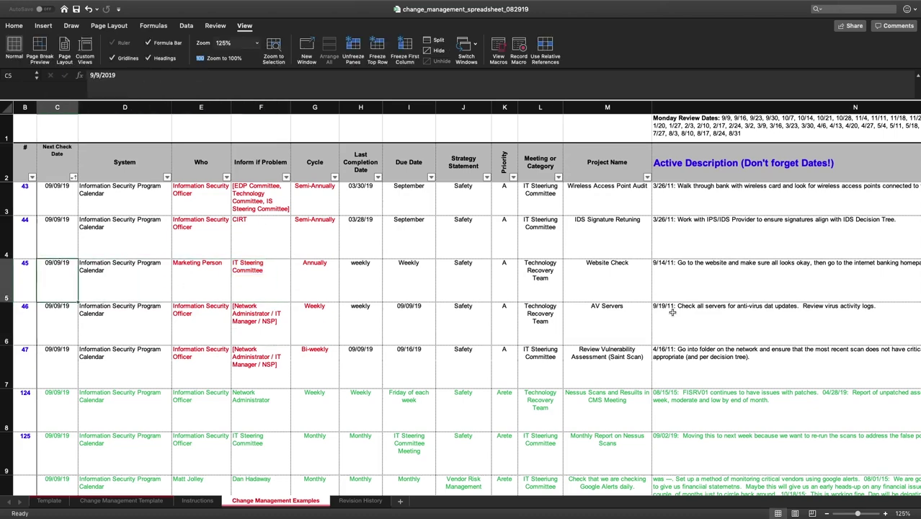
key("Right")
key("Right")
key("Right")
key("Right")
key("Right")
key("Right")
key("Right")
key("Right")
key("Right")
key("Right")
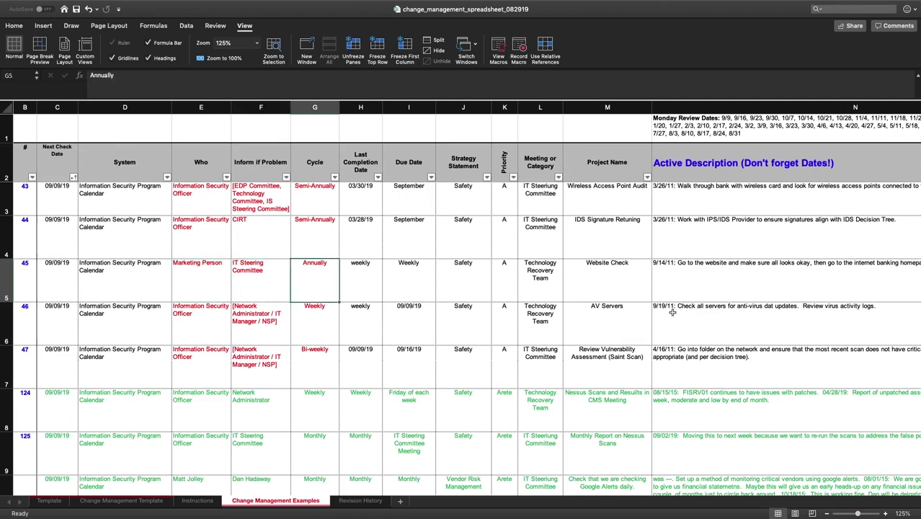
key("Right")
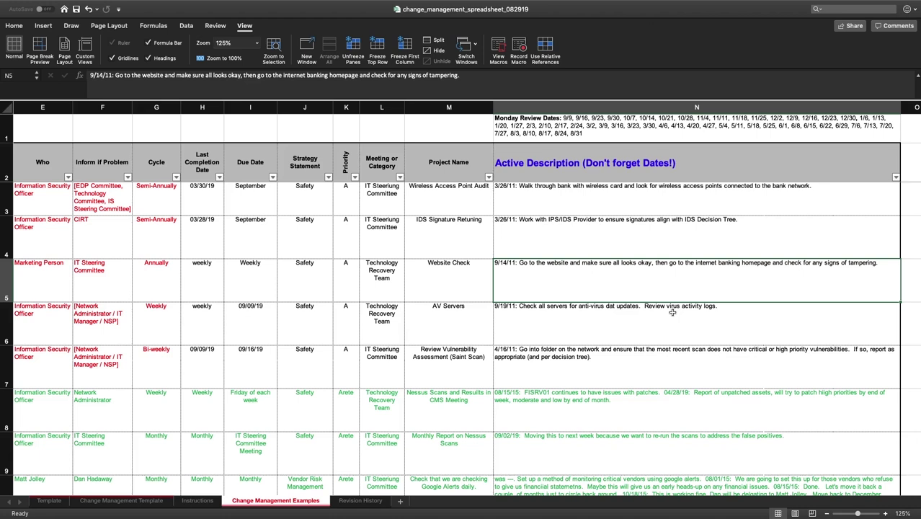
key("Left")
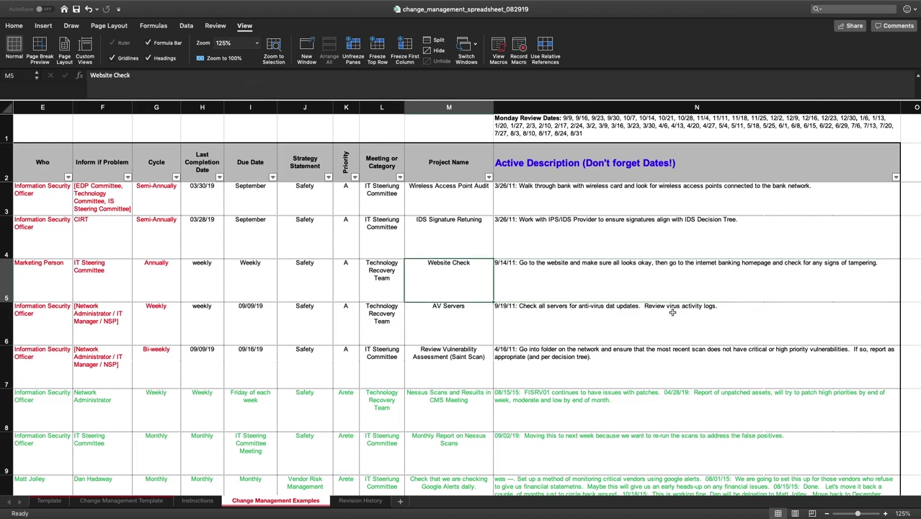
key("Left")
key("Left")
key("Left")
key("Left")
key("Left")
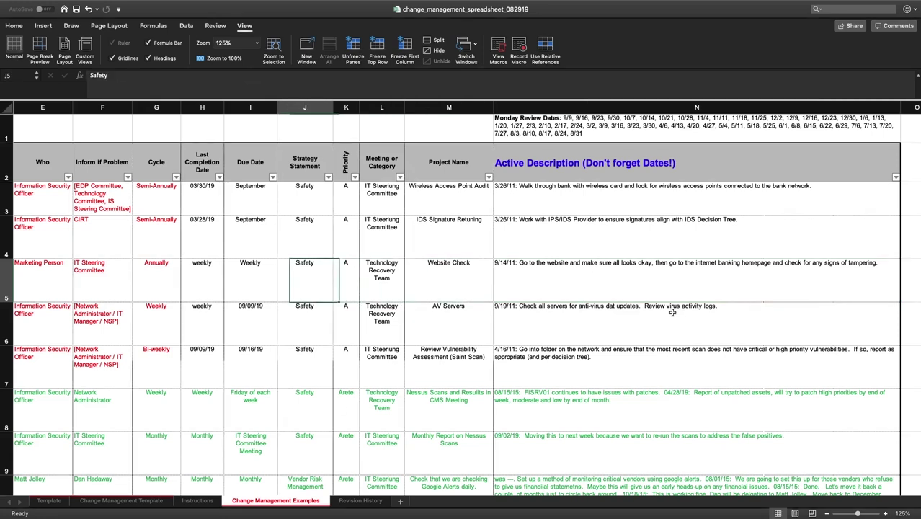
Step: Append "09/09/19: We're adding checking aliases to the process (movies.infotex.com, webinars.infotex.com)" to the Website Check active description
key("Right")
key("Right")
key("Right")
key("Right")
key("Right")
key("Right")
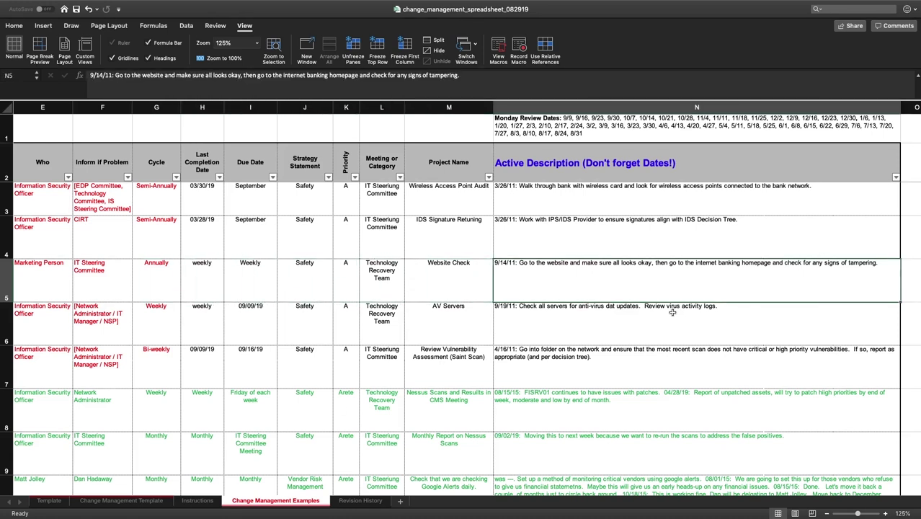
key("F2")
type("09/")
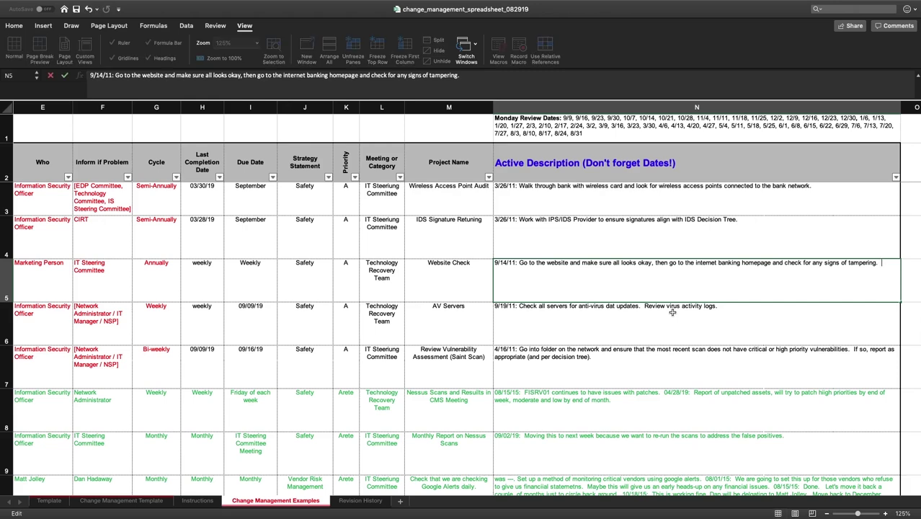
type("09/19:  We're a")
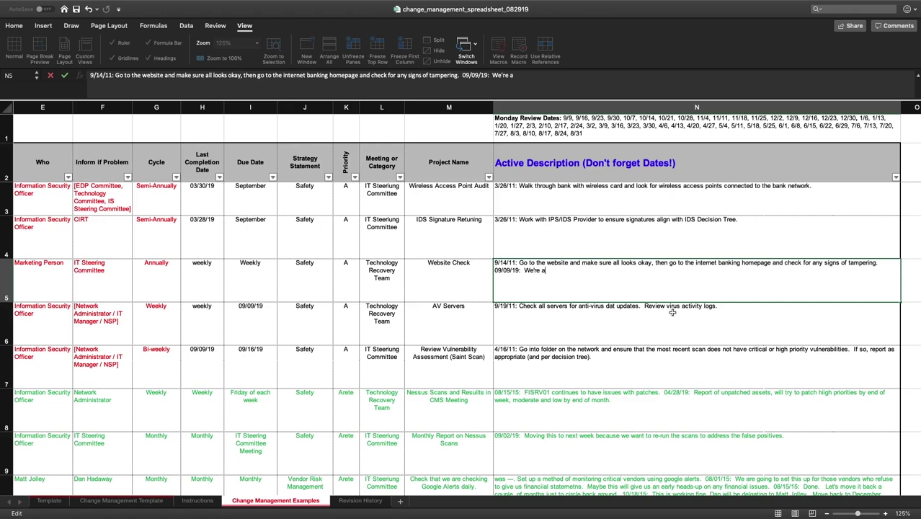
type("dding checking aliases")
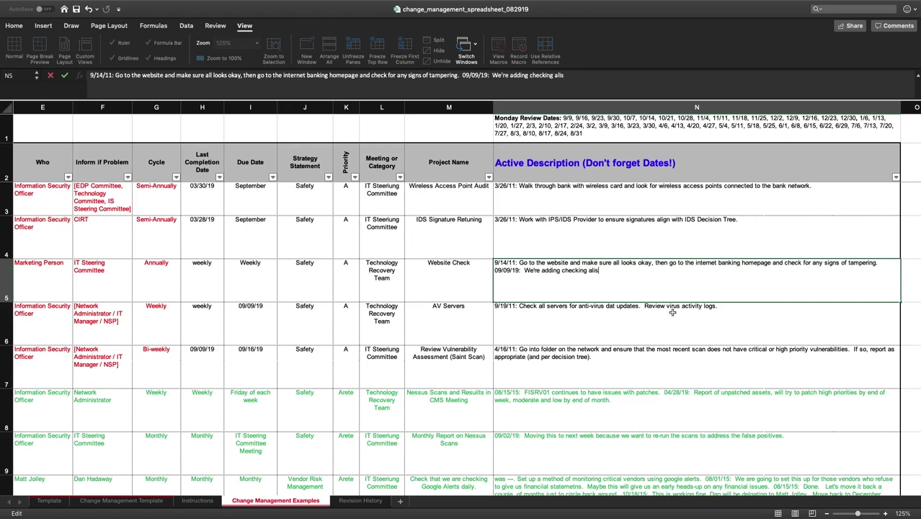
type(" to the process (movie.info")
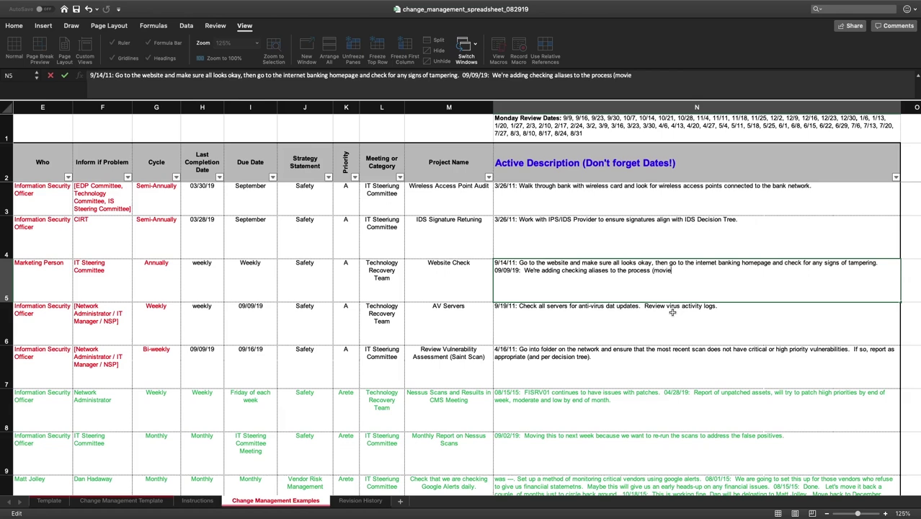
key("BackSpace")
key("BackSpace")
type("s.infotex.com, webinars.infote")
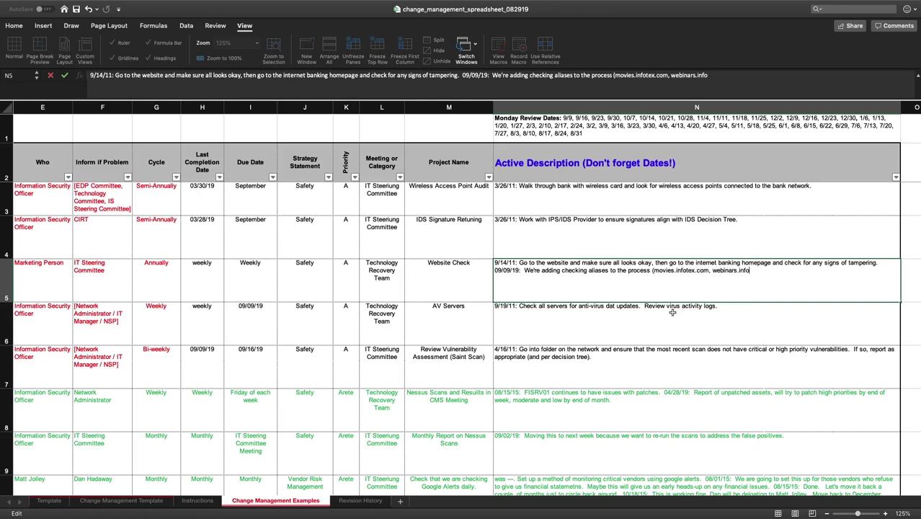
type("x.com)")
key("Return")
key("Up")
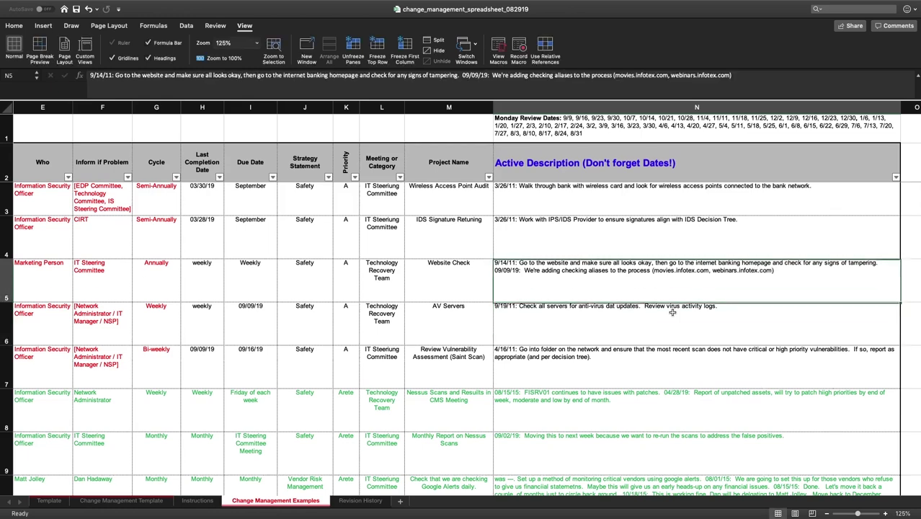
Step: Examine the Website Check record's next check date, assignment, cycle and last completion date
key("Left")
key("Left")
key("Left")
key("Left")
key("Left")
key("Left")
key("Left")
key("Left")
key("Left")
key("Left")
key("Left")
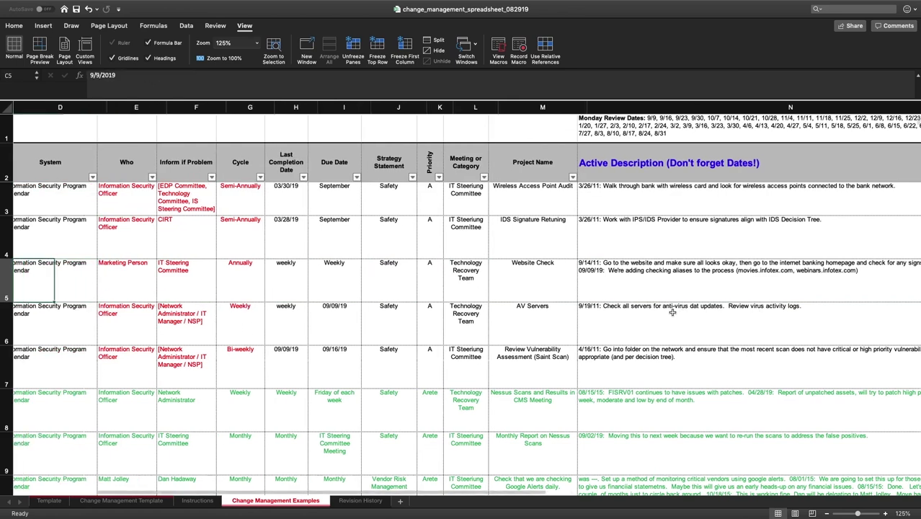
key("Right")
key("Right")
key("Right")
key("Right")
key("Right")
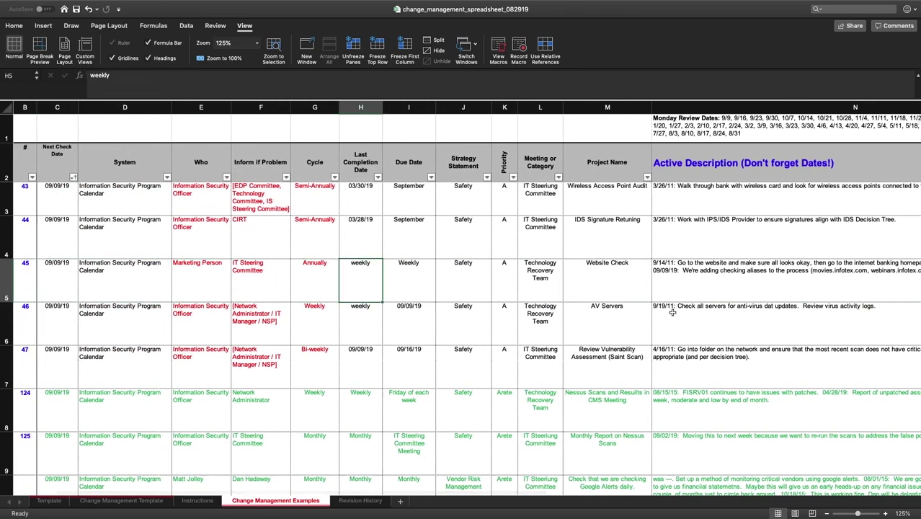
Step: Set the due date of the Website Check task to July
key("Left")
key("Right")
key("Right")
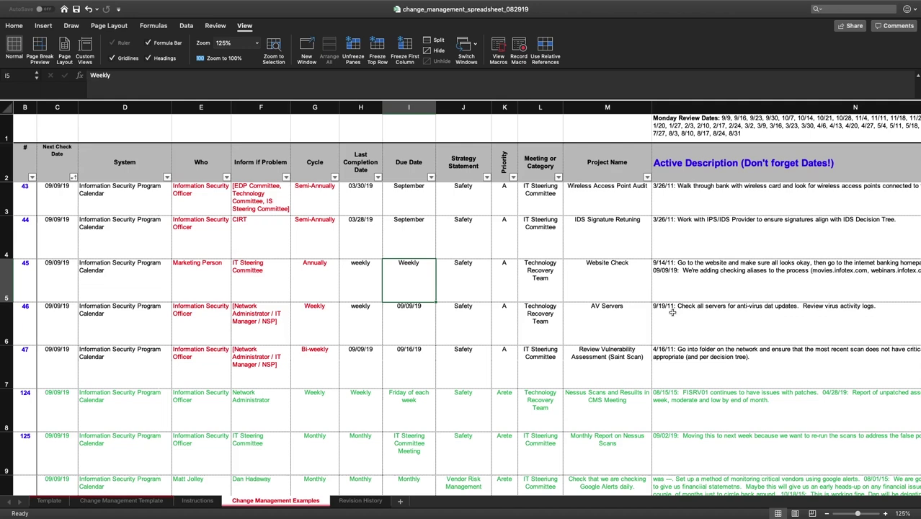
type("July")
key("Left")
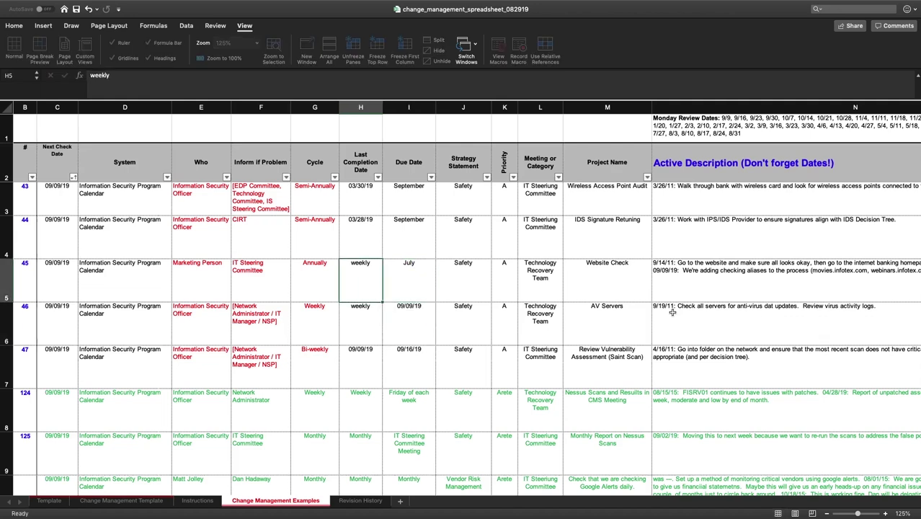
Step: Set the due date of the Website Check task to August
key("Right")
key("Left")
key("Left")
key("Right")
key("Right")
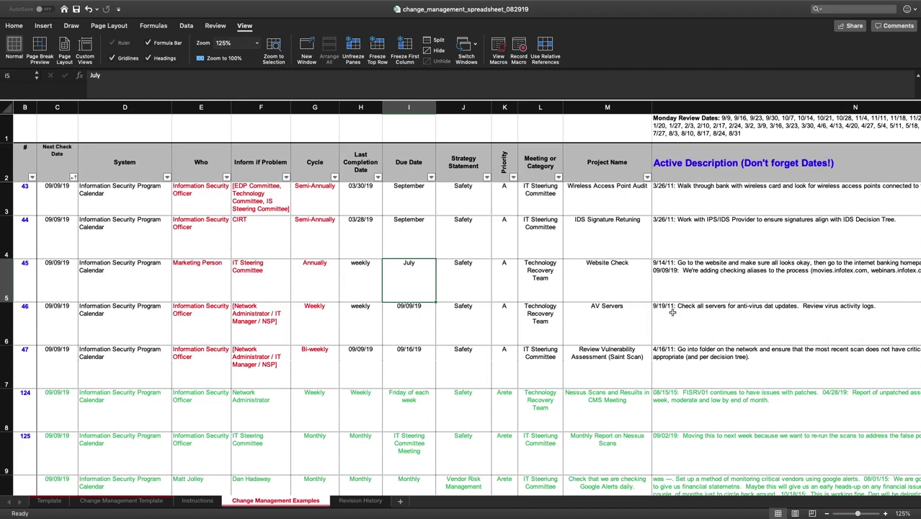
type("August")
key("Return")
key("Up")
Step: Look back across the Website Check record from its due date to its next check date
key("Left")
key("Left")
key("Left")
key("Left")
key("Left")
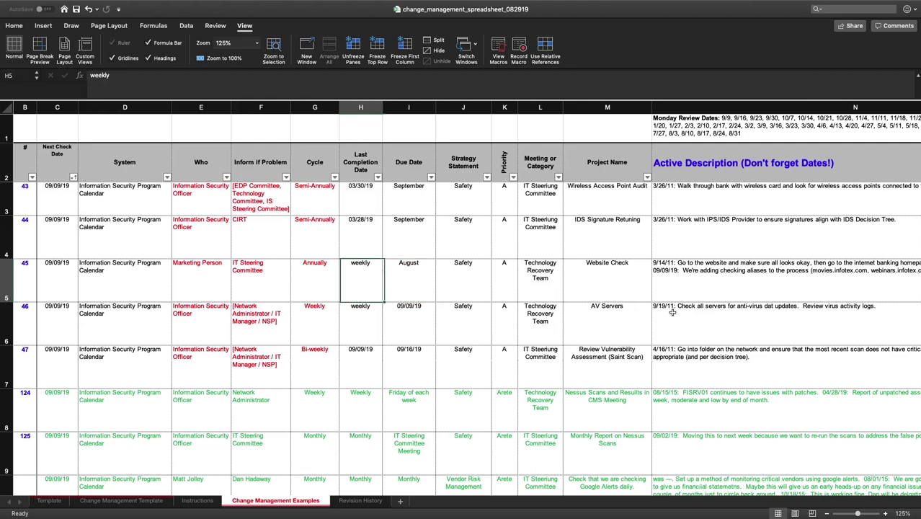
key("Left")
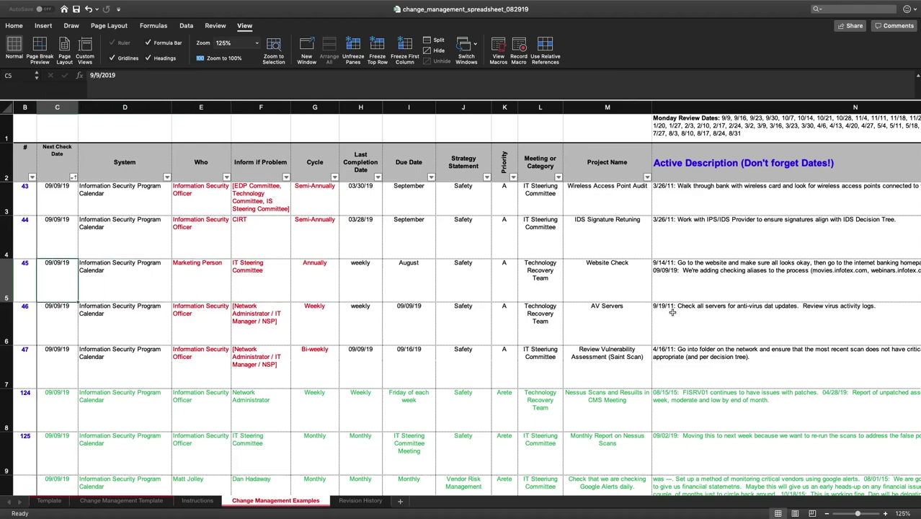
key("shift+Right")
key("shift+Left")
Step: Enter "08/11/18, 09/09/19," as the last completion dates of the Website Check task
key("Right")
key("Right")
key("Right")
key("Right")
key("Right")
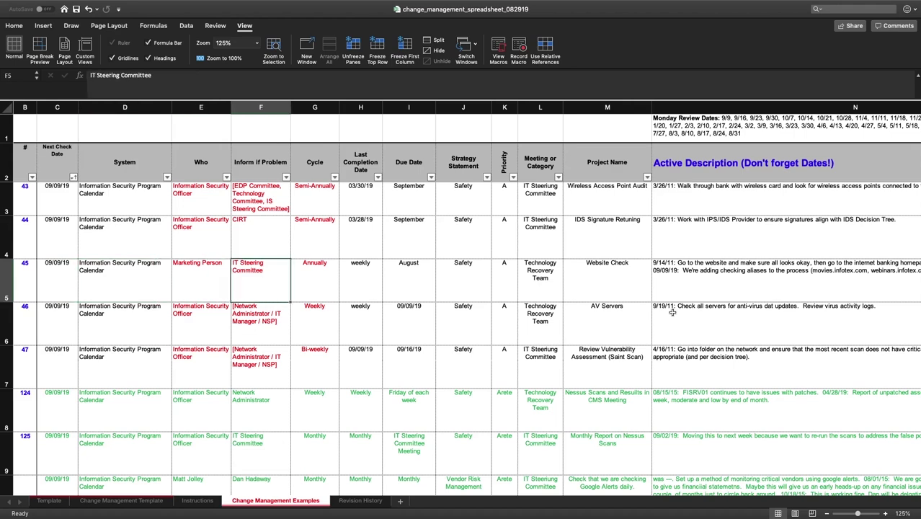
key("Right")
key("Left")
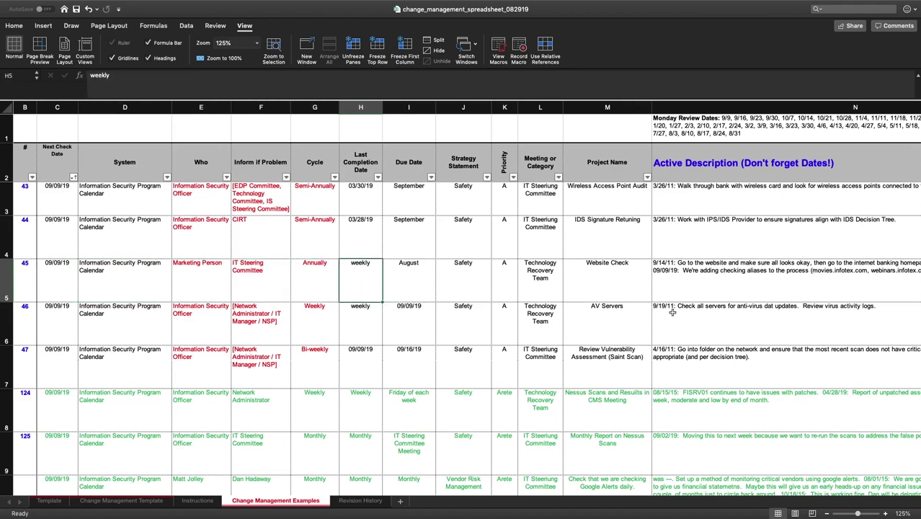
type("08/11")
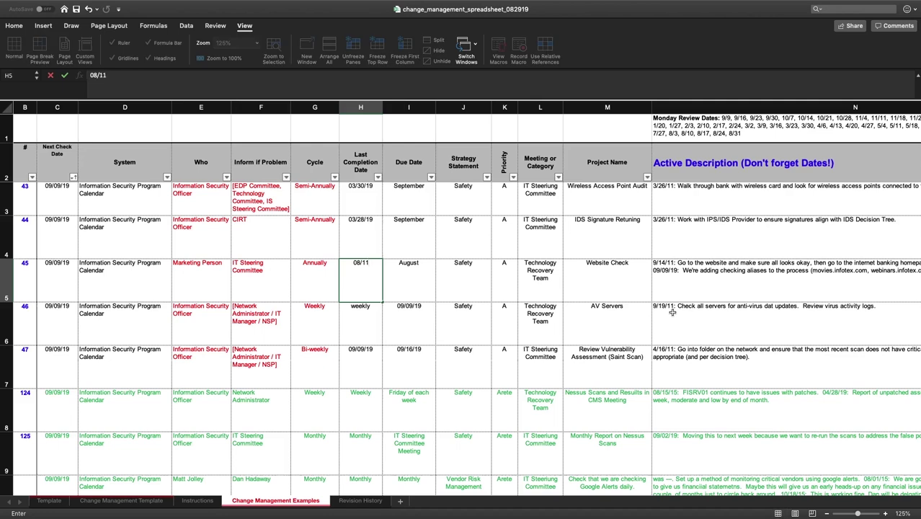
type("/19, 09/09/19,")
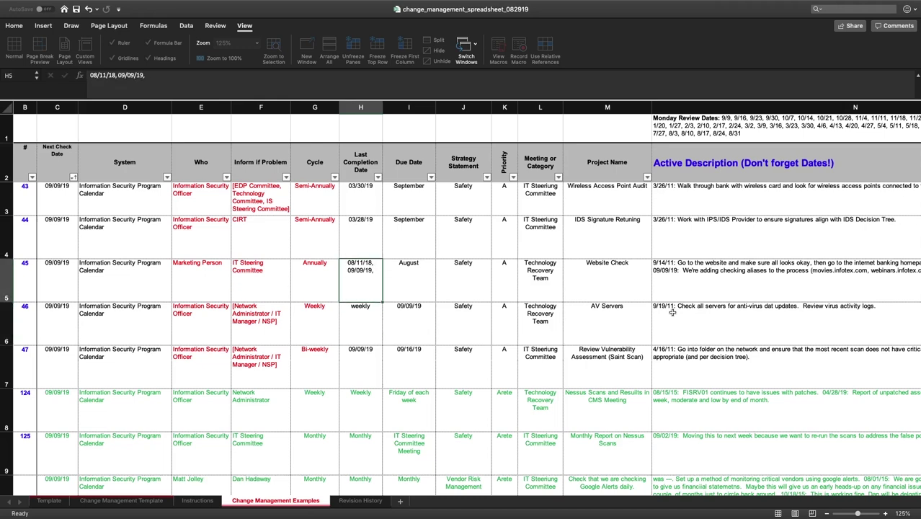
Step: Set the next check date of the Website Check task to 09/16/19
key("Left")
key("Left")
key("Left")
key("Left")
key("Left")
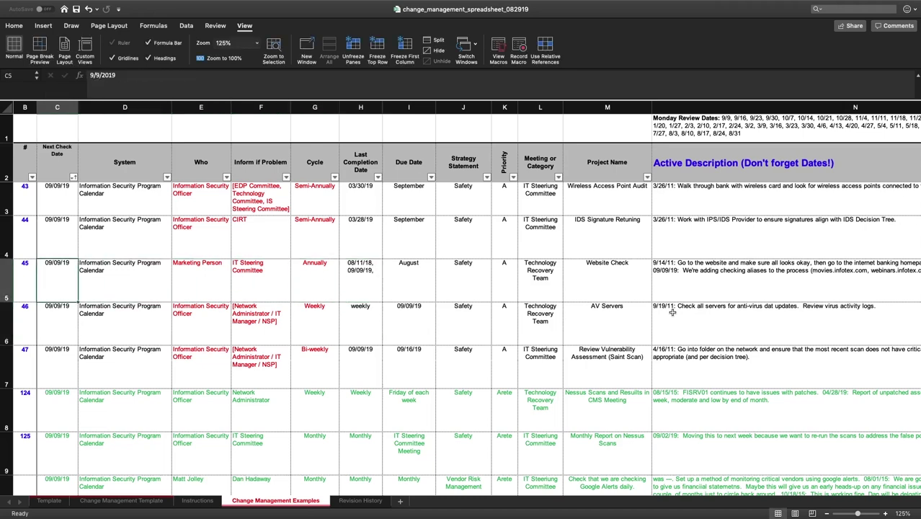
type("09/")
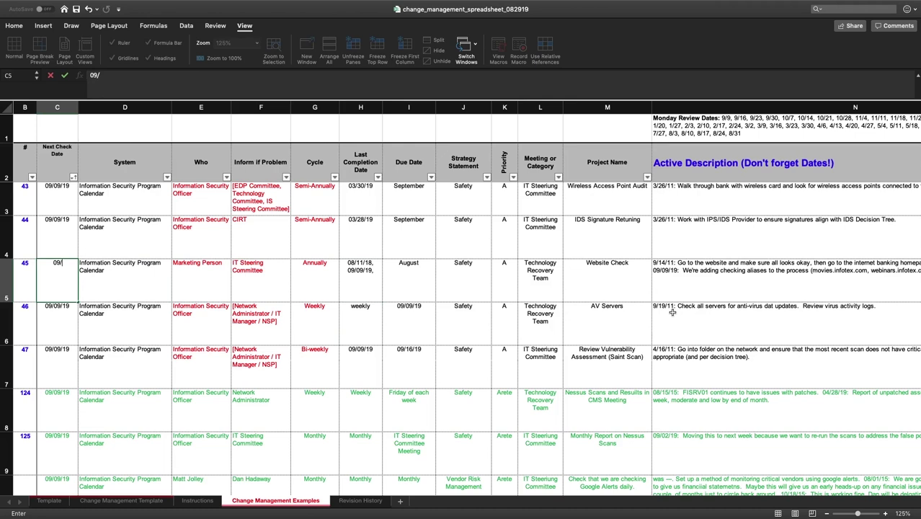
type("16/19")
key("Return")
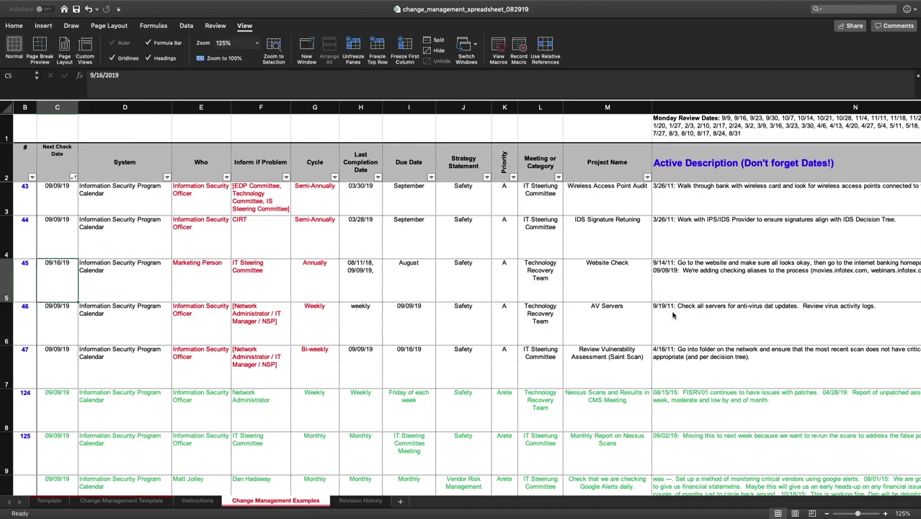
Step: Review the updated Website Check record from its next check date across to its project name and active description
key("Right")
key("Right")
key("Right")
key("Right")
key("Right")
key("Right")
key("Right")
key("Right")
key("Right")
key("Right")
key("Right")
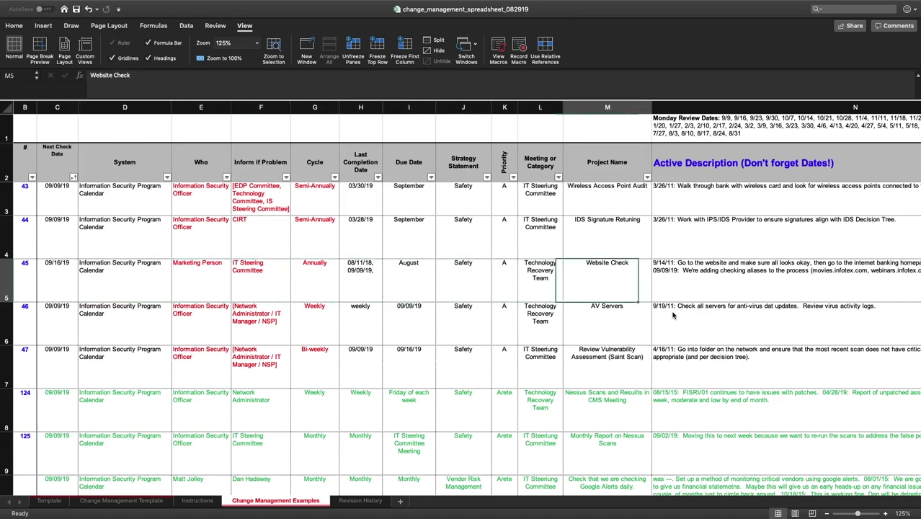
Step: Append 09/16/19 to the last completion dates of the Website Check task
key("Left")
key("Left")
key("Left")
key("Left")
key("Left")
key("Left")
key("Left")
key("Left")
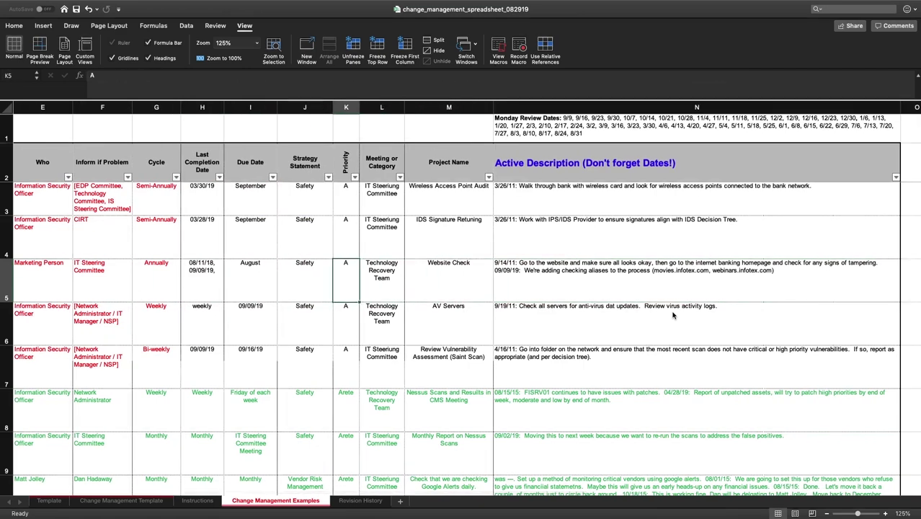
key("Left")
key("Left")
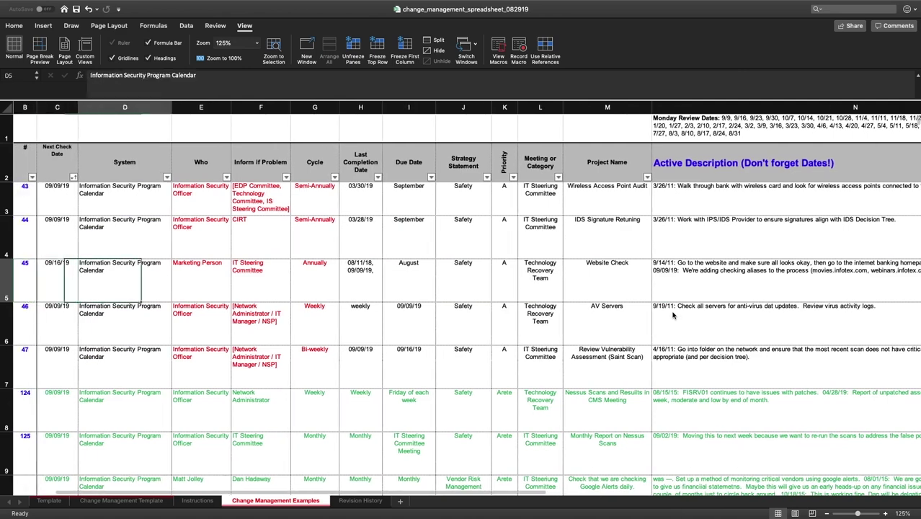
key("Right")
key("Right")
key("Right")
key("Right")
key("F2")
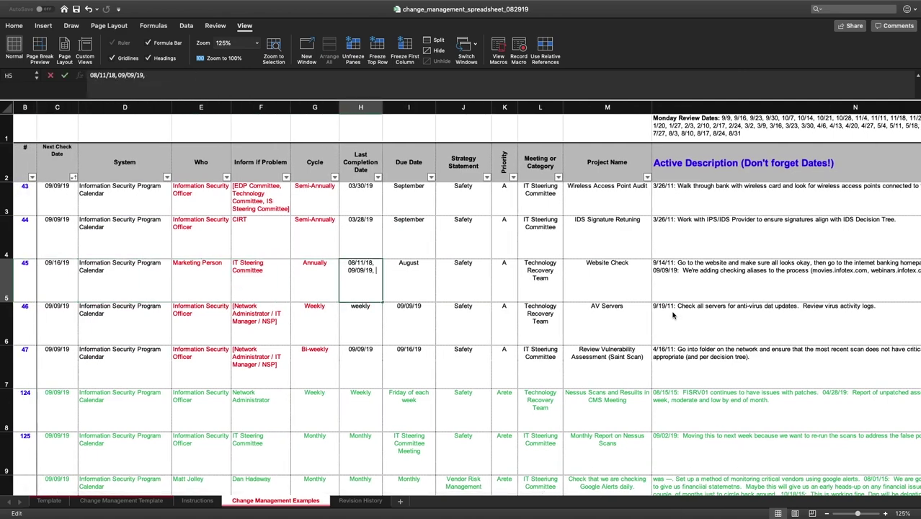
type("09/16/19")
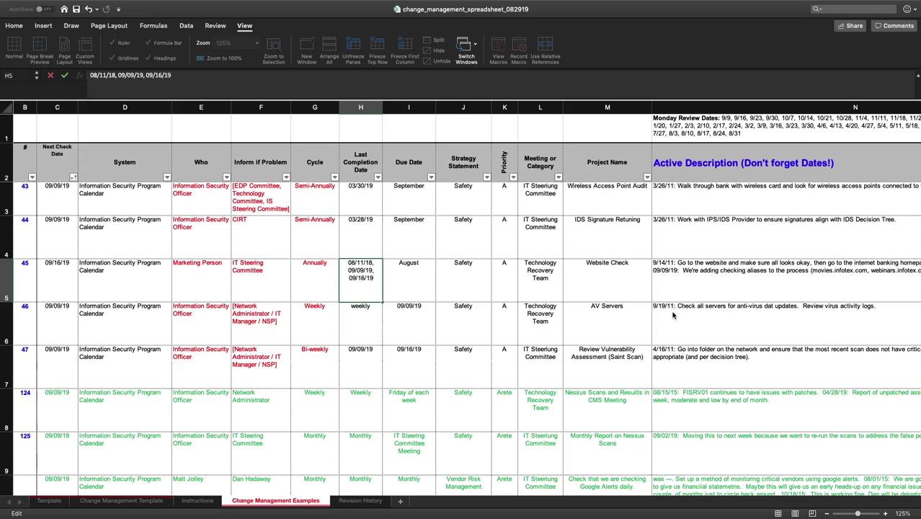
key("Return")
Step: Append "09/16/19: Done with new aliased checked as well." to the Website Check task's active description
key("Up")
key("Right")
key("Right")
key("Right")
key("Right")
key("Right")
key("Right")
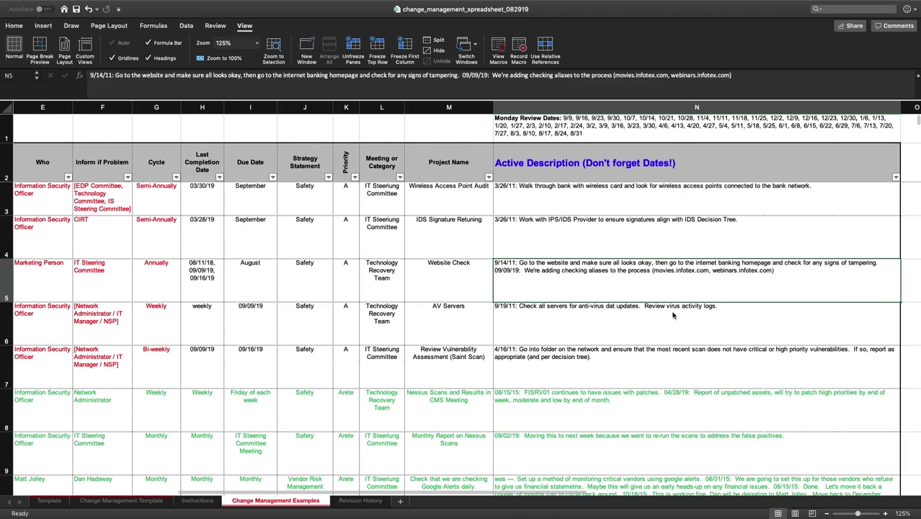
key("F2")
type(".  09/16/1")
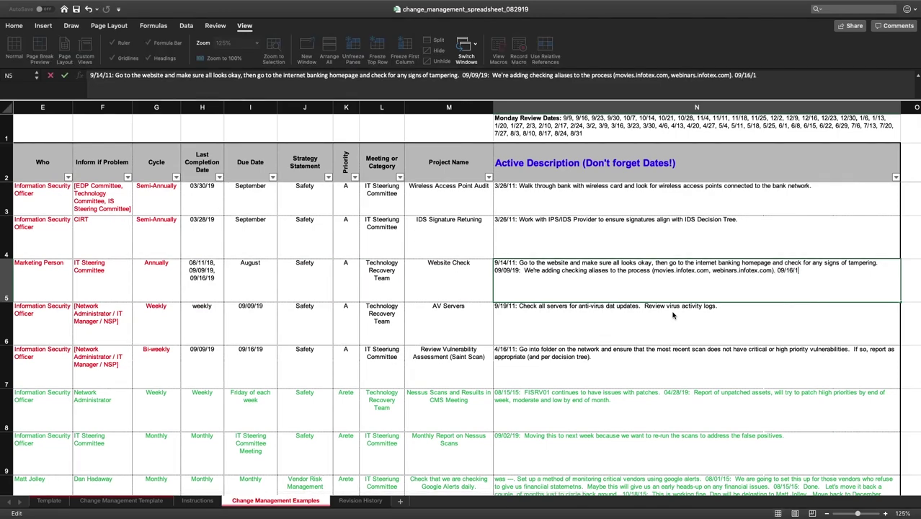
type("9:  Done with new a")
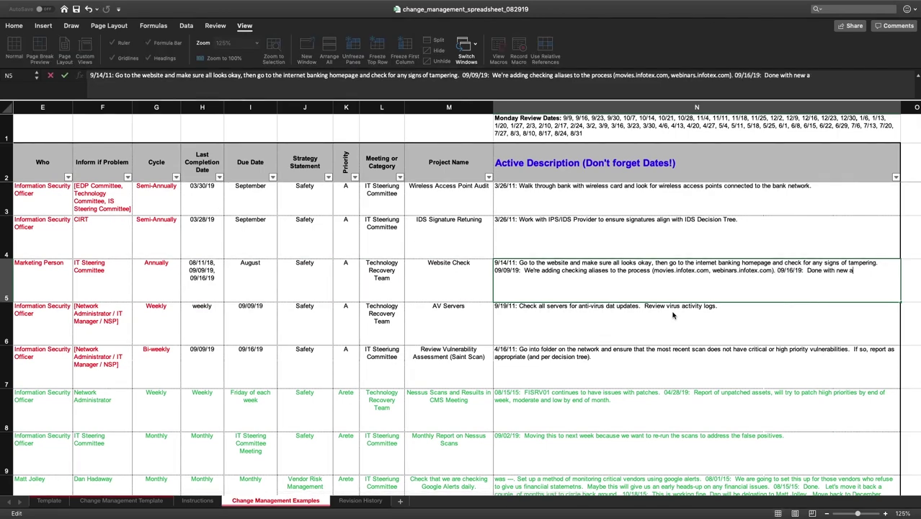
type("liased checked as well.")
key("Return")
Step: Set the next check date of the Website Check task to 2020-08
key("Up")
key("Left")
key("Left")
key("Left")
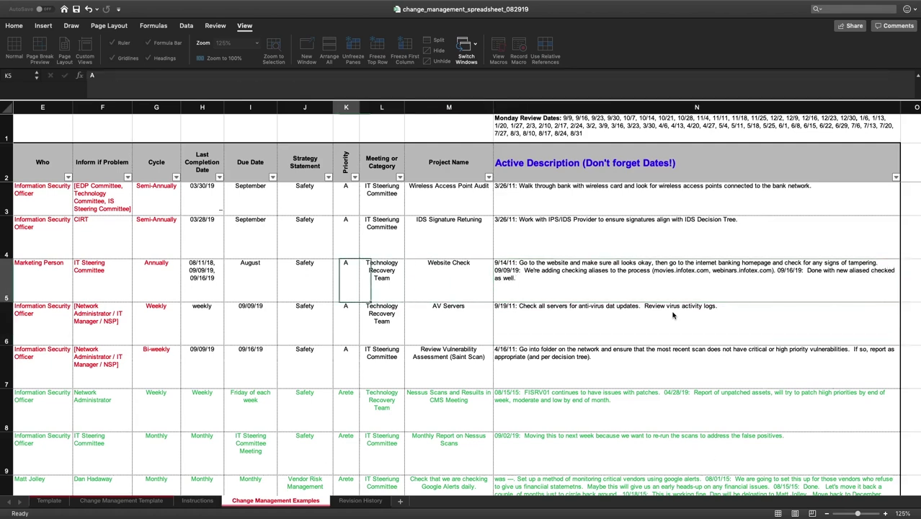
key("Left")
key("Left")
key("Left")
key("Left")
key("Left")
key("Left")
key("Left")
key("Left")
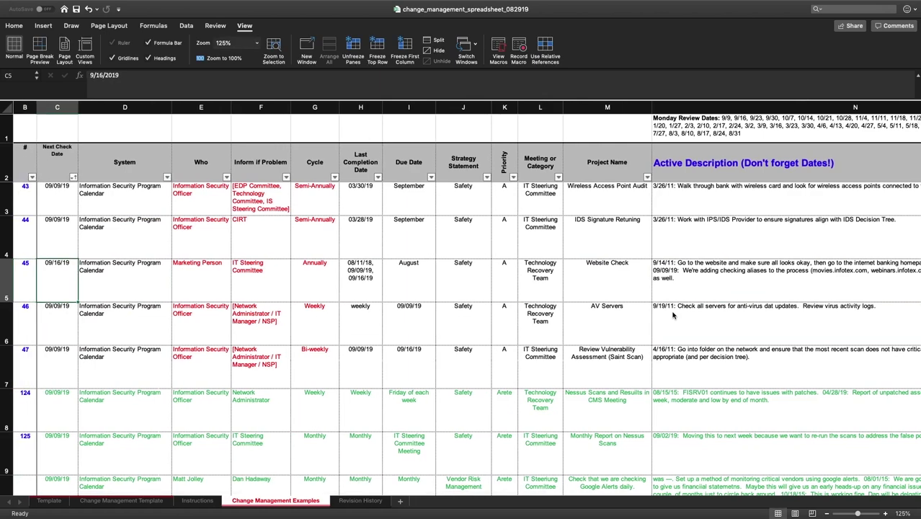
type("20")
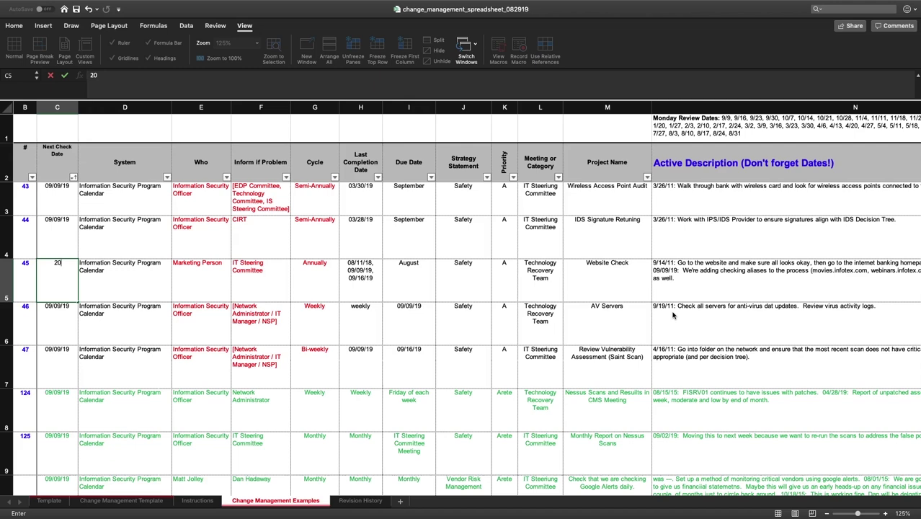
type("20")
type("-08")
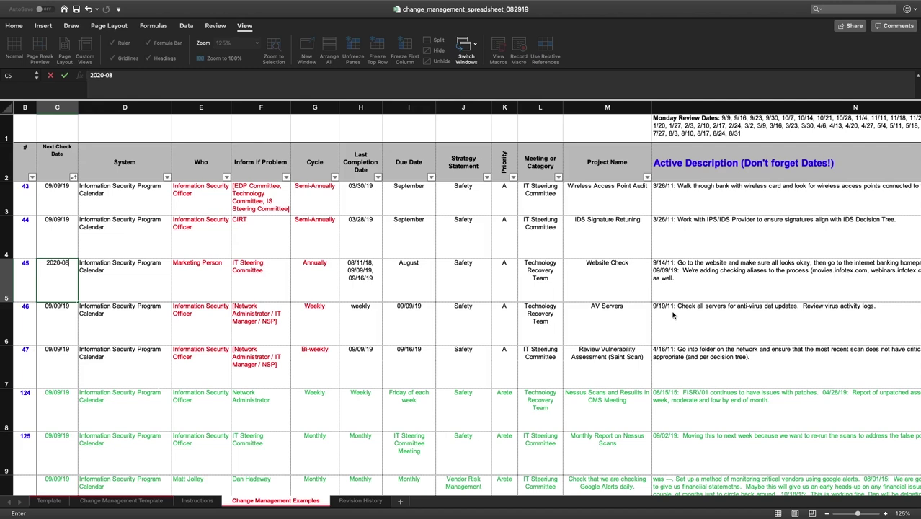
key("Return")
key("Up")
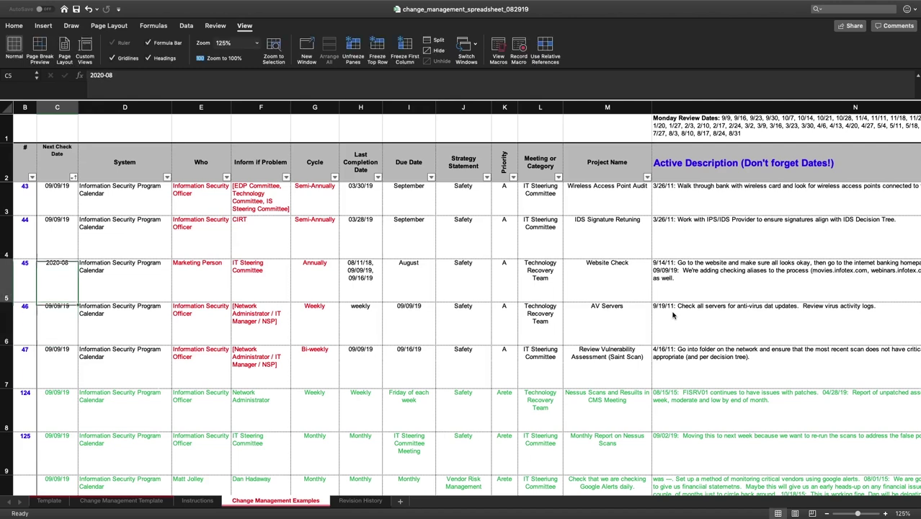
Step: Review the Website Check record between its next check date and its strategy statement
key("Right")
key("Left")
key("Right")
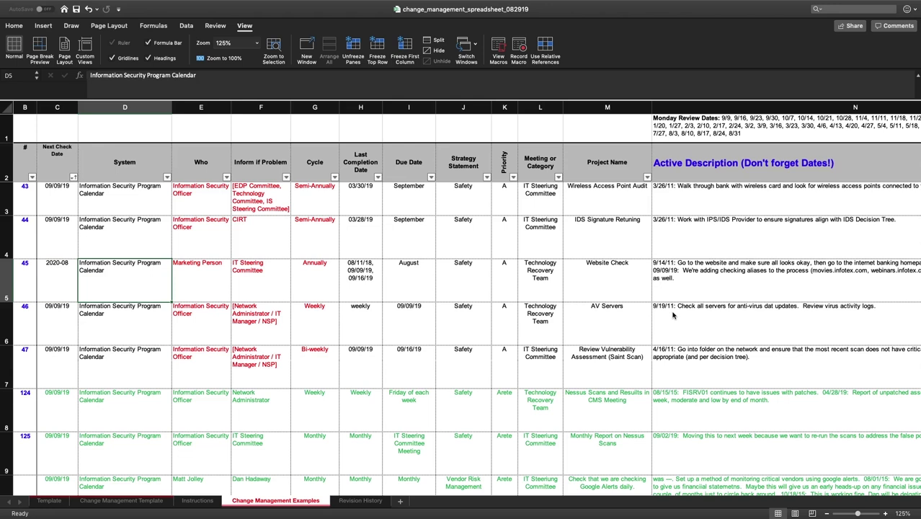
key("Left")
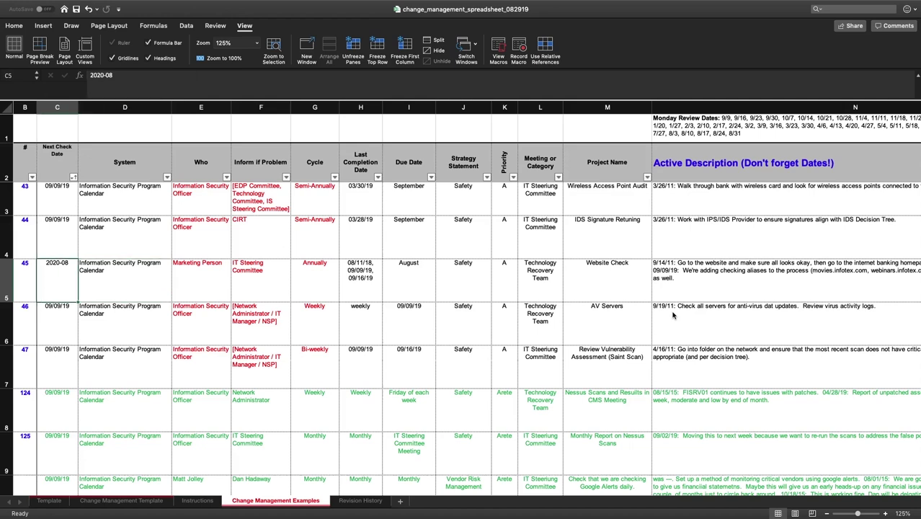
key("Right")
key("Left")
key("Right")
key("Right")
key("Right")
key("Right")
key("Right")
key("Right")
key("Right")
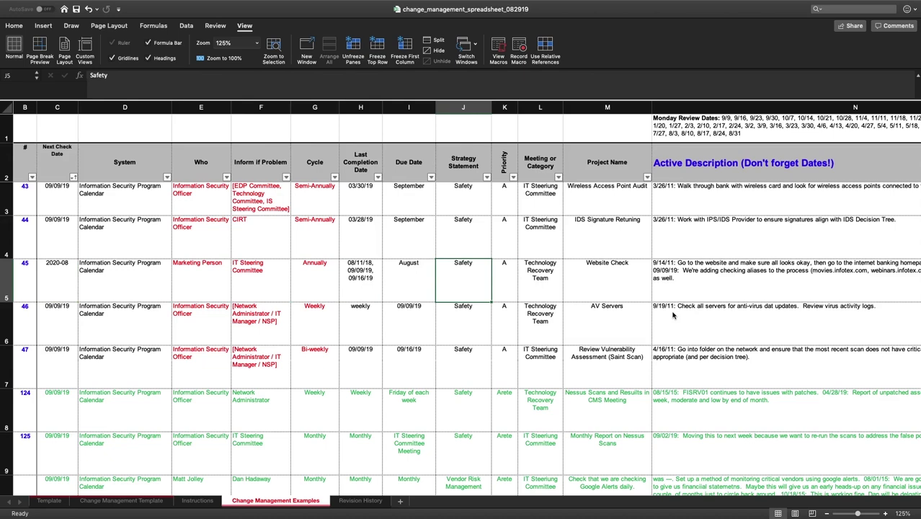
key("Left")
key("Left")
key("Left")
key("Left")
key("Left")
key("Left")
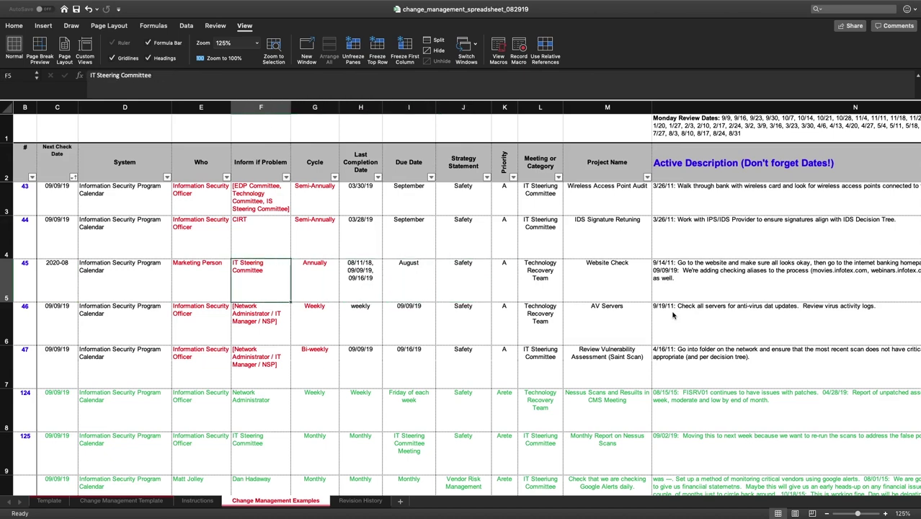
key("Left")
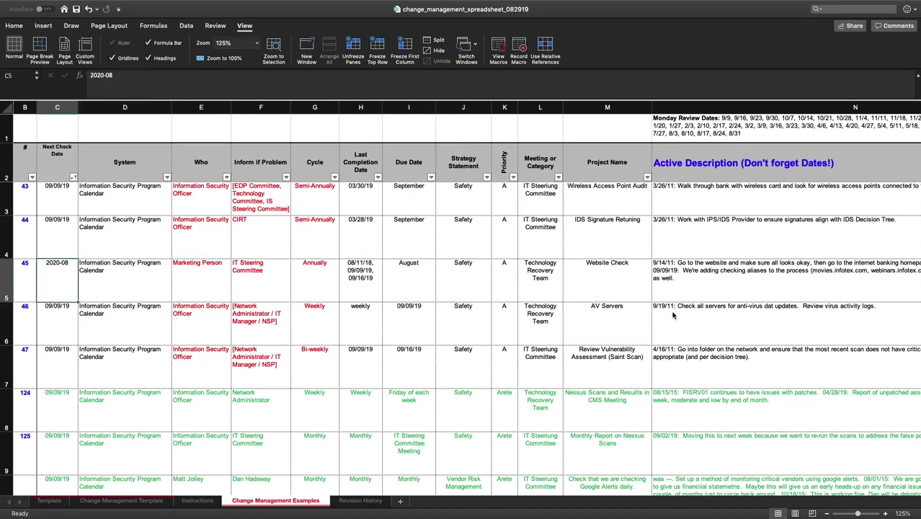
key("Right")
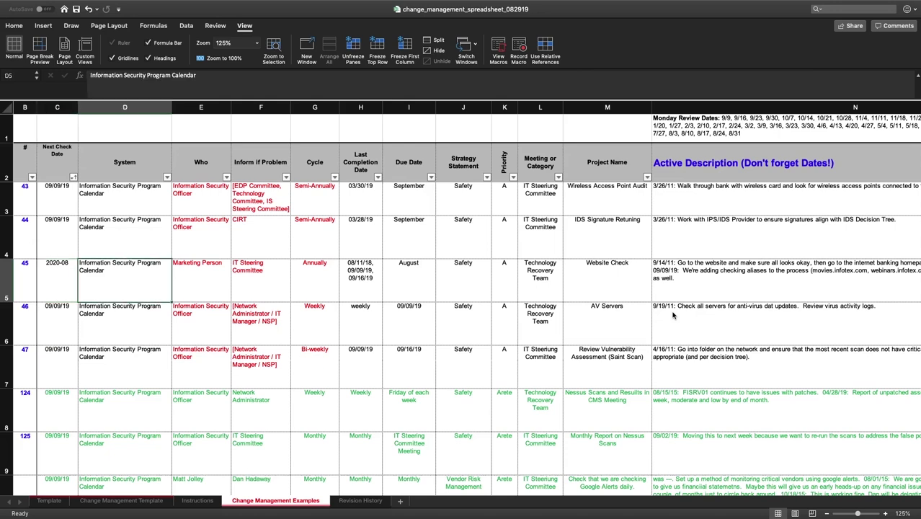
key("Left")
key("Right")
Step: Review the rule about populating every field on the Instructions sheet, and return to the Change Management Examples sheet
left_click(194, 501)
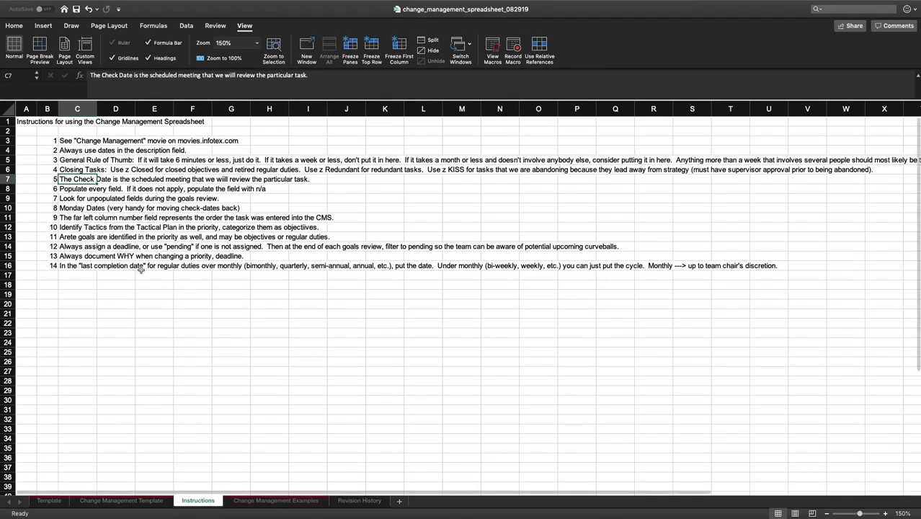
left_click(78, 192)
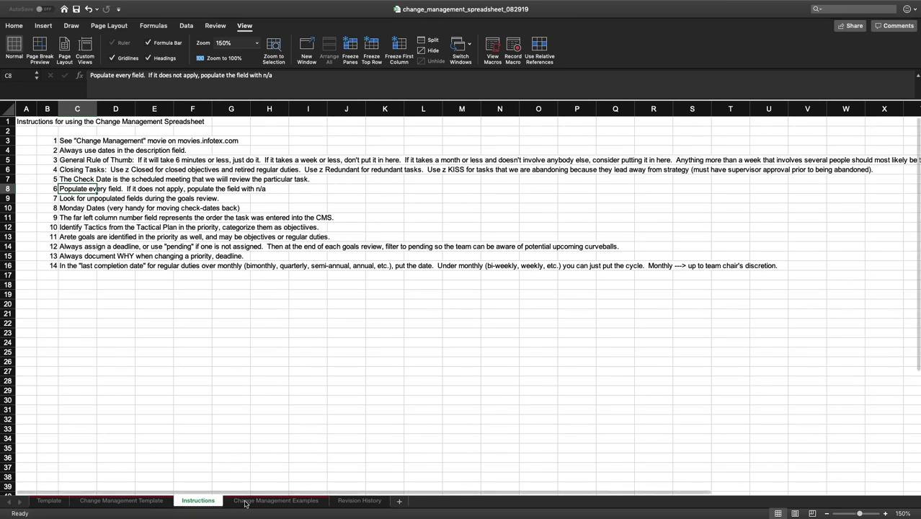
left_click(276, 500)
Step: Filter the example records to those whose last completion date is N/A
left_click(420, 222)
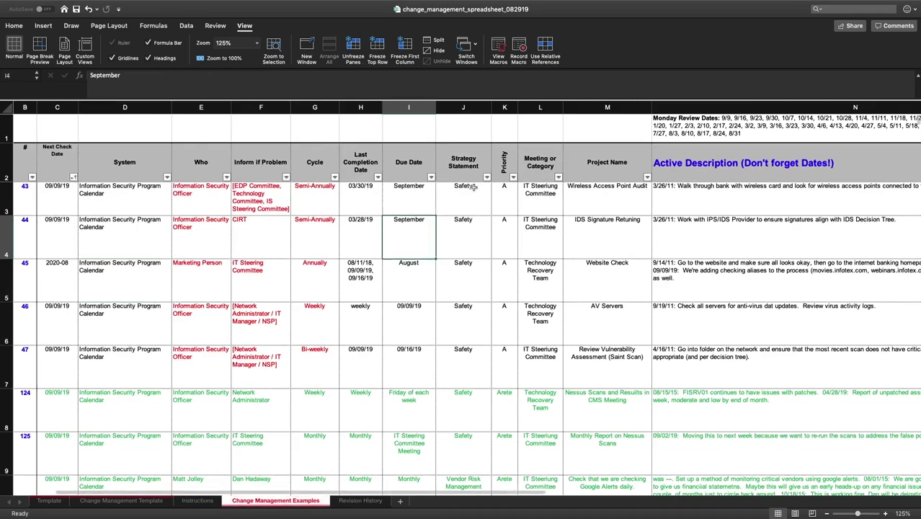
left_click(473, 189)
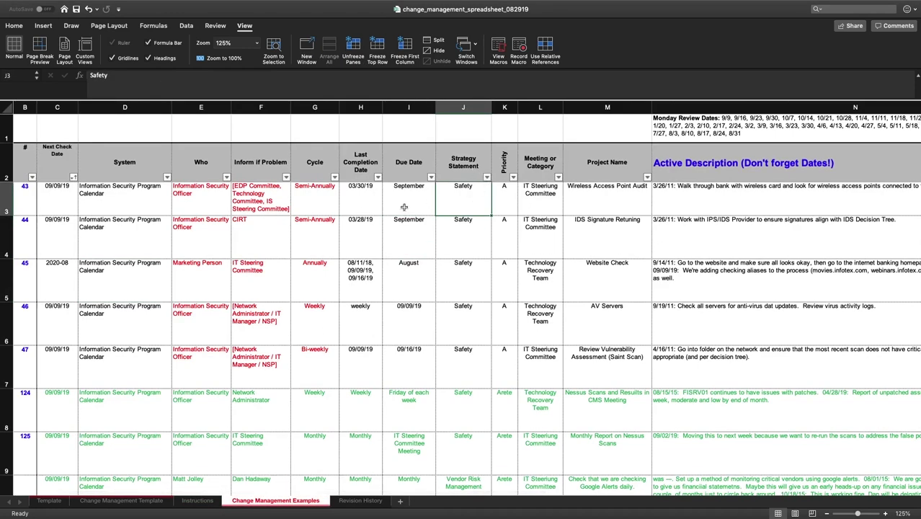
left_click(356, 199)
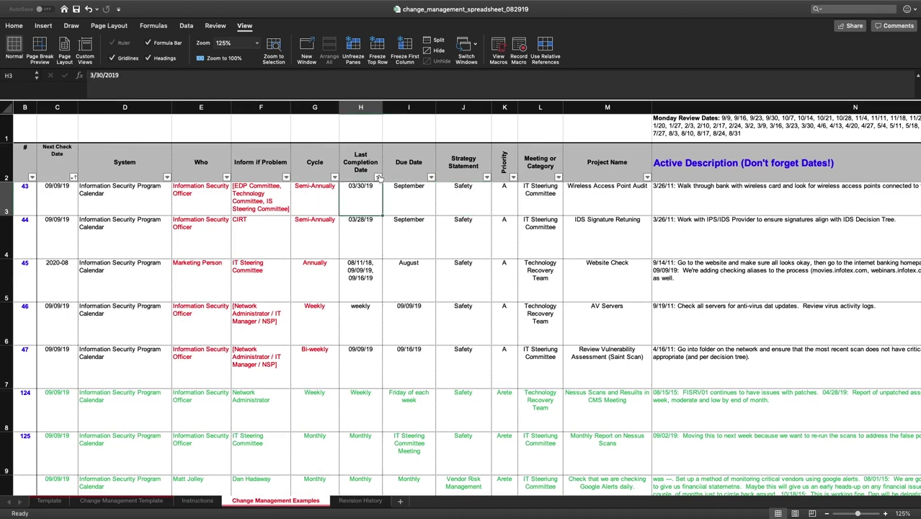
left_click(378, 178)
scroll(457, 280, "down", 2)
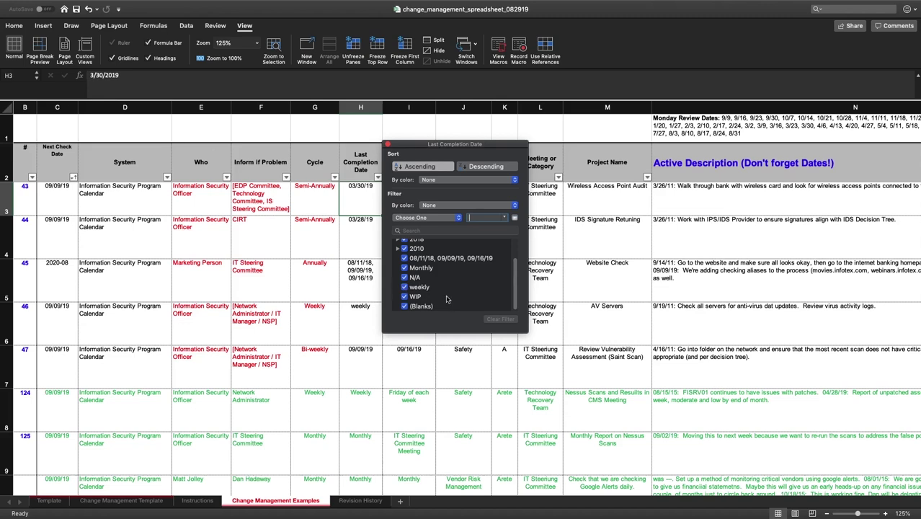
scroll(423, 274, "up", 2)
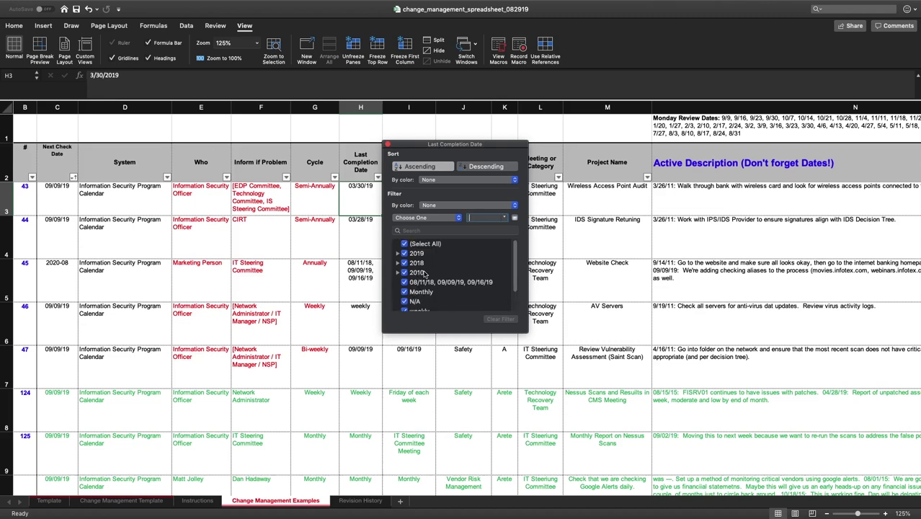
left_click(404, 243)
scroll(433, 296, "down", 2)
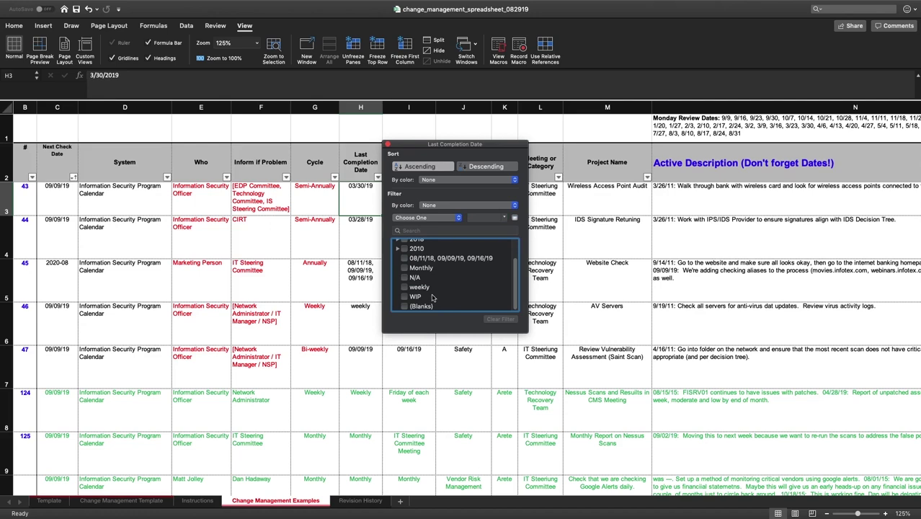
left_click(405, 277)
left_click(345, 263)
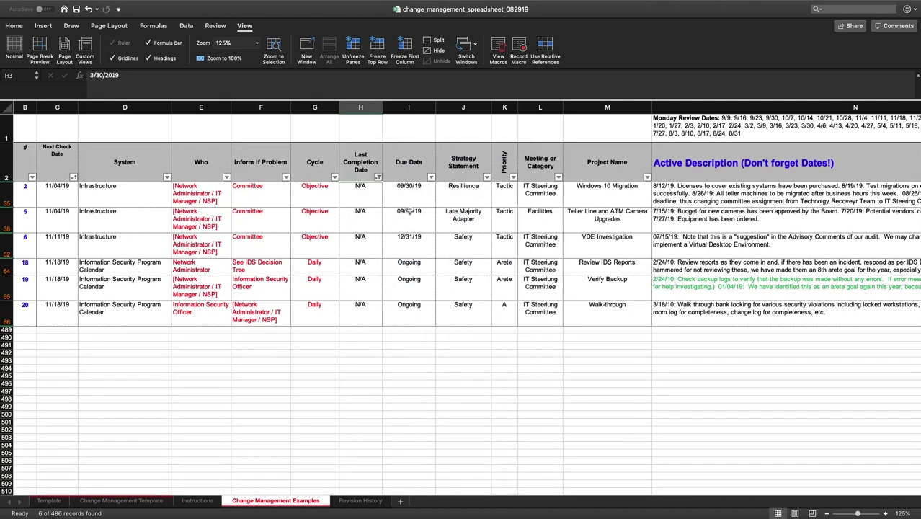
Step: Set the last completion date to WIP for the Windows 10 Migration, Teller Line and ATM Camera Upgrades, and VDE Investigation objectives
left_click(408, 211)
left_click(361, 209)
left_click(315, 198)
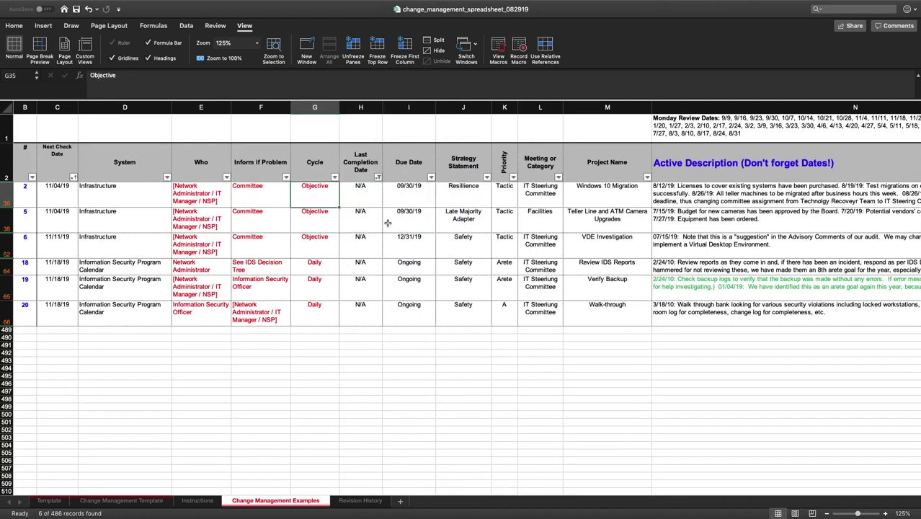
left_click(372, 191)
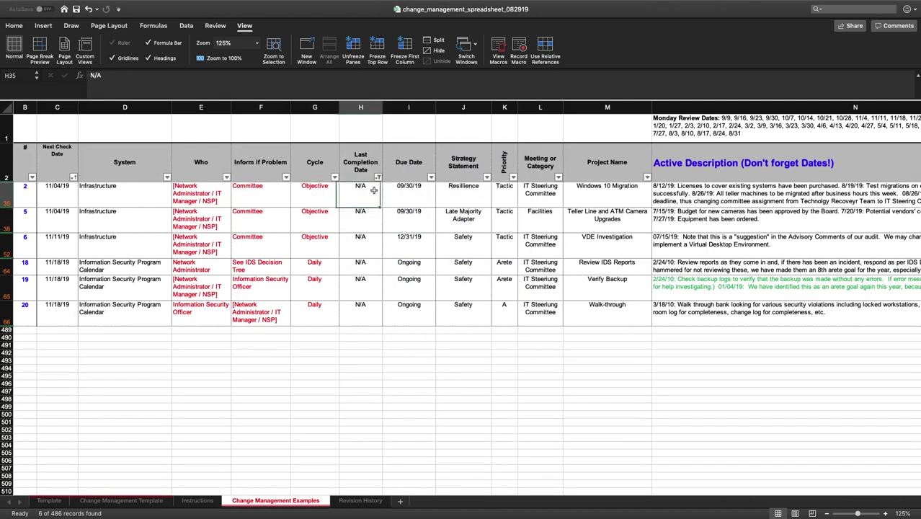
left_click(330, 201)
left_click(352, 196)
type("WIP")
key("Return")
type("W")
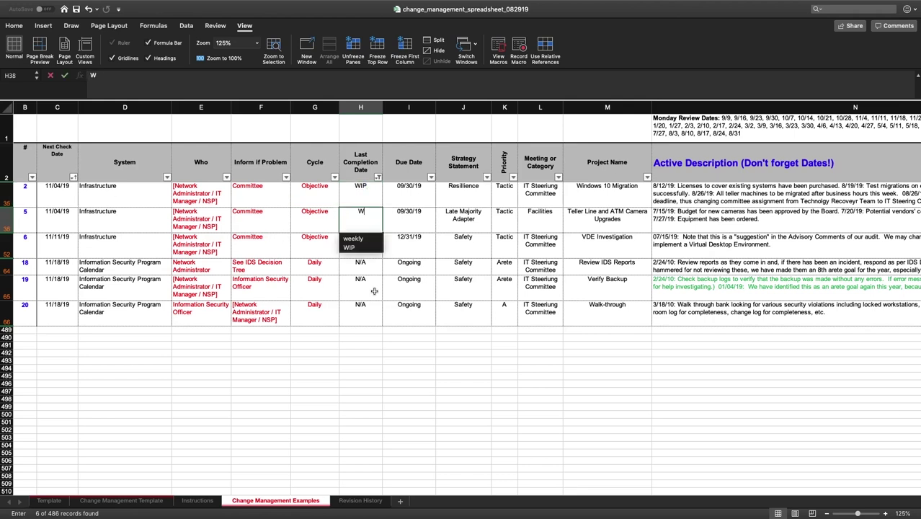
type("IP")
key("Return")
type("WIP")
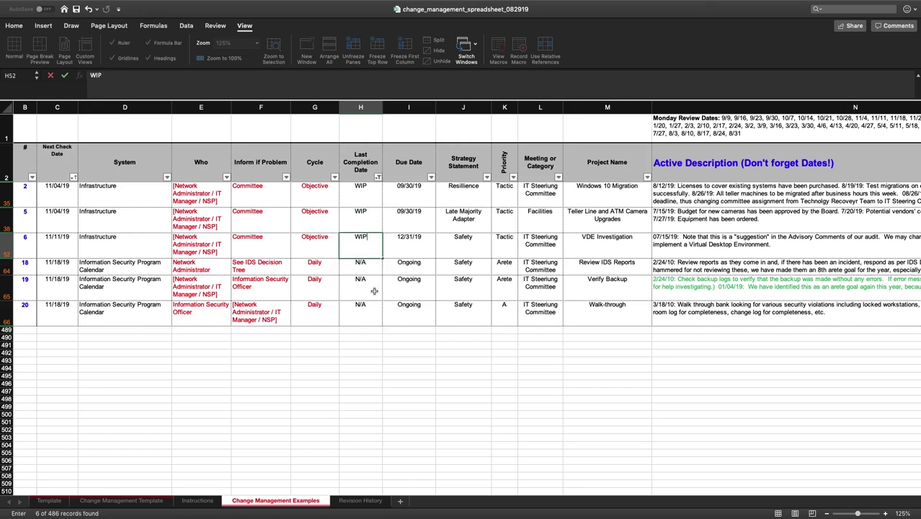
key("Return")
type("WIP")
key("Escape")
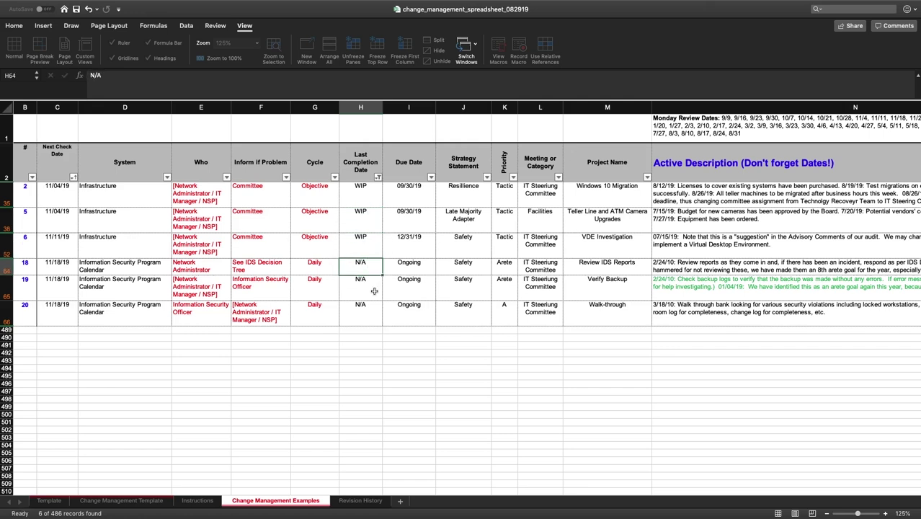
Step: Review the Review IDS Reports record from its cycle across to its project name and back
key("Left")
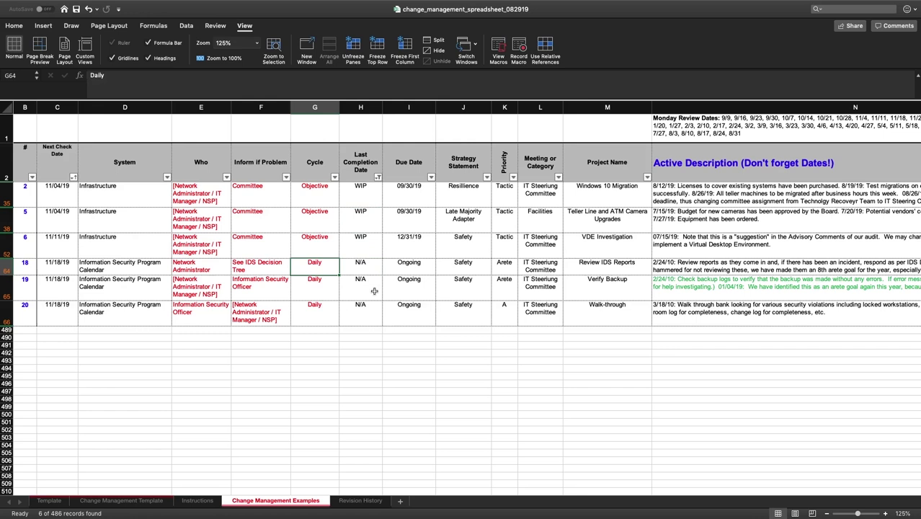
key("Right")
key("Right")
key("Right")
key("Right")
key("Right")
key("Right")
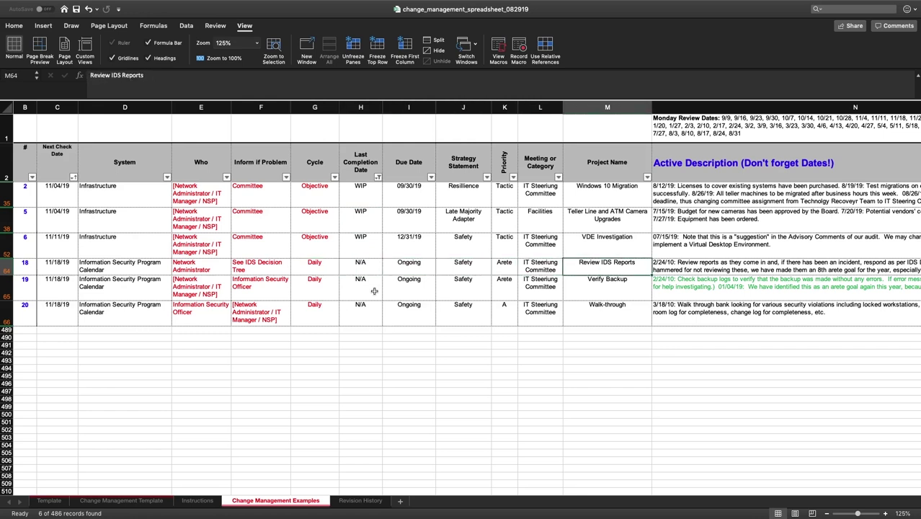
key("Left")
key("Left")
key("Left")
key("Left")
key("Left")
key("Left")
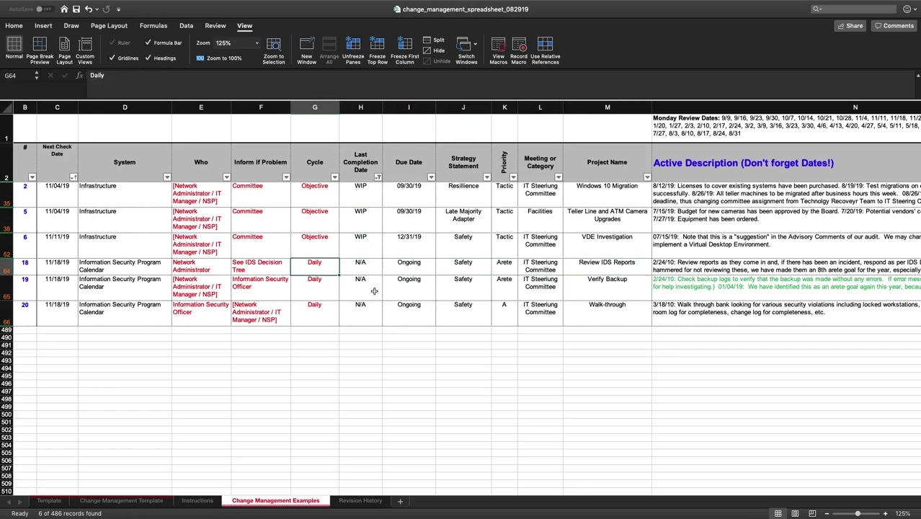
Step: Set the cycle of the Review IDS Reports record to Monthly
key("Right")
key("Right")
key("Right")
key("Right")
key("Right")
key("Right")
key("Left")
key("Left")
key("Left")
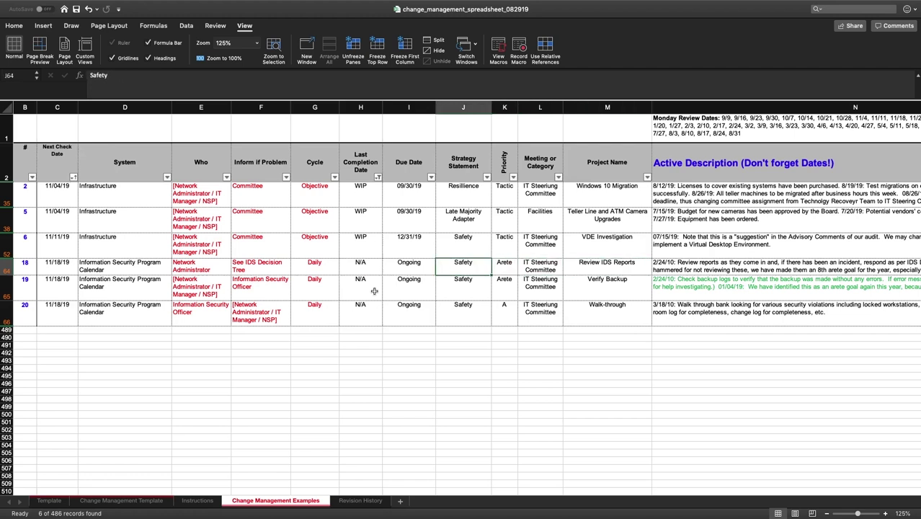
key("Left")
key("Left")
key("Left")
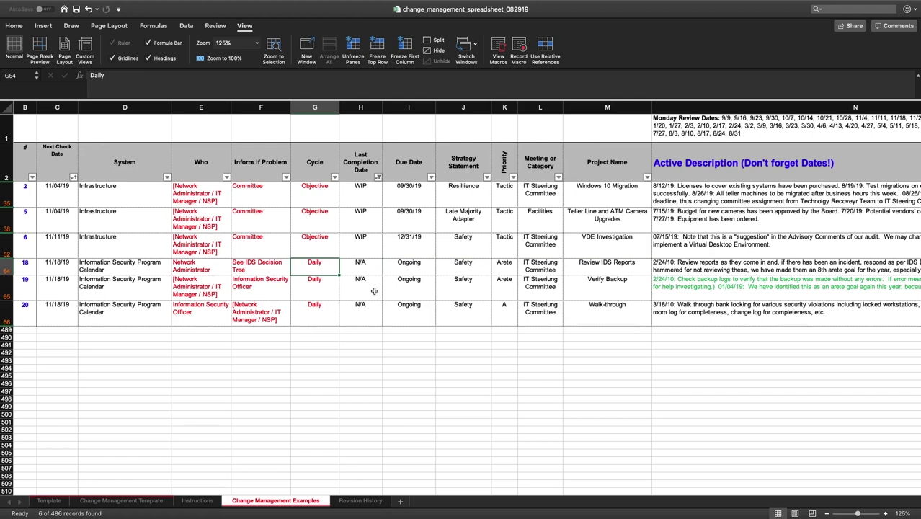
type("Monthly")
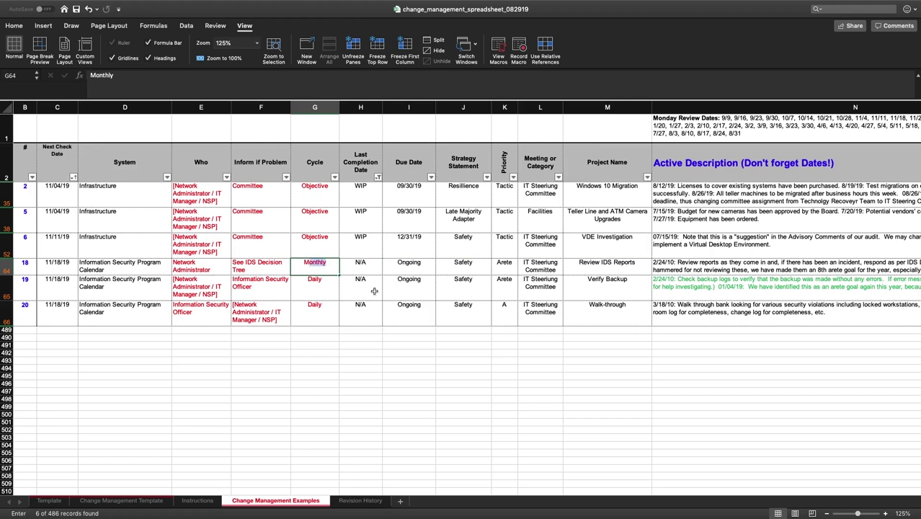
key("Right")
Step: Insert "Review how we are reviewing" in front of the project name Review IDS Reports
key("Right")
key("Right")
key("Right")
key("Right")
key("Right")
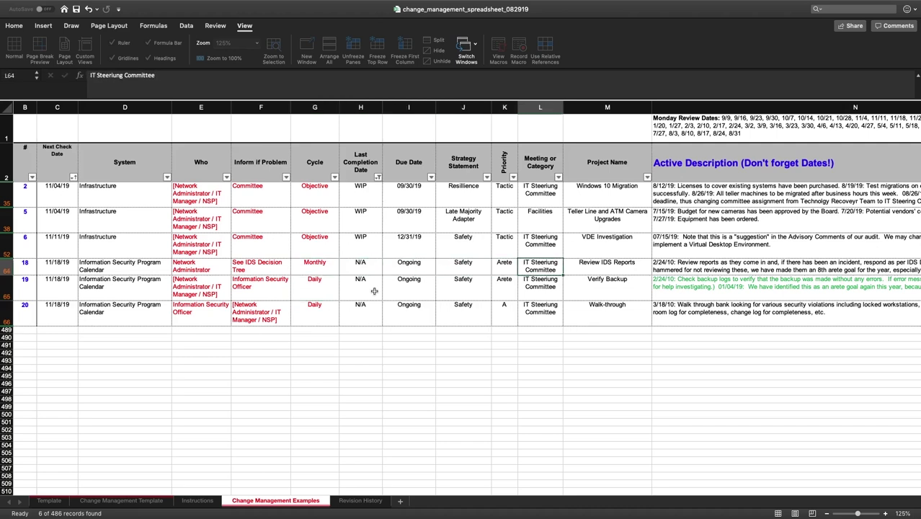
left_click(93, 79)
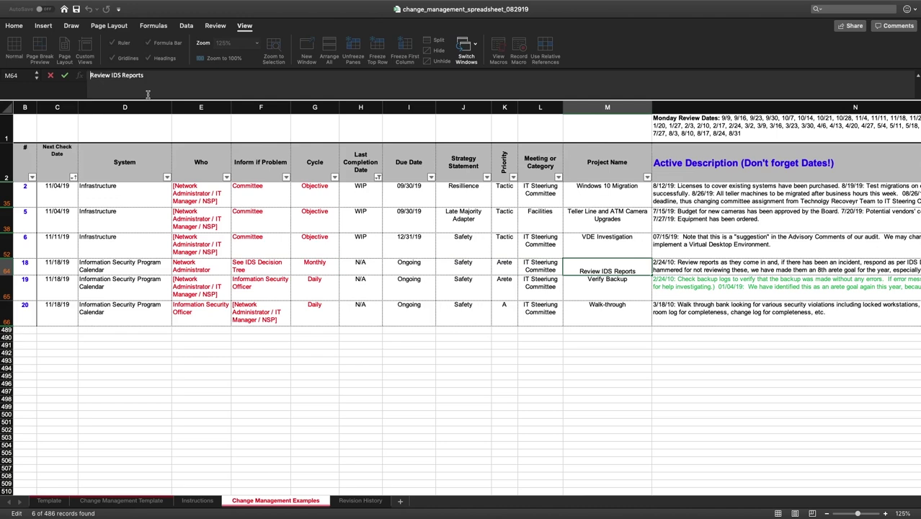
type("Review how we")
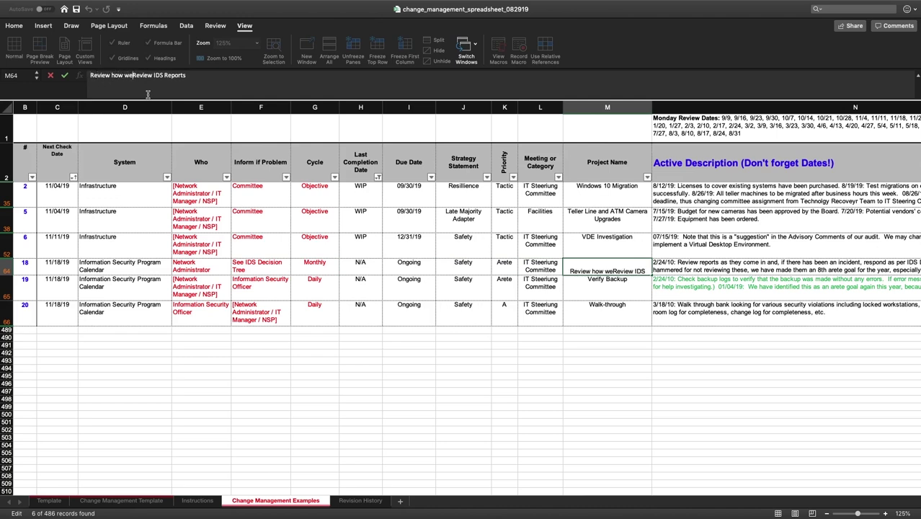
type(" are reviewing")
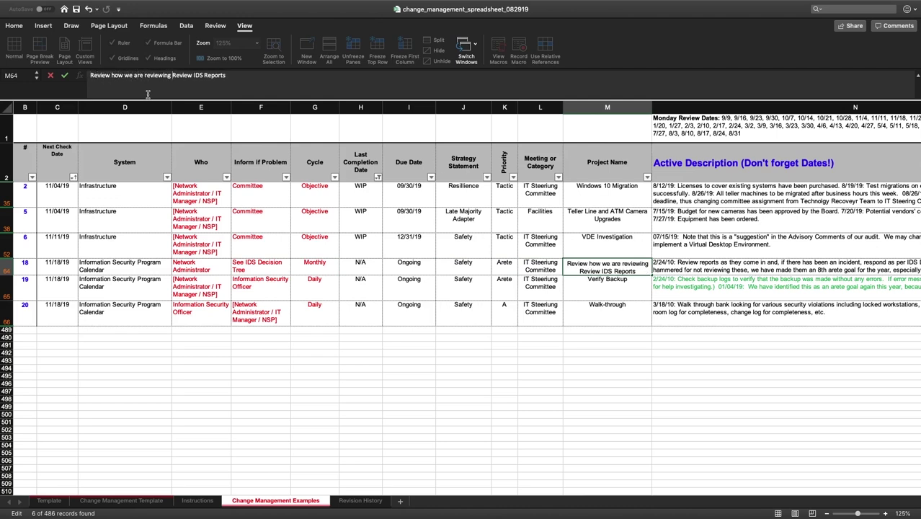
key("Return")
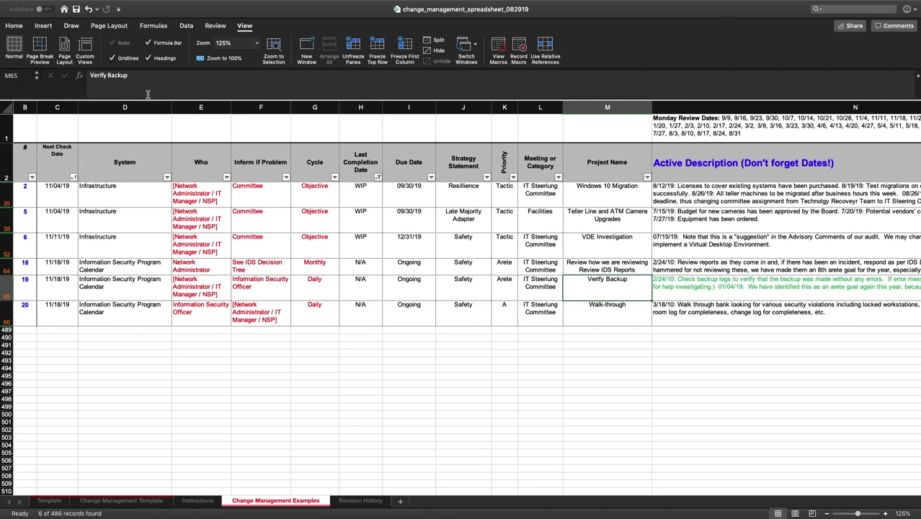
Step: Compare the cycles and last completion dates of the Review IDS Reports, Verify Backup and Walk-through records
left_click(301, 287)
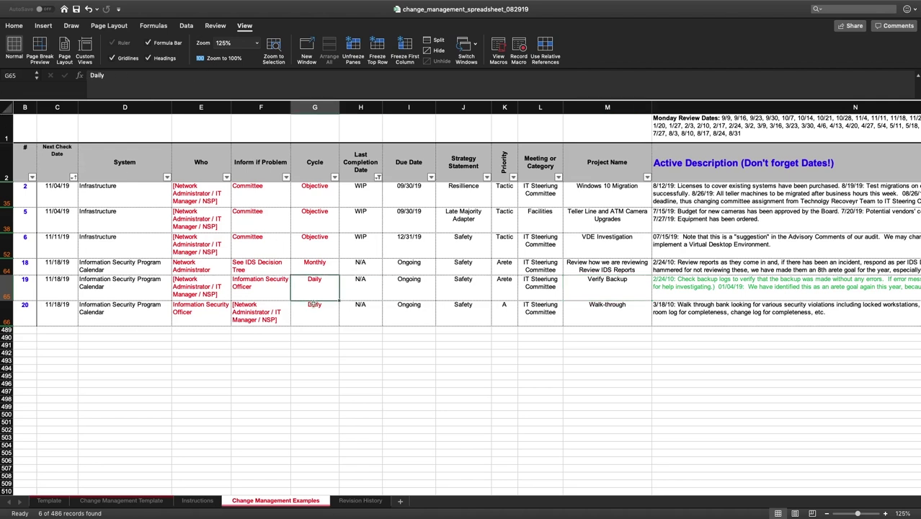
left_click(314, 303)
left_click(317, 266)
left_click(316, 293)
left_click(303, 261)
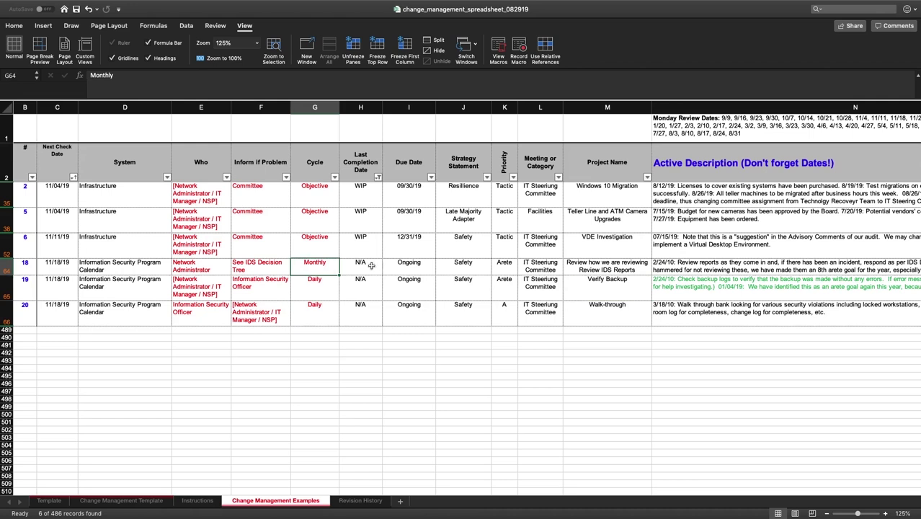
left_click(335, 227)
left_click(358, 288)
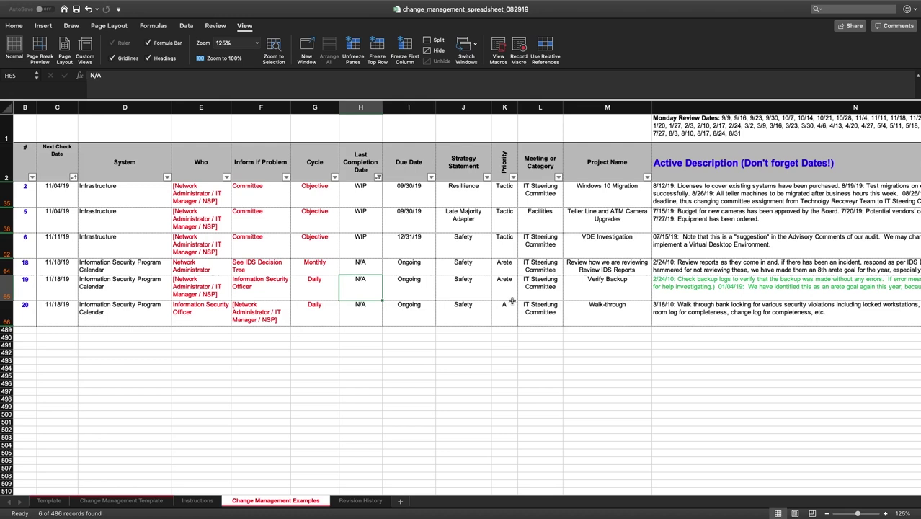
Step: Set the cycle of the Verify Backup and Walk-through records to Monthly, and save the workbook
left_click(310, 289)
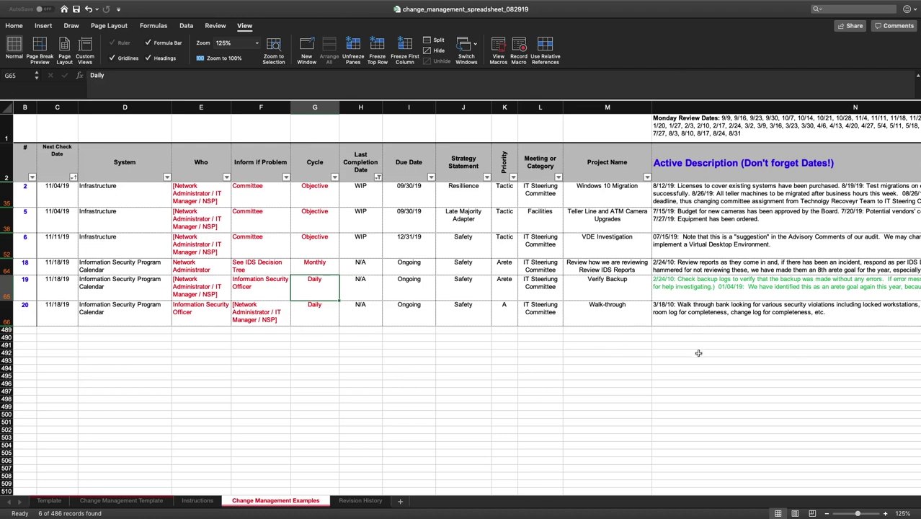
left_click(549, 292)
left_click(329, 292)
type("Monthly")
key("Return")
type("Monthly")
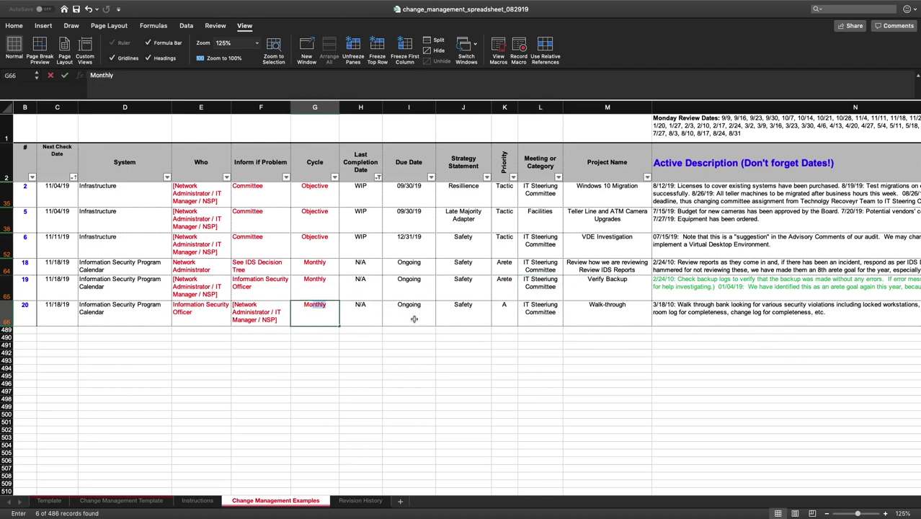
key("Return")
left_click(315, 243)
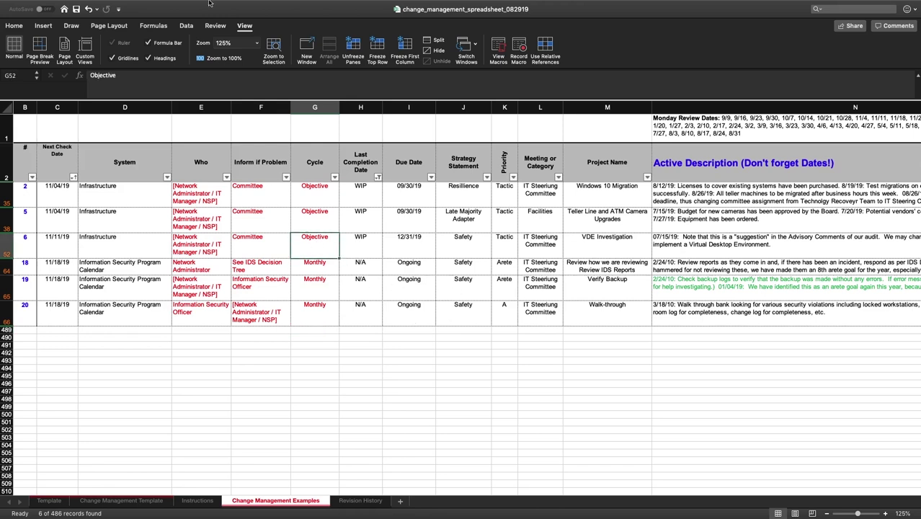
left_click(75, 10)
Step: Check the due dates of the filtered records, and reset the last completion date filter to list all records
left_click(405, 187)
key("Down")
key("Down")
key("Down")
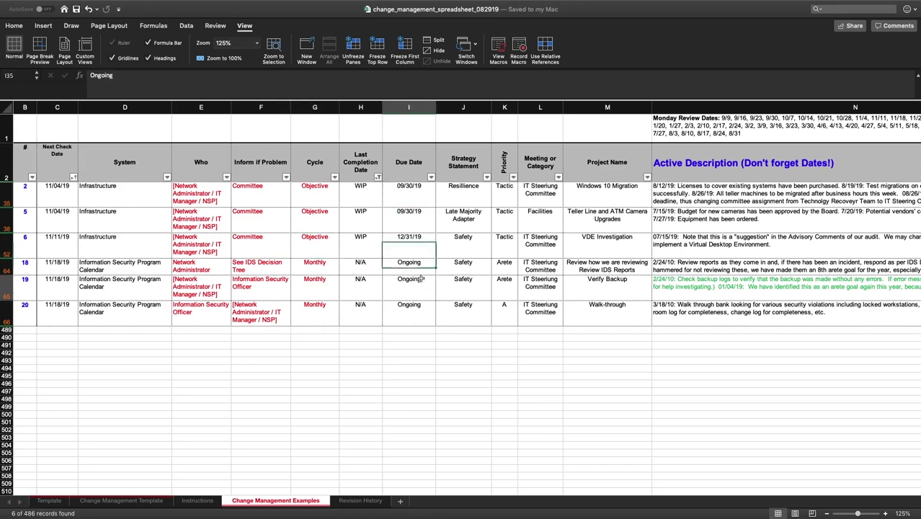
left_click(378, 177)
left_click(424, 270)
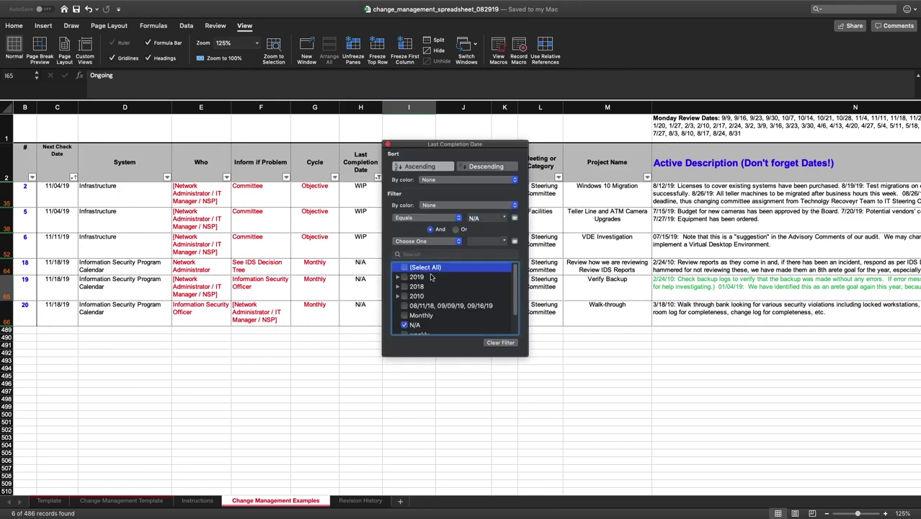
left_click(412, 268)
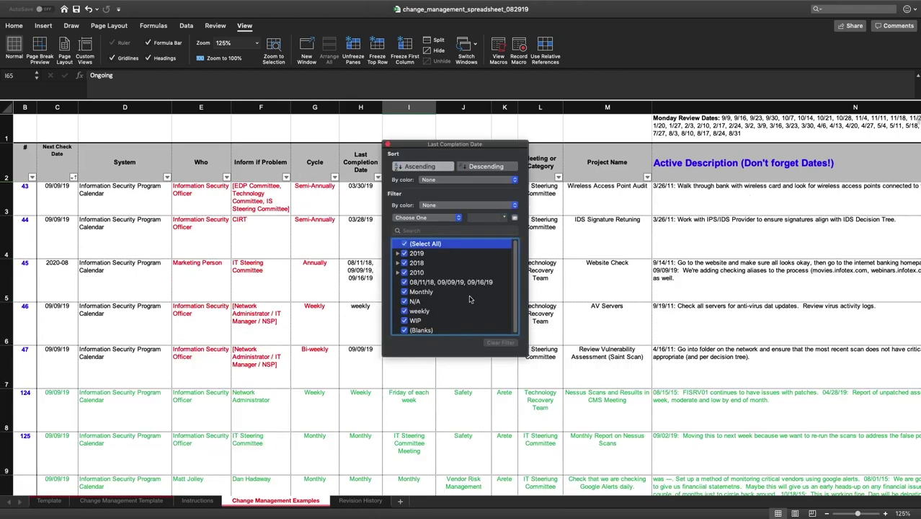
left_click(402, 363)
left_click(399, 236)
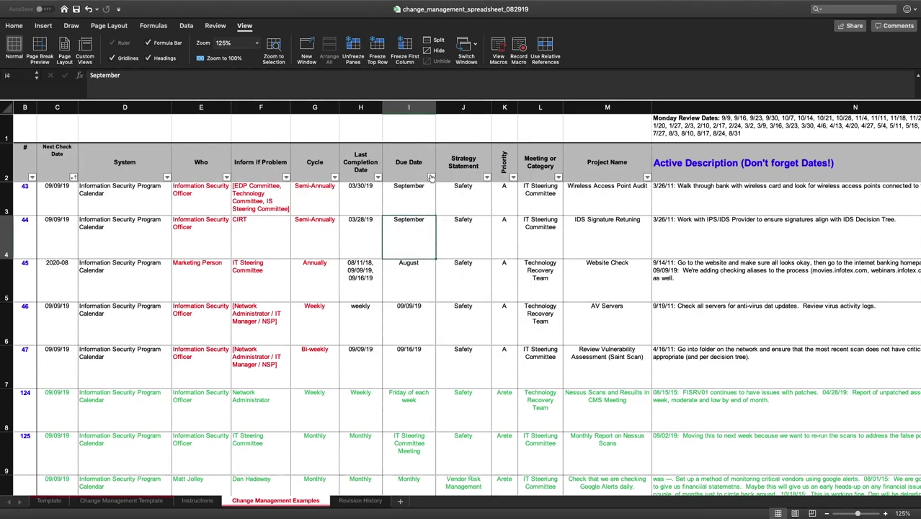
Step: Filter the example records to those whose due date is pending or blank
left_click(431, 177)
left_click(476, 245)
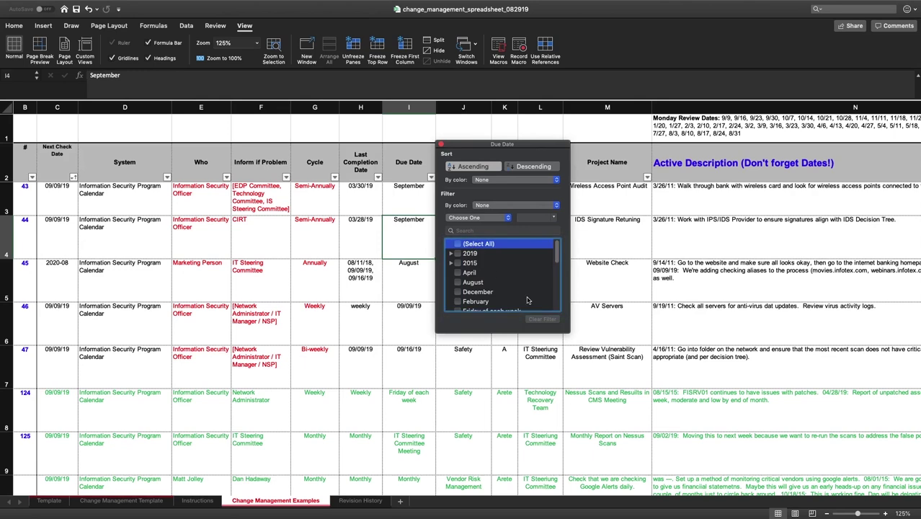
scroll(526, 300, "down", 5)
scroll(527, 300, "down", 5)
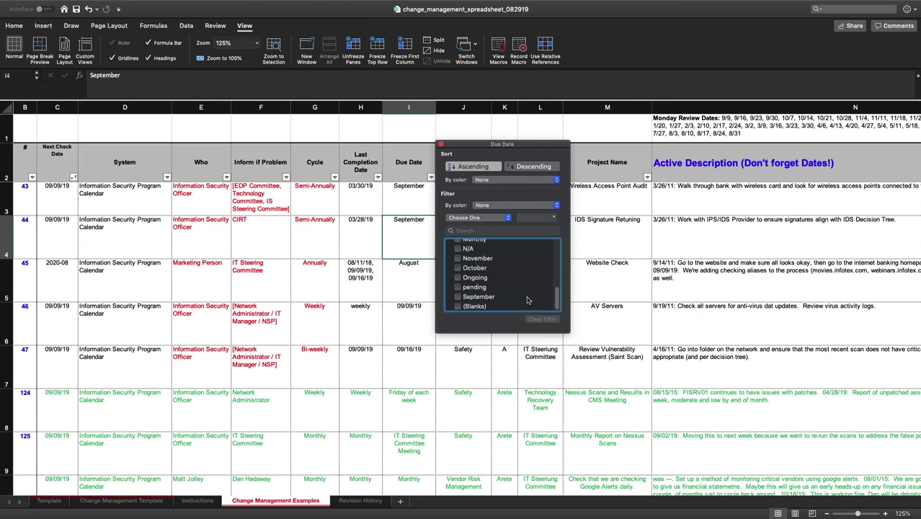
left_click(475, 287)
left_click(476, 330)
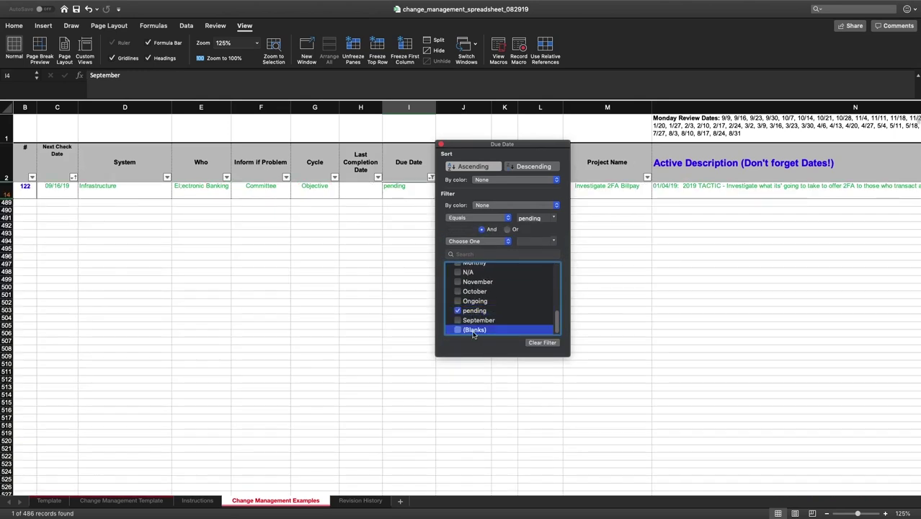
left_click(388, 281)
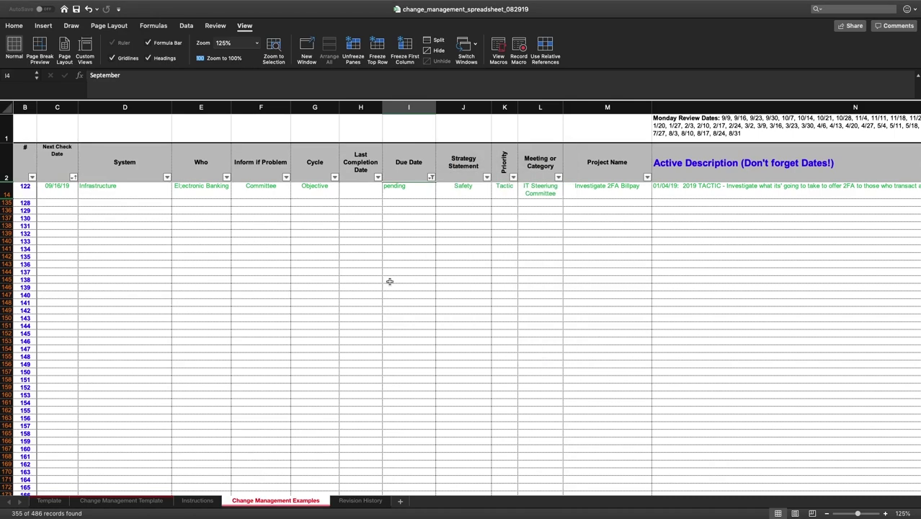
Step: Examine the due date of the pending record and the empty numbered rows below it
left_click(359, 192)
left_click(406, 195)
left_click(417, 220)
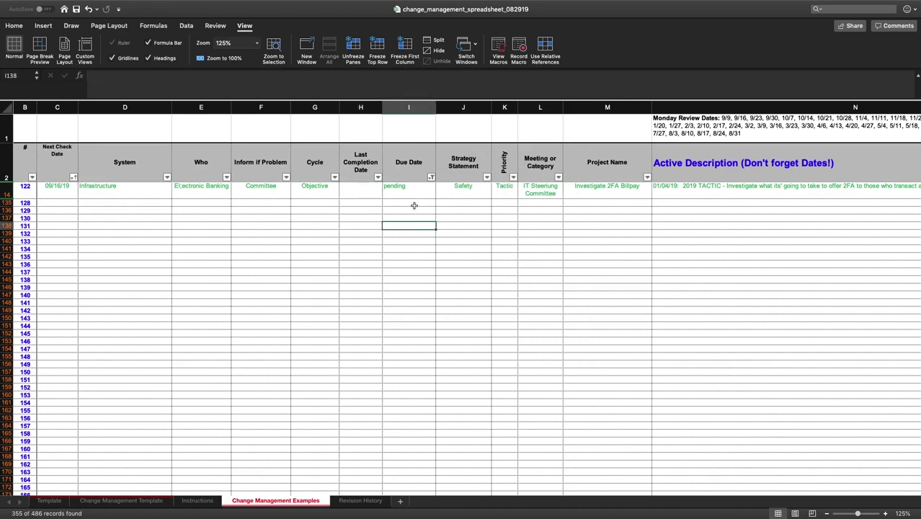
left_click_drag(414, 204, 412, 319)
left_click(59, 195)
left_click(122, 214)
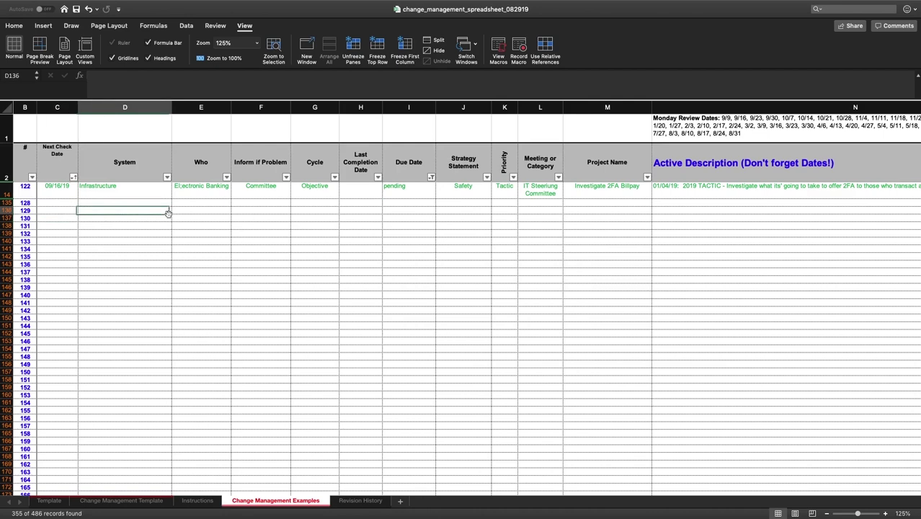
left_click(396, 228)
left_click(415, 195)
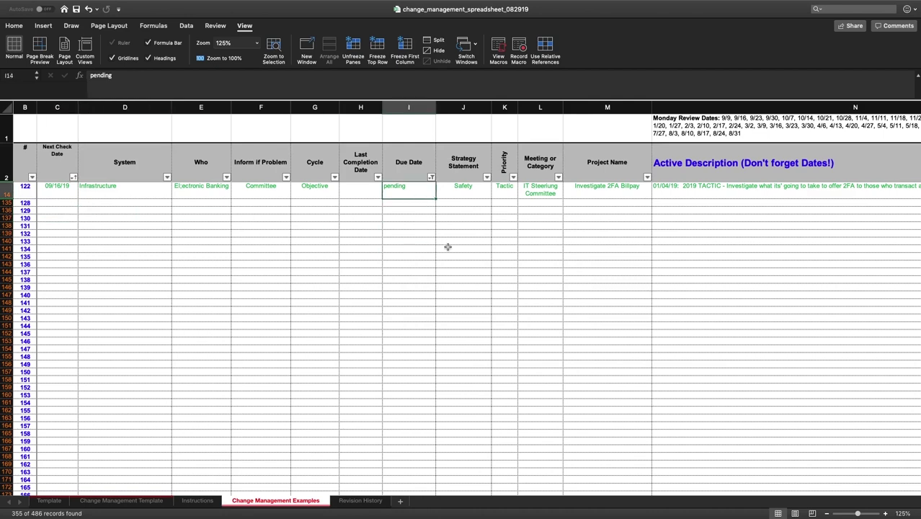
Step: Examine the project name, system and responsible party of the pending Investigate 2FA Billpay record
left_click(566, 193)
left_click(466, 234)
left_click(573, 196)
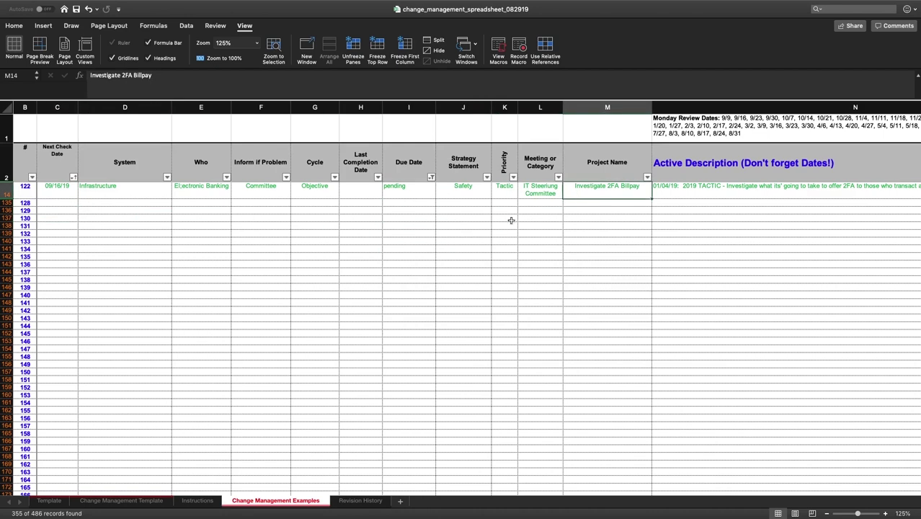
left_click(448, 225)
left_click(122, 198)
left_click(193, 196)
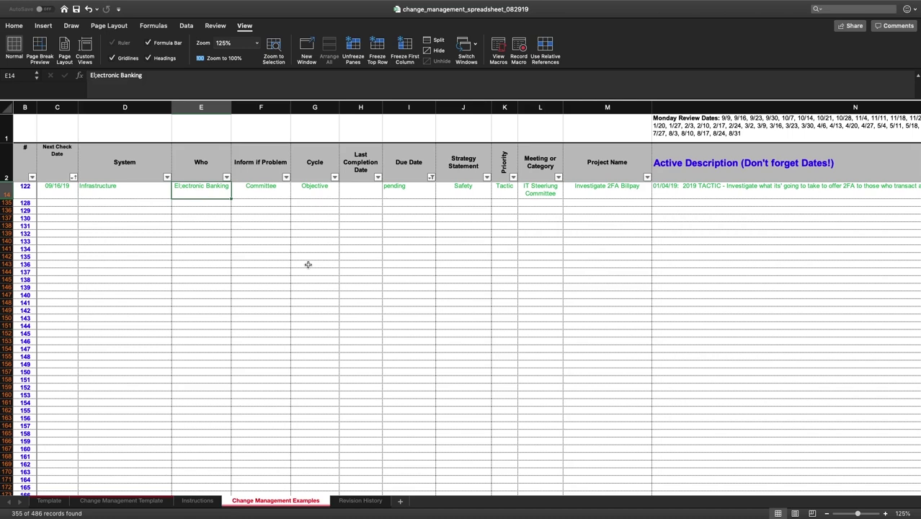
left_click(404, 249)
left_click(504, 248)
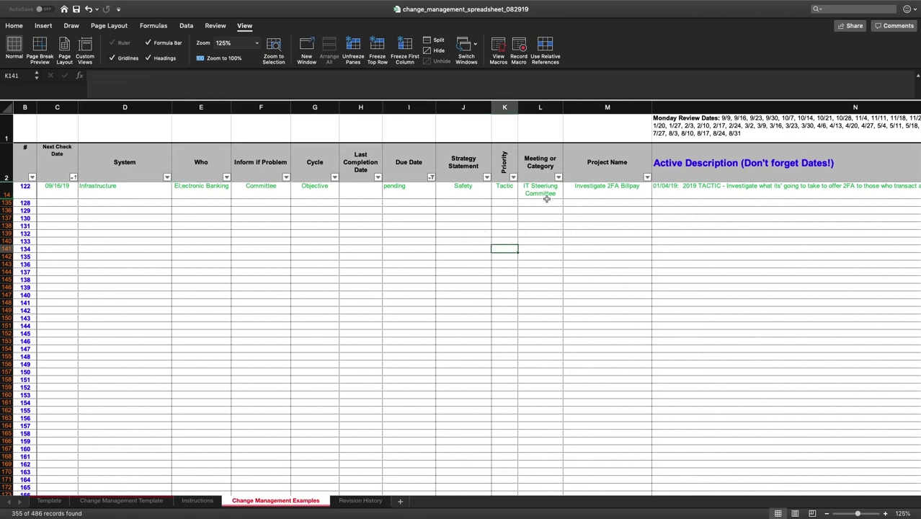
Step: Reset the due date filter to list all records, and read the rule about unpopulated fields on the Instructions sheet
left_click(431, 177)
left_click(474, 269)
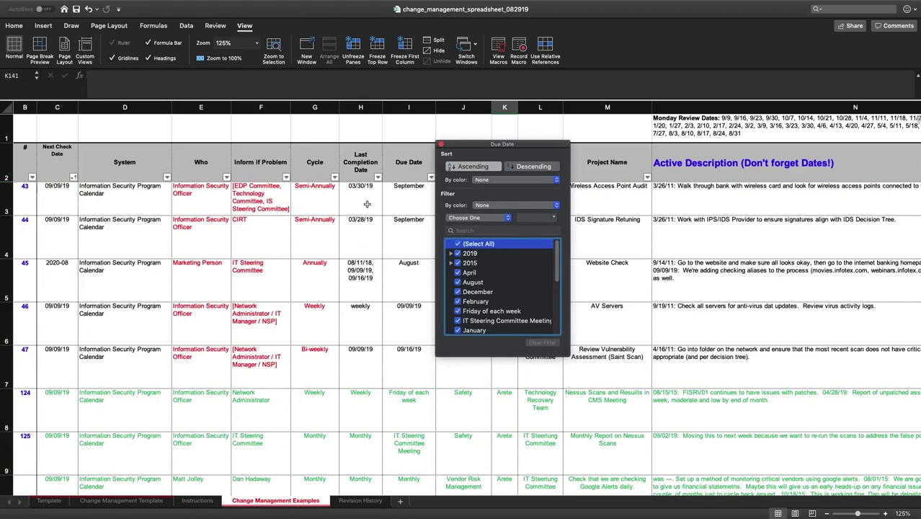
left_click(188, 501)
left_click(81, 208)
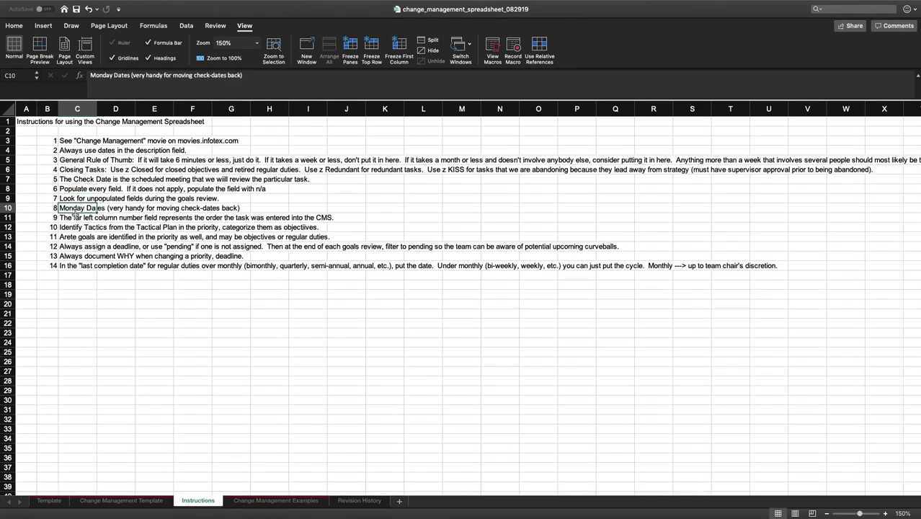
left_click(72, 199)
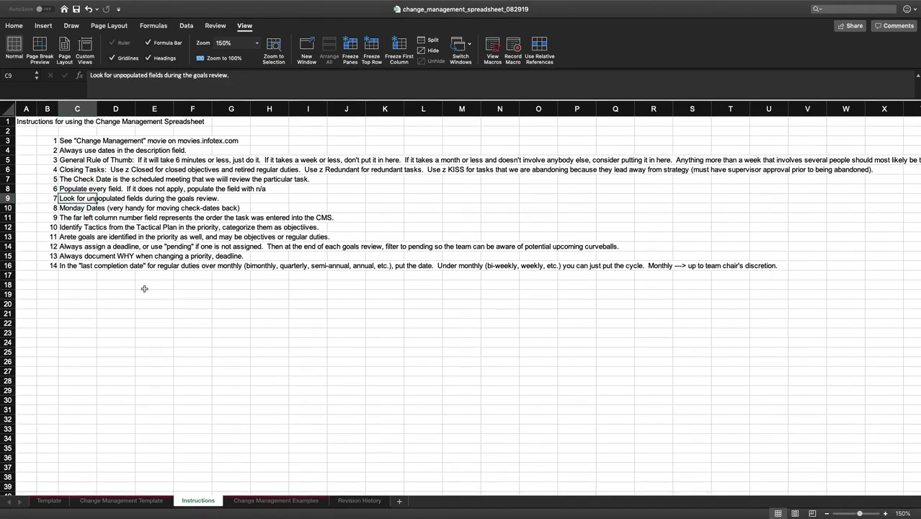
Step: Read the Monday Dates rule, and examine the Monday Review Dates above the description column on the Change Management Template sheet
key("Down")
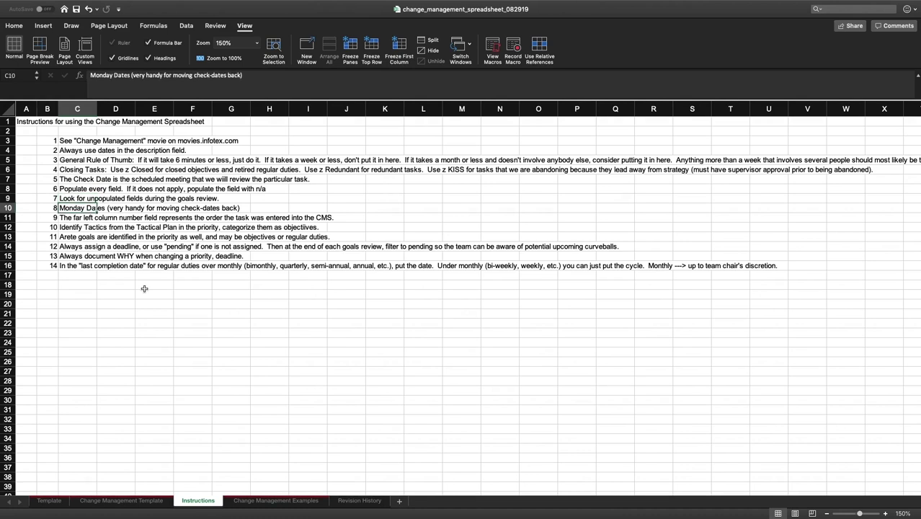
key("Up")
key("Down")
left_click(115, 500)
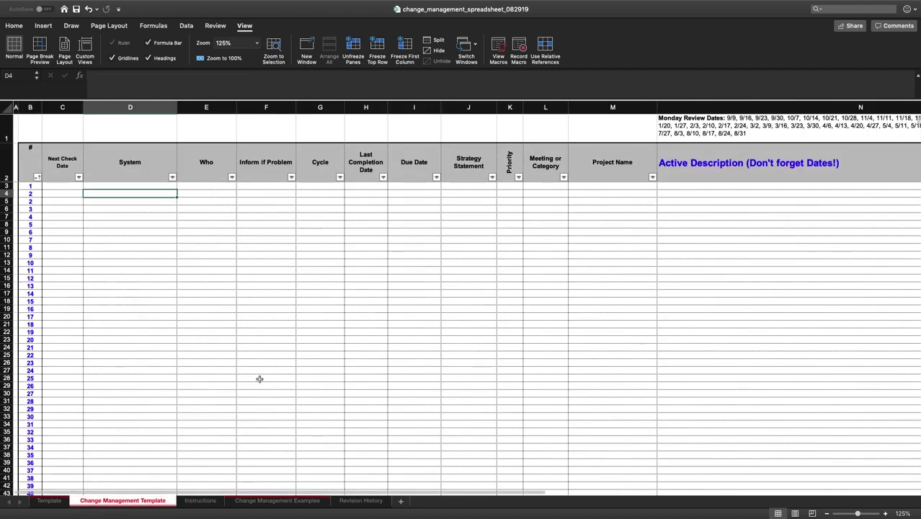
left_click(666, 133)
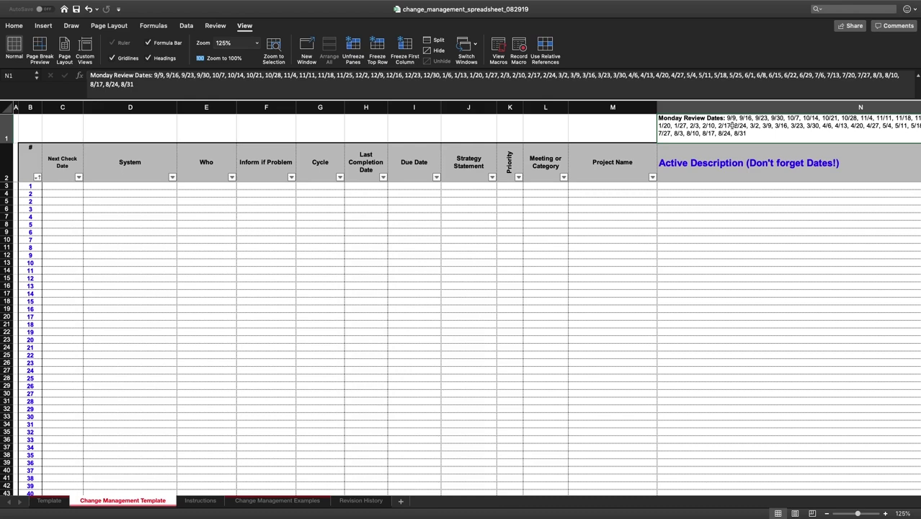
left_click(458, 231)
left_click(314, 193)
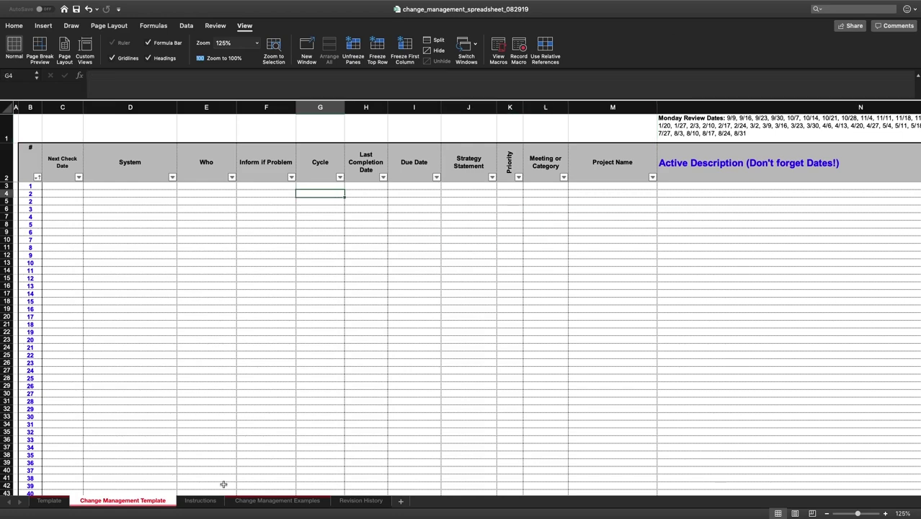
Step: Return to the Instructions sheet and read the rules on the far left column number and on identifying tactics in the priority
left_click(684, 134)
left_click_drag(561, 250, 454, 243)
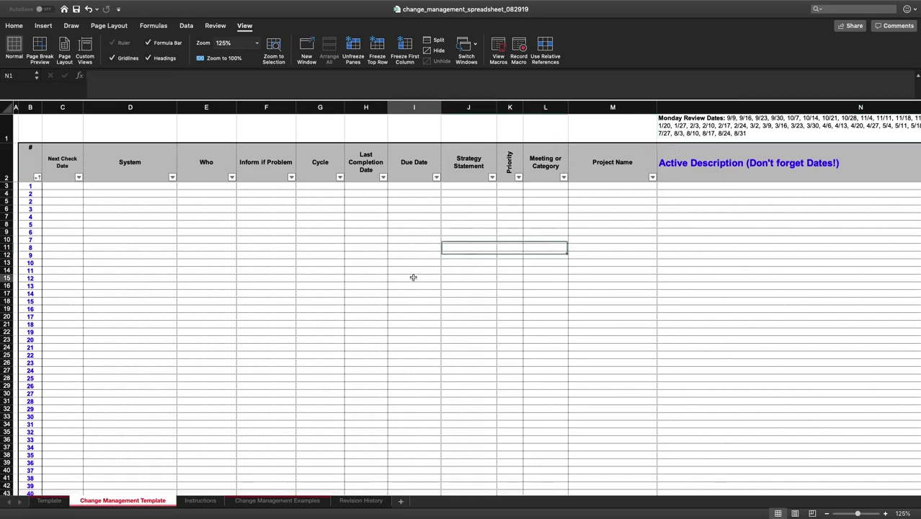
left_click(413, 275)
left_click(200, 499)
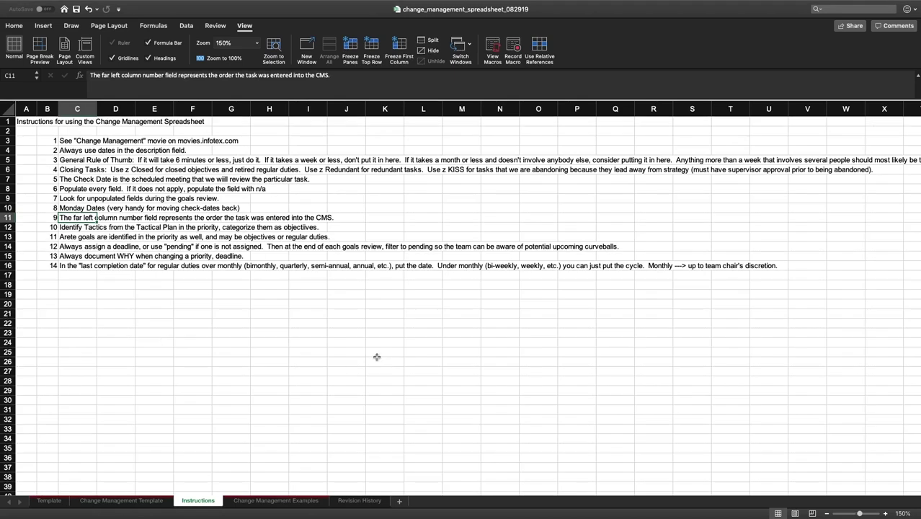
left_click(462, 331)
left_click(229, 285)
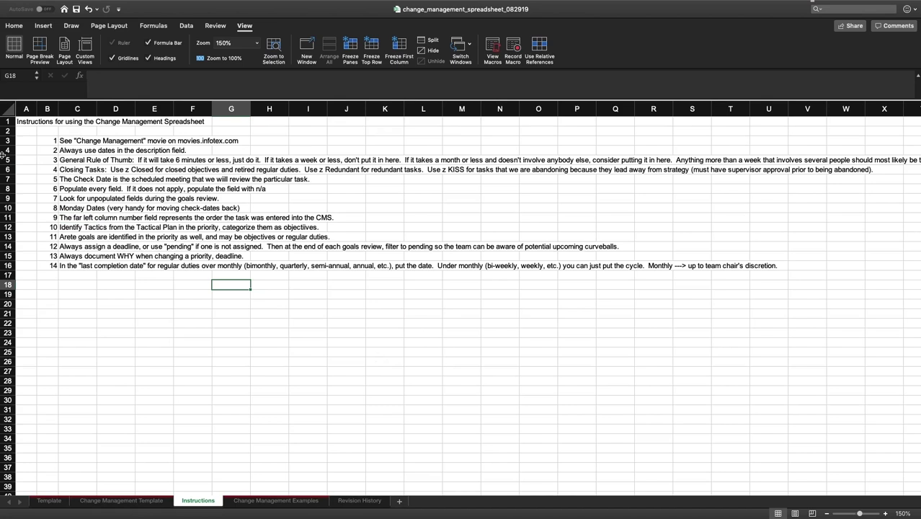
left_click(72, 219)
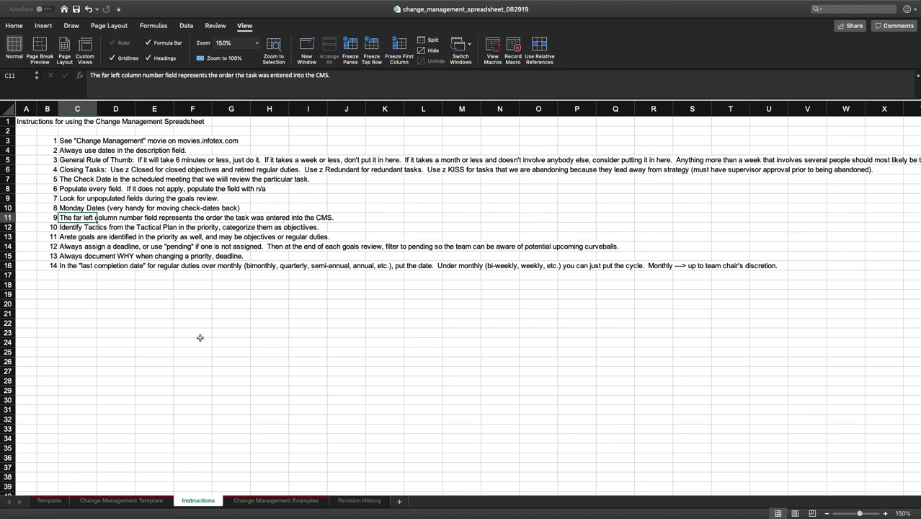
left_click(68, 228)
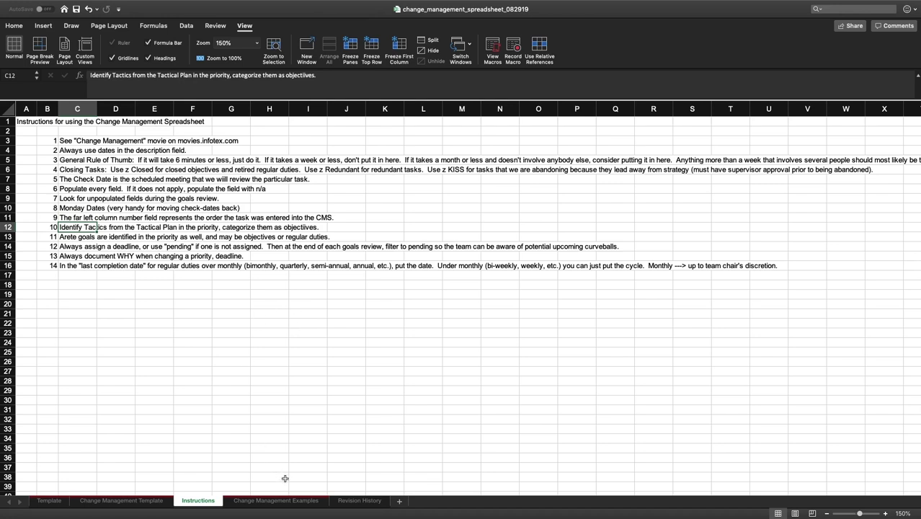
Step: On the Change Management Examples sheet, examine the filter choices of the Priority and Meeting or Category columns
left_click(124, 500)
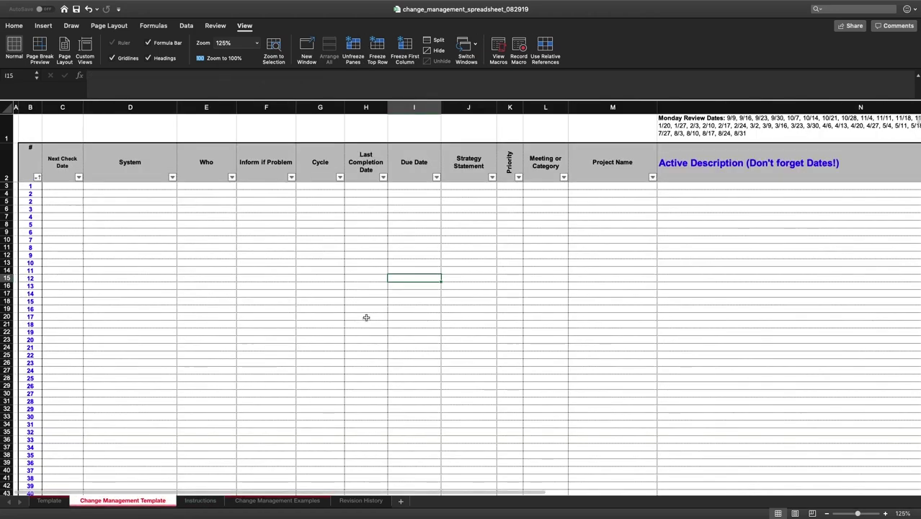
left_click(281, 500)
left_click(534, 272)
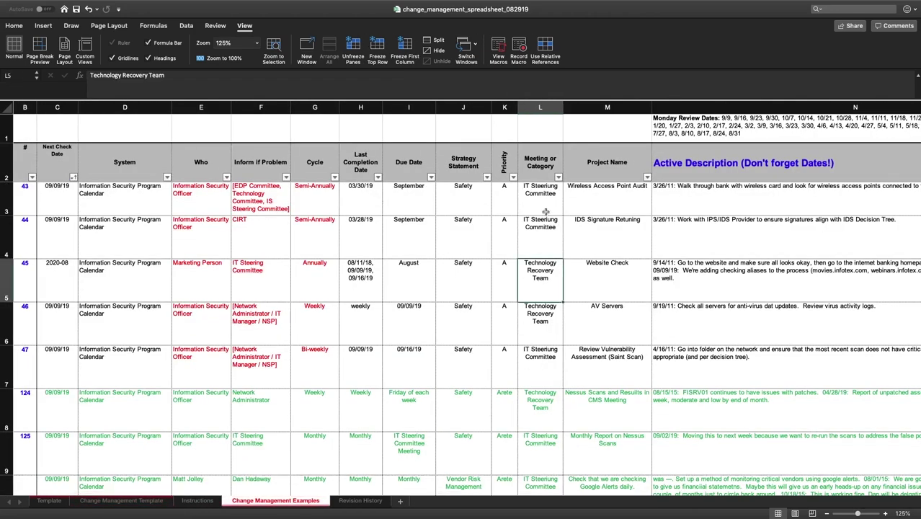
left_click(544, 210)
left_click(513, 189)
left_click(513, 177)
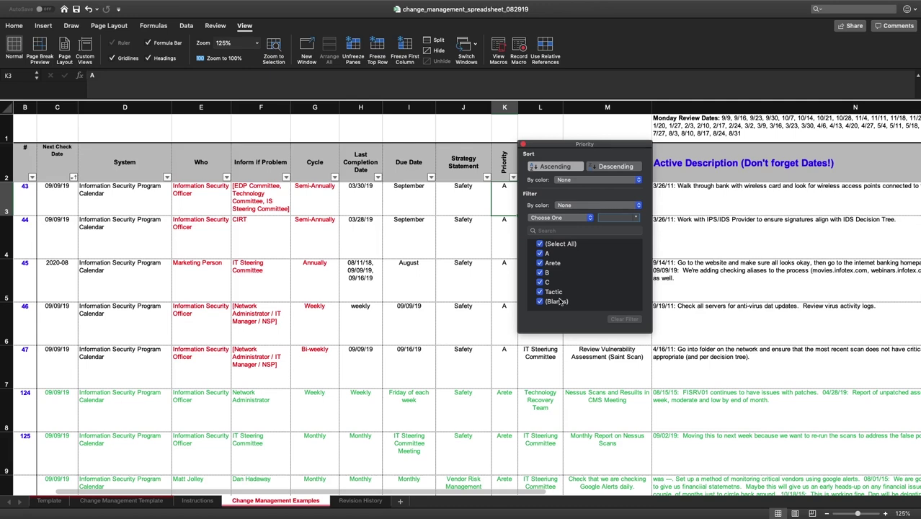
left_click(539, 351)
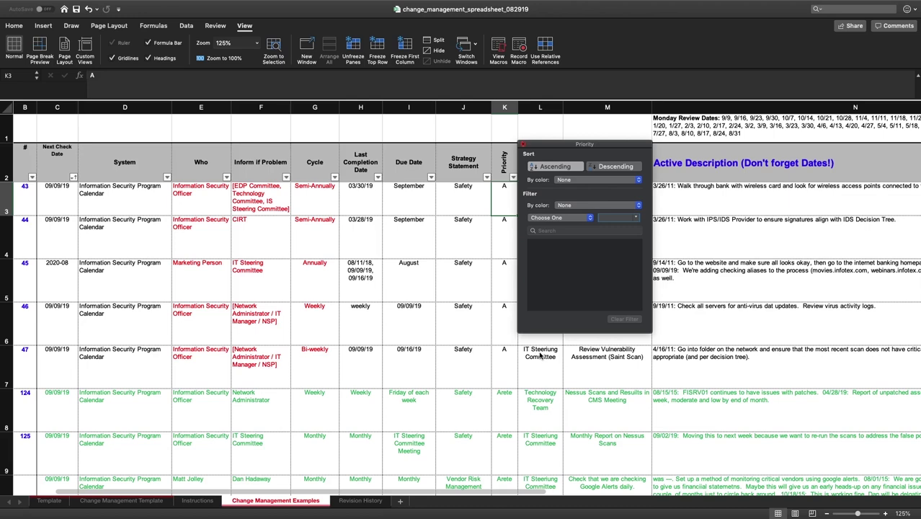
left_click(542, 288)
left_click(558, 177)
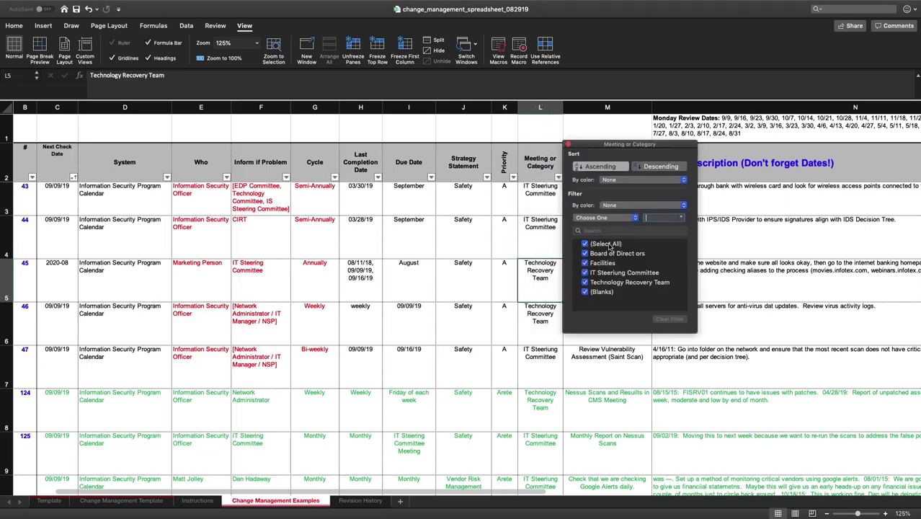
left_click(511, 236)
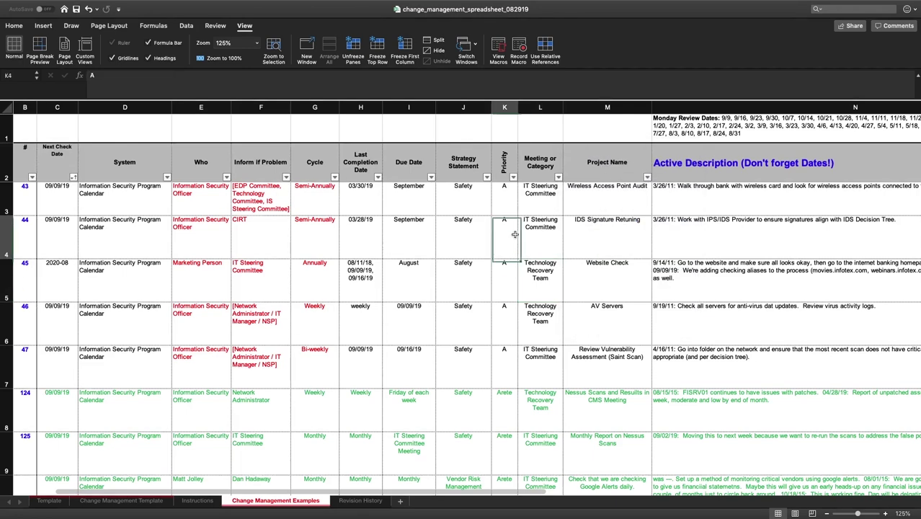
Step: Filter the Priority column to show only Tactic records
left_click(512, 177)
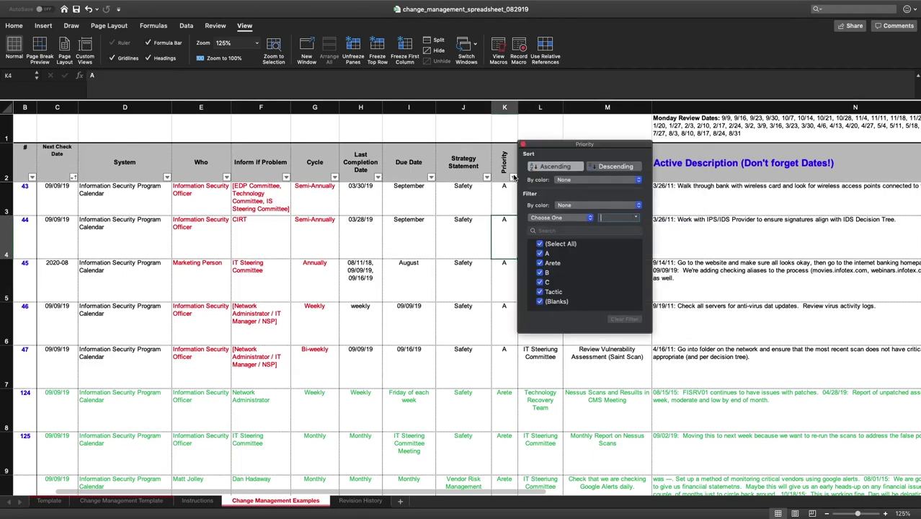
left_click(560, 245)
left_click(553, 291)
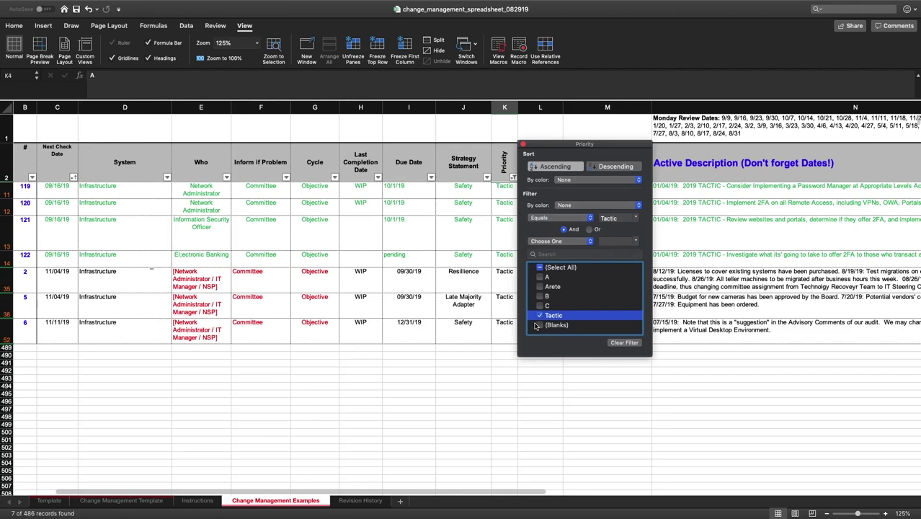
left_click(468, 295)
left_click(506, 234)
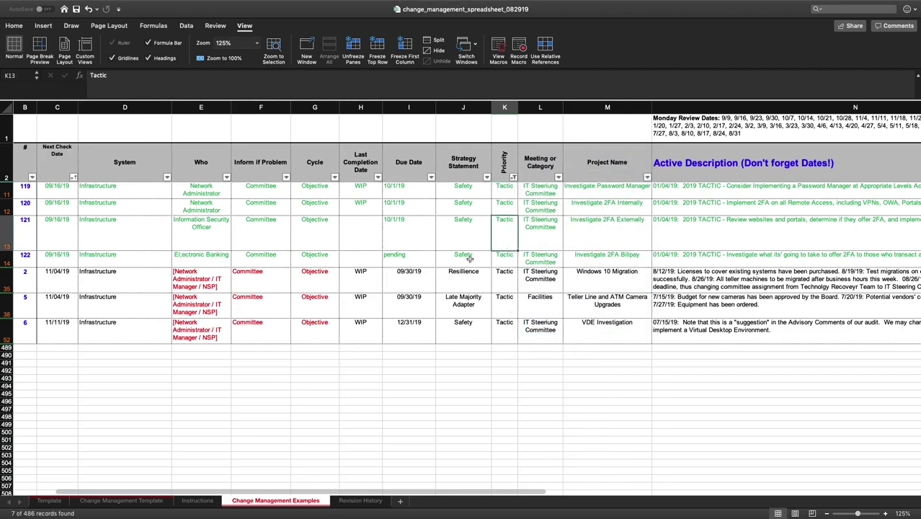
Step: Examine the Priority entries of the Tactic records from Investigate Password Manager down to Windows 10 Migration
left_click(462, 238)
left_click(508, 209)
left_click(536, 200)
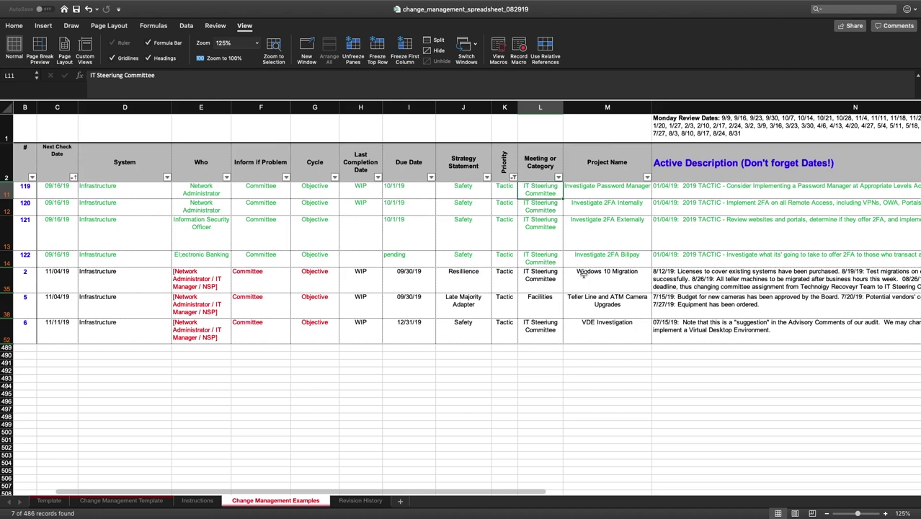
key("Down")
key("Left")
key("Up")
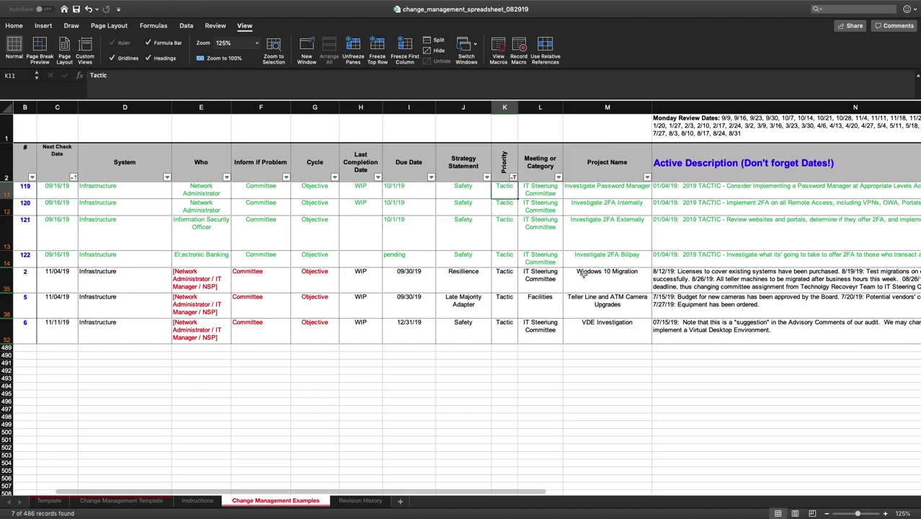
key("Down")
key("Down")
key("Down")
key("Down")
key("Up")
key("Up")
key("Up")
key("Up")
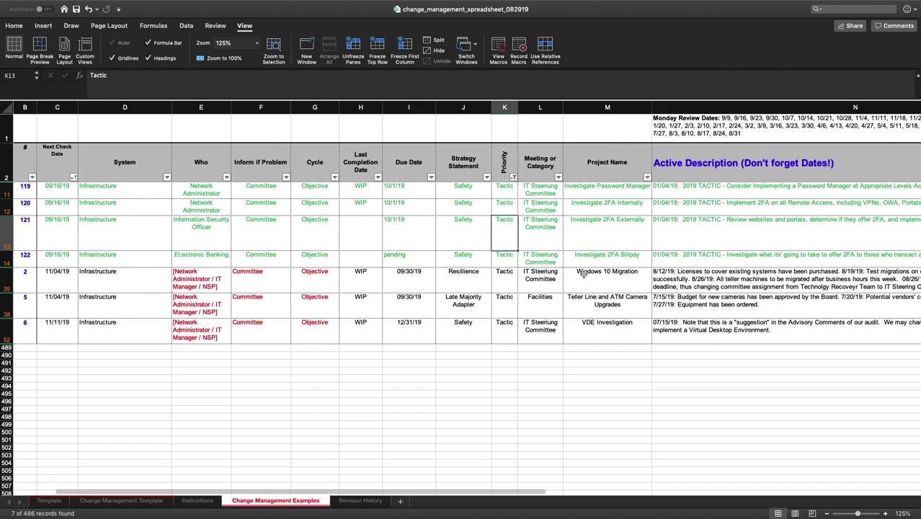
key("Down")
key("Down")
key("Up")
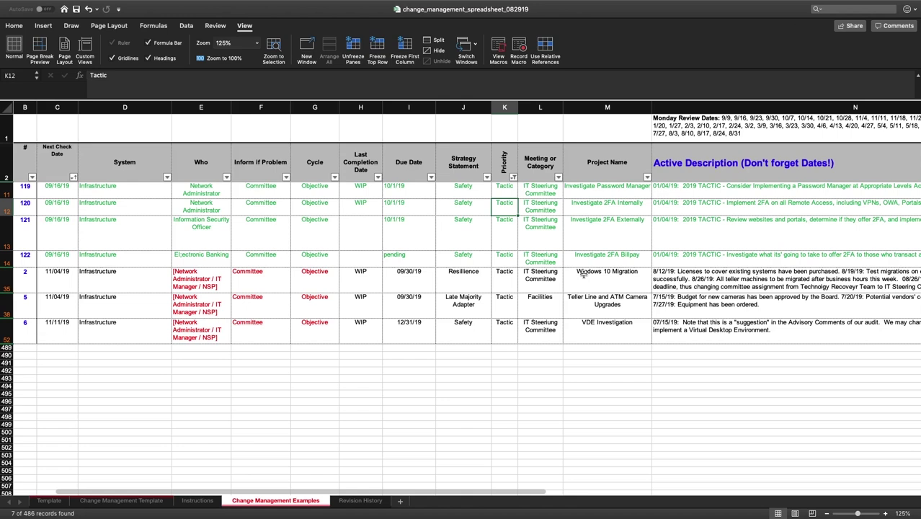
key("Down")
key("Down")
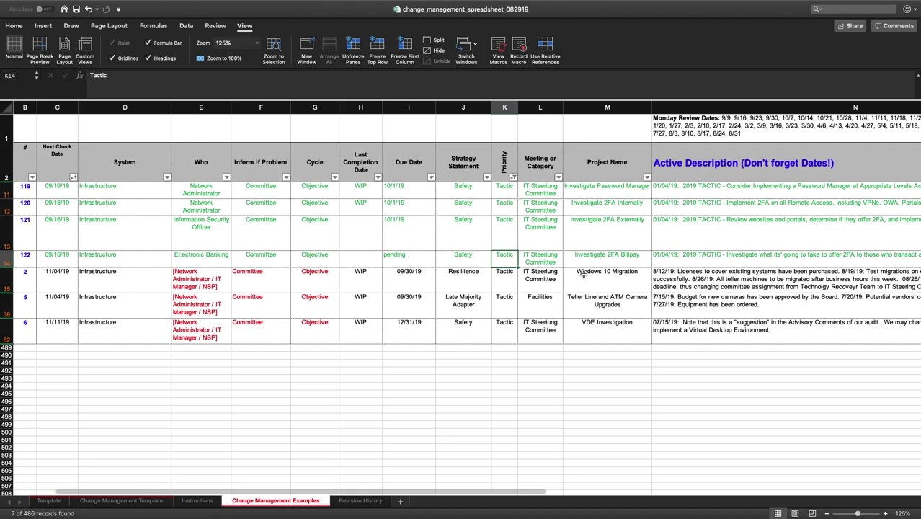
key("Down")
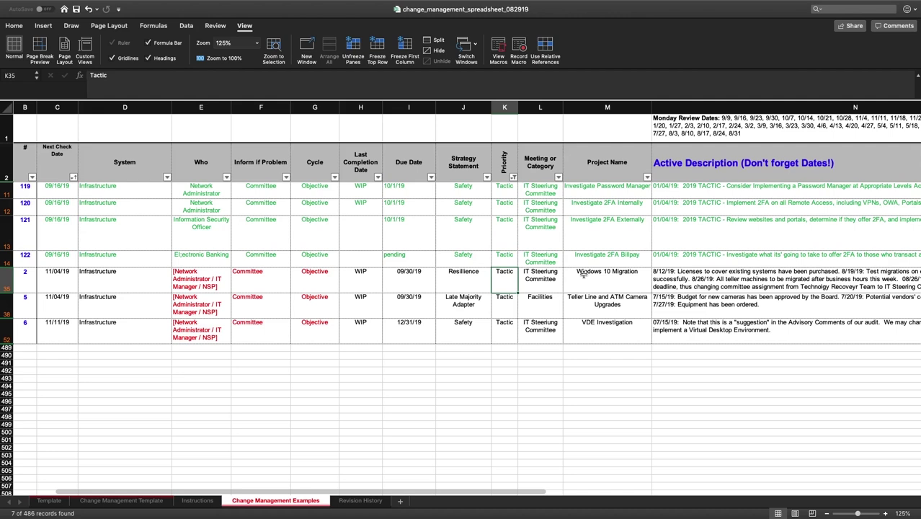
Step: Compare the meeting or category and the priority of the Investigate 2FA Billpay and Windows 10 Migration records
left_click(457, 276)
left_click(512, 263)
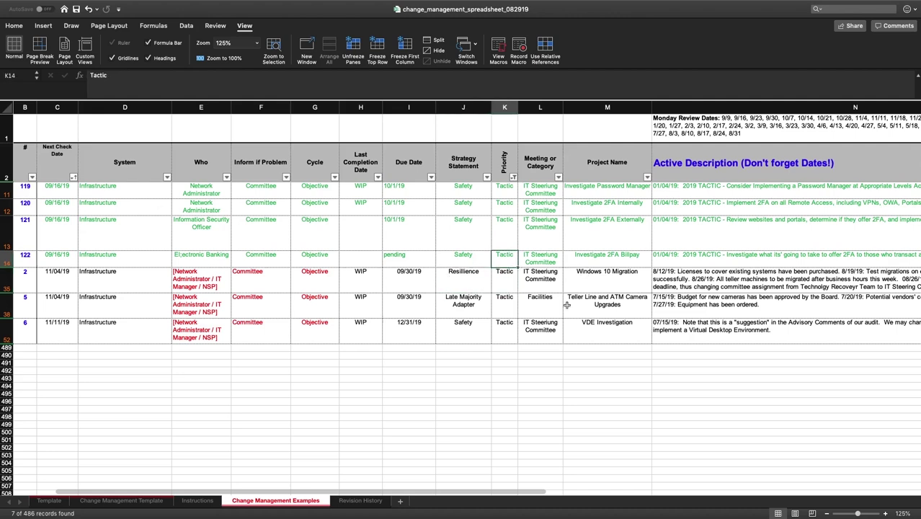
left_click(549, 257)
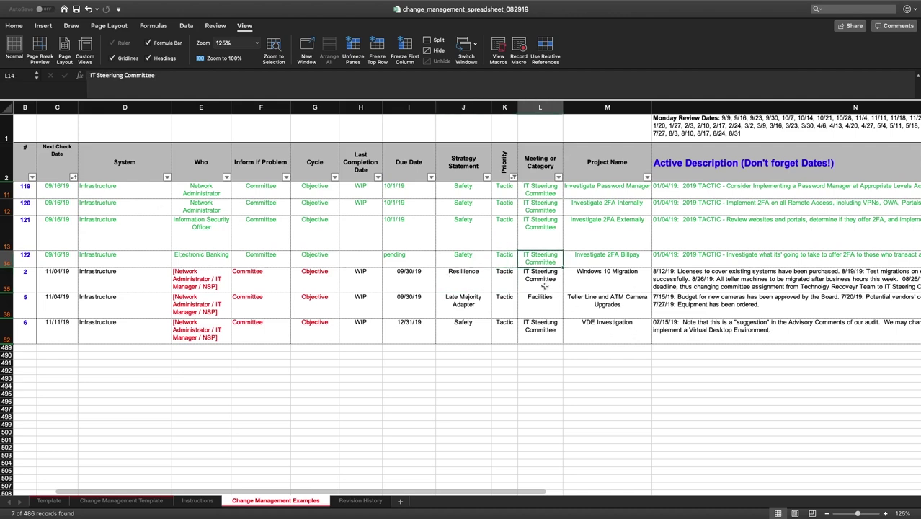
left_click(545, 285)
left_click(550, 264)
left_click(548, 295)
left_click(554, 282)
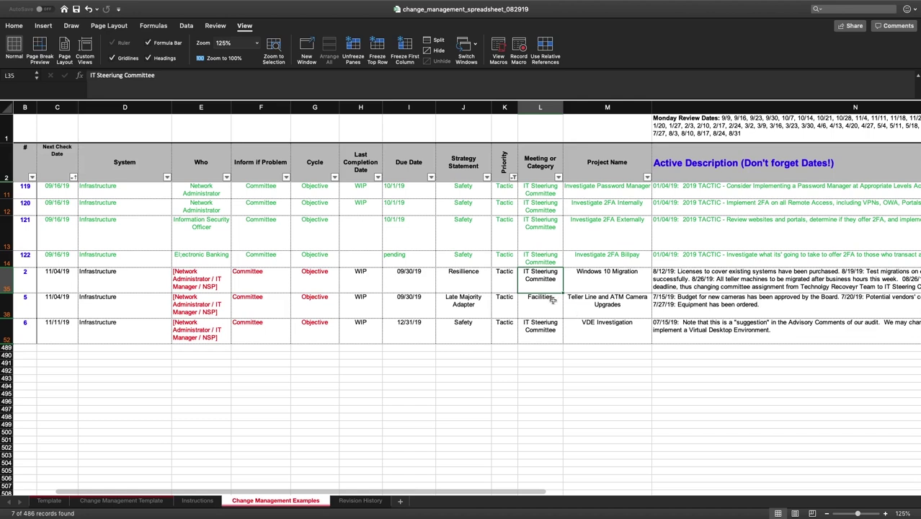
left_click(470, 304)
left_click(510, 304)
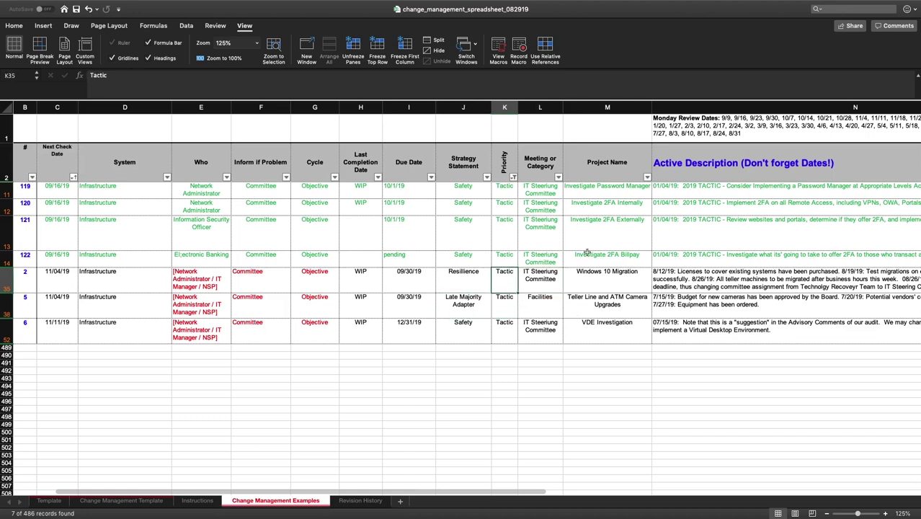
Step: Change the Priority filter from Tactic to show only Arete records
left_click(516, 234)
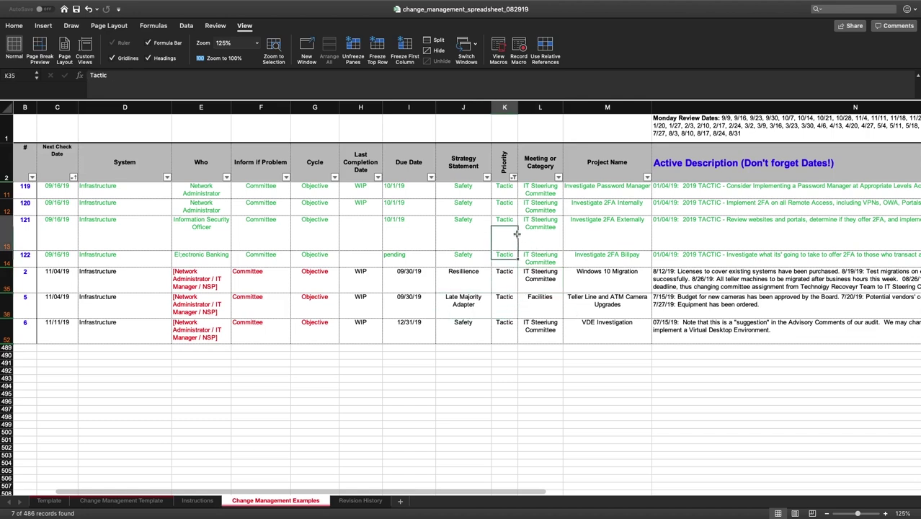
left_click(513, 177)
left_click(549, 289)
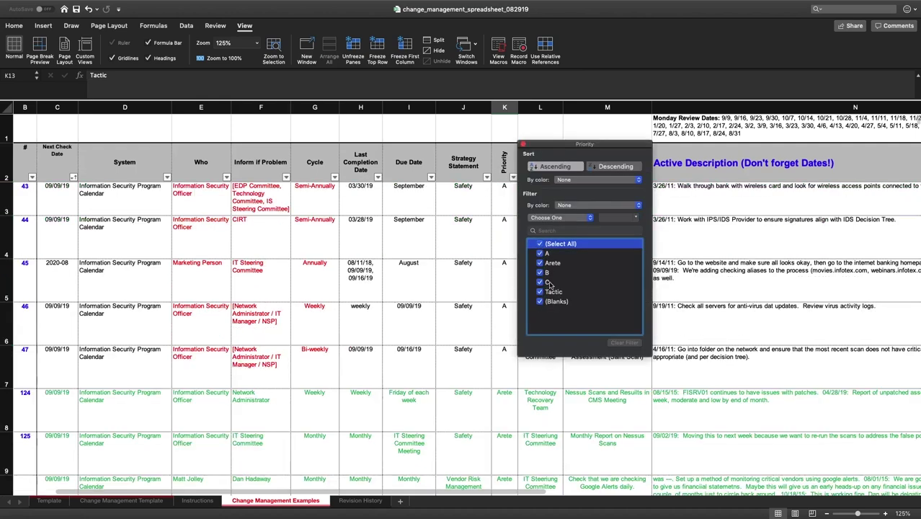
left_click(546, 263)
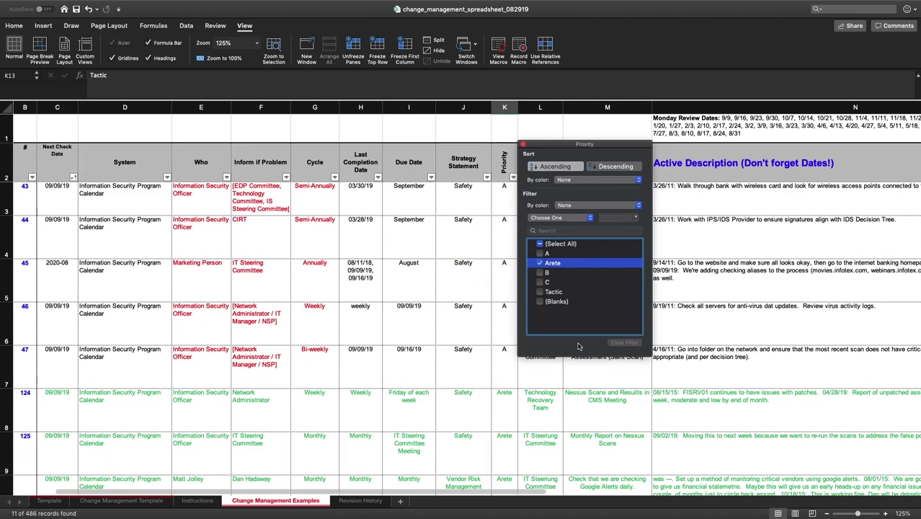
left_click(433, 283)
left_click(497, 261)
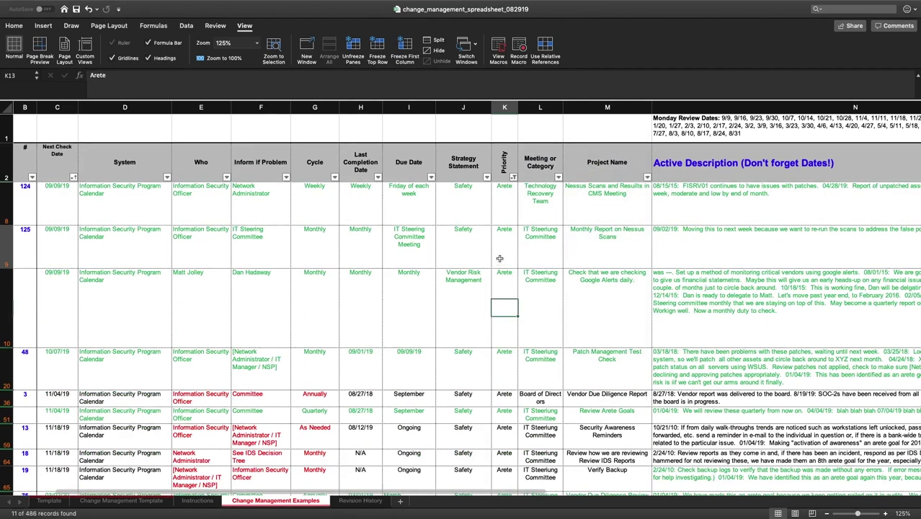
Step: Go through the Priority entries of the Arete records down to the end of the list
key("Down")
key("Down")
key("Down")
key("Down")
key("Down")
key("Down")
key("Down")
key("Down")
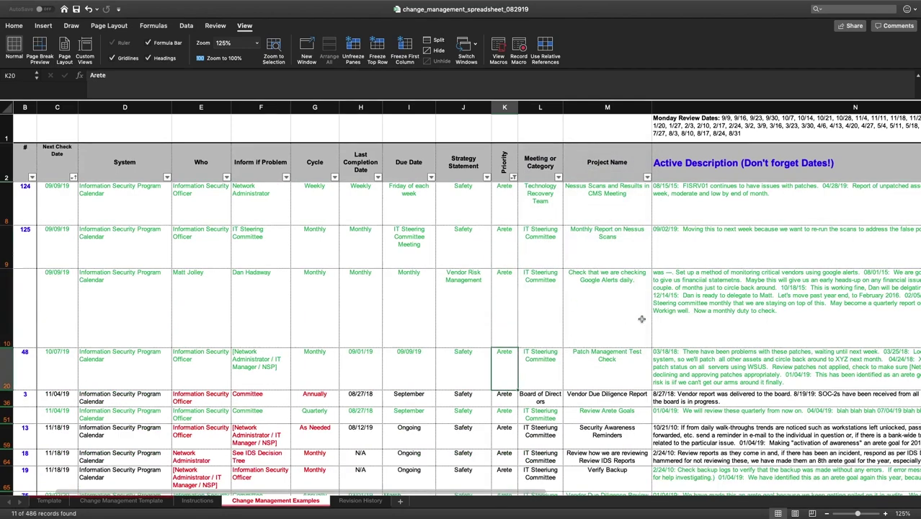
key("Down")
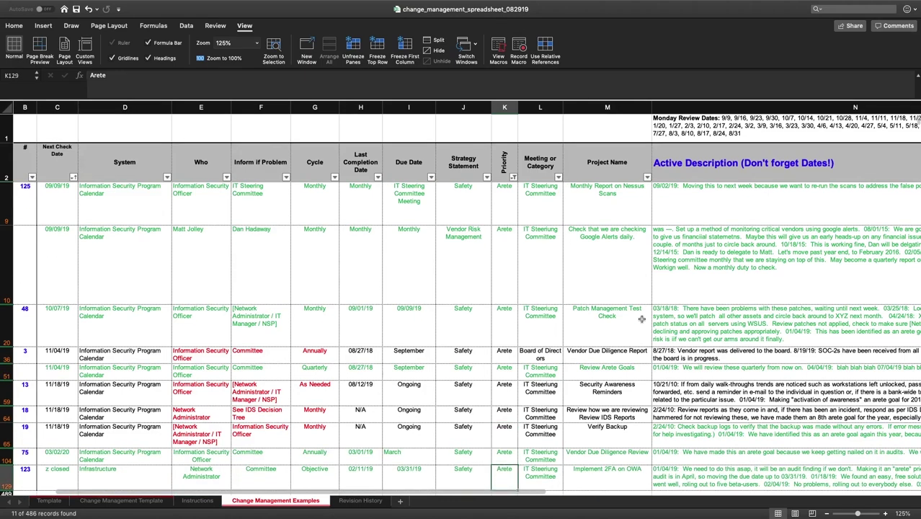
key("Down")
key("Down")
key("Down")
key("Up")
key("Up")
key("Up")
key("Up")
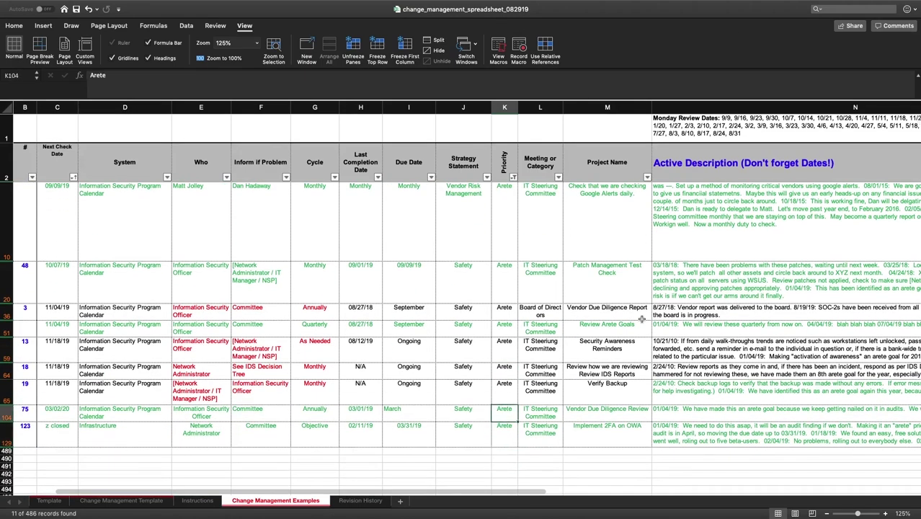
Step: Review the project names of the Arete records from Vendor Due Diligence Review up to Nessus Scans and Results in CMS Meeting
key("Right")
key("Right")
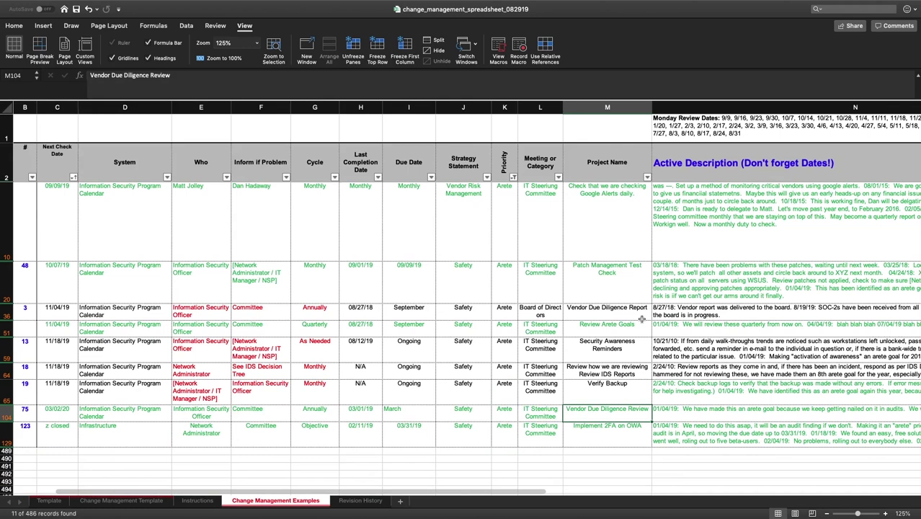
key("Up")
key("Up")
key("Up")
key("Up")
key("Up")
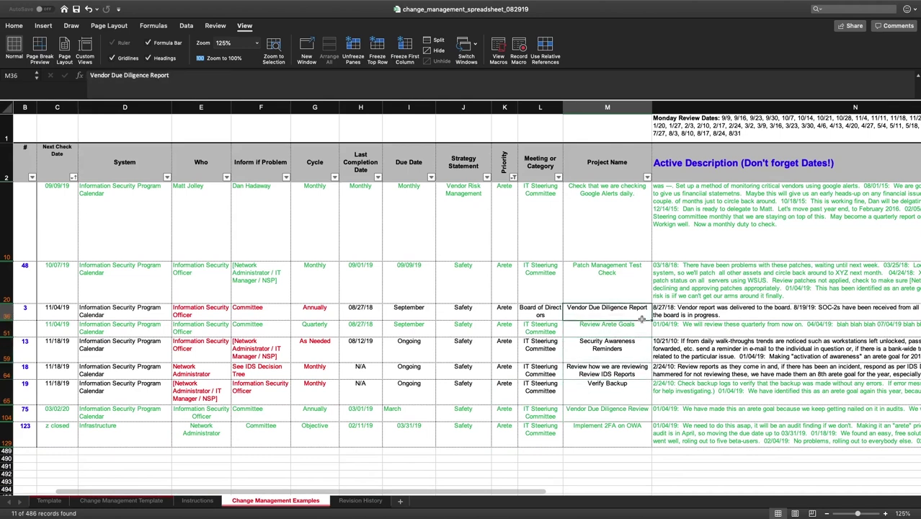
key("Up")
key("Up")
key("Up")
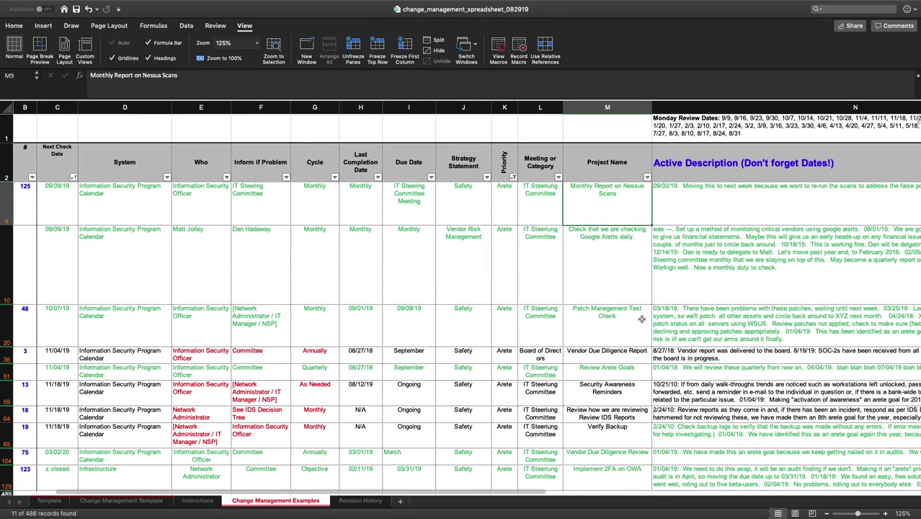
key("Up")
key("Up")
key("Down")
key("Down")
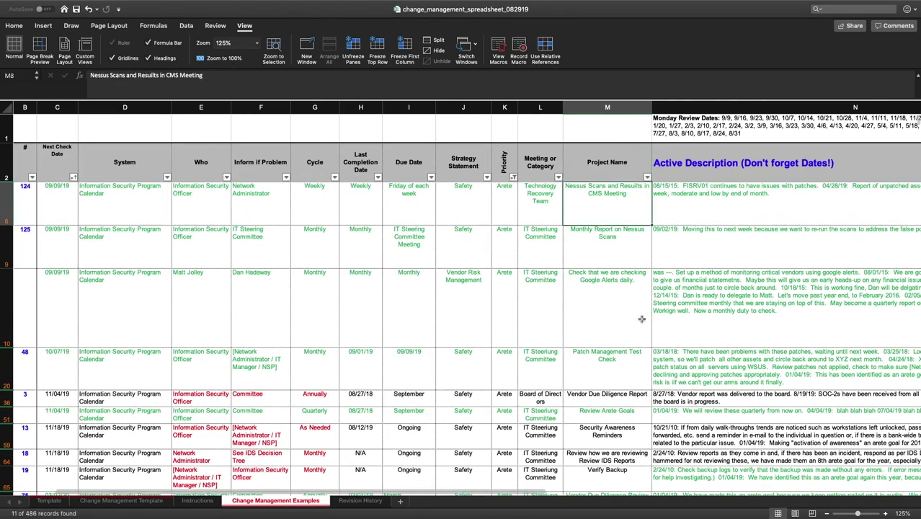
Step: Check the project names of the first Arete records, from Patch Management Test Check up to the column heading
key("Down")
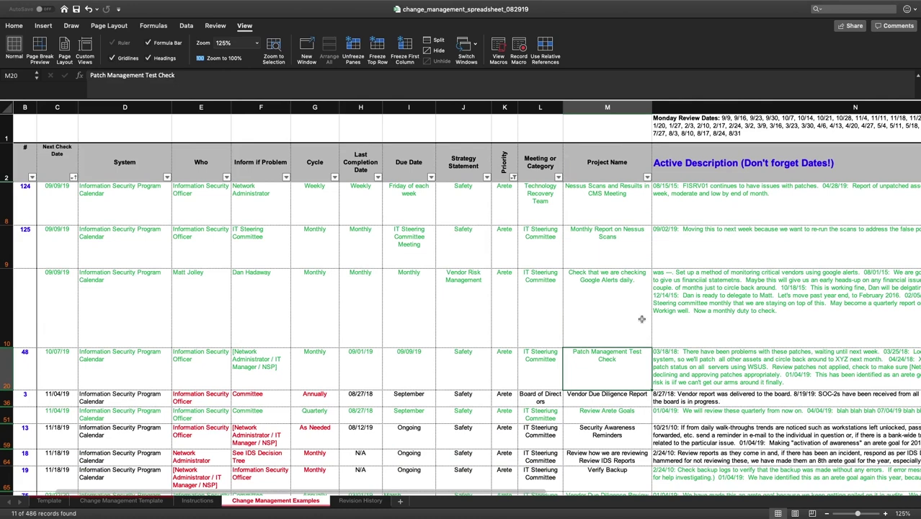
key("Up")
key("Up")
key("Up")
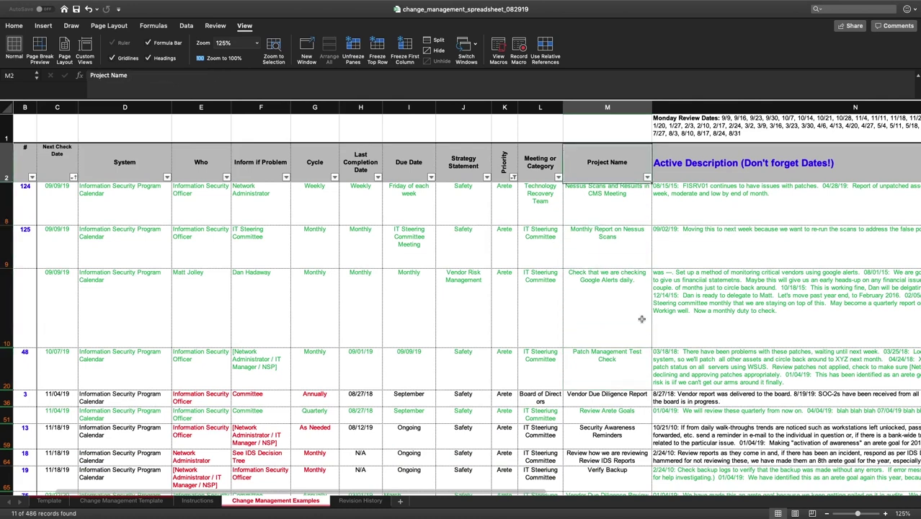
key("Left")
key("Left")
key("Right")
key("Right")
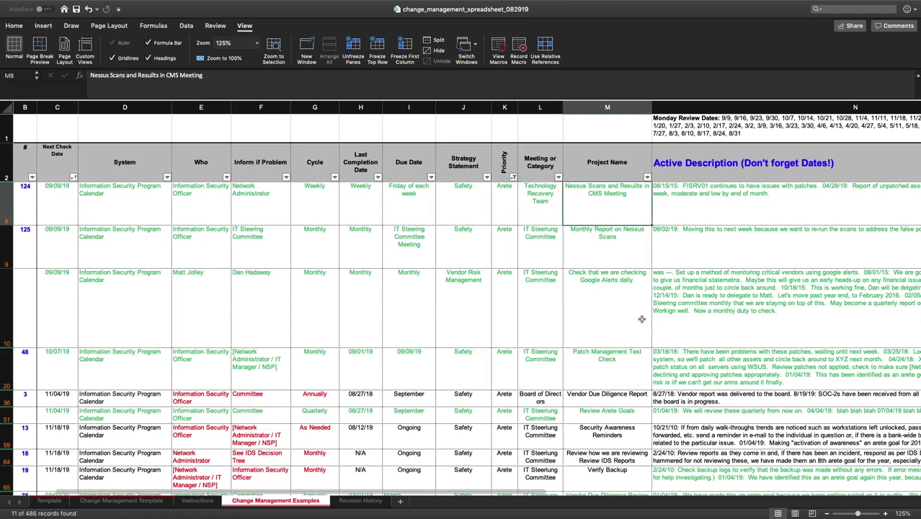
Step: Go from the strategy statement of the Nessus Scans and Results record to the cycle of the Google Alerts record
key("Left")
key("Left")
key("Left")
key("Left")
key("Left")
key("Left")
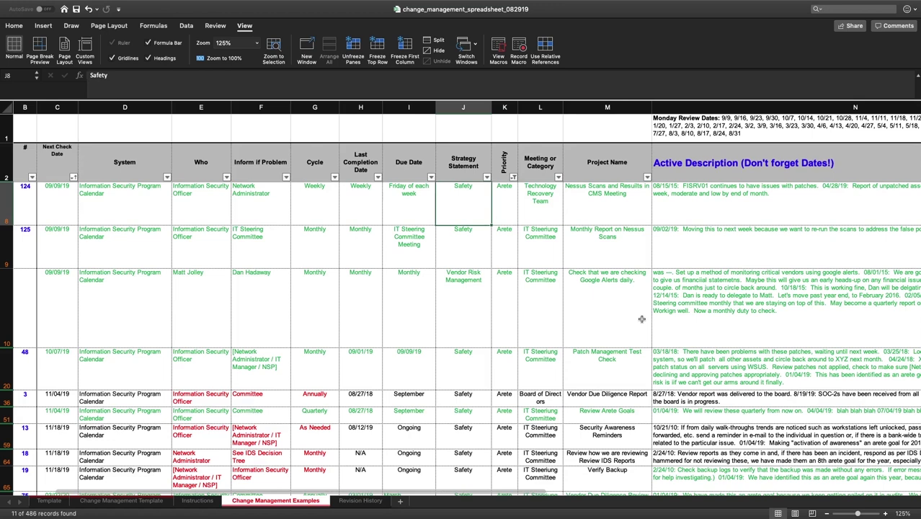
key("Down")
key("Down")
key("Down")
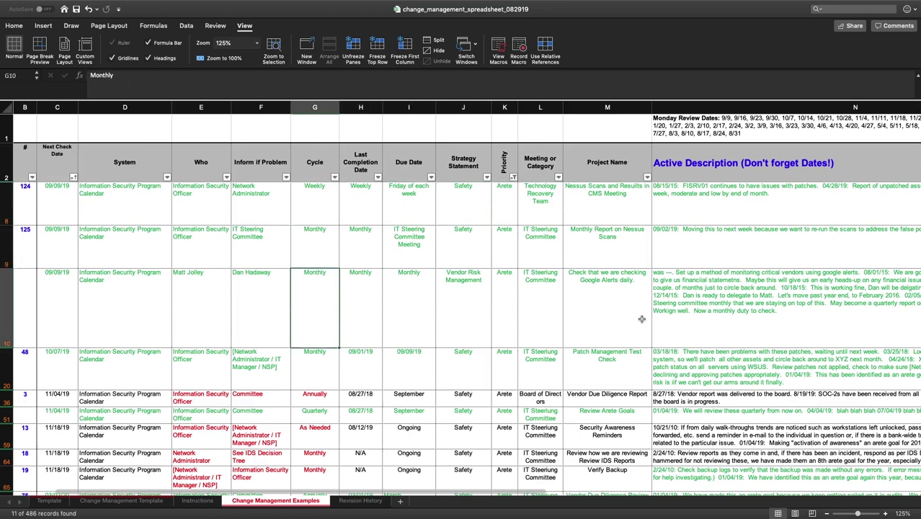
Step: Compare the Priority entries of the Google Alerts record and the two Nessus records above it
key("Right")
key("Right")
key("Right")
key("Right")
key("Up")
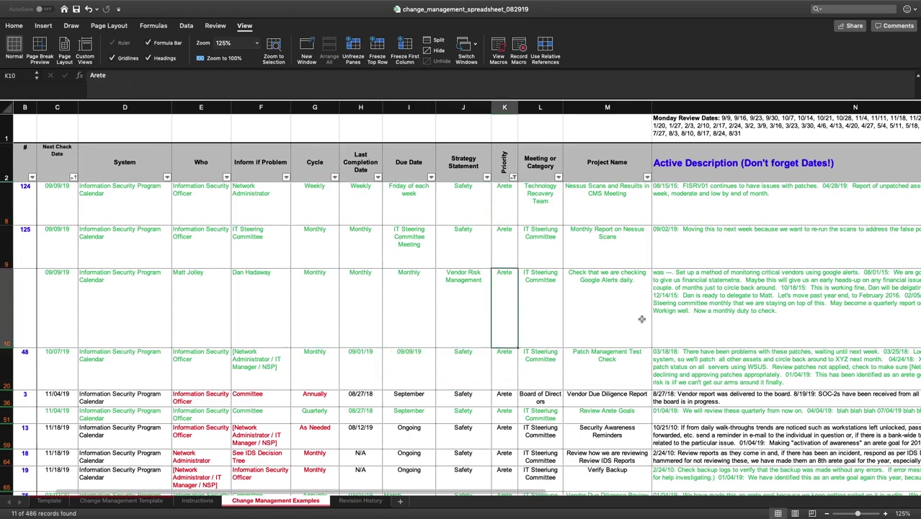
key("Up")
key("Up")
key("Down")
key("Down")
Step: Check the strategy statement and priority around the Monthly Report on Nessus Scans record and look over the remaining Arete records
left_click(494, 252)
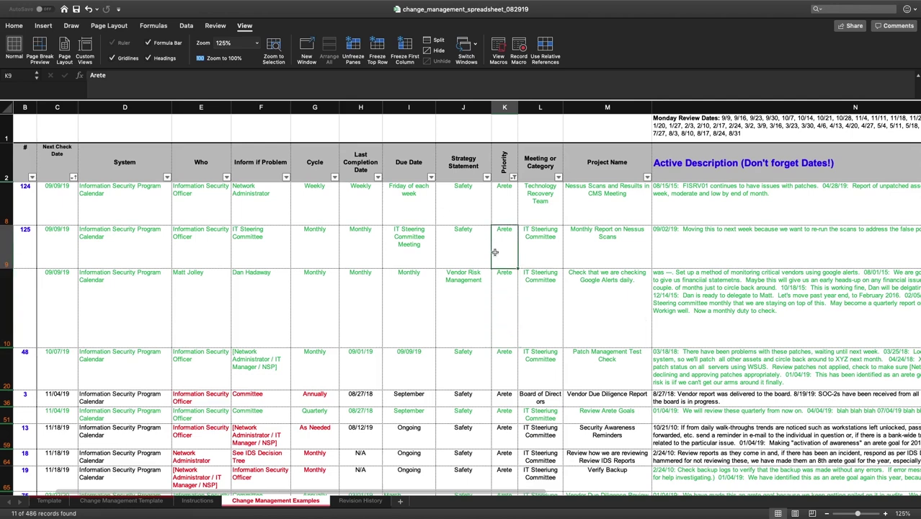
left_click(466, 259)
left_click(511, 309)
scroll(538, 356, "down", 2)
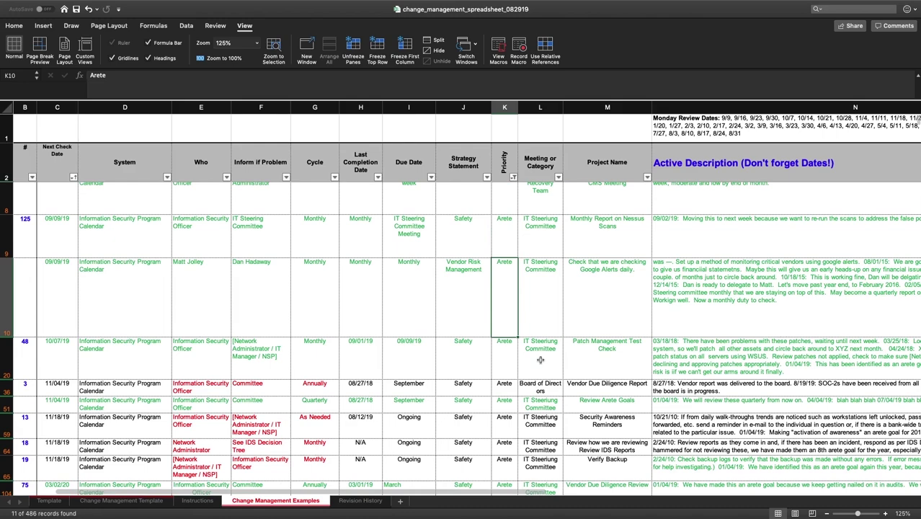
scroll(539, 360, "up", 2)
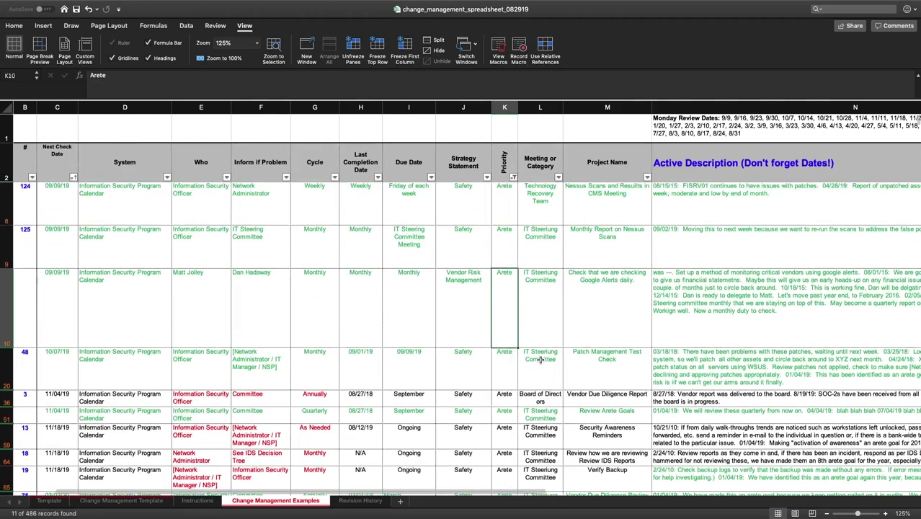
Step: Read rule 13 on the Instructions sheet and show the Google Alerts record's active description on the Change Management Examples sheet
left_click(198, 499)
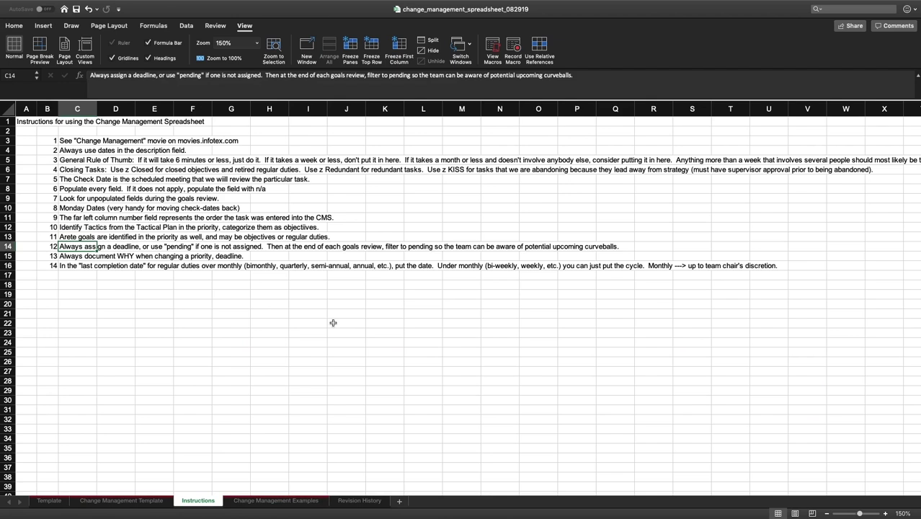
key("Down")
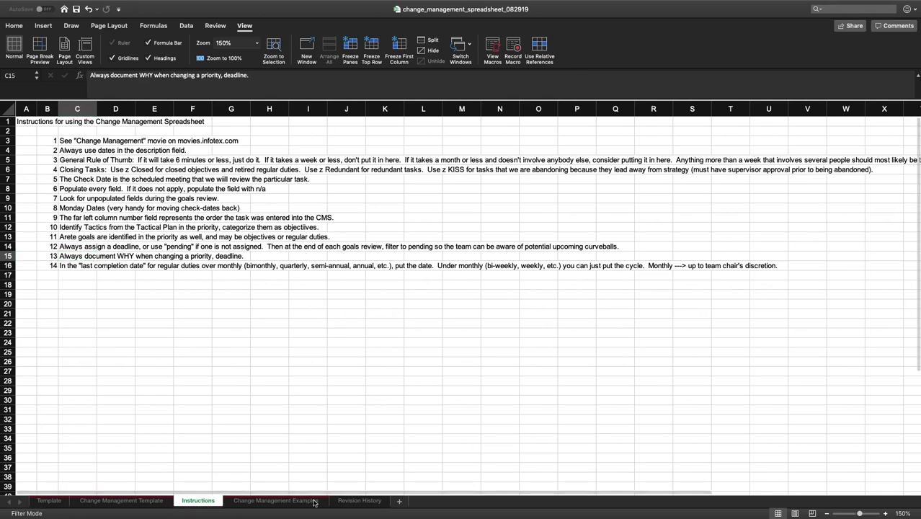
key("ctrl+Page_Down")
key("Right")
key("Right")
key("Right")
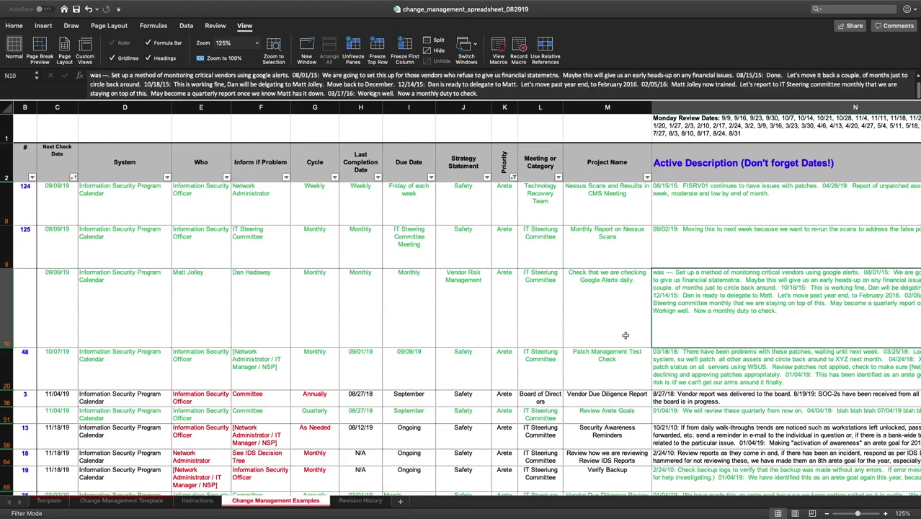
Step: Return to the Instructions sheet and read rule 14 on filling in the last completion date for regular duties
key("ctrl+Page_Up")
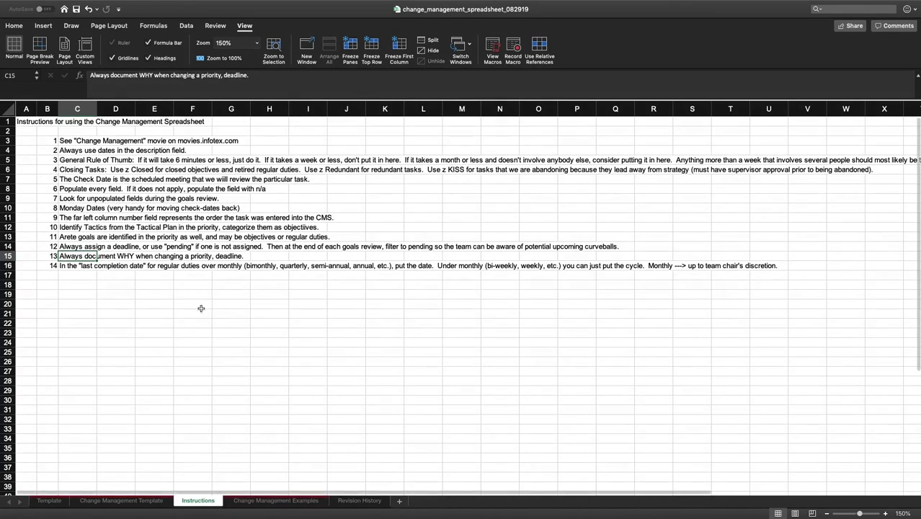
key("Down")
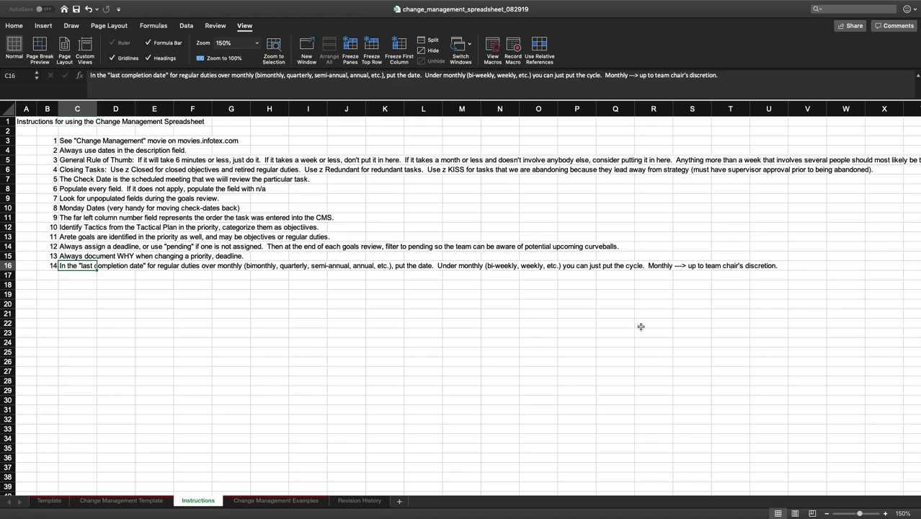
left_click(393, 276)
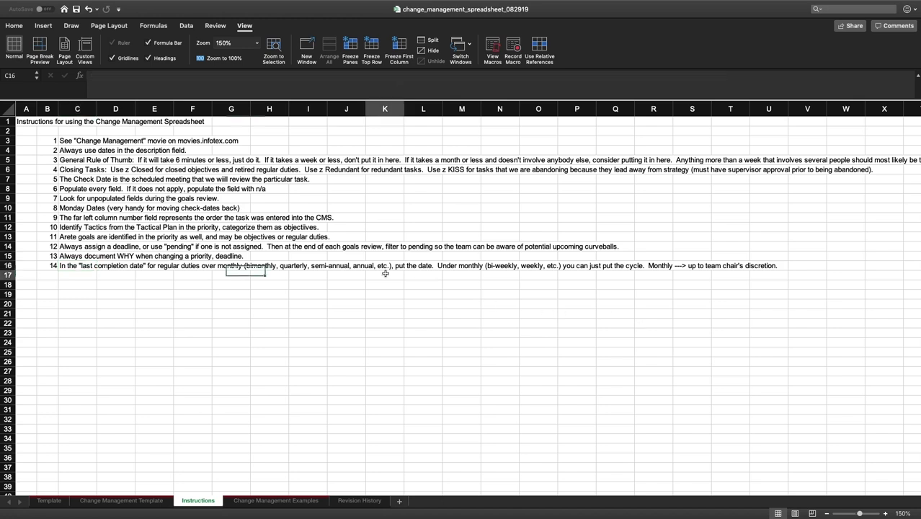
left_click(377, 306)
left_click(59, 266)
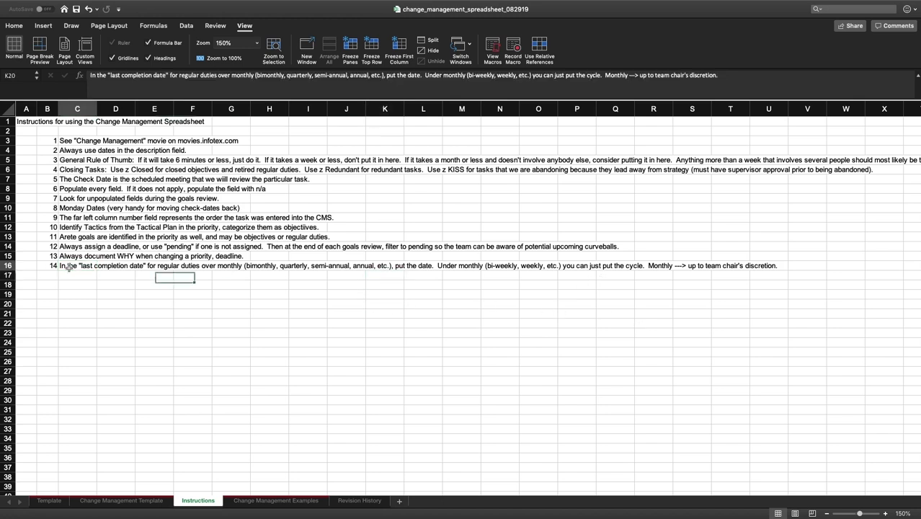
left_click(101, 285)
left_click(128, 322)
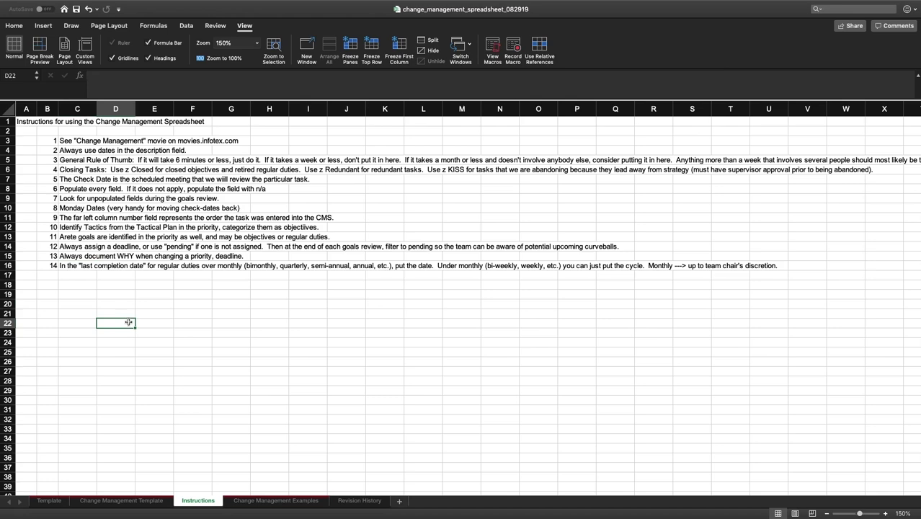
Step: Go back to the start of the instructions and look over the Tactic records on the Change Management Examples sheet
left_click(25, 123)
key("ctrl+Page_Down")
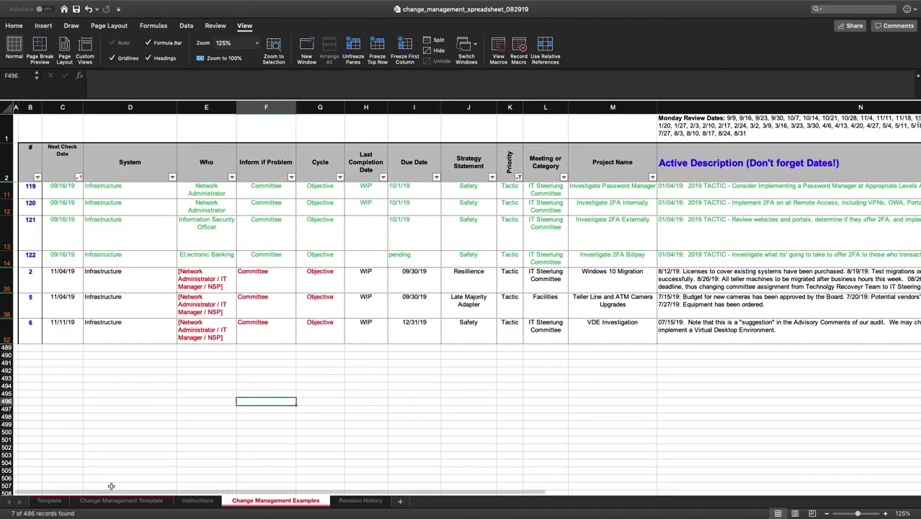
left_click(142, 429)
left_click(199, 374)
left_click(319, 372)
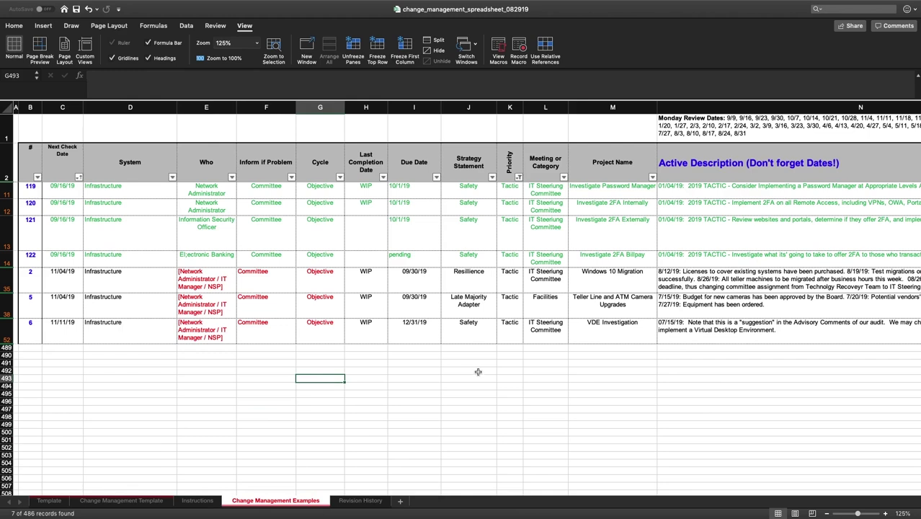
left_click(475, 372)
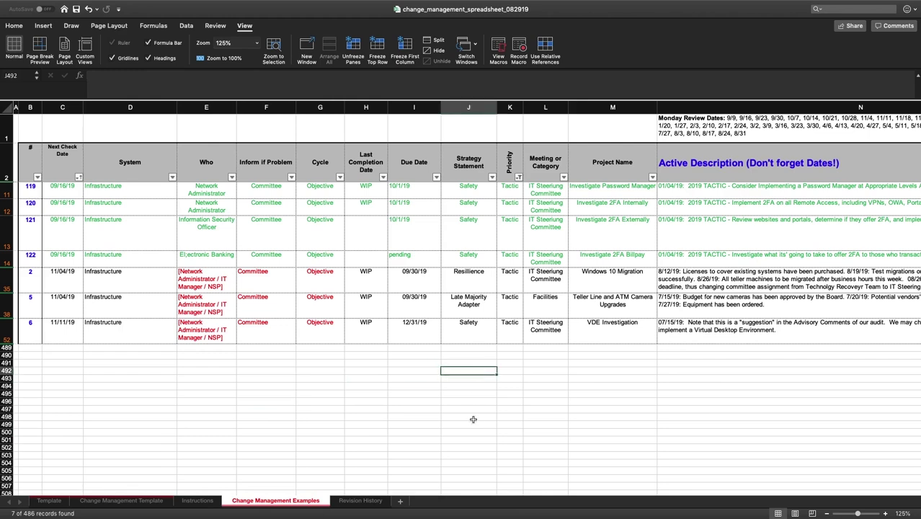